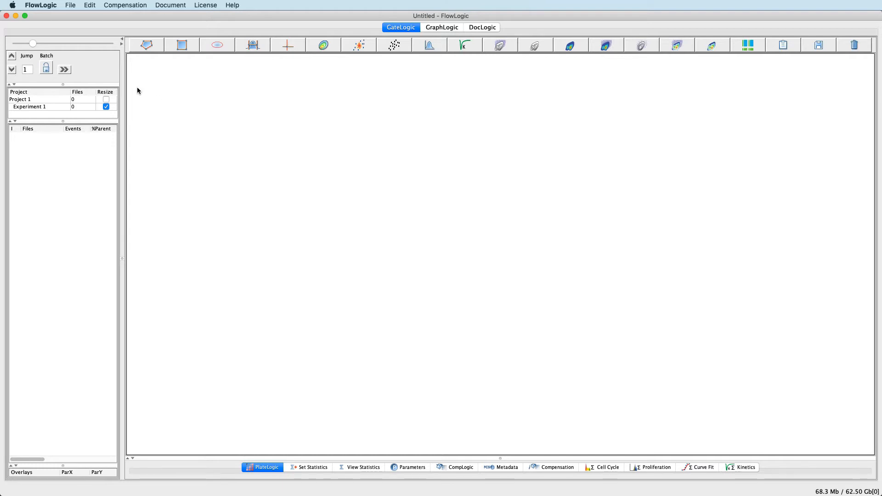
Open the preferences, try the autosave option in the General settings, and examine the Parameters settings.
click(51, 9)
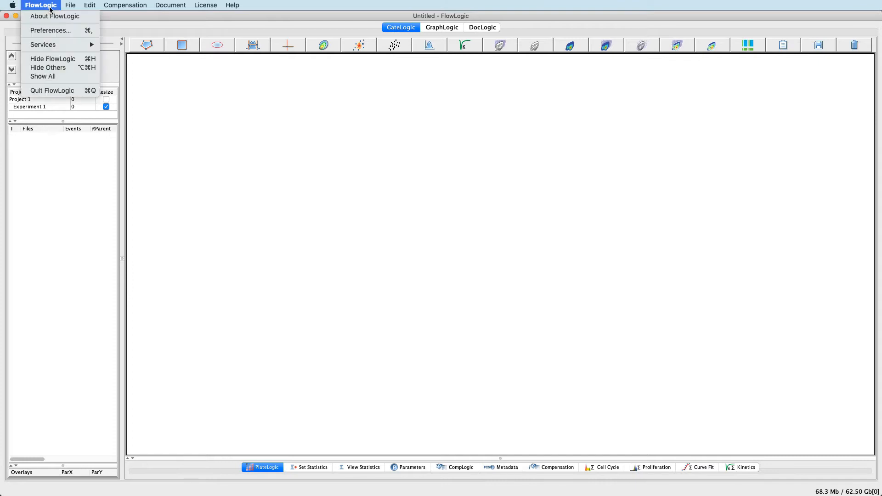
click(54, 31)
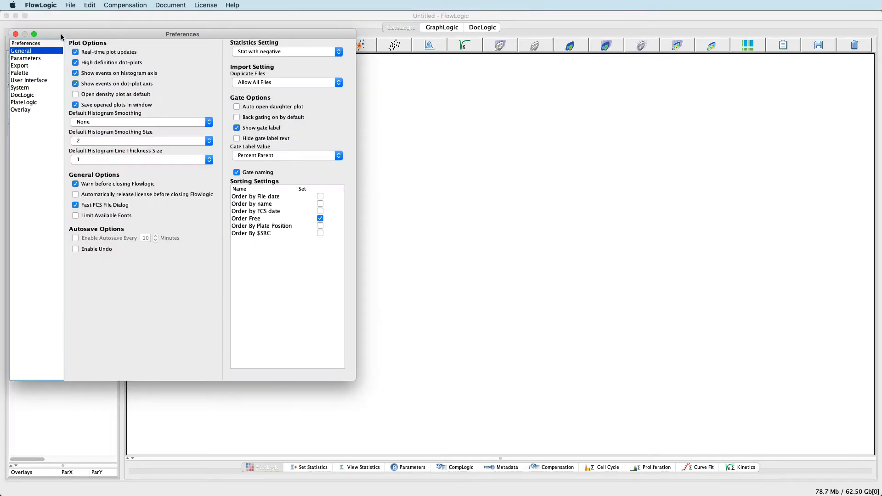
drag(70, 31, 318, 77)
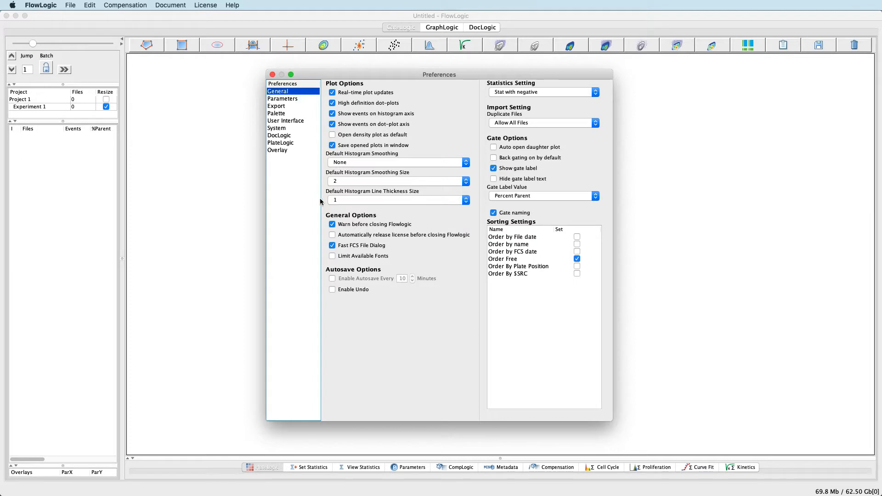
click(333, 279)
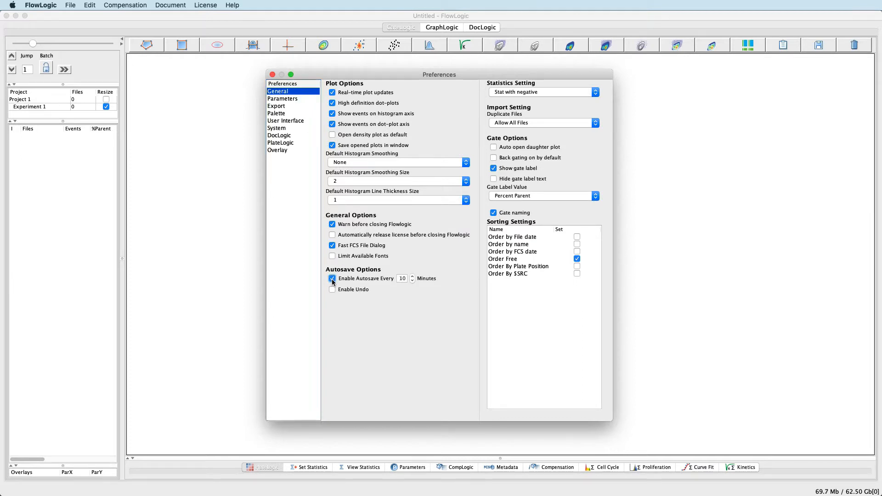
click(332, 279)
click(285, 99)
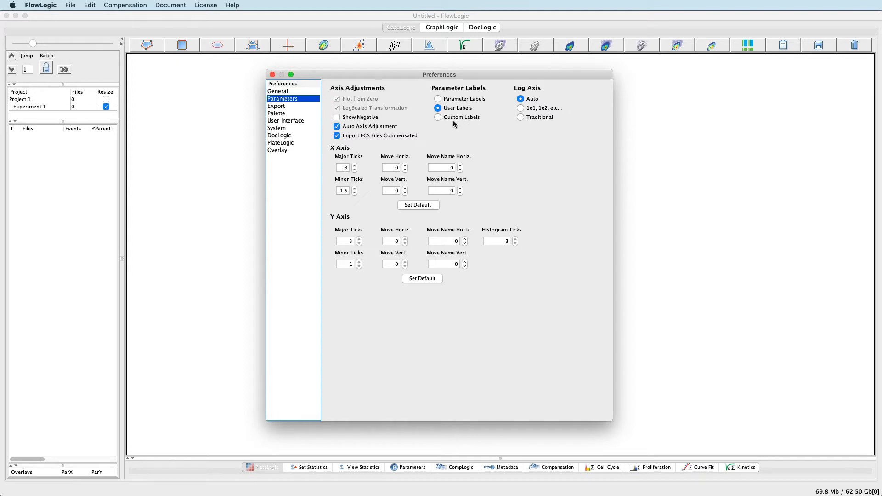
Set the plot export quality to 600 DPI in the Export preferences.
click(298, 108)
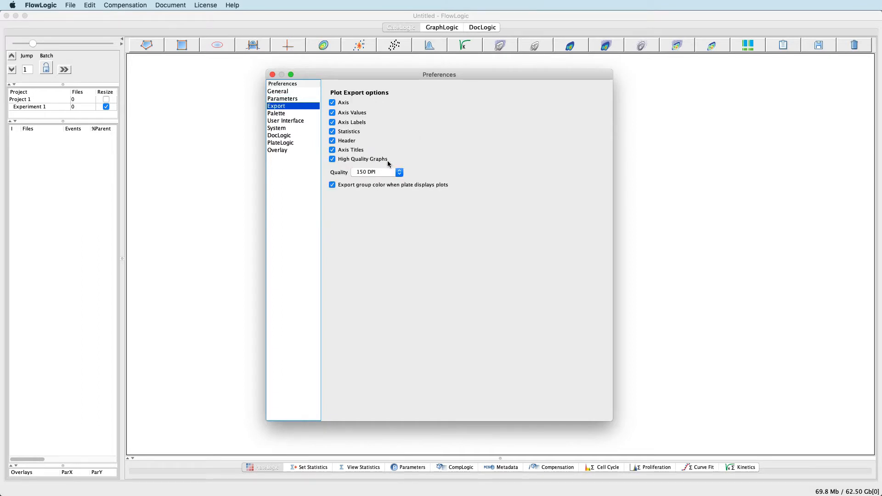
click(399, 174)
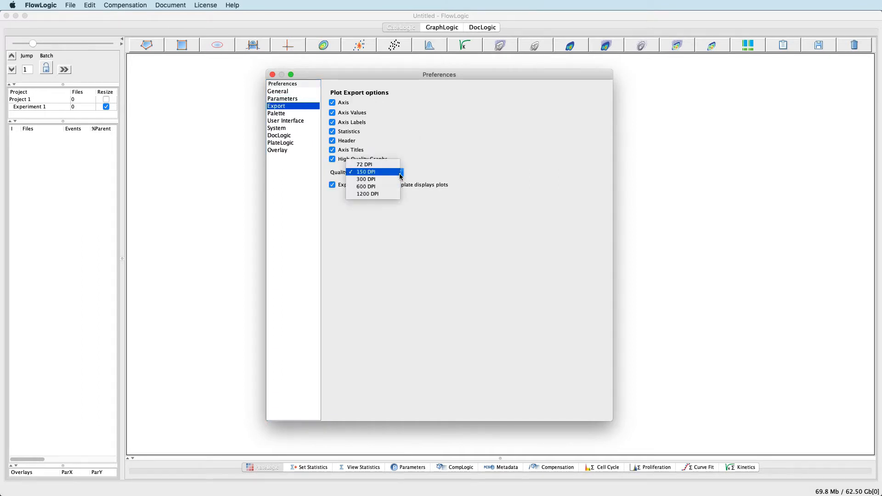
click(393, 187)
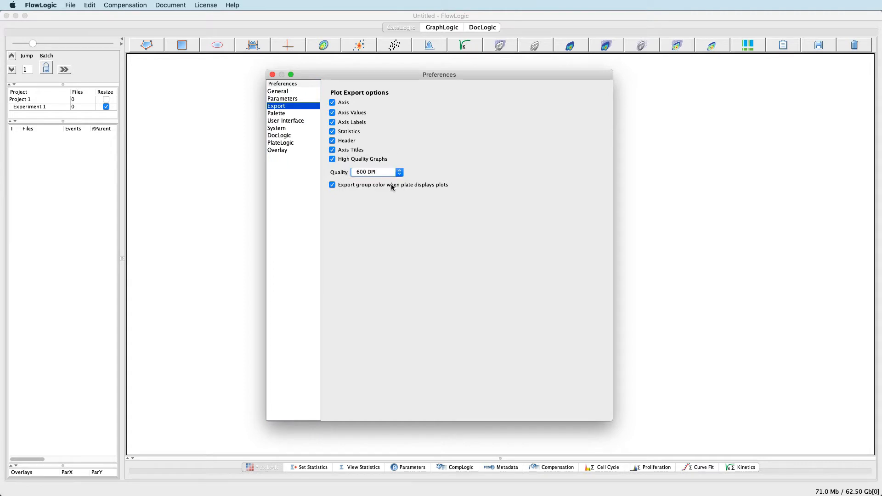
Review the User Interface and System preferences, including the memory setting, and close the preferences.
click(305, 123)
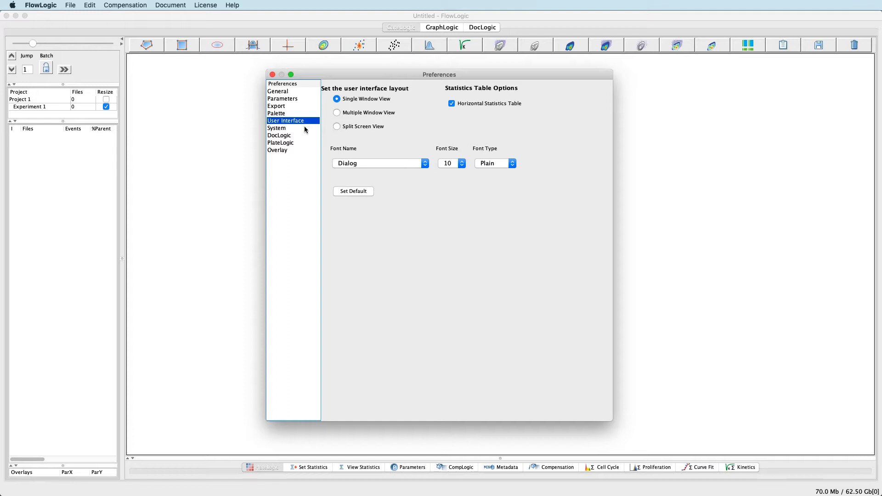
click(305, 129)
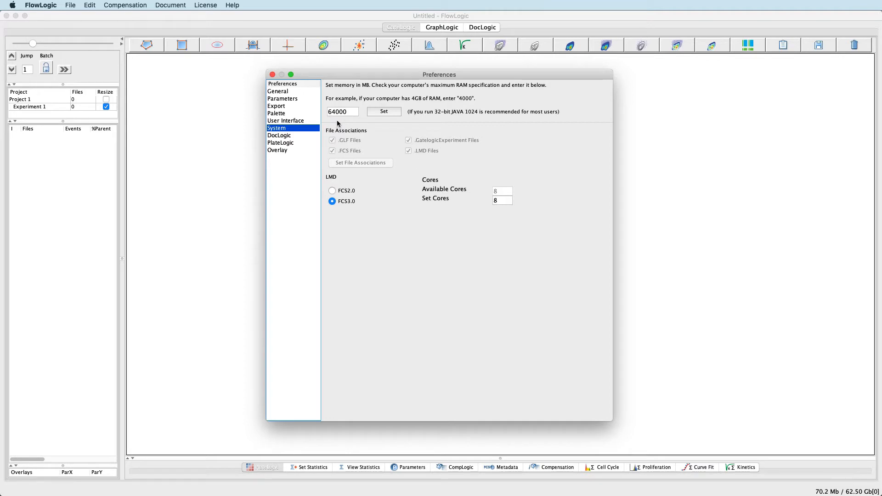
click(272, 75)
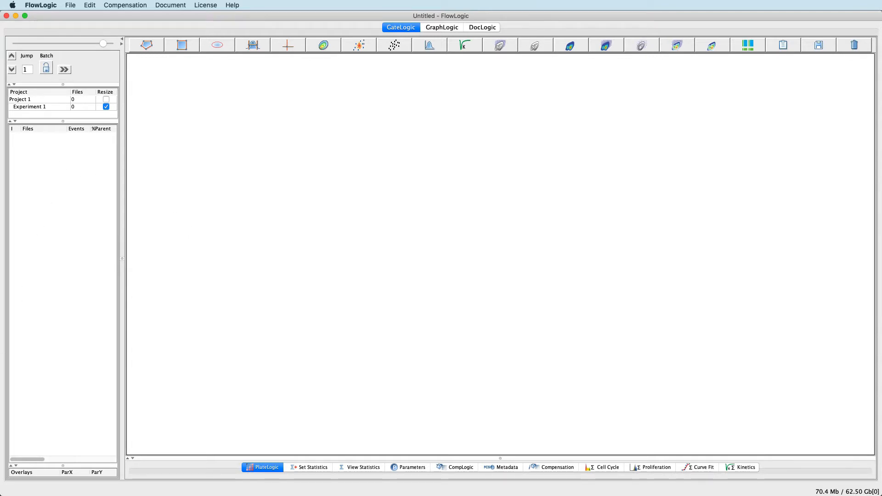
Import the B cell panel folder into Project 1 as a new experiment and widen the Project and Events columns.
drag(14, 370, 44, 151)
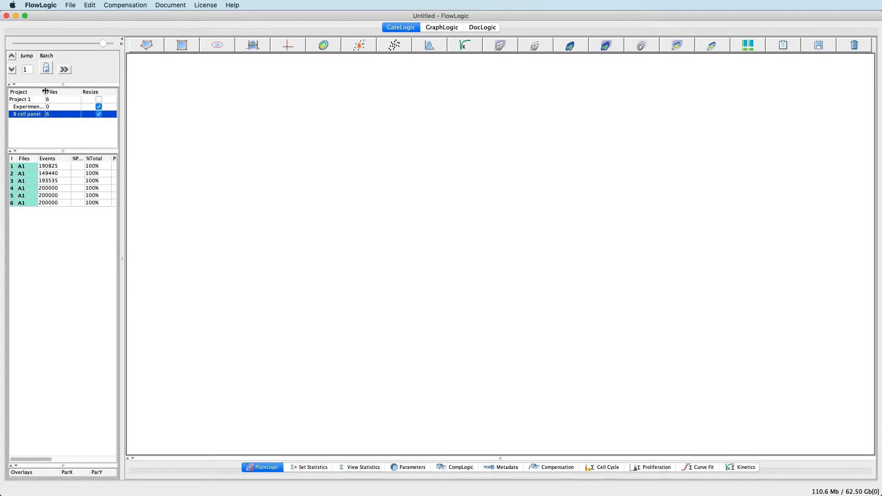
drag(45, 90, 57, 92)
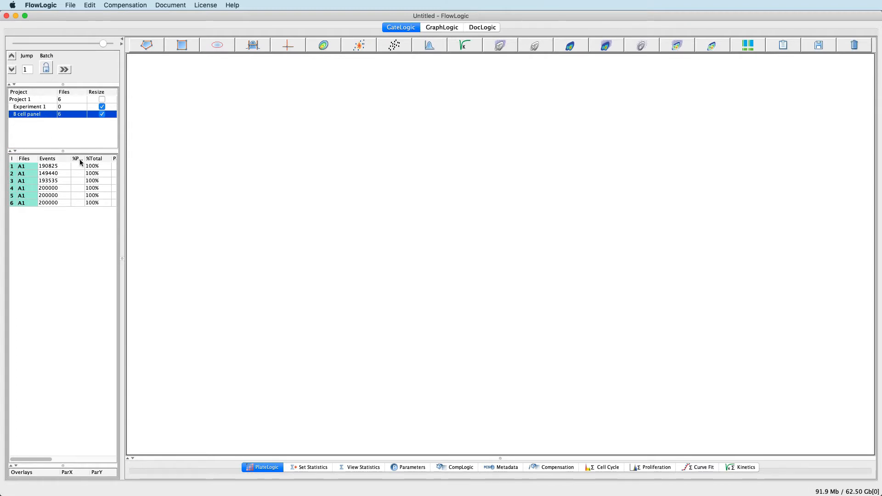
mouse_move(85, 159)
mouse_down()
mouse_move(105, 159)
mouse_move(83, 158)
mouse_up()
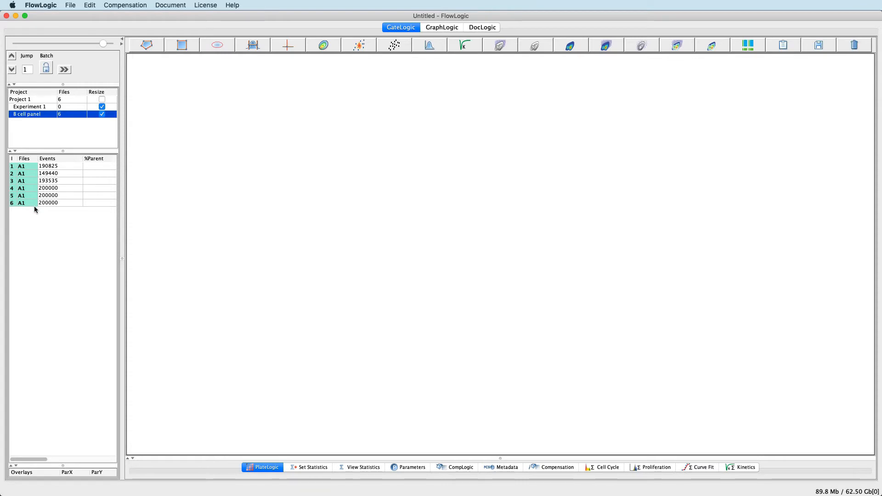
Rename all files in the B cell panel from A1 to their original .mqd file names.
click(28, 168)
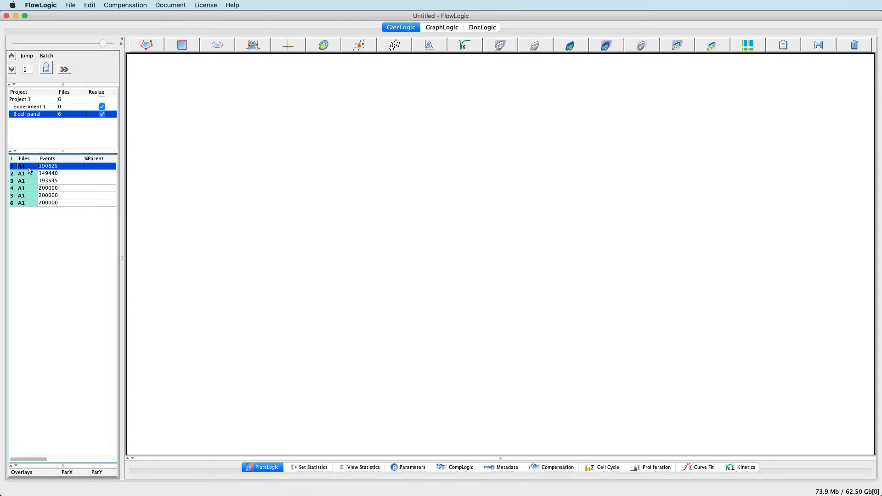
right_click(29, 170)
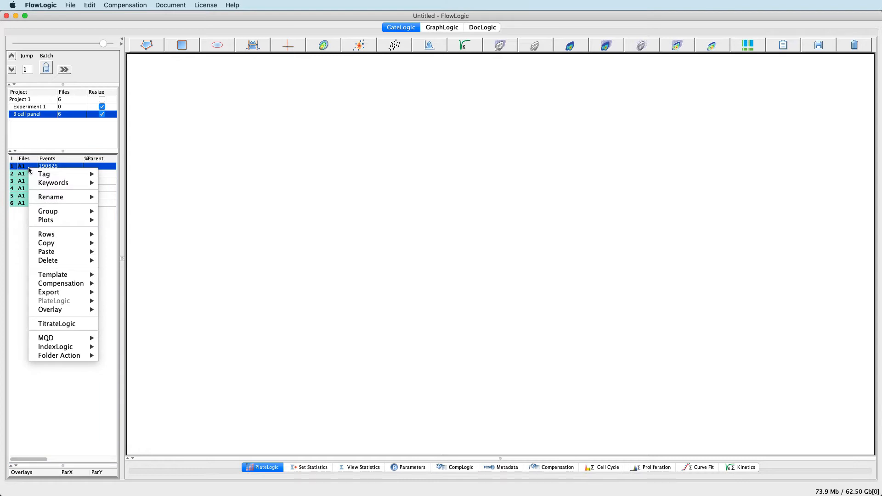
mouse_move(48, 199)
mouse_move(156, 207)
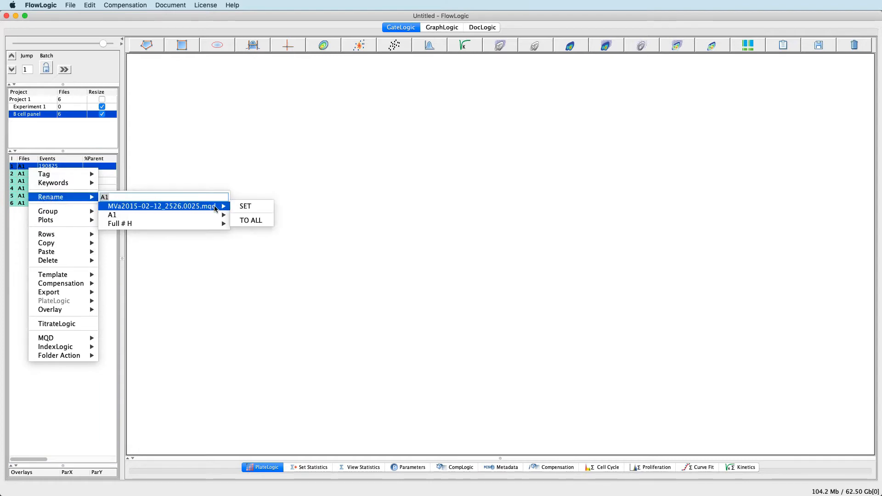
click(240, 220)
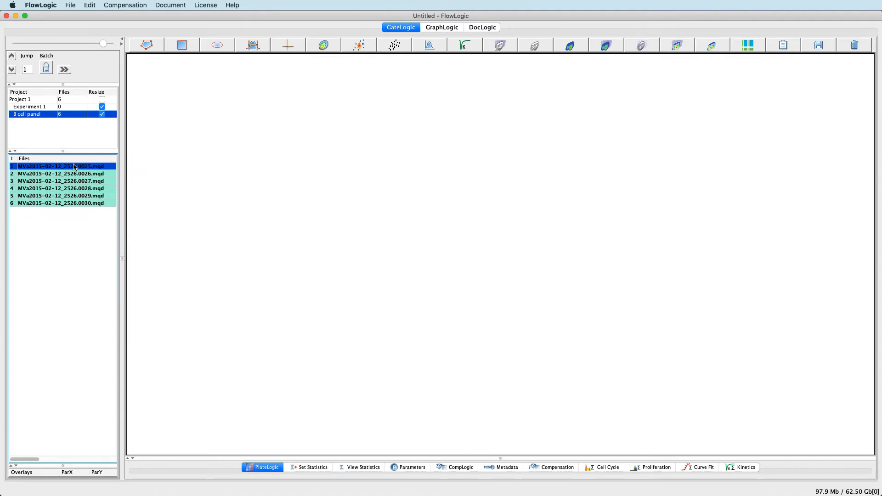
Open a plot of the first file, MVa2015-02-12_2526.0025.mqd.
right_click(53, 170)
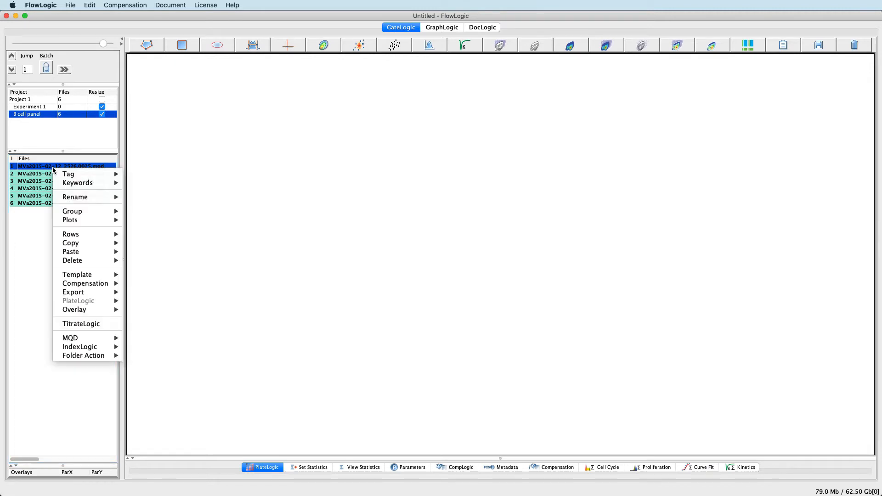
mouse_move(80, 221)
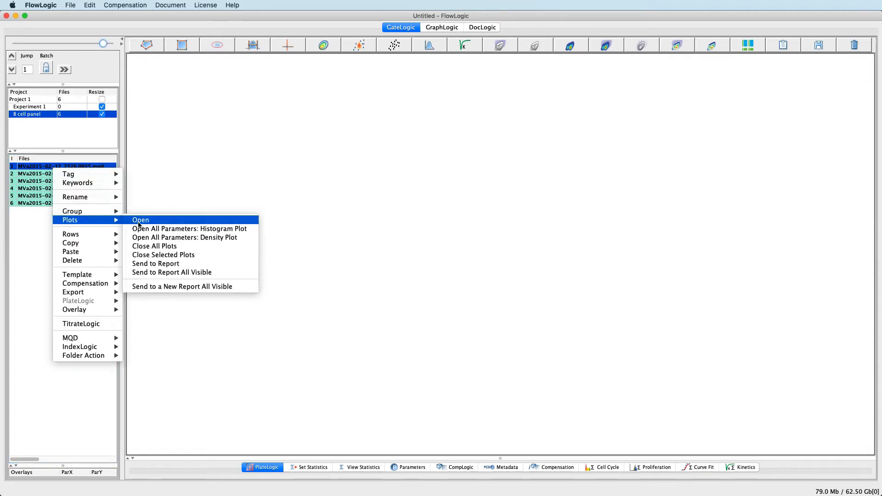
click(139, 221)
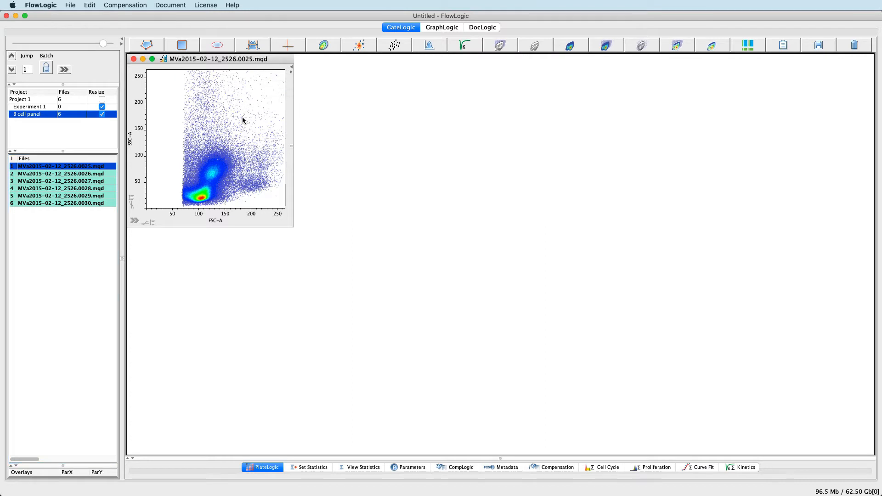
Draw a polygon gate around the dense low-scatter population on the FSC-A versus SSC-A plot, keeping the name P1.
click(146, 46)
click(174, 195)
click(194, 180)
click(225, 192)
click(216, 206)
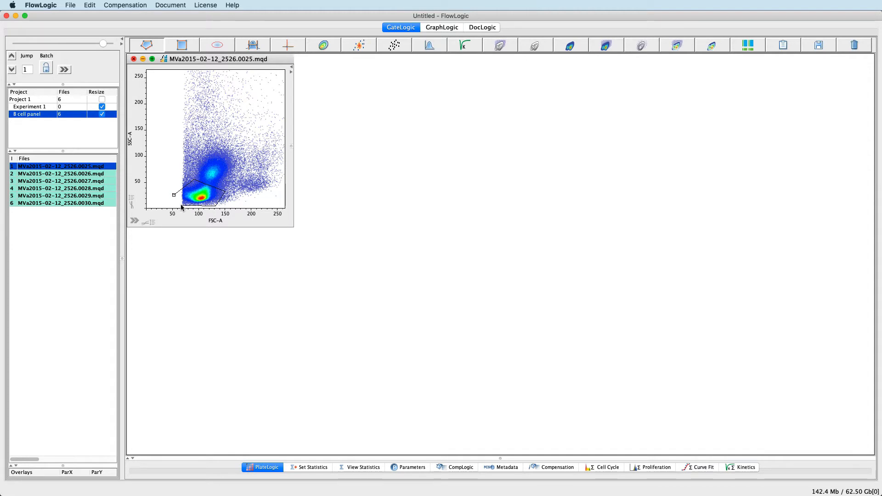
click(174, 195)
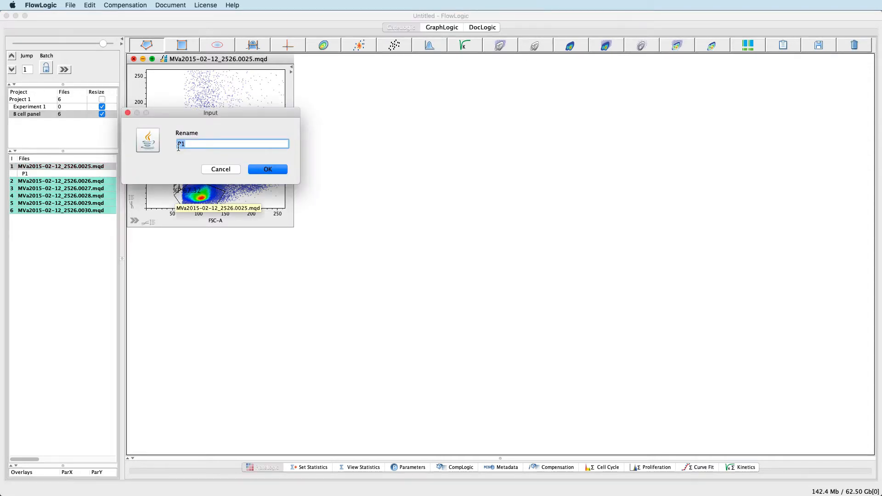
click(267, 171)
click(58, 174)
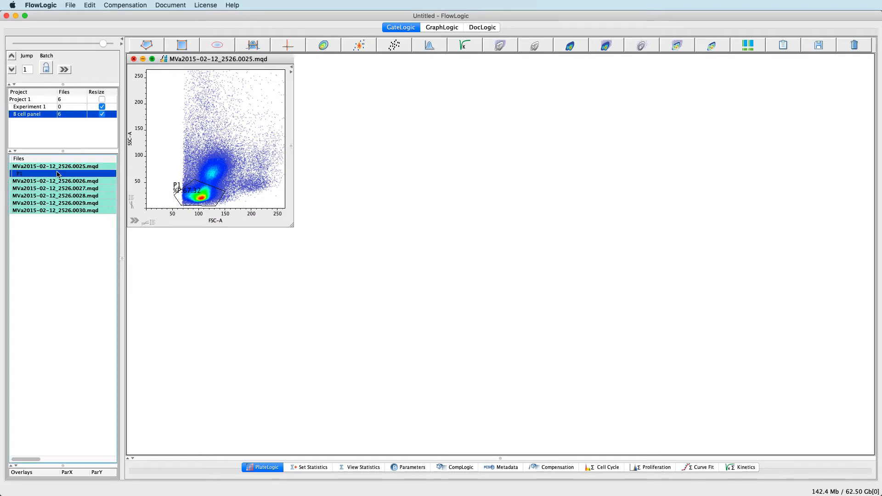
right_click(58, 173)
mouse_move(73, 205)
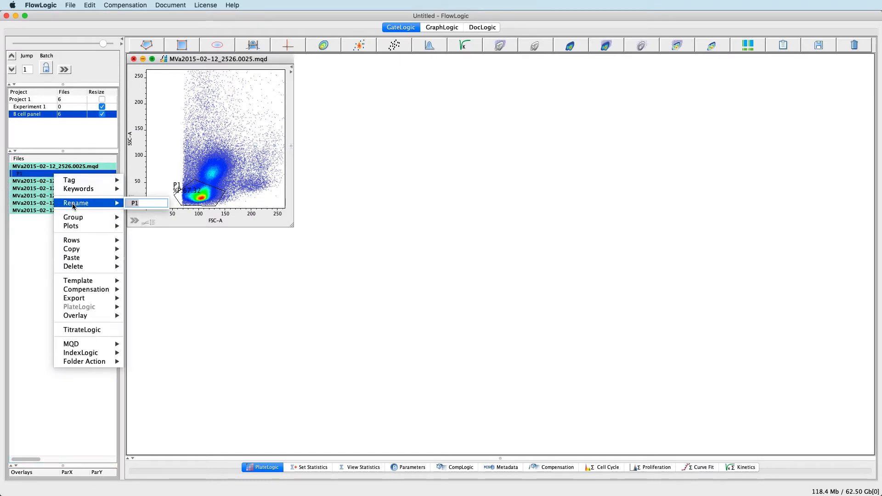
click(166, 146)
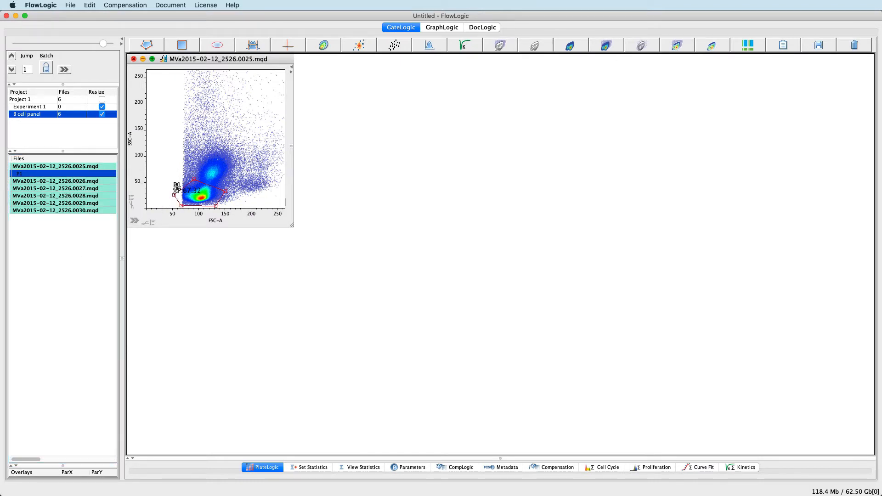
Move the P1 gate label above the gate, clear of the dense population, and adjust the polygon gate's outline.
drag(177, 188, 161, 148)
mouse_move(195, 181)
mouse_down()
mouse_move(205, 170)
mouse_move(157, 167)
mouse_move(192, 180)
mouse_move(179, 177)
mouse_move(184, 184)
mouse_move(214, 167)
mouse_move(175, 161)
mouse_move(165, 193)
mouse_move(194, 197)
mouse_up()
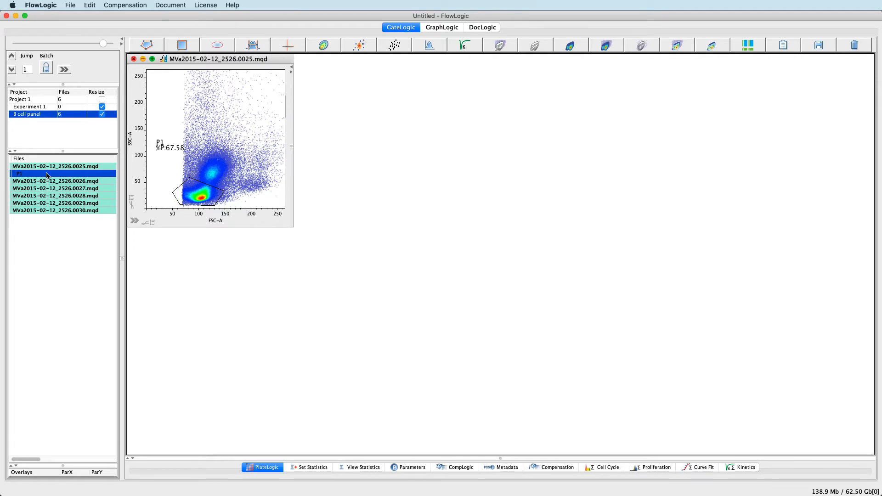
Open the P1 population's plot and set its Y axis to ant-IgD-VioBlue-A V1-A and X axis to CD27-VioBright-FITC-A B1-A.
click(196, 195)
double_click(196, 195)
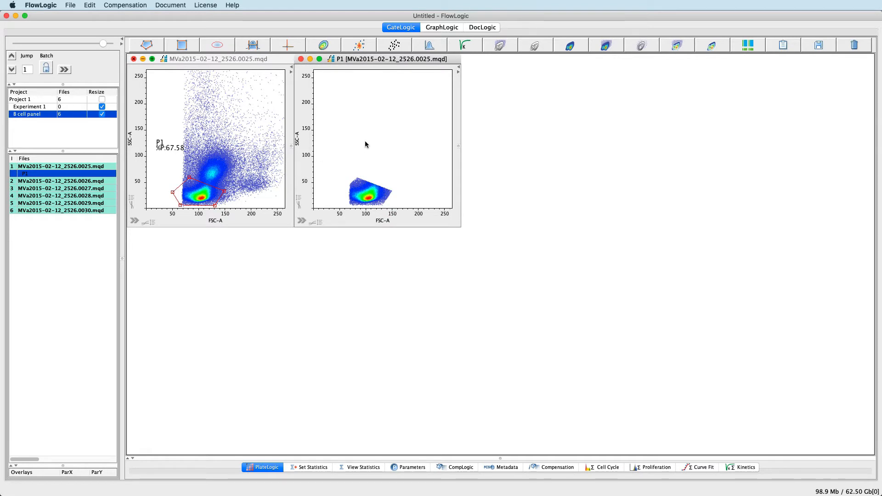
click(298, 144)
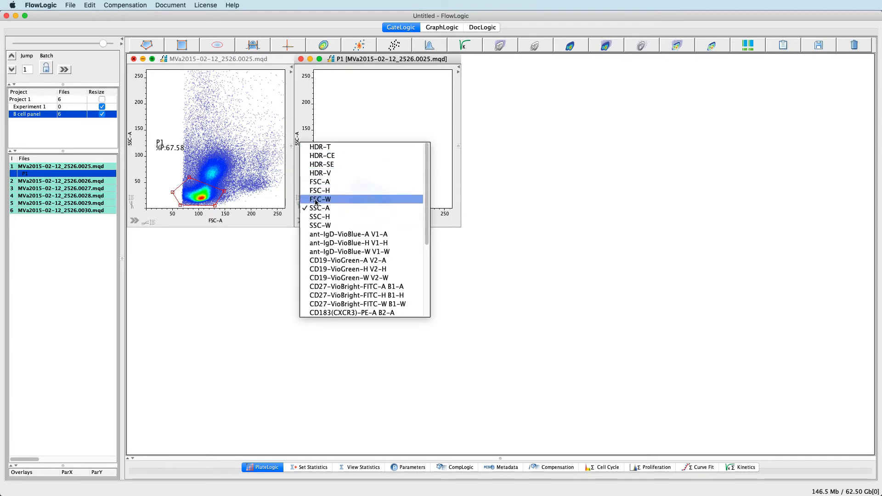
click(321, 234)
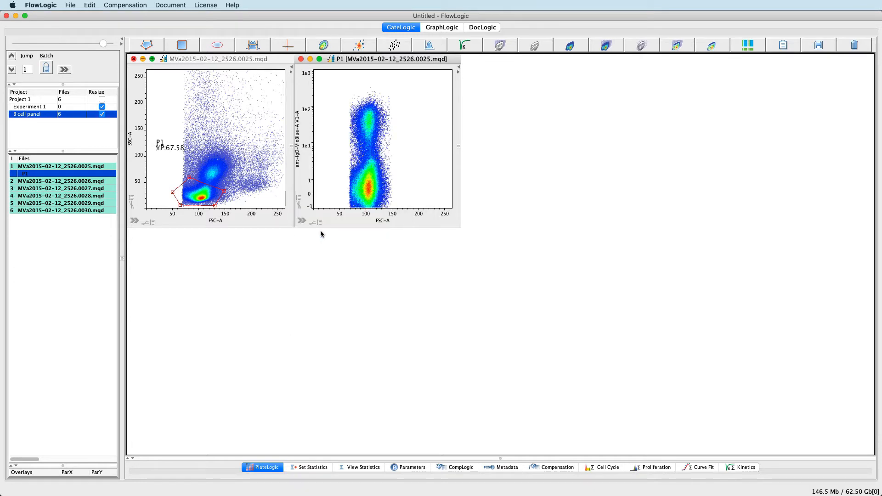
click(381, 221)
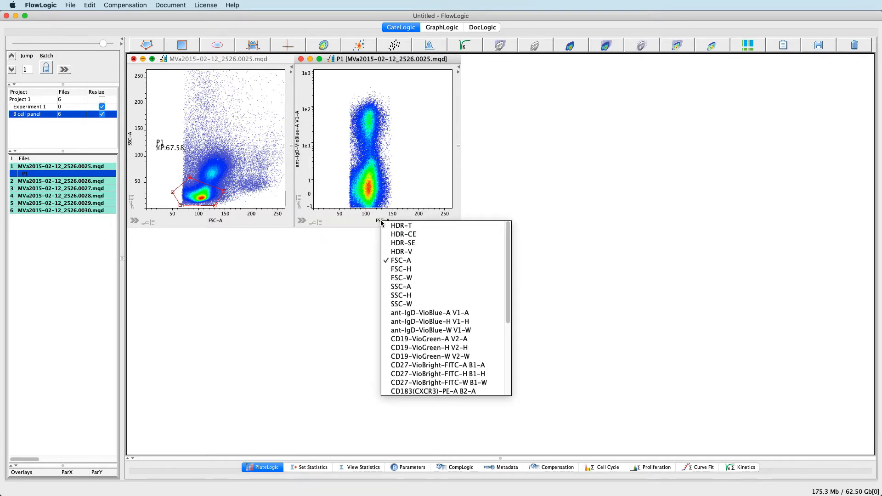
click(411, 365)
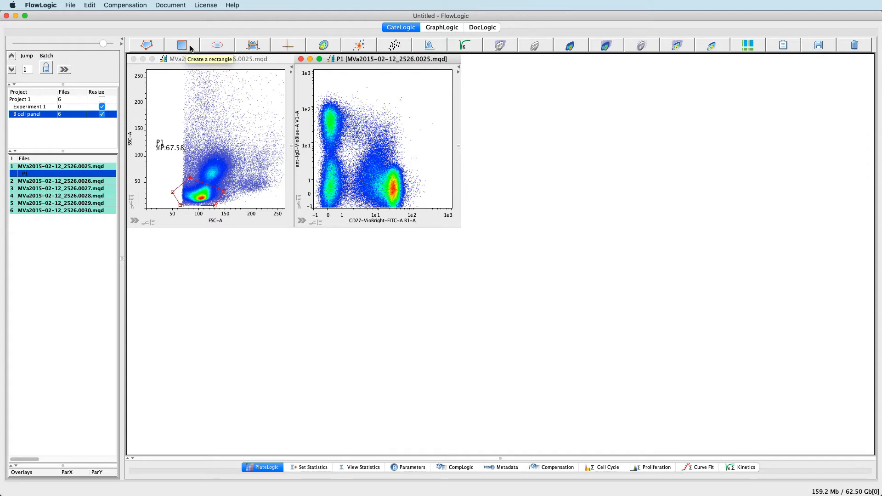
Place a quadrant gate between the main populations on the IgD versus CD27 plot, keeping the name R1.
click(289, 46)
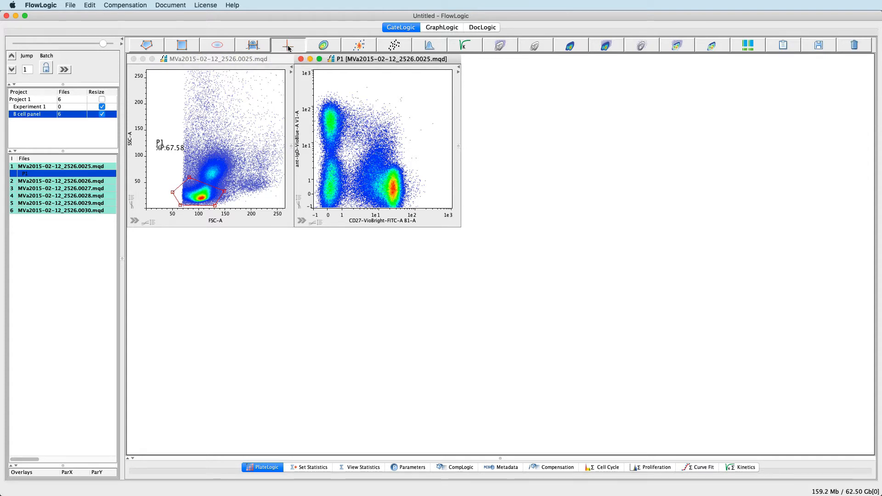
click(362, 158)
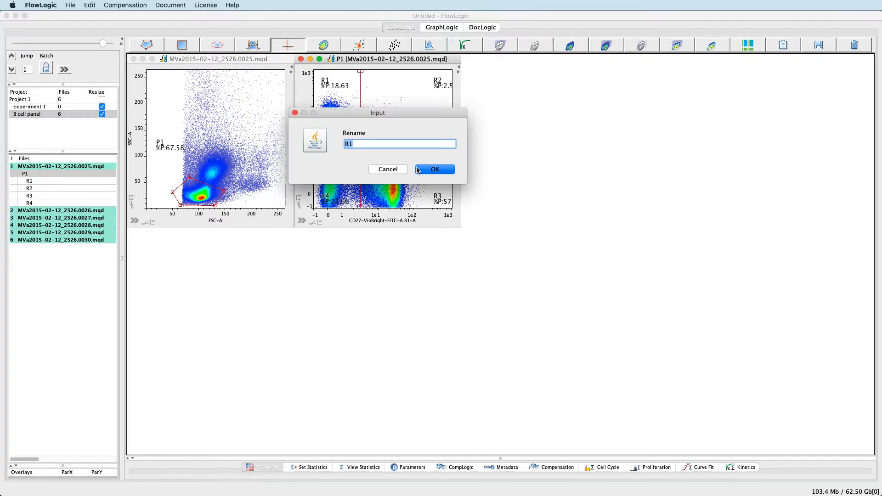
click(421, 171)
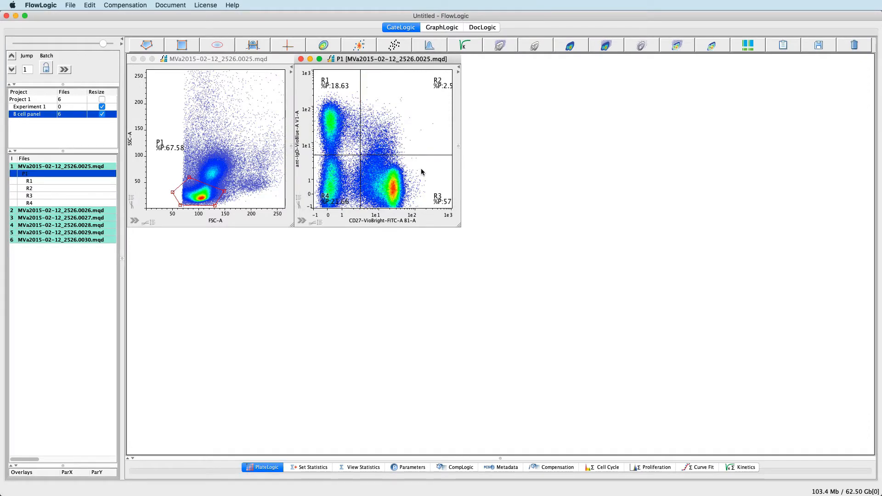
Shift the quadrant gate's center between the populations and slant its upper and right arms away from vertical and horizontal.
mouse_move(361, 156)
mouse_down()
mouse_move(390, 119)
mouse_move(355, 152)
mouse_up()
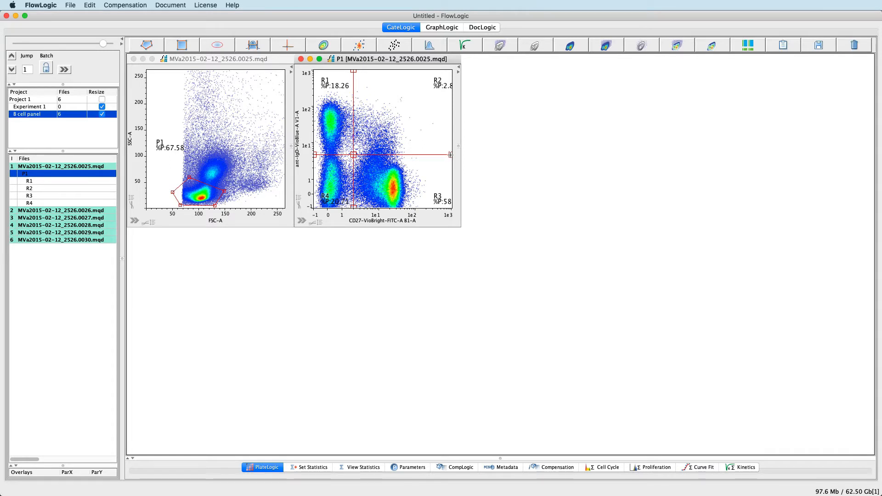
drag(451, 155, 451, 112)
drag(354, 71, 394, 72)
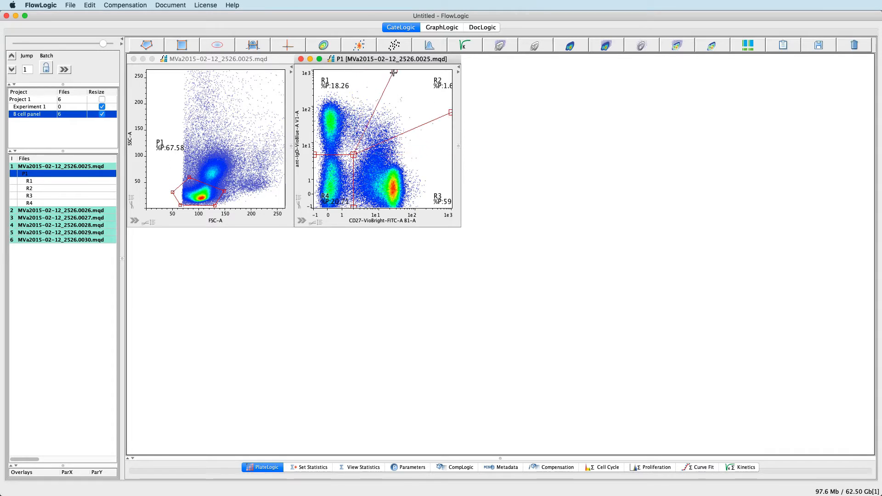
drag(353, 155, 357, 157)
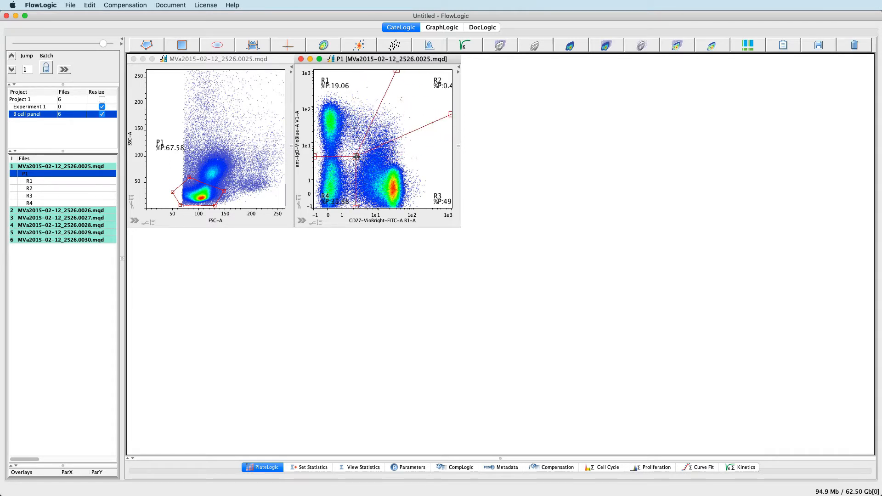
Replace the quadrant regions R1 to R4 with one rectangle gate named R1 around the IgD-high, CD27-low population.
click(855, 46)
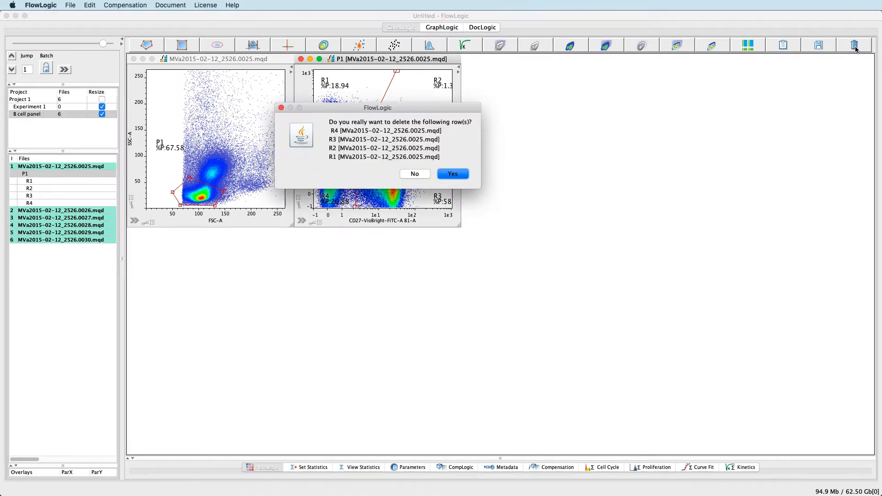
click(453, 175)
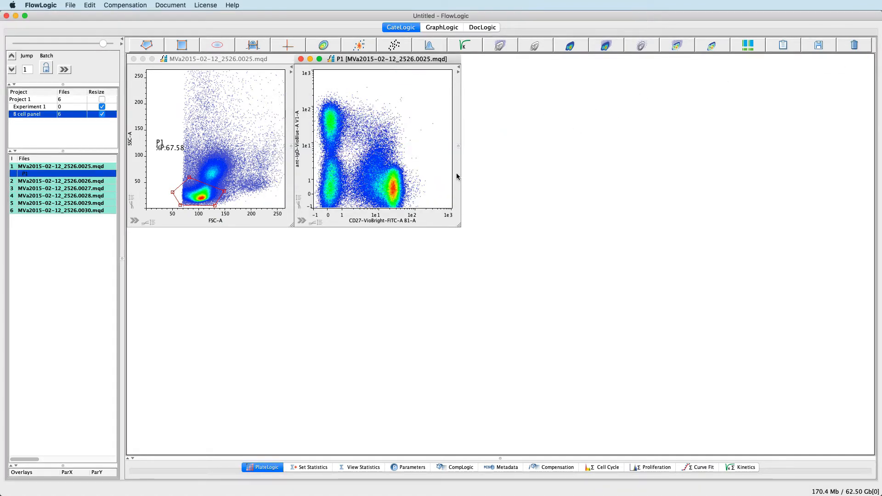
click(185, 44)
drag(317, 94, 346, 147)
click(433, 169)
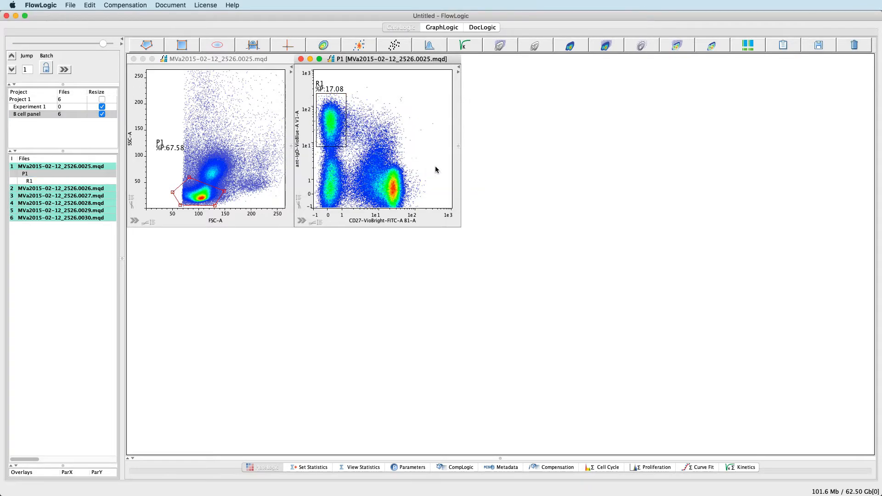
Open the P1 plot's gate settings, keep R1's yellow color, and turn on color highlighting for R1.
click(302, 221)
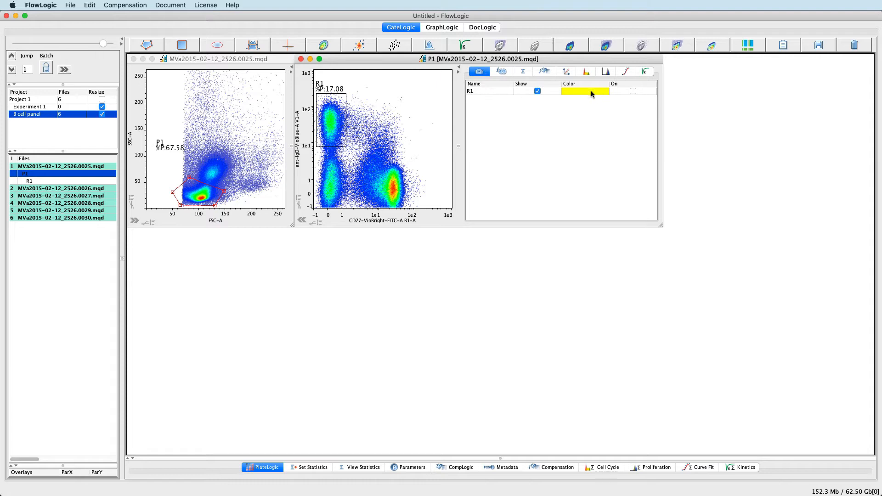
click(538, 91)
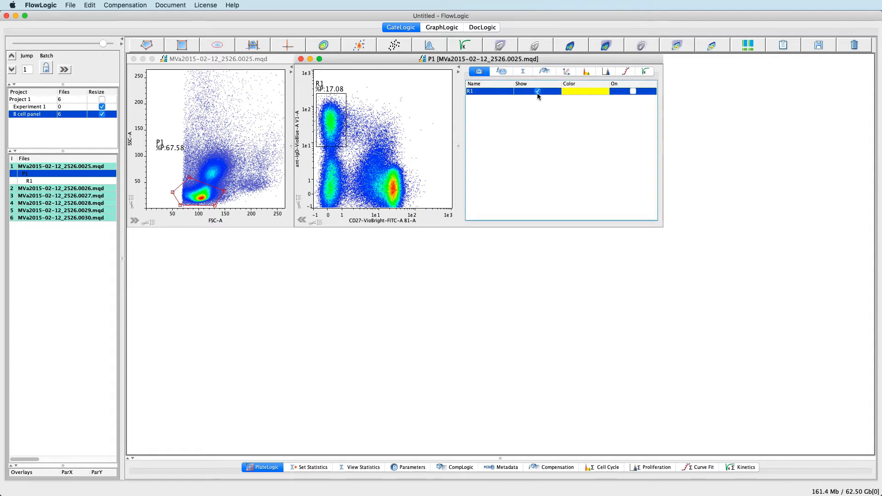
click(582, 91)
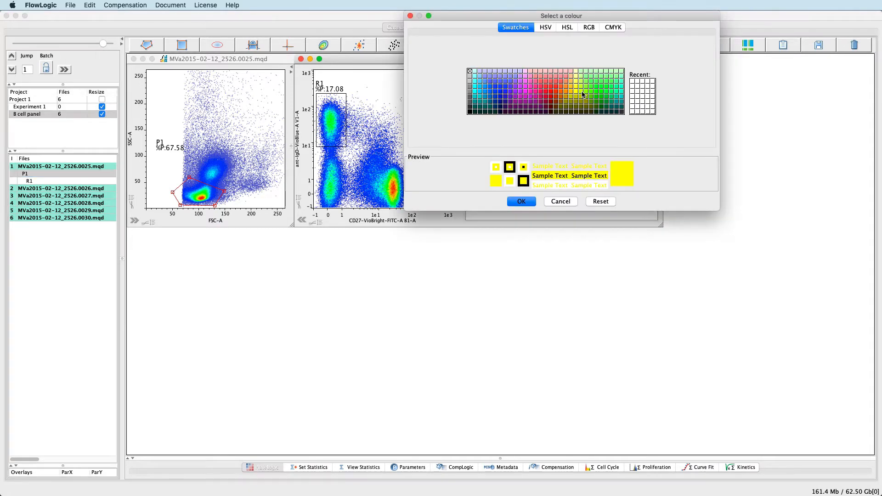
click(524, 205)
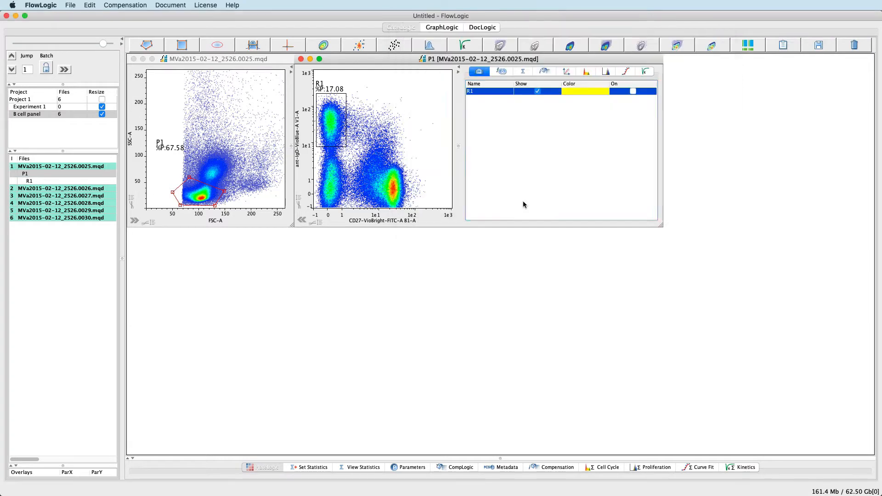
click(633, 91)
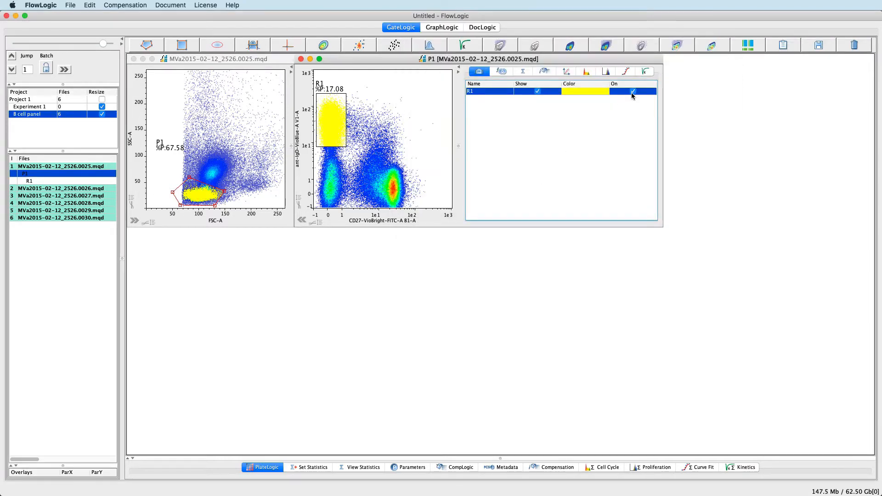
Display the FSC-A versus SSC-A plot as a dot plot and shift the R1 gate slightly downward.
click(243, 118)
click(397, 98)
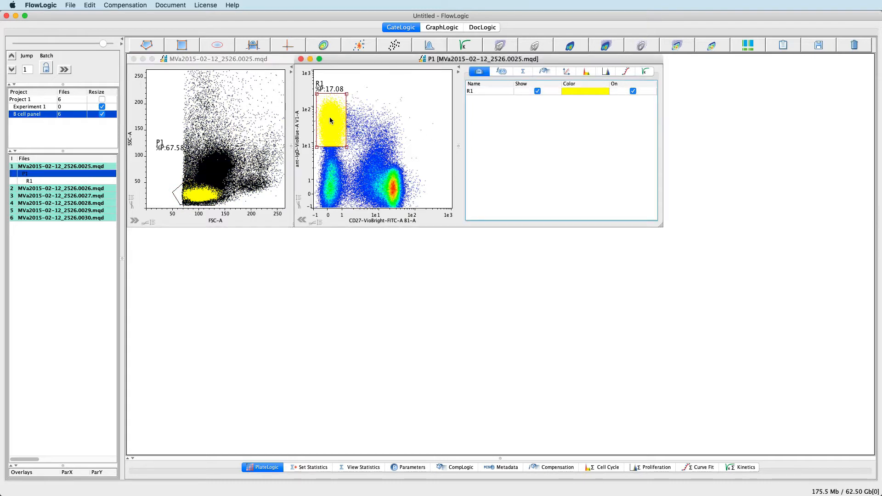
mouse_move(331, 122)
mouse_down()
mouse_move(331, 179)
mouse_move(393, 177)
mouse_move(388, 124)
mouse_move(331, 124)
mouse_up()
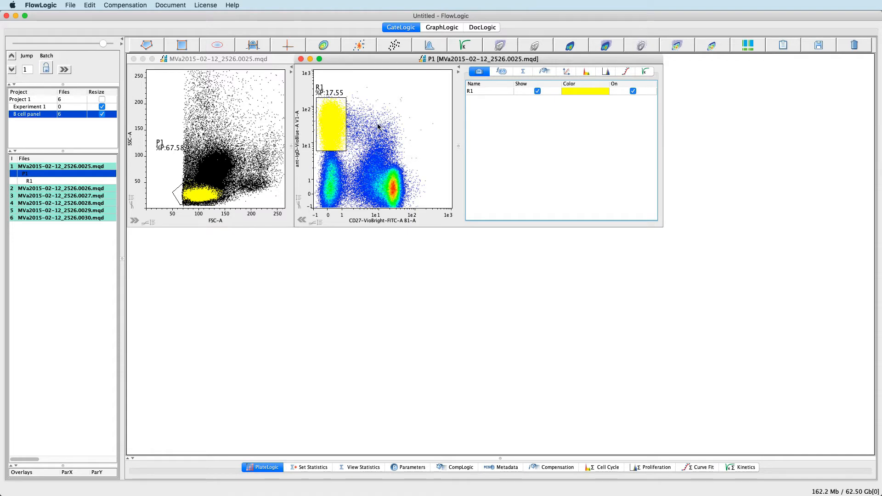
Set the P1 plot's Y axis to CD19-VioGreen-A V2-A and draw rectangle gate R2 around the CD19-positive, CD27-positive population.
click(298, 151)
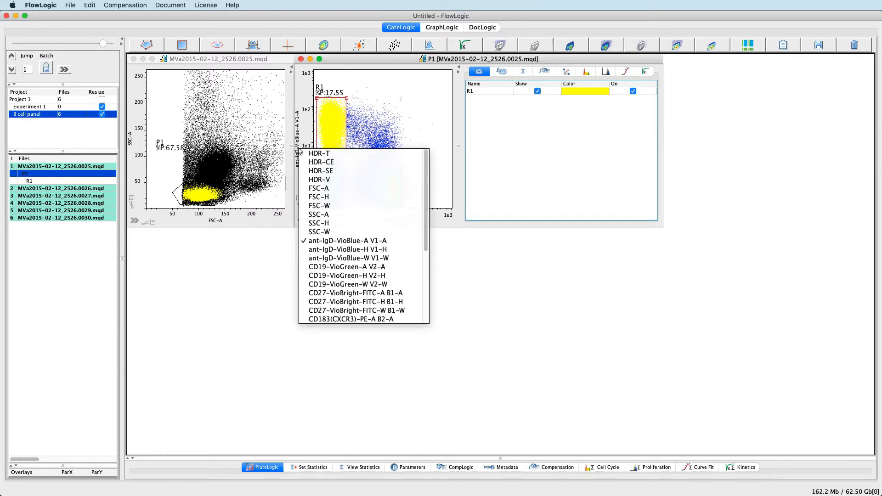
click(334, 266)
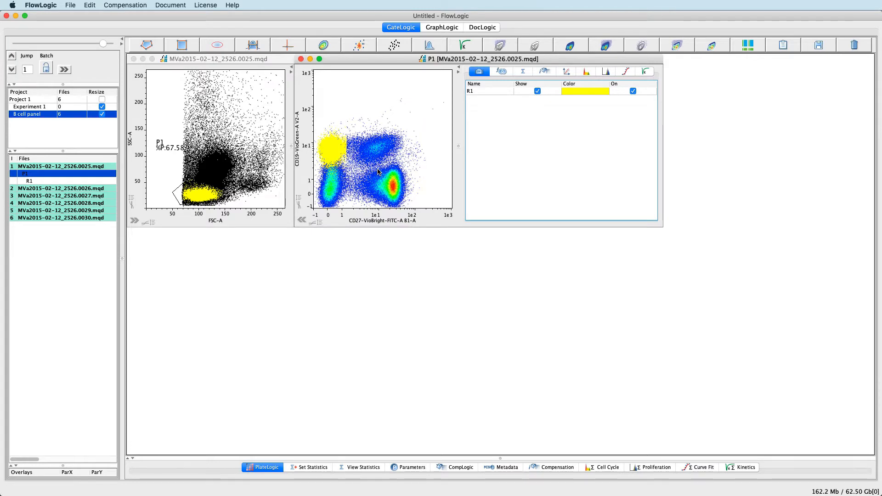
click(182, 45)
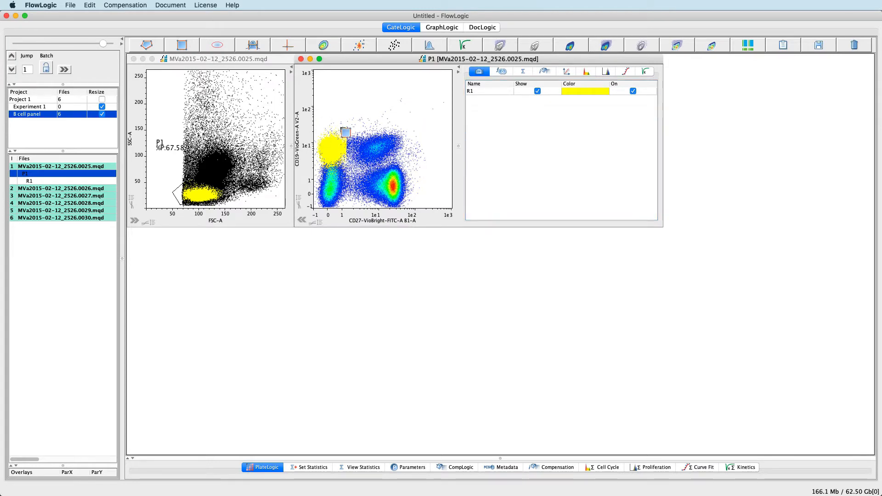
mouse_move(354, 127)
mouse_down()
mouse_move(393, 144)
mouse_move(415, 168)
mouse_up()
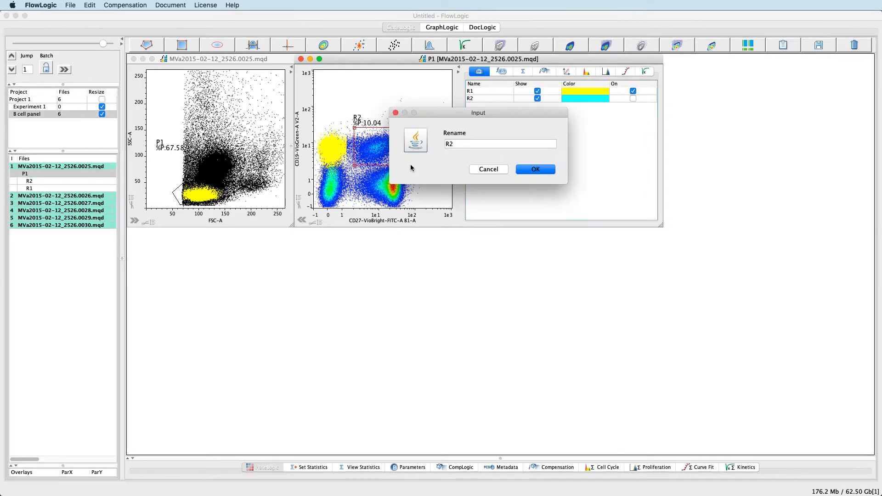
click(527, 171)
Highlight the R2 population in magenta and move its gate onto the CD19-low, CD27-high population, with the label above it.
click(584, 98)
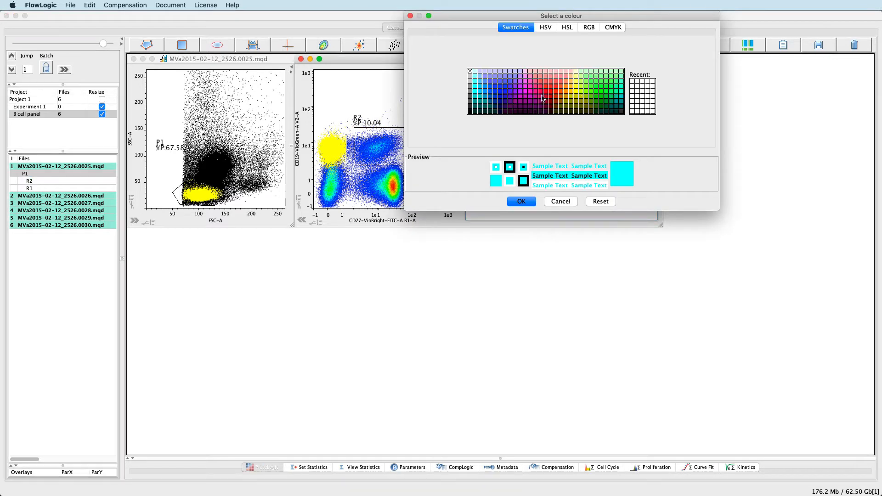
click(527, 92)
click(522, 202)
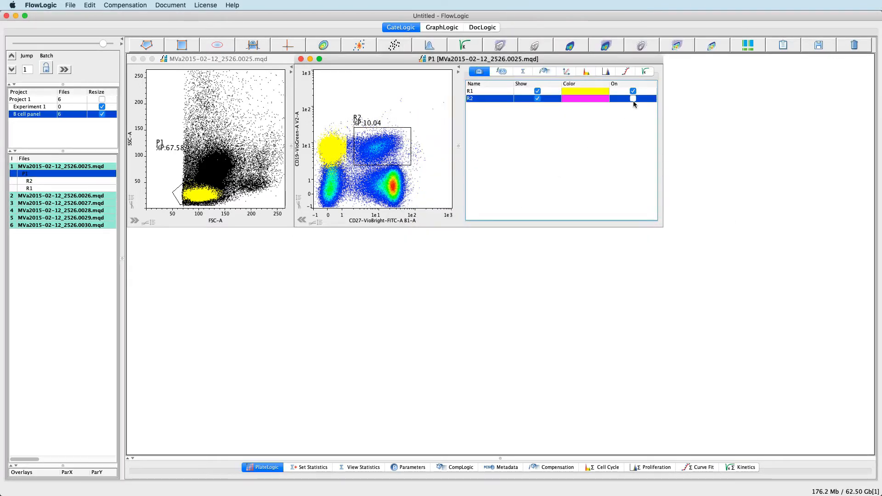
drag(392, 160, 385, 213)
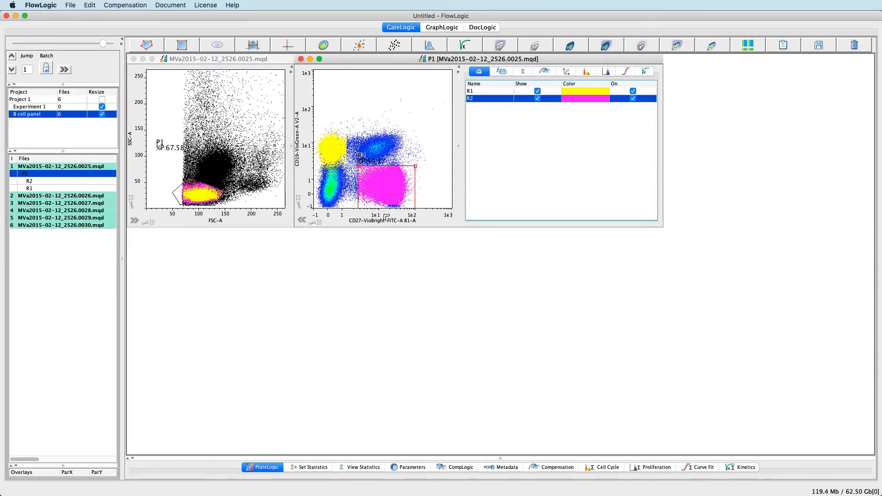
drag(367, 161, 413, 145)
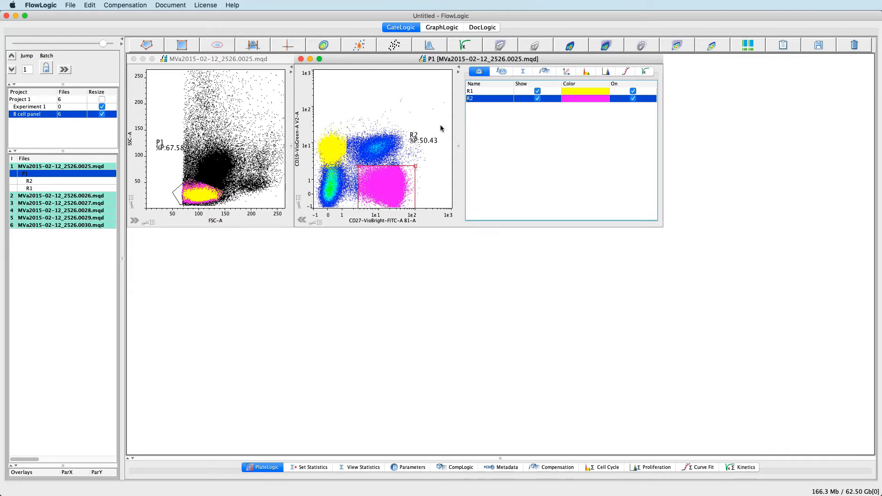
Return the P1 plot to R1's IgD versus CD27 axes and turn off gate display and color highlighting for R1 and R2.
click(475, 92)
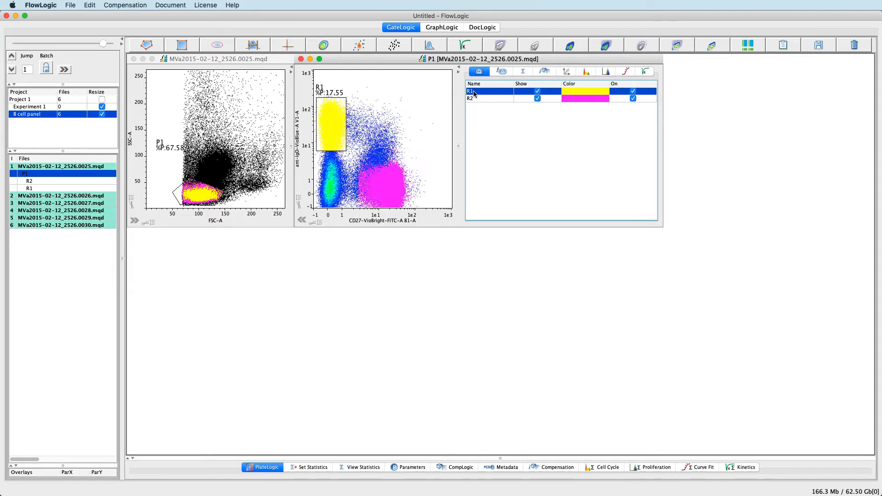
click(537, 92)
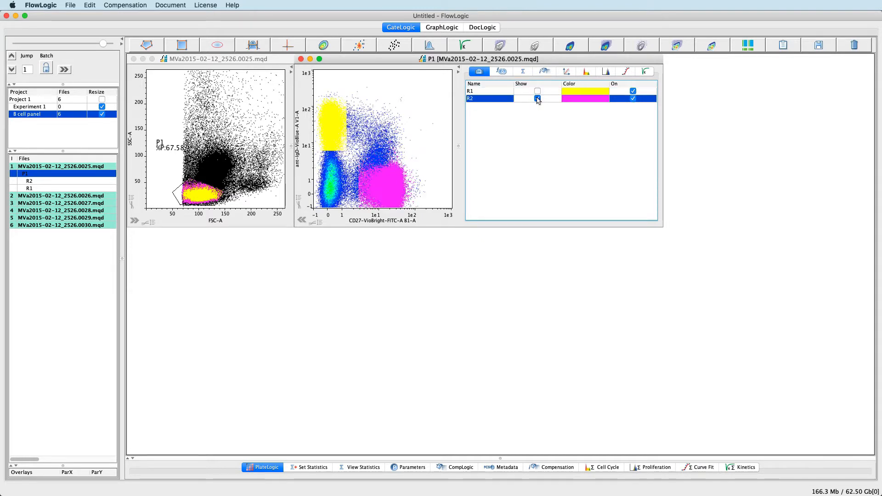
click(538, 98)
click(634, 91)
click(633, 99)
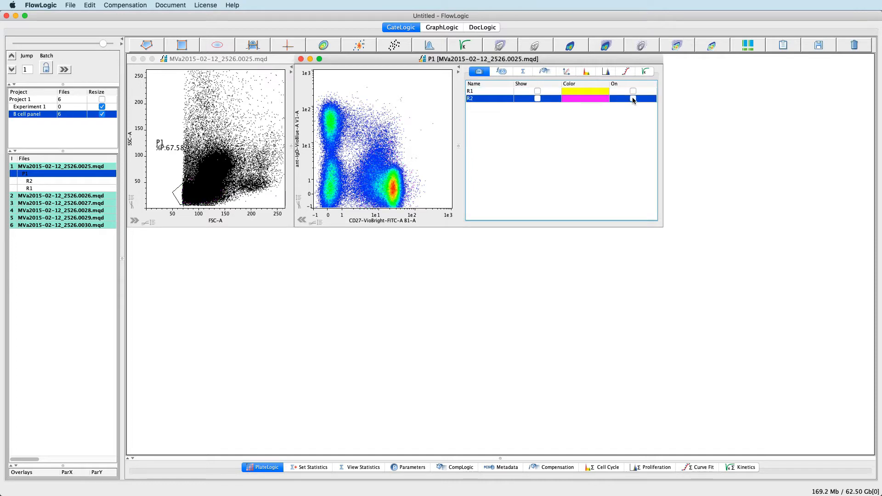
Preview the P1 plot in the available display types, including dot plot, histogram, contour and filled color contour styles.
click(400, 47)
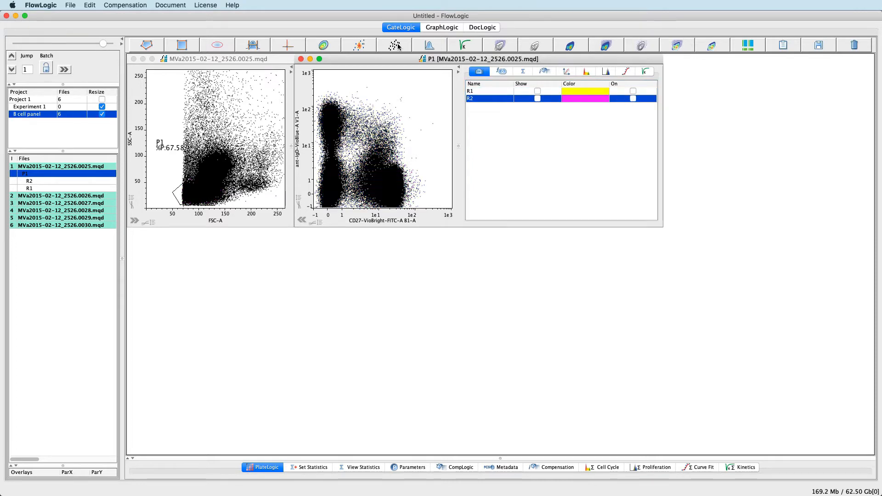
click(426, 49)
click(532, 46)
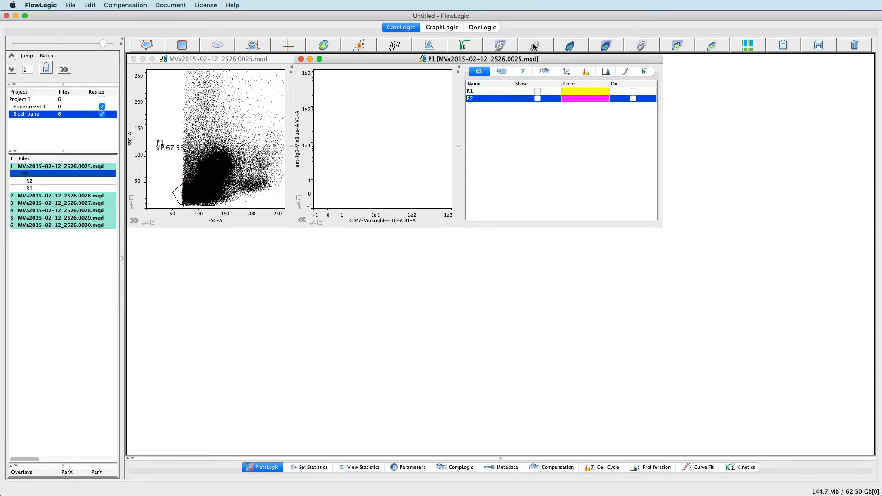
click(509, 45)
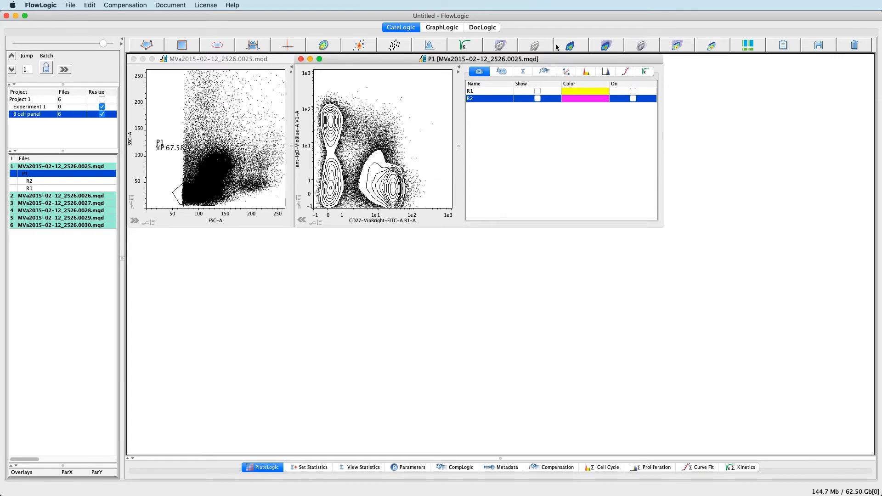
click(571, 46)
click(607, 45)
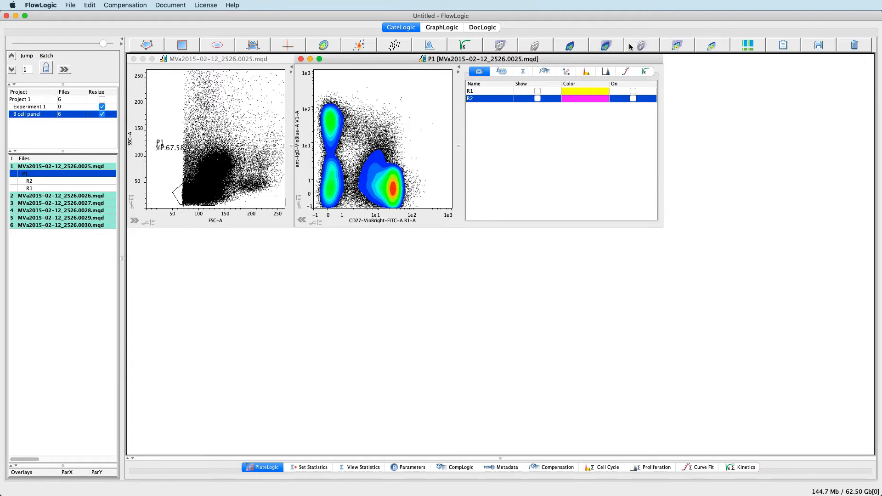
click(641, 46)
click(677, 46)
click(711, 46)
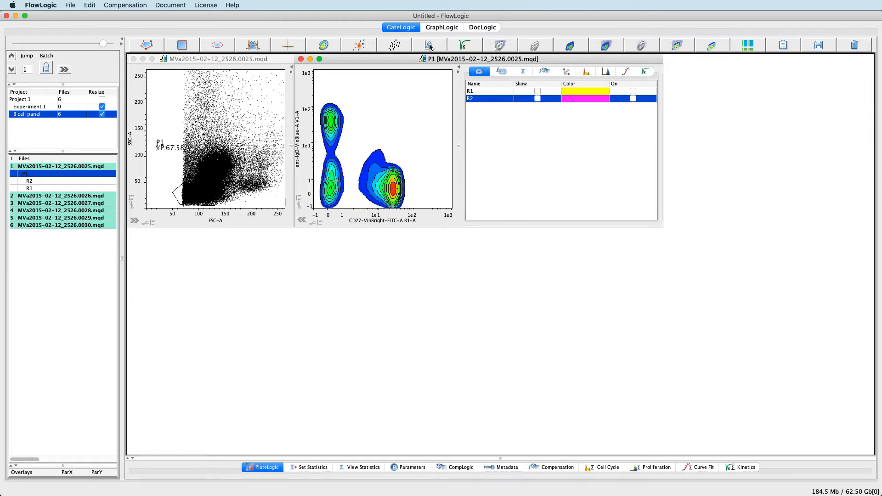
click(368, 48)
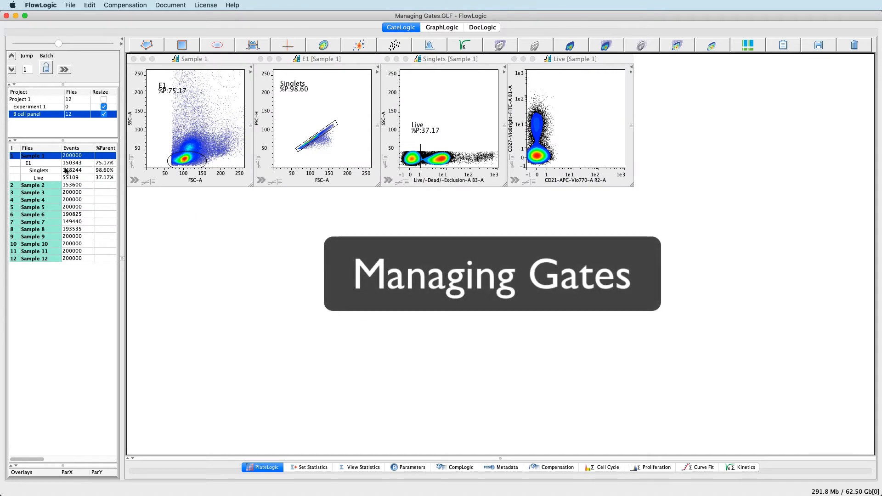
Copy the E1, Singlets and Live gates from Sample 1 to Sample 2, and remove the copies from Sample 2.
drag(51, 164, 48, 260)
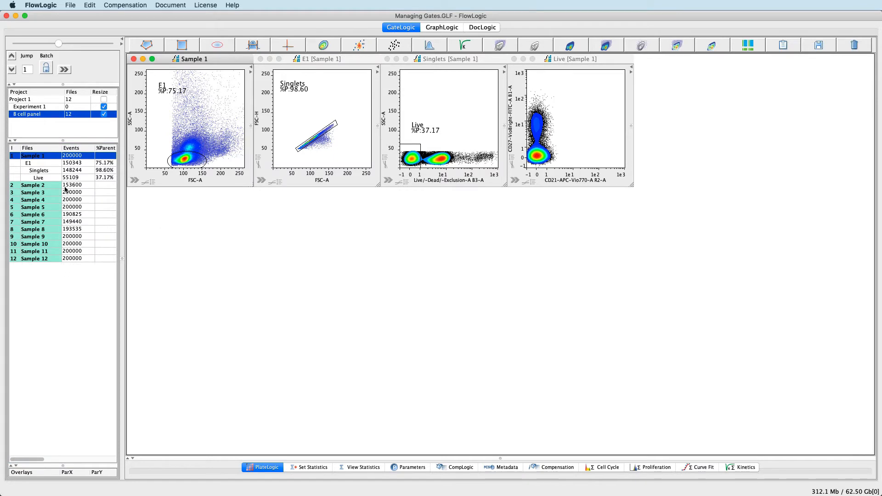
drag(43, 164, 50, 187)
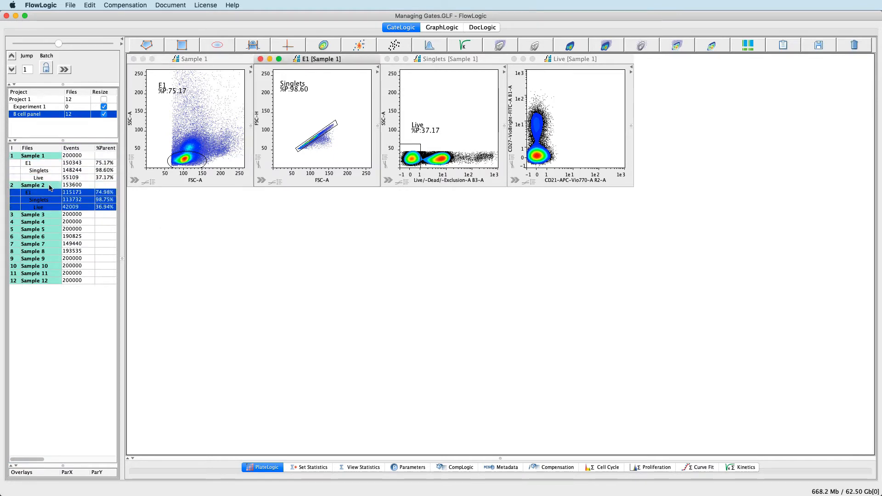
click(50, 208)
drag(50, 207, 41, 198)
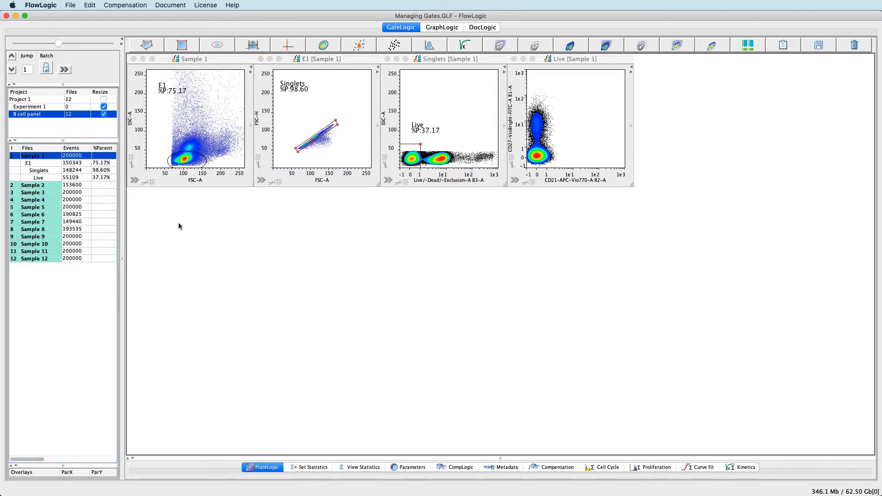
Copy the E1, Singlets and Live gates from Sample 1 and paste them onto Samples 2 through 6.
drag(53, 163, 54, 178)
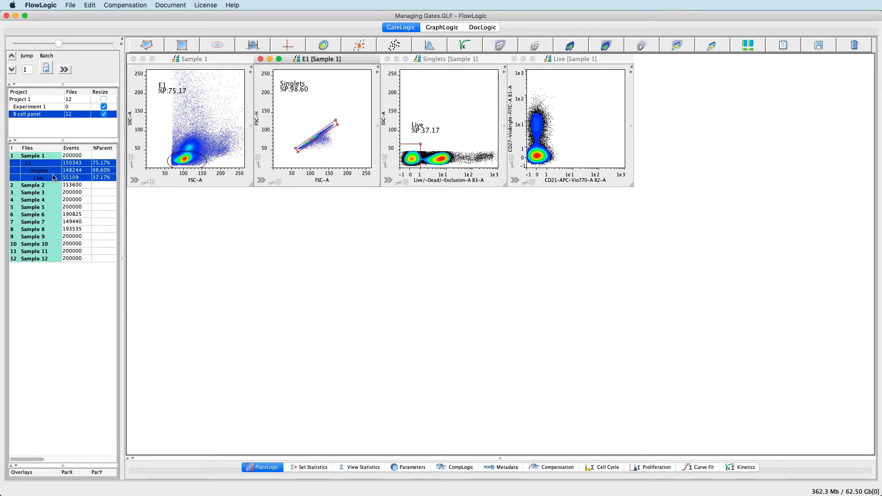
right_click(51, 165)
mouse_move(106, 238)
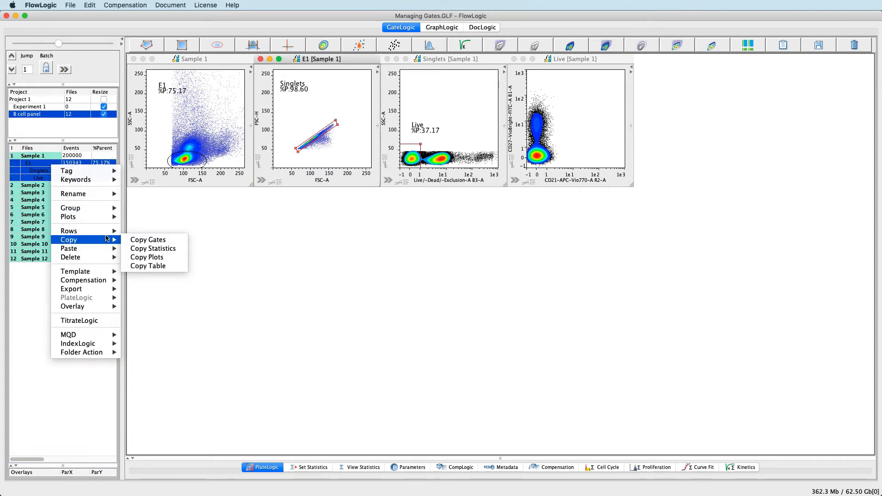
click(134, 239)
click(43, 157)
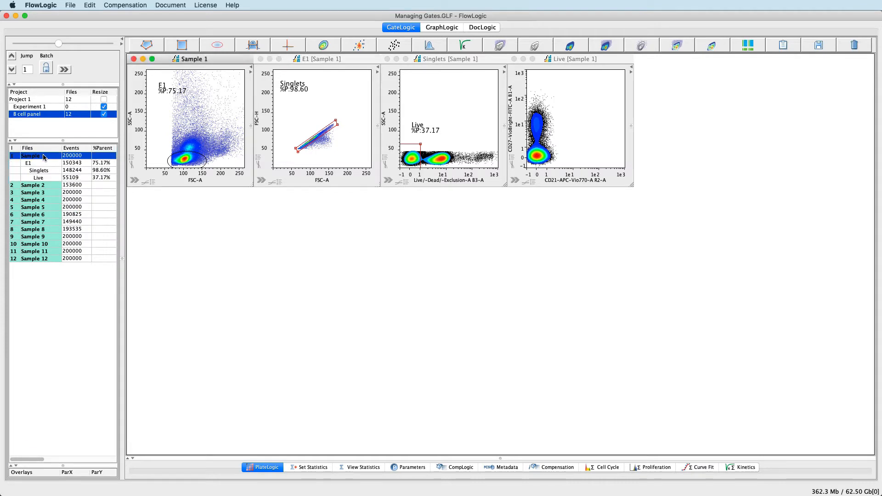
right_click(43, 157)
mouse_move(79, 239)
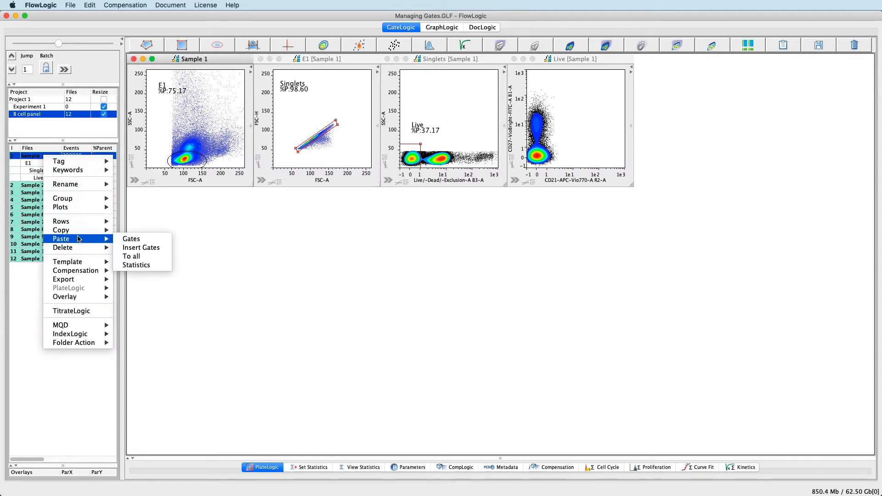
click(206, 255)
drag(50, 186, 55, 216)
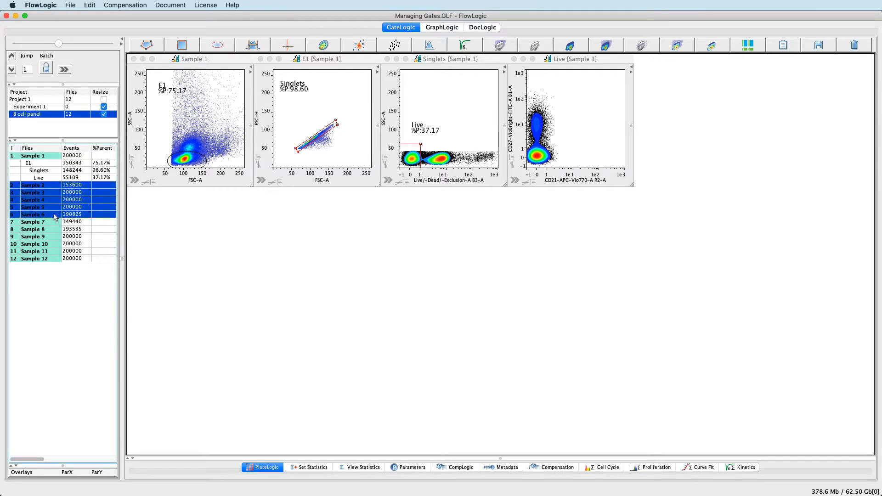
right_click(49, 186)
mouse_move(64, 271)
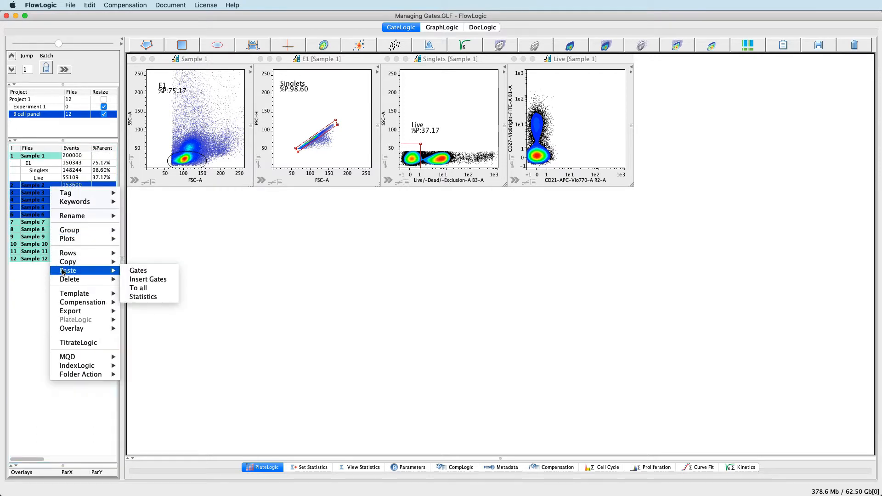
click(139, 271)
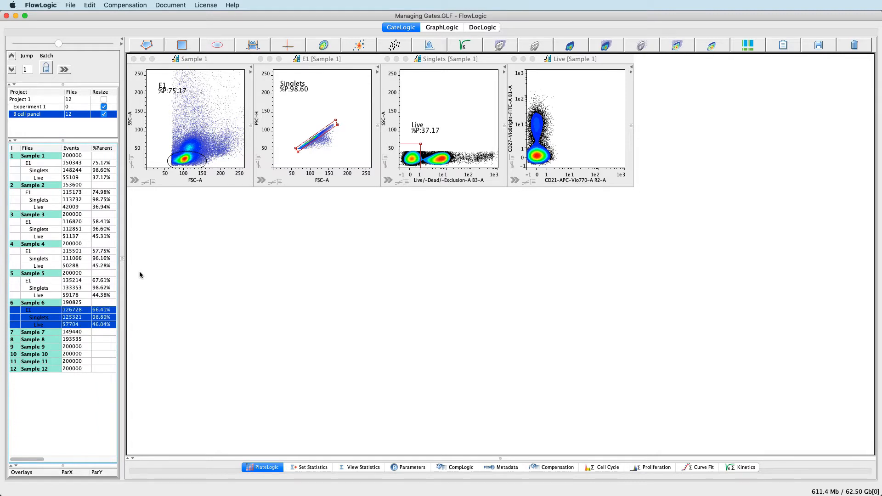
Remove the pasted E1, Singlets and Live gates from Samples 2 through 6.
click(55, 325)
right_click(56, 328)
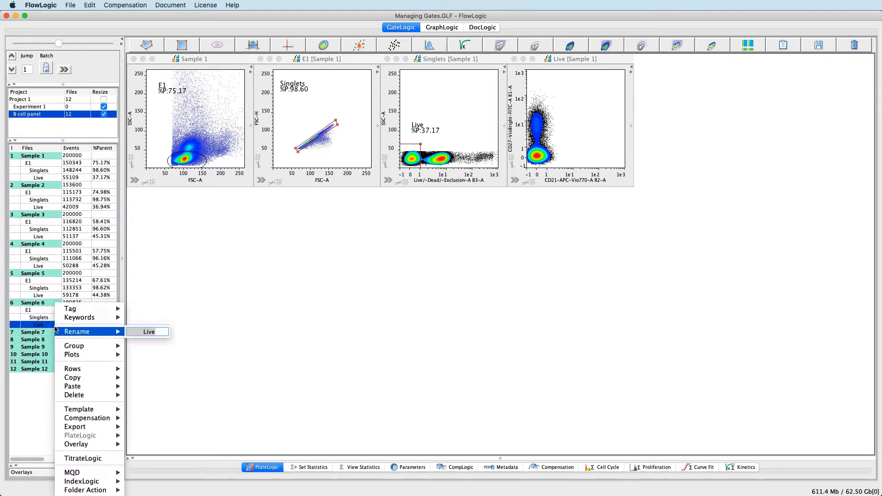
click(144, 378)
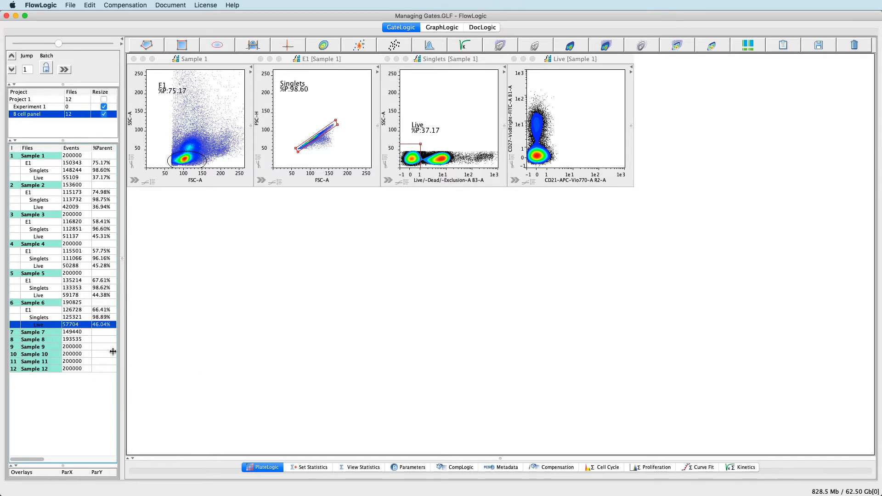
click(44, 311)
right_click(43, 311)
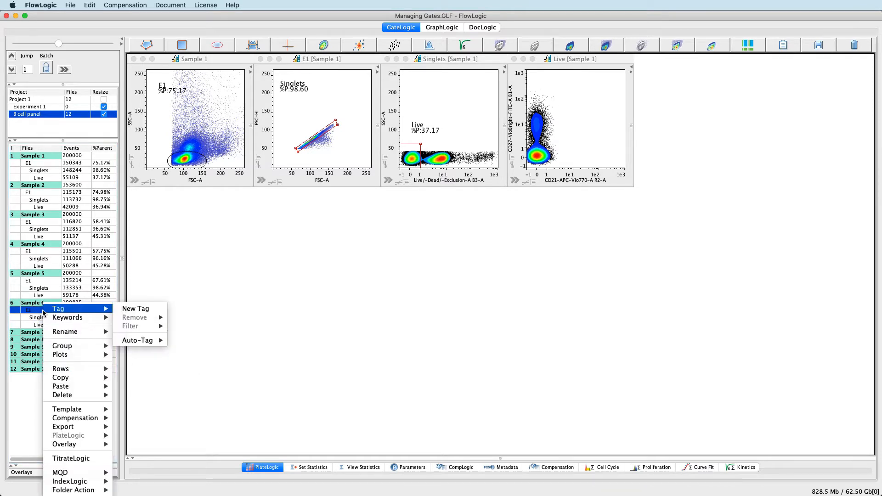
mouse_move(67, 377)
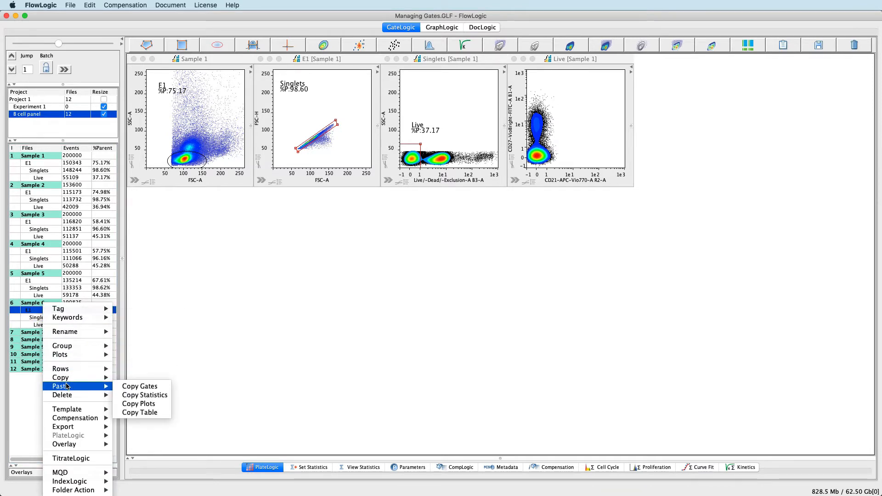
click(133, 395)
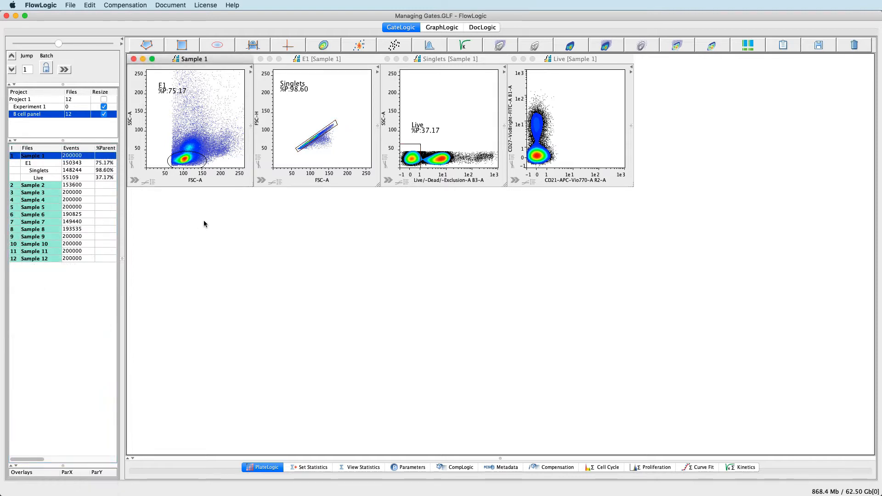
Delete the Live gate from Sample 1's Singlets plot.
click(411, 160)
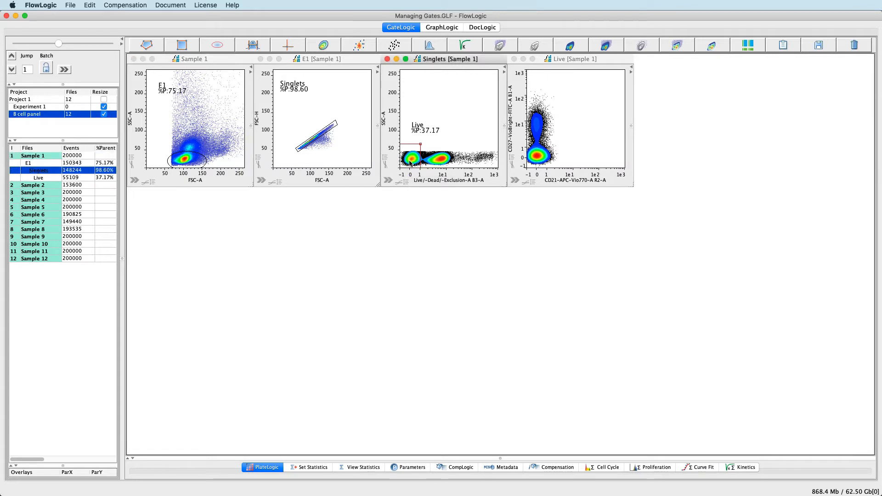
click(854, 45)
click(524, 153)
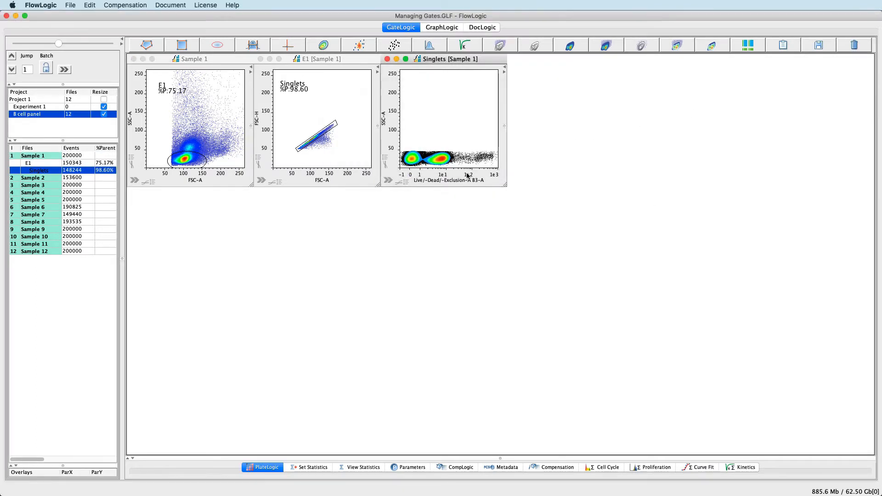
Delete the E1 and Singlets rows from Sample 1 in the file list.
click(48, 164)
right_click(49, 165)
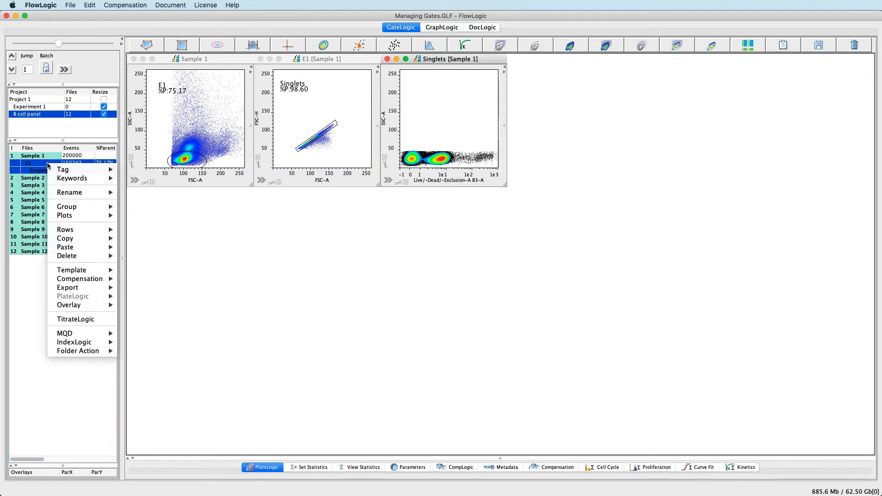
mouse_move(67, 231)
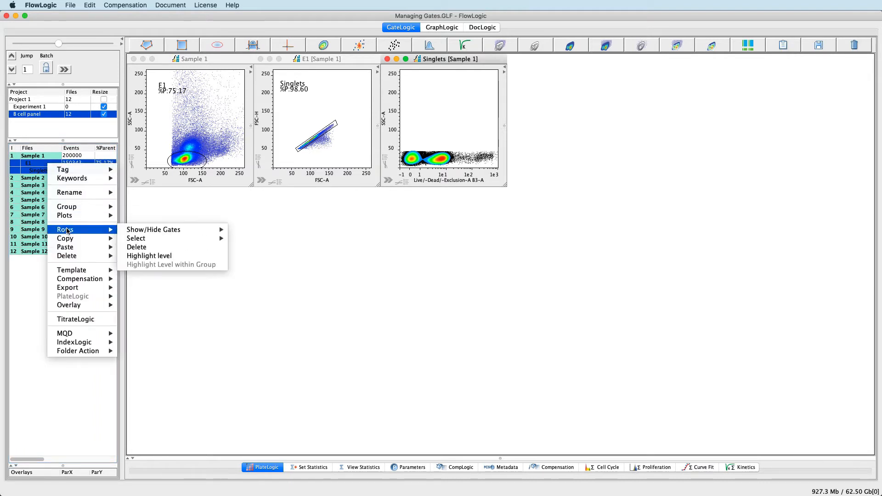
click(142, 247)
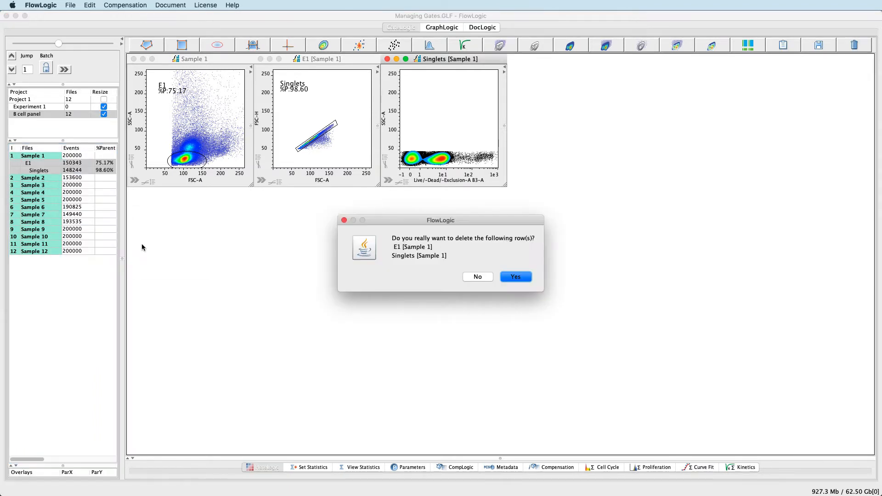
click(516, 277)
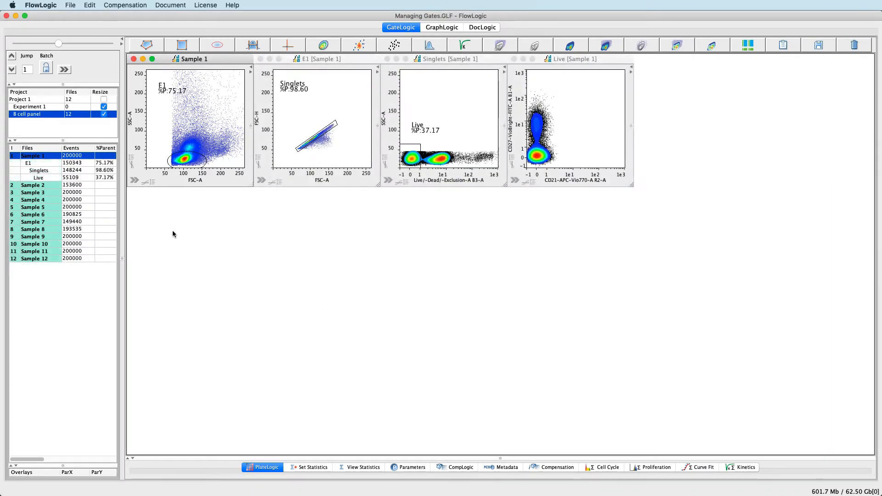
Save Sample 1's gates as a gate template named Template.
right_click(52, 158)
mouse_move(78, 265)
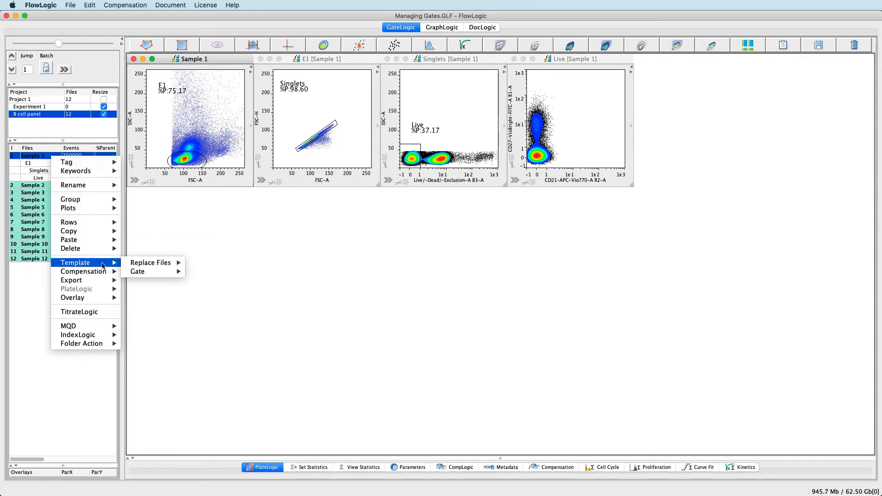
mouse_move(152, 271)
click(210, 274)
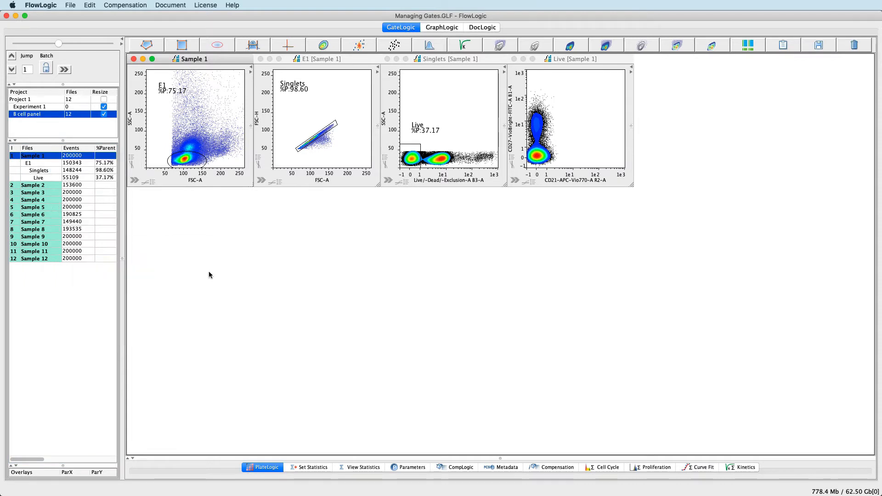
text(Template)
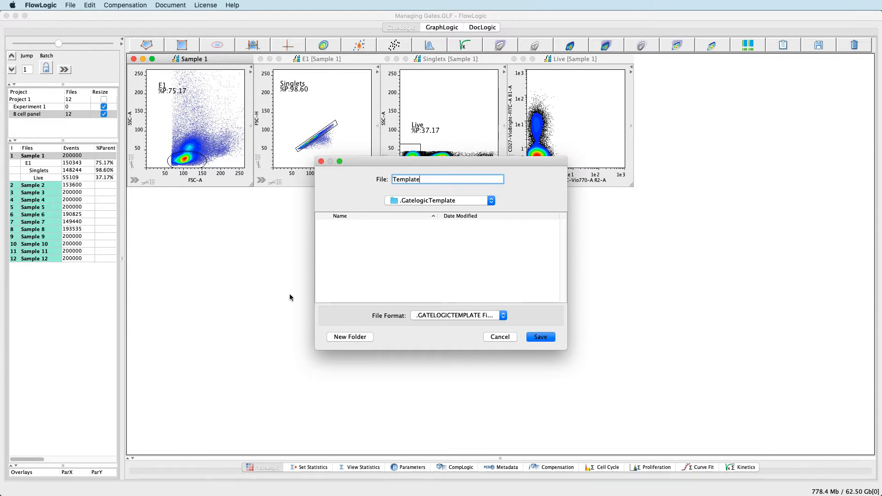
click(545, 340)
Apply the gate template Template.gatelogictemplate to Samples 2 through 5.
drag(48, 186, 51, 207)
right_click(50, 207)
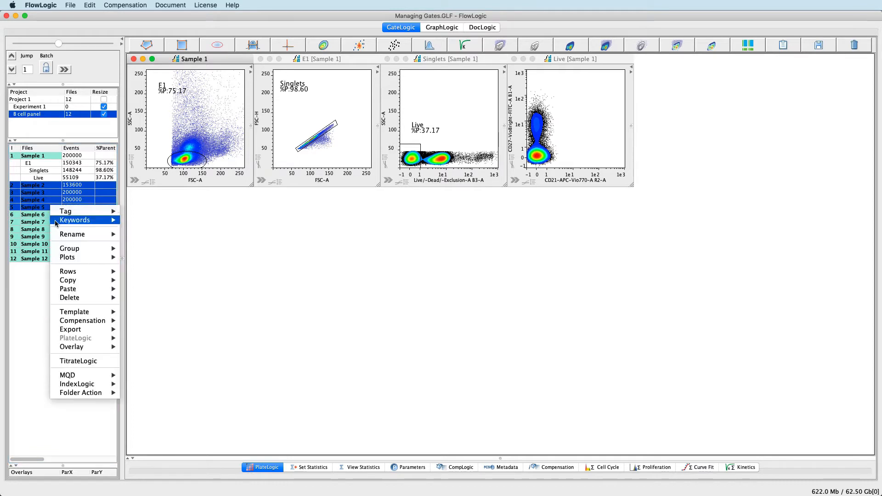
mouse_move(83, 313)
mouse_move(144, 323)
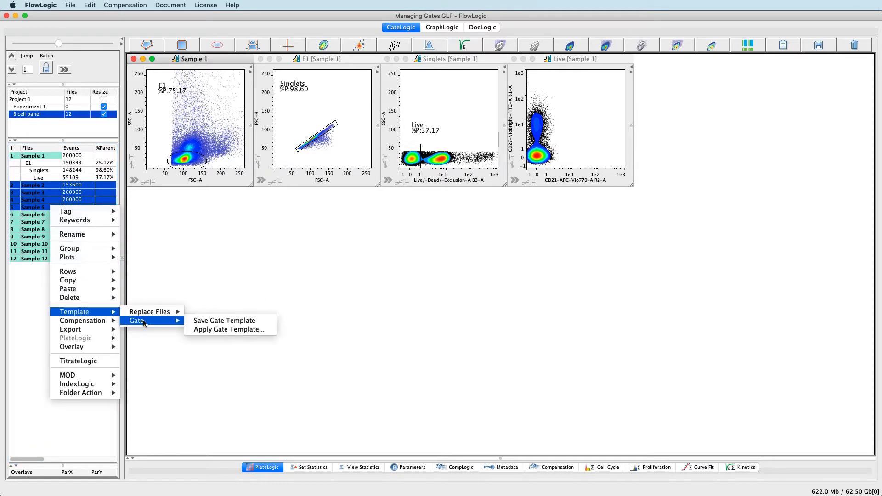
click(216, 330)
click(383, 202)
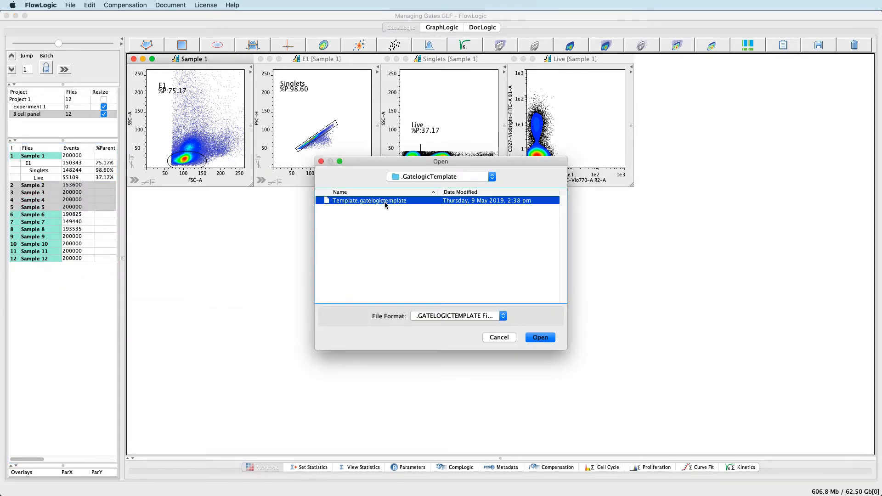
click(543, 337)
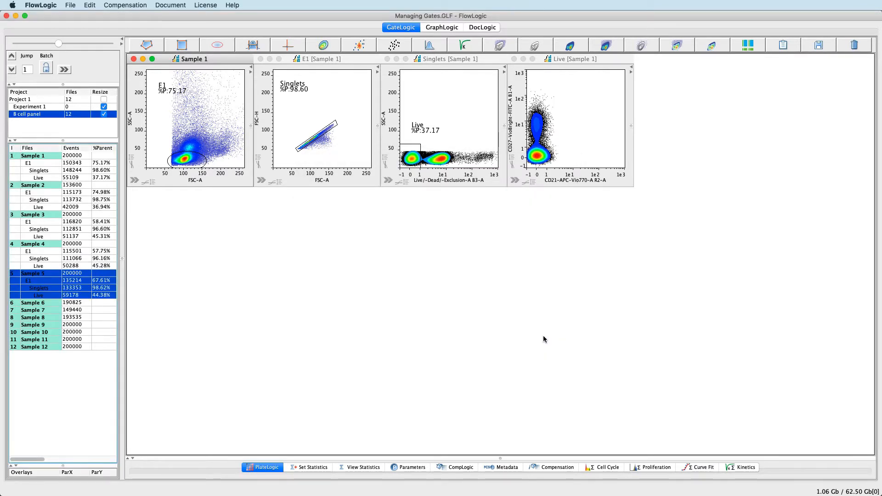
Open the plots for Samples 2 through 5 together with their E1, Singlets and Live gates.
click(48, 186)
shift+click(50, 298)
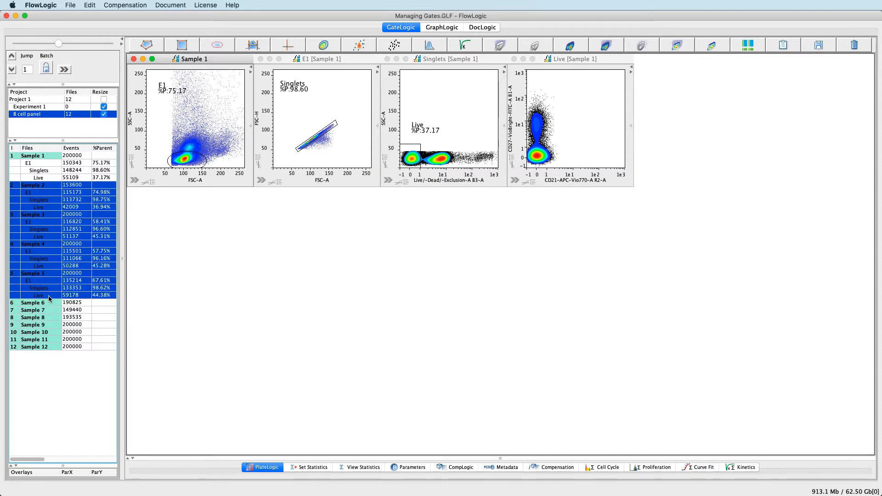
right_click(50, 244)
mouse_move(66, 294)
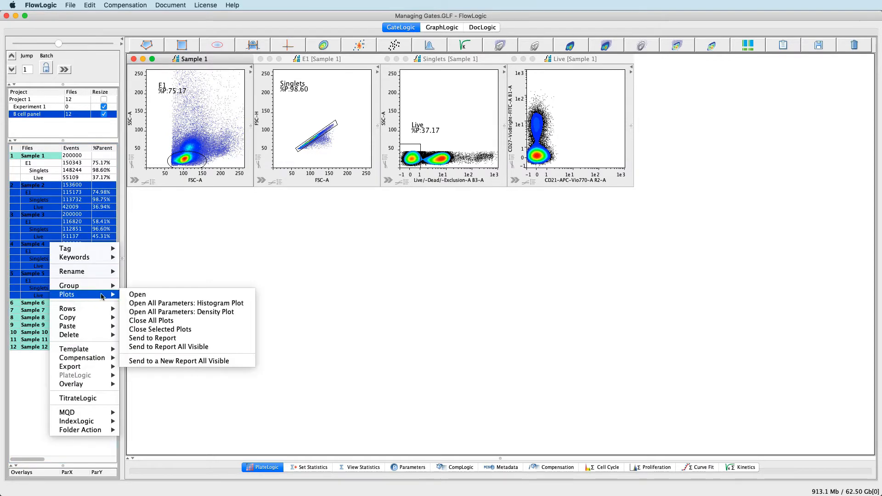
click(131, 295)
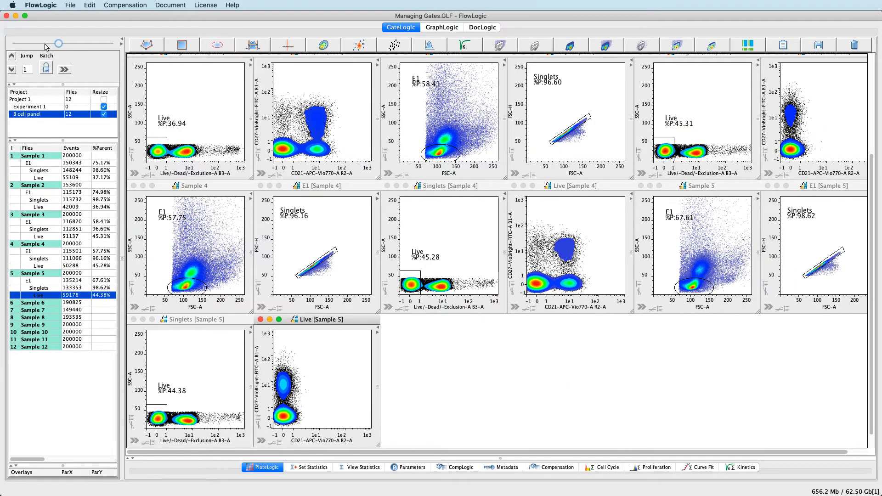
Reduce the size of all plots and arrange them four windows per row.
drag(46, 45, 28, 44)
scroll(620, 340, up, 5)
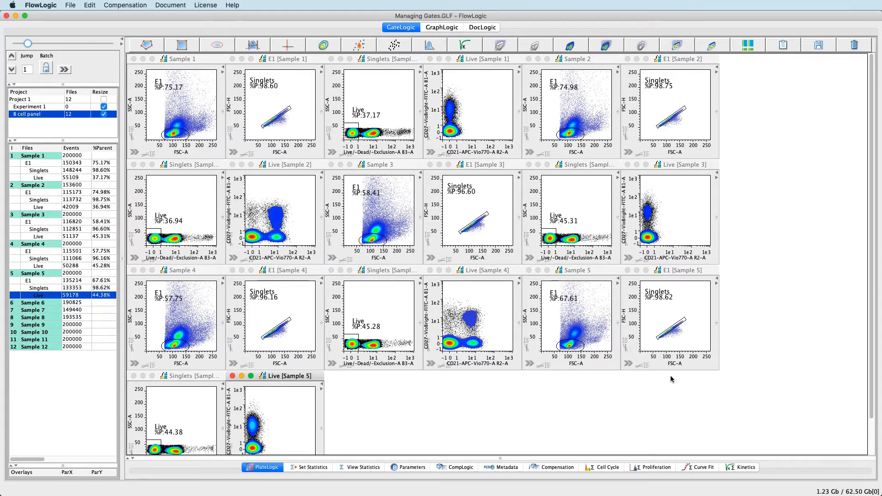
click(90, 5)
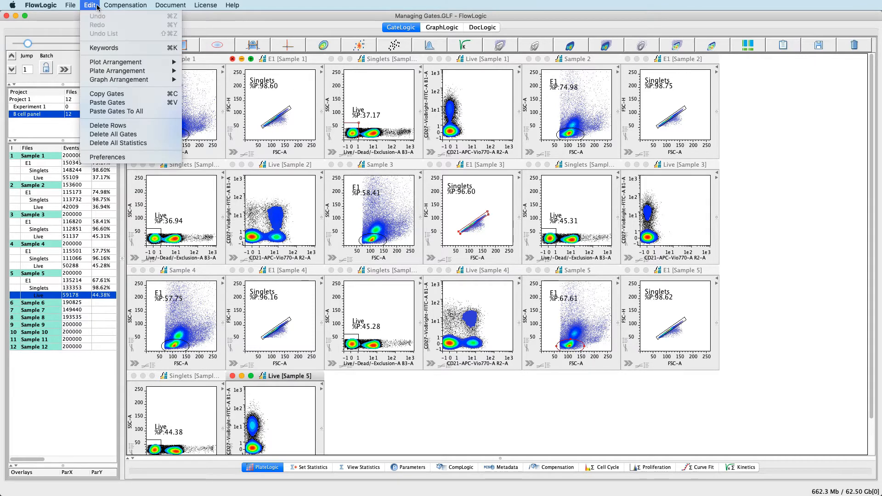
mouse_move(99, 64)
mouse_move(210, 66)
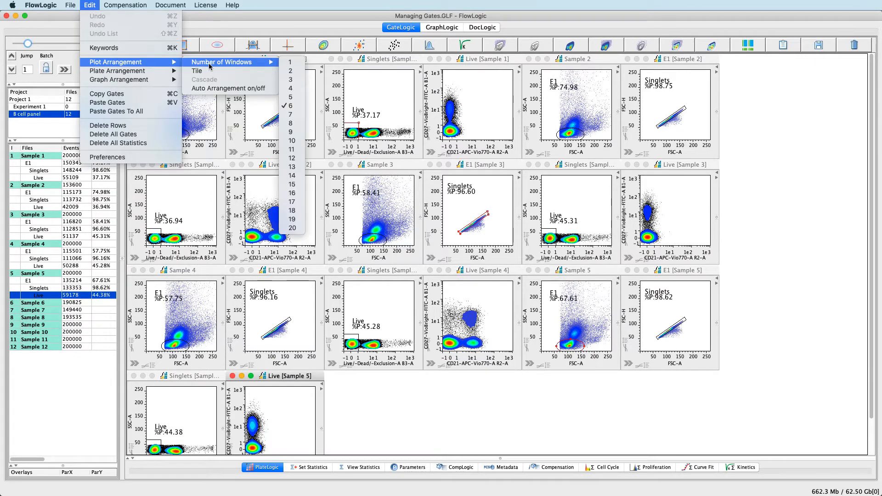
click(293, 88)
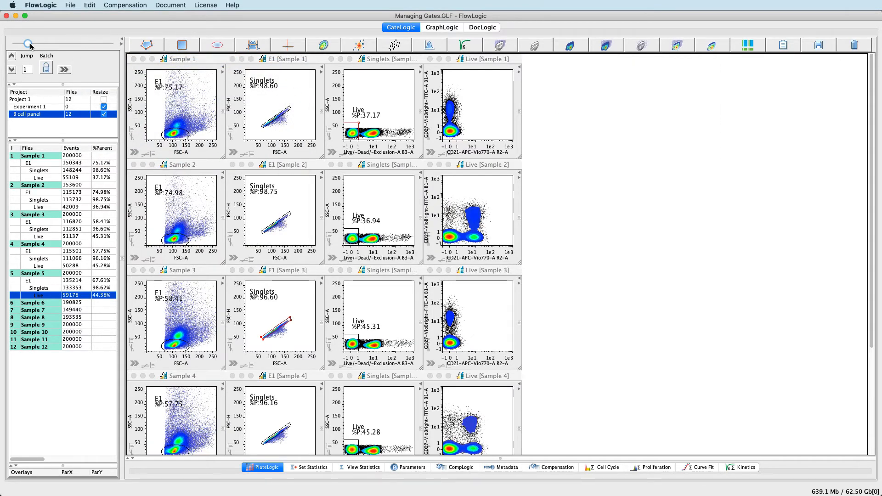
mouse_move(28, 43)
mouse_down()
mouse_move(62, 49)
mouse_move(34, 48)
mouse_up()
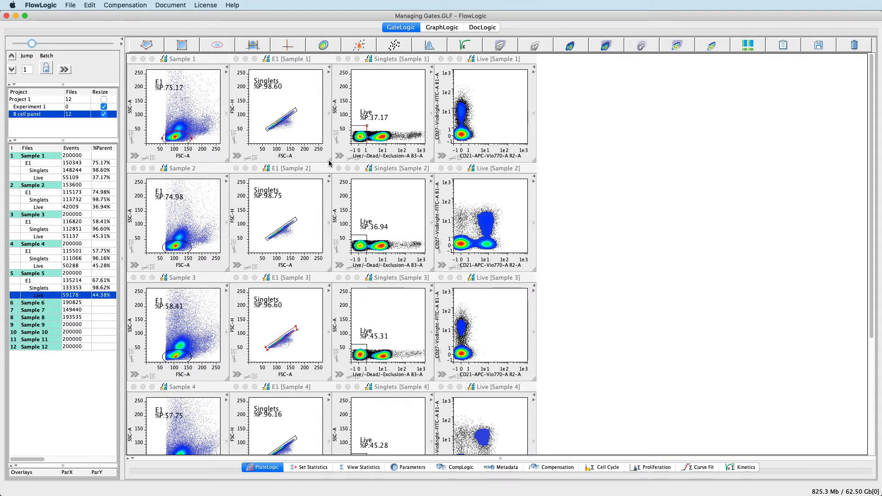
Enlarge Sample 1's E1 plot and move its Singlets and Live plots diagonally down over the neighbouring plots.
drag(329, 163, 379, 220)
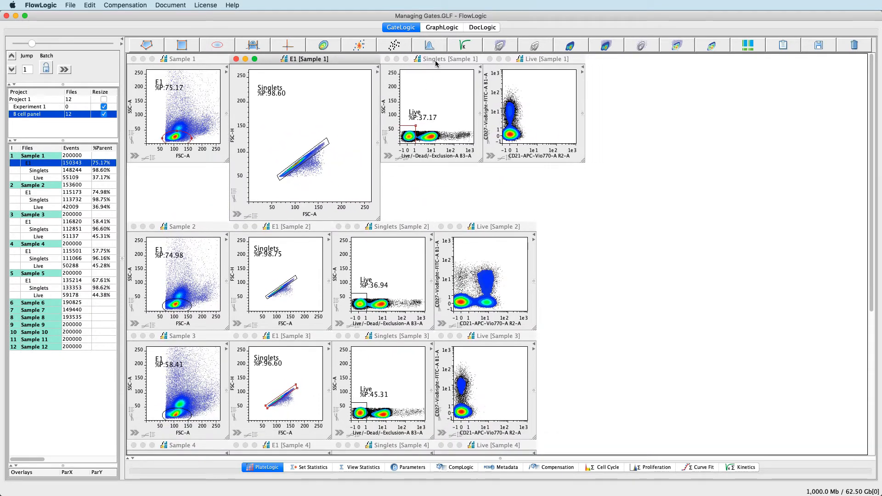
drag(436, 64, 392, 104)
drag(533, 60, 462, 162)
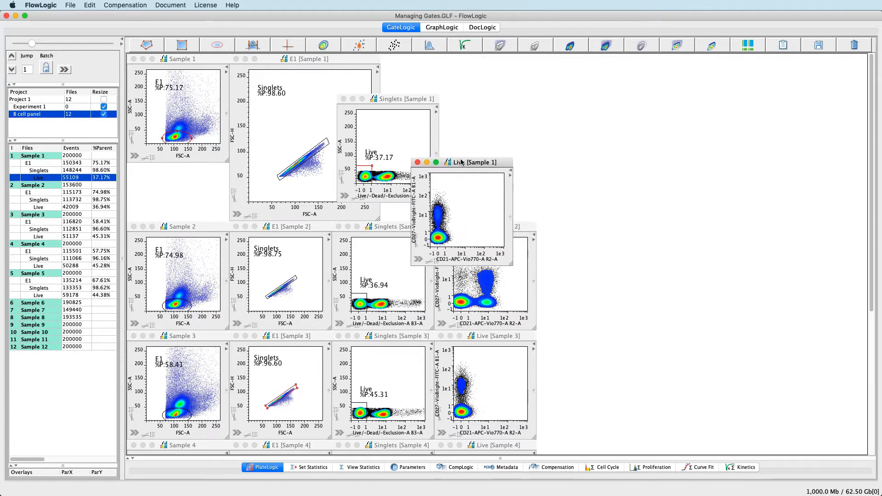
click(185, 72)
drag(35, 46, 31, 50)
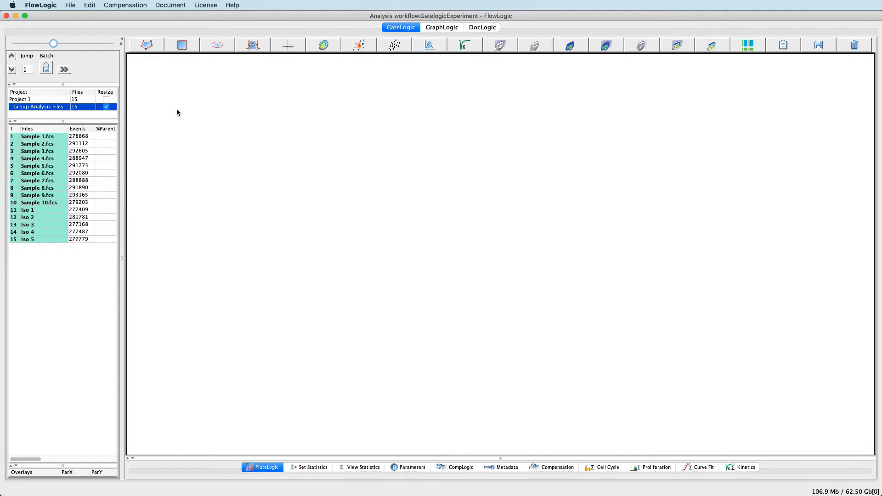
Add all files from Sample 1.fcs through Iso 5 to a new group.
click(68, 140)
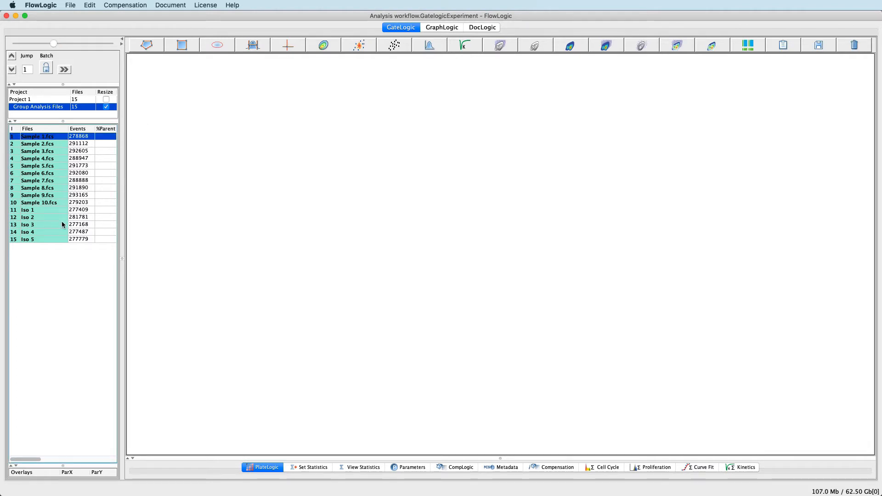
shift+click(62, 239)
right_click(57, 140)
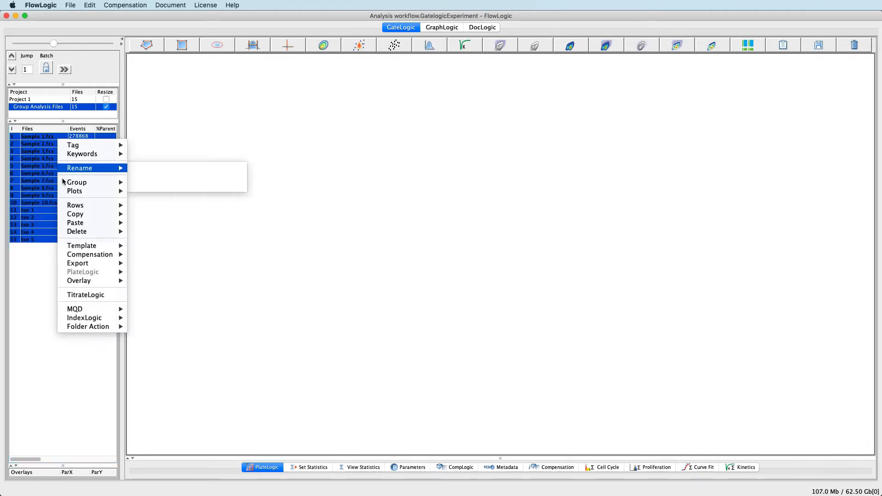
mouse_move(64, 182)
click(138, 183)
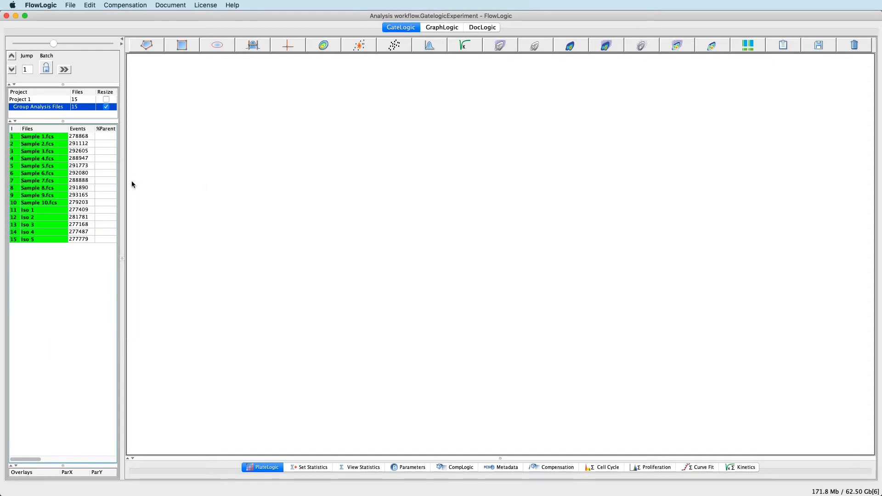
Open the plots of all files from Sample 1.fcs through Iso 5 and set their Y axis to FSC-H across the group.
click(63, 136)
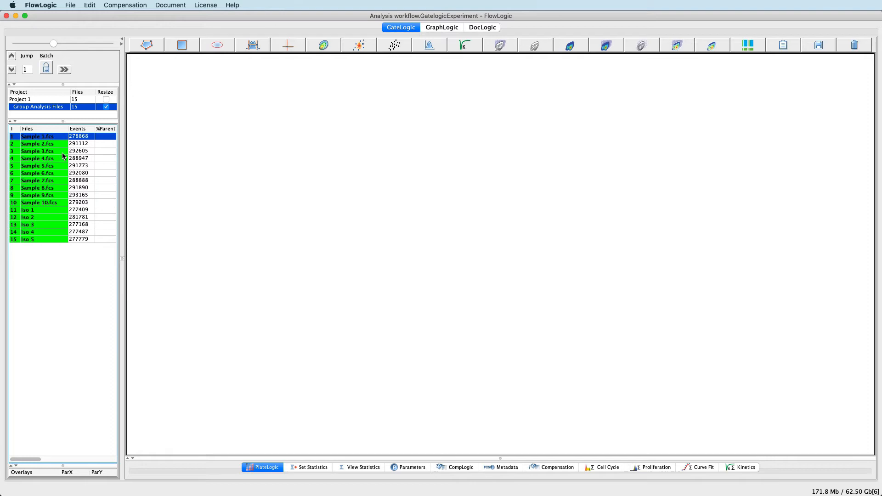
shift+click(59, 240)
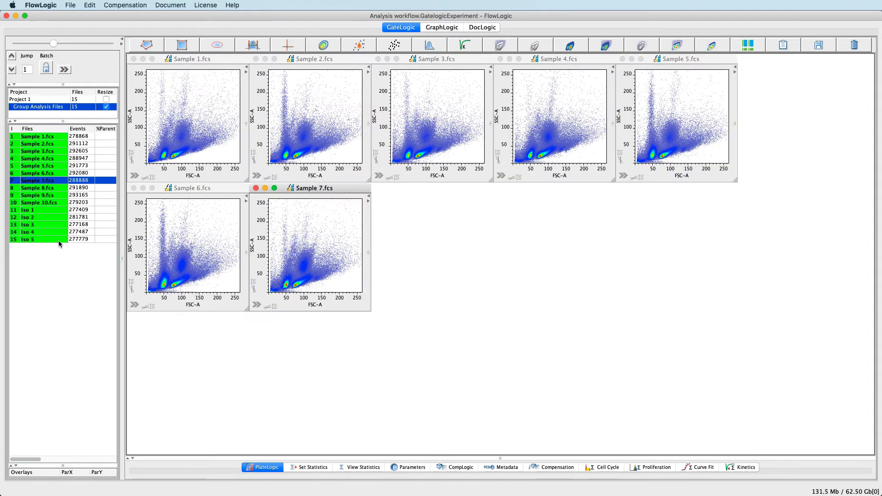
click(131, 123)
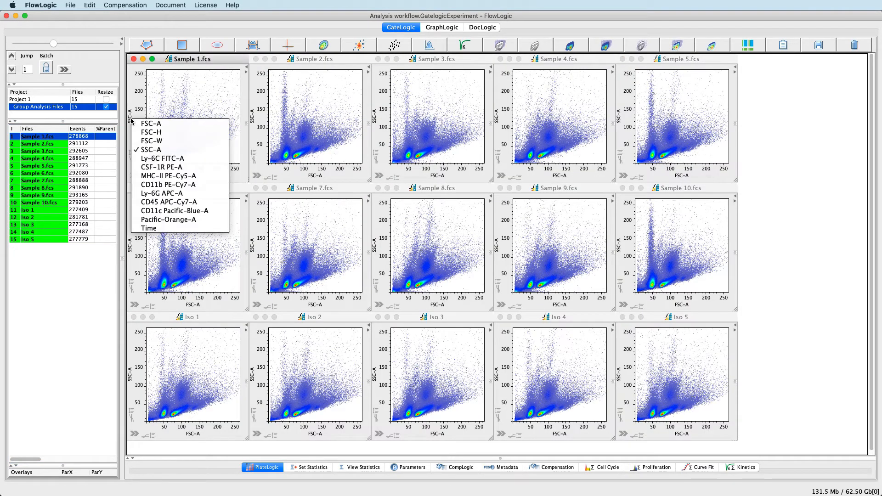
click(138, 132)
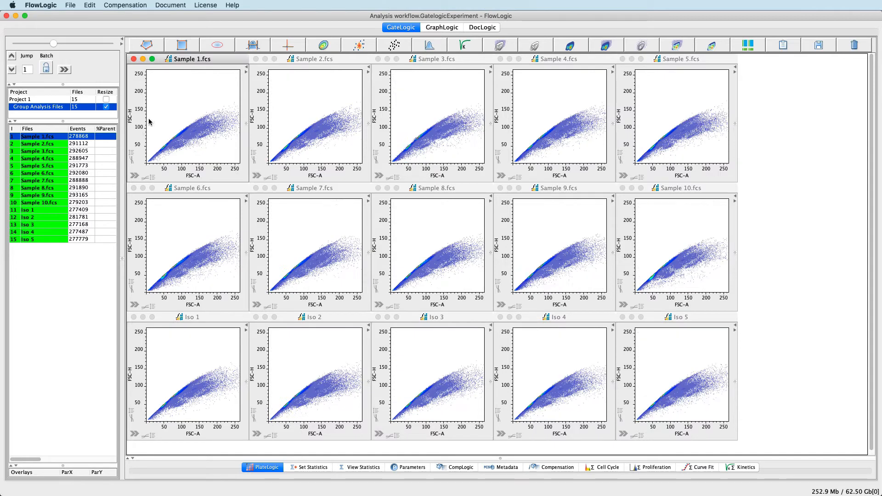
Draw a narrow polygon gate along the FSC-A/FSC-H diagonal of Sample 1, name it Singlets, and move its label above the gate.
click(147, 45)
click(148, 160)
click(195, 117)
click(235, 105)
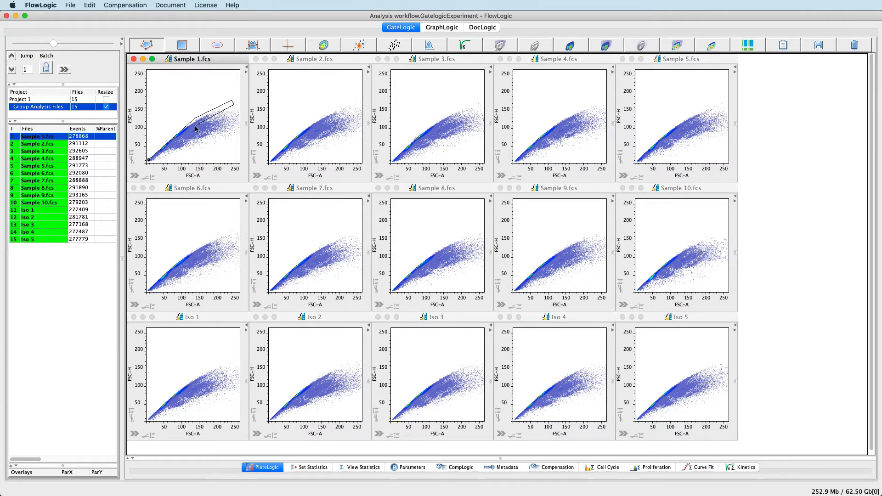
click(153, 163)
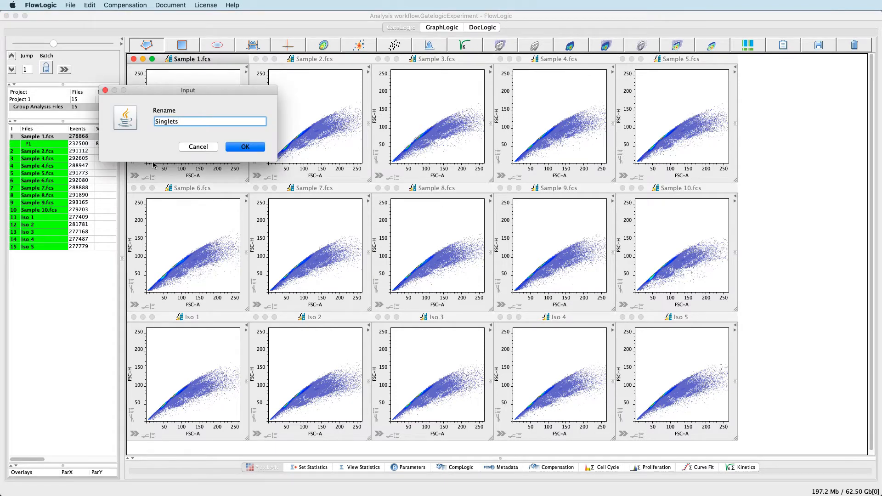
key(Return)
drag(154, 165, 158, 114)
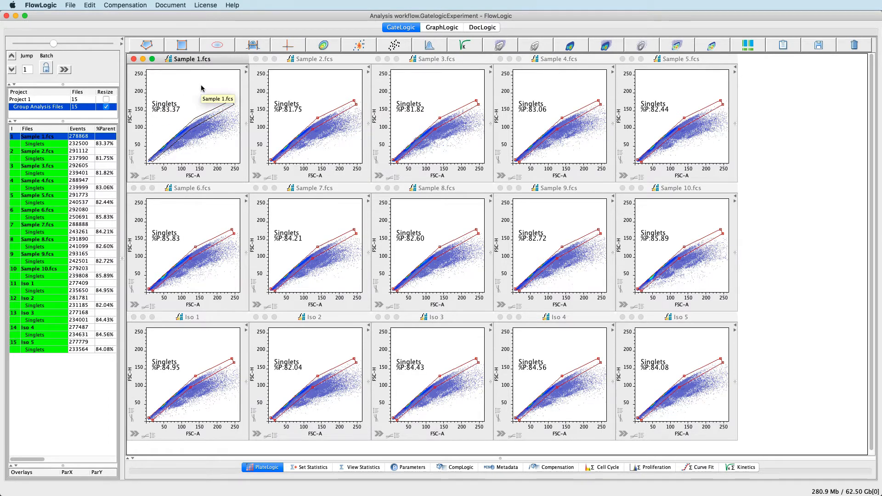
Close all open plots, leaving the workspace empty.
right_click(58, 137)
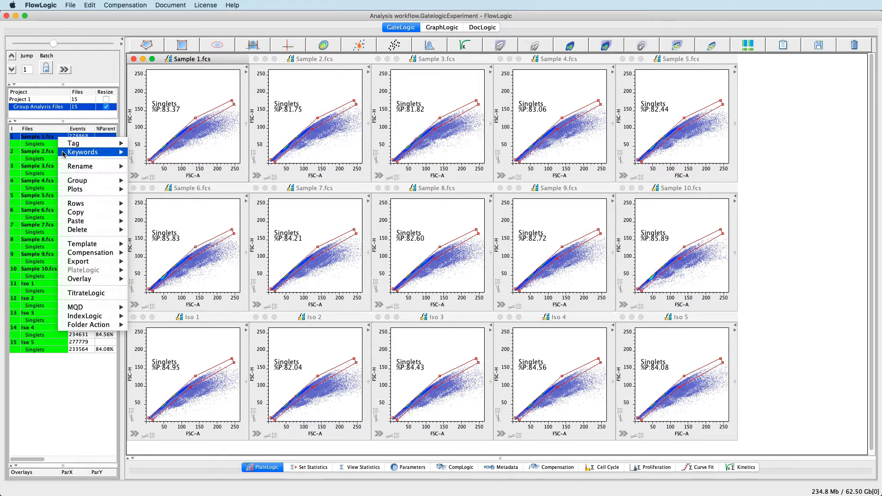
mouse_move(78, 189)
click(146, 215)
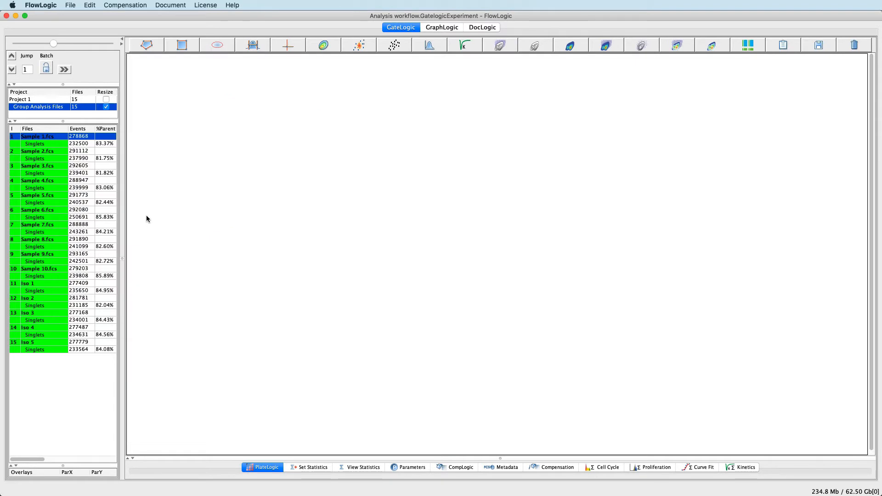
Open the Singlets plots at the same level for the whole group and set their Y axis to SSC-A.
click(64, 144)
right_click(64, 144)
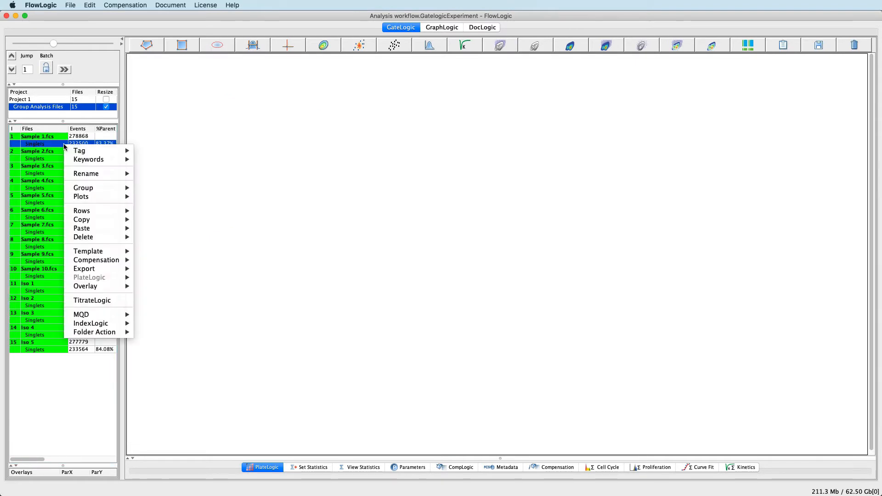
mouse_move(92, 211)
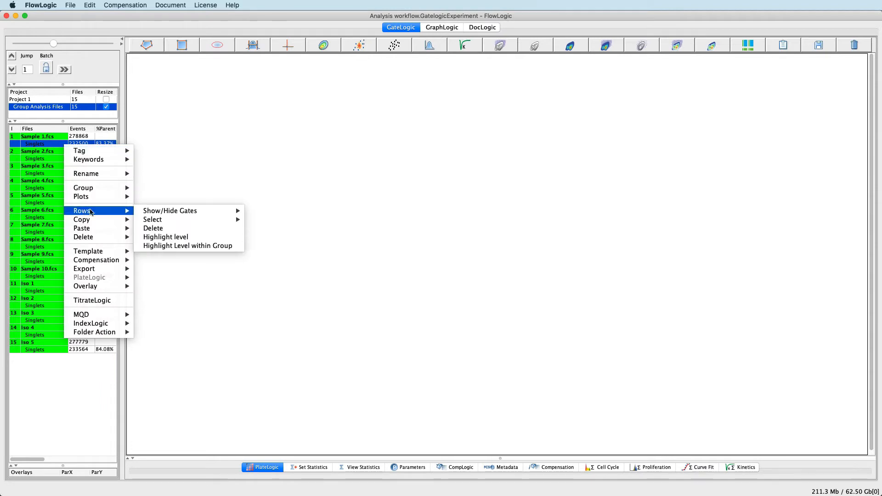
click(168, 246)
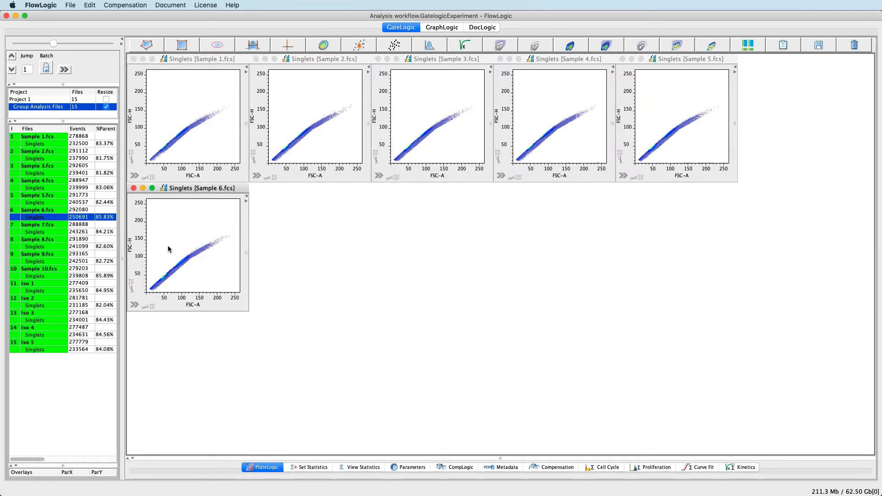
click(138, 122)
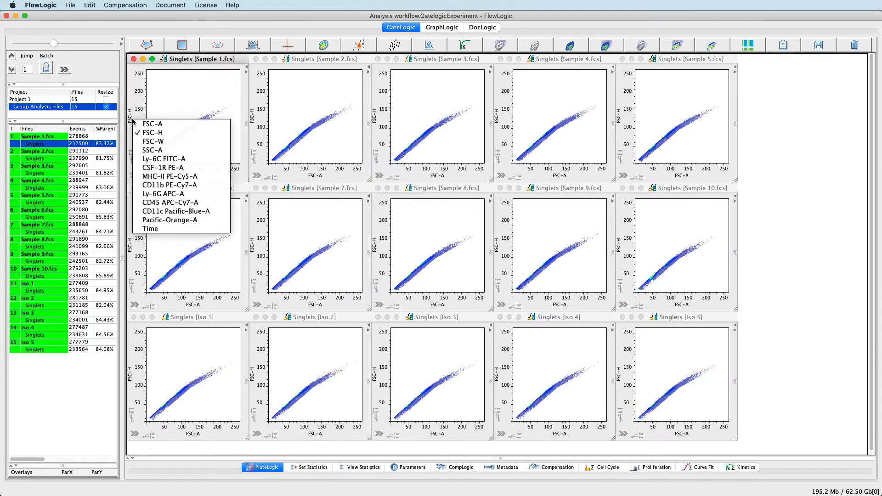
click(146, 150)
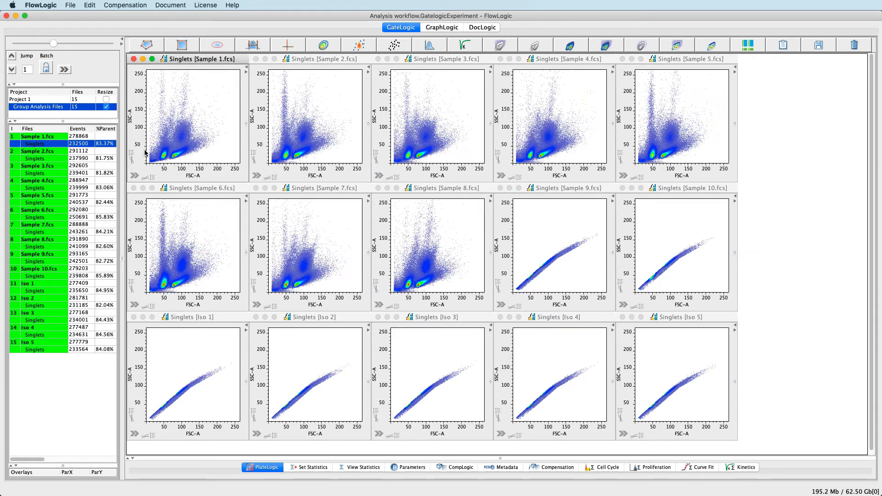
Draw a rectangle gate named Live on Sample 1's Singlets plot, about 62–235 FSC-A and up to about 160 SSC-A, with its label above.
click(182, 45)
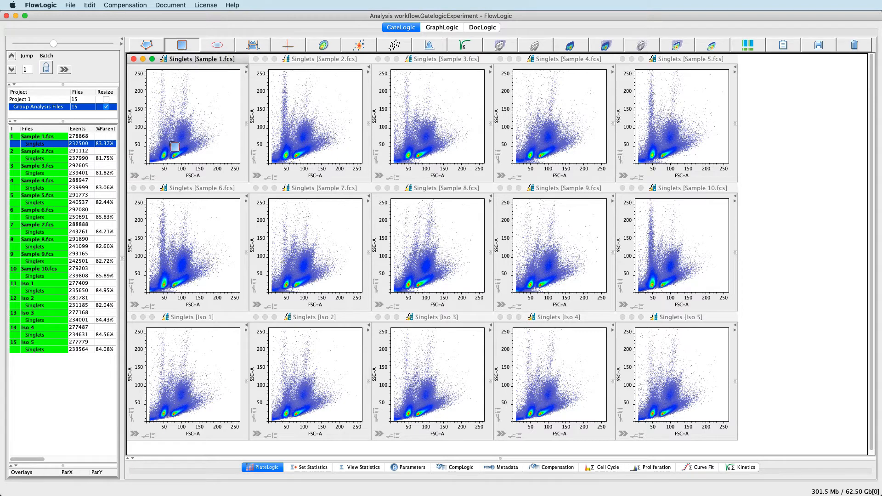
drag(168, 162, 234, 104)
text(Live)
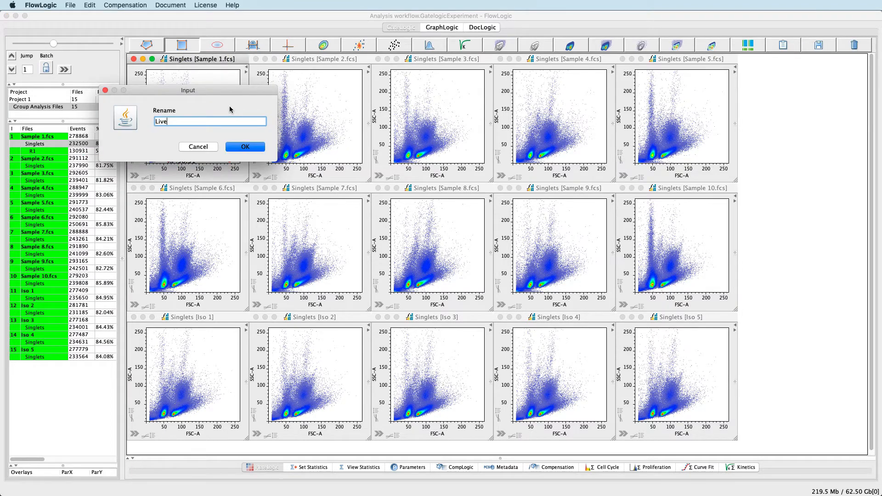
key(Return)
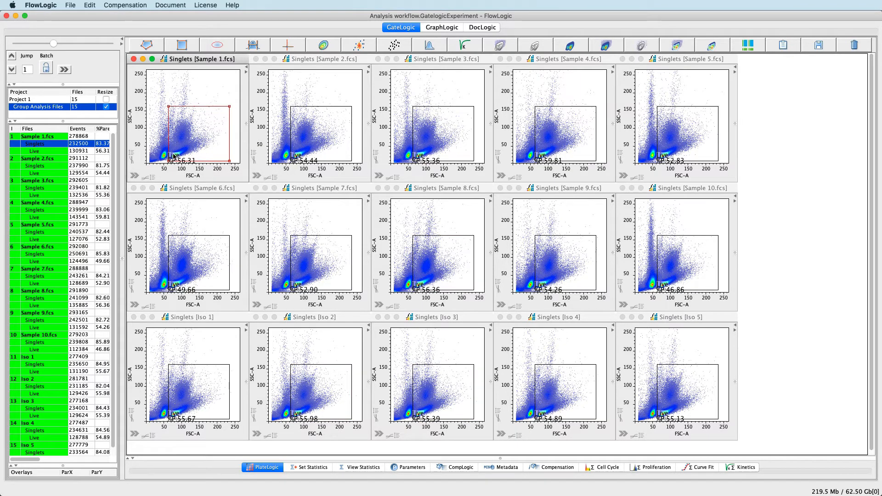
drag(169, 103, 168, 86)
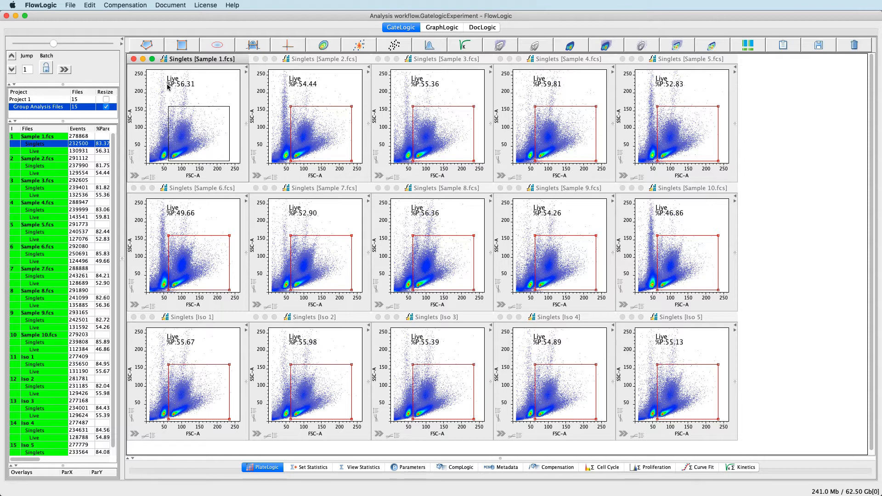
Remove Sample 1's Live gate from its group and shift it slightly toward higher FSC-A.
click(57, 152)
right_click(56, 153)
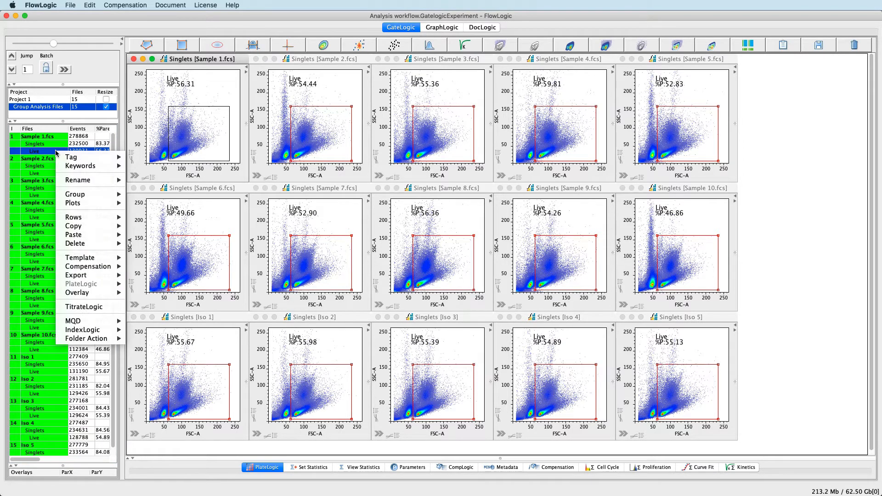
mouse_move(70, 195)
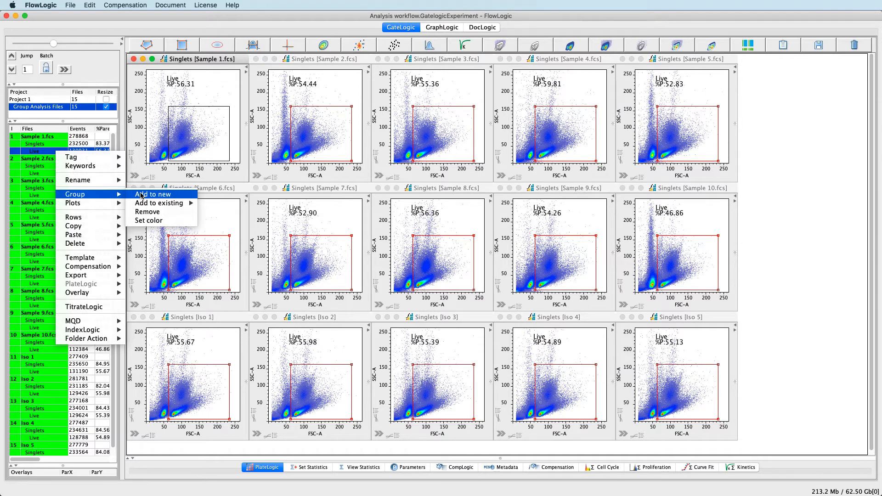
click(143, 213)
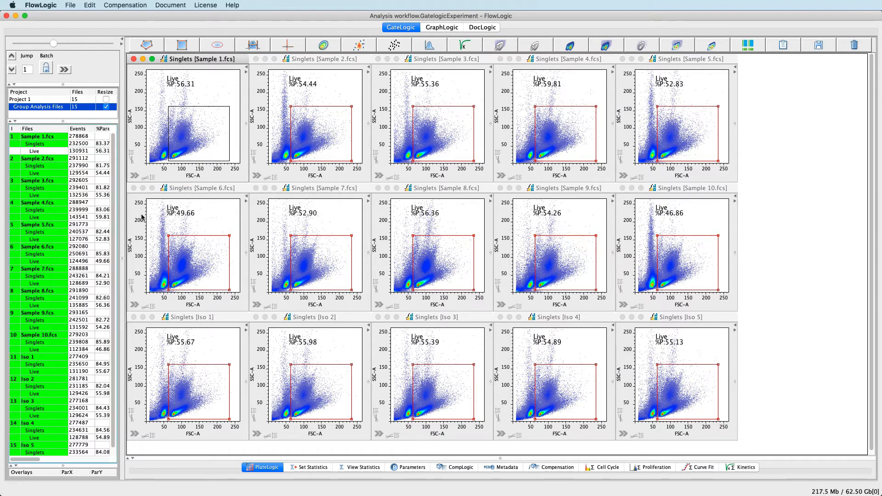
mouse_move(198, 142)
mouse_down()
mouse_move(213, 116)
mouse_move(199, 143)
mouse_move(192, 130)
mouse_move(206, 141)
mouse_up()
Put the Live gates of Samples 1 and 2 in a new group, then slightly shift Sample 1's and Sample 3's Live gates.
click(48, 151)
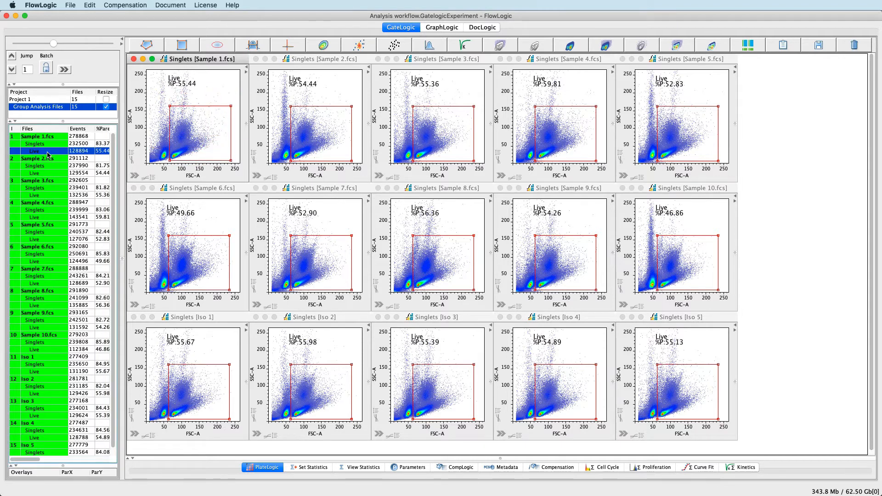
super+click(51, 174)
right_click(52, 174)
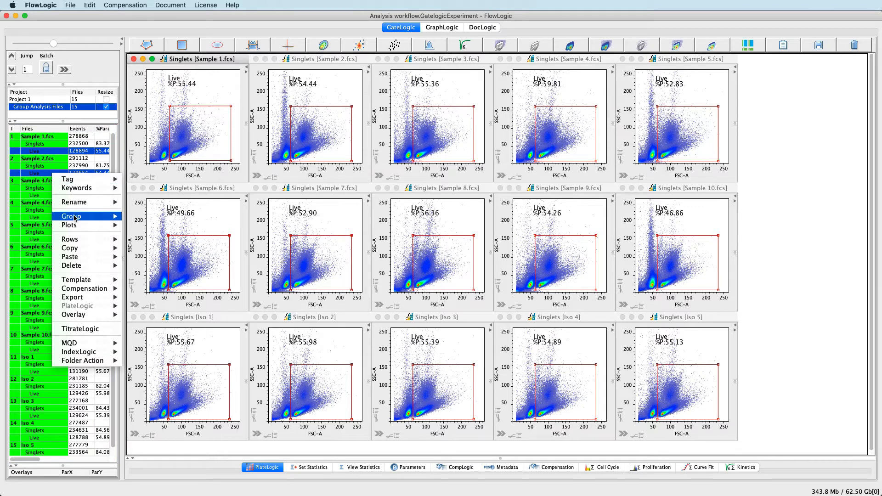
mouse_move(75, 217)
click(131, 217)
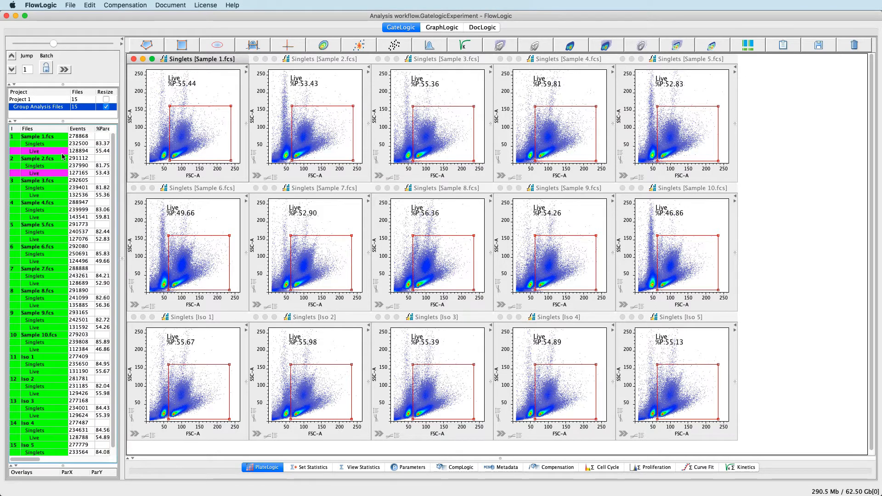
mouse_move(187, 148)
mouse_down()
mouse_move(200, 119)
mouse_move(186, 149)
mouse_up()
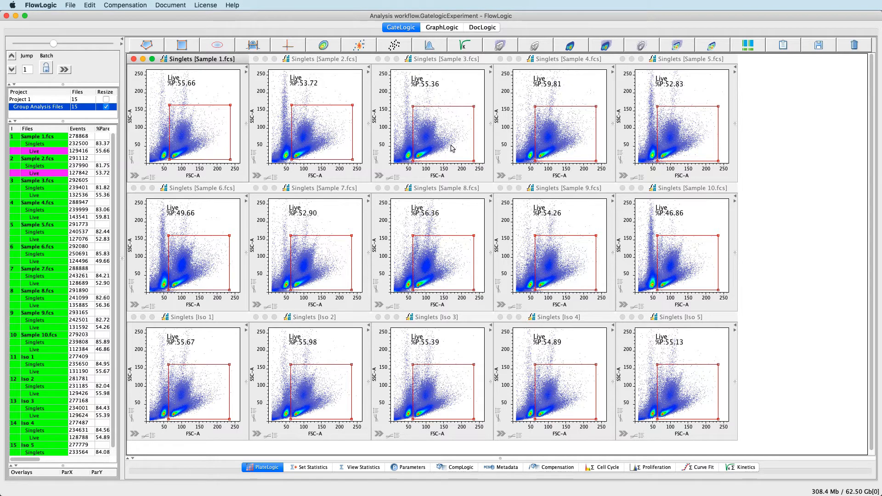
mouse_move(452, 146)
mouse_down()
mouse_move(473, 102)
mouse_move(450, 144)
mouse_up()
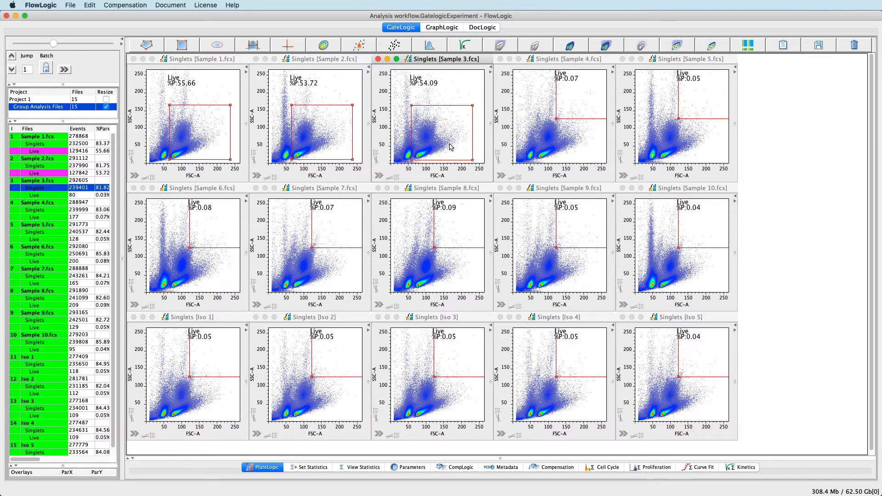
Add the Live gates of Samples 1 and 2 back to the existing green group.
click(52, 174)
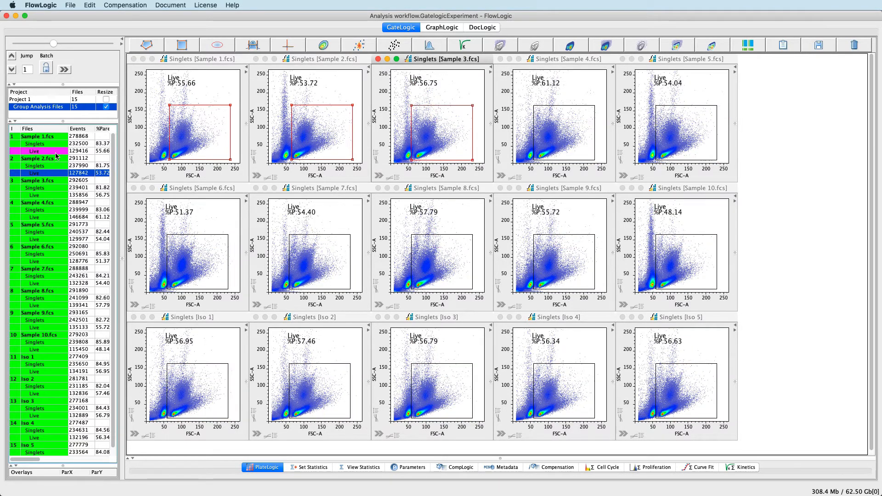
super+click(57, 151)
right_click(57, 153)
mouse_move(67, 197)
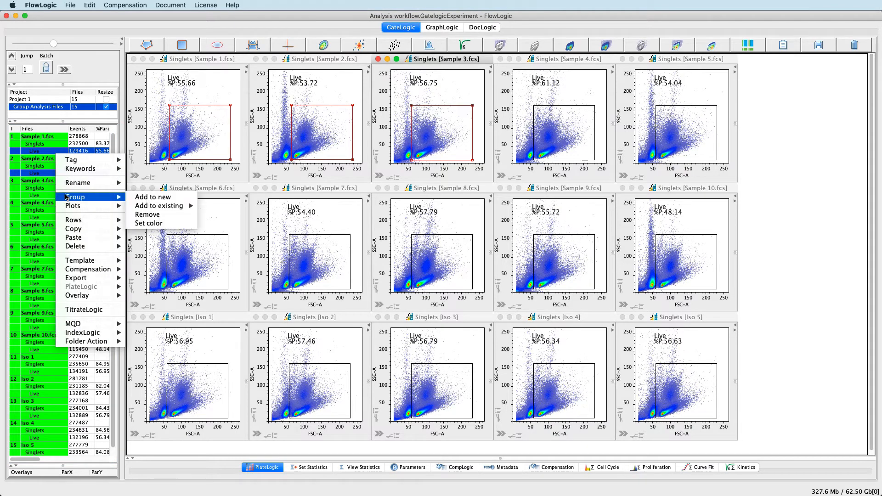
mouse_move(147, 205)
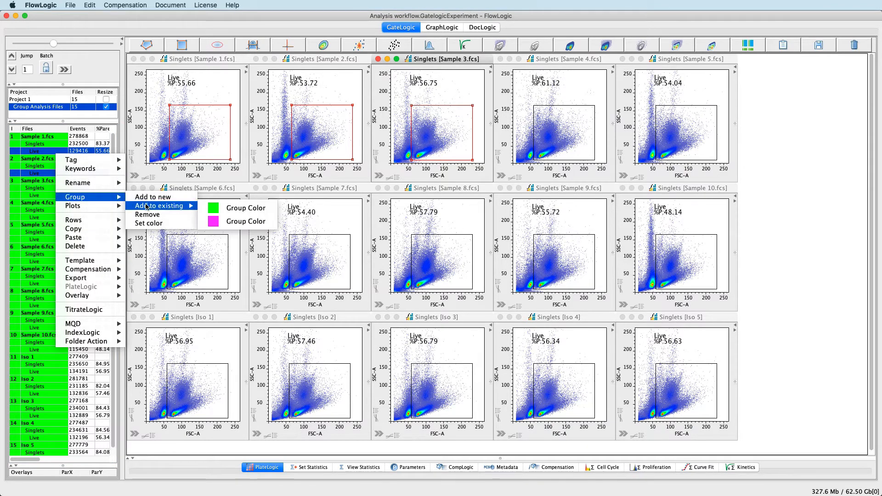
click(235, 209)
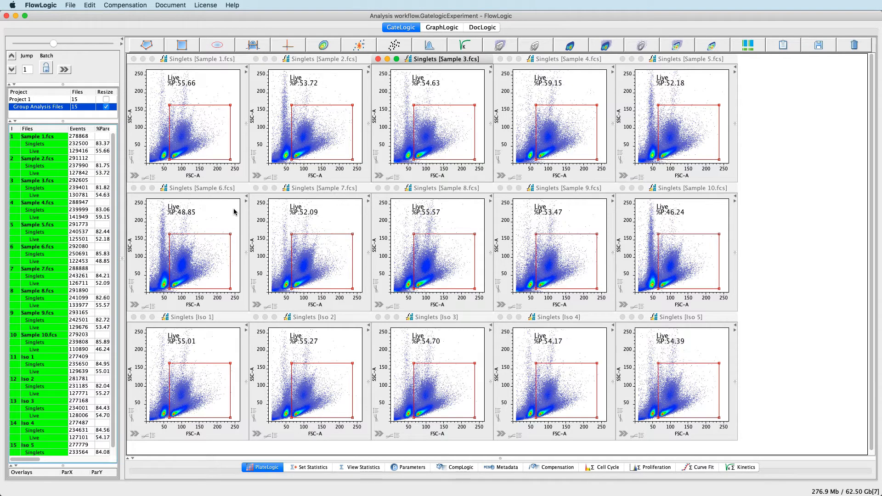
Close all open Live gate plots of the samples and isotype controls.
right_click(49, 142)
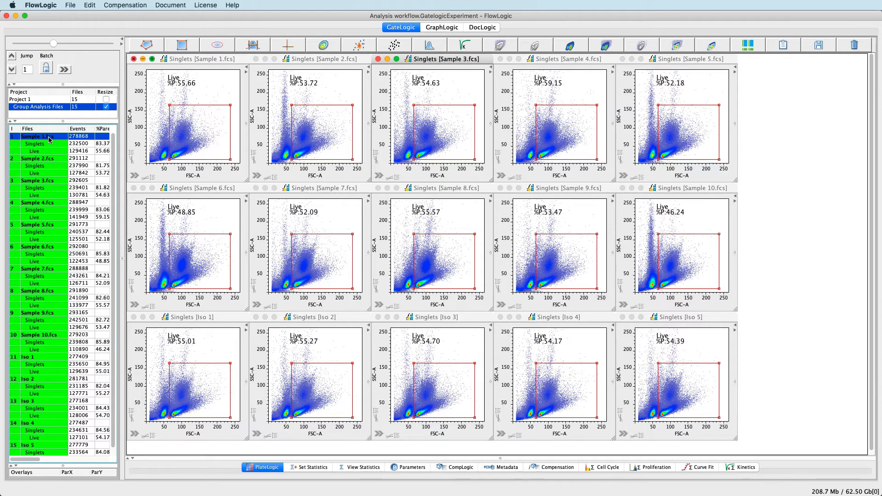
mouse_move(87, 190)
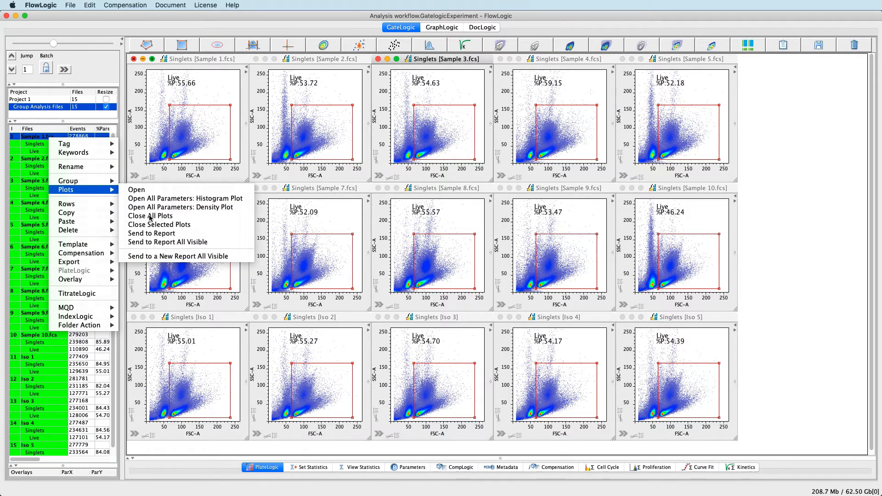
click(151, 215)
Build a plate with images from the Group Analysis Files folder and enlarge it to show all 15 columns clearly.
drag(499, 460, 499, 201)
right_click(32, 110)
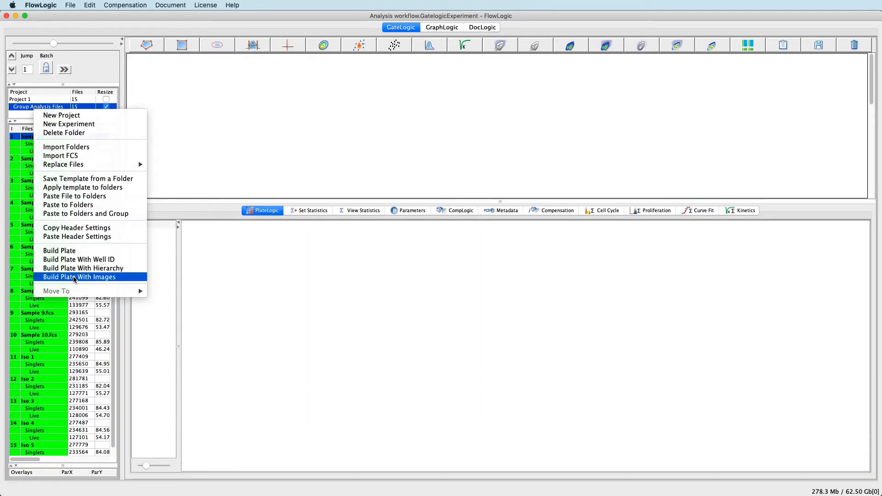
click(73, 277)
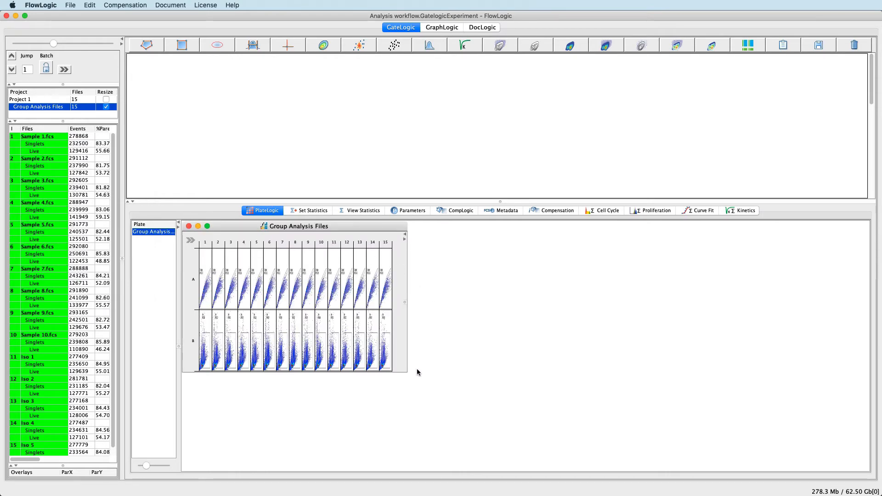
drag(406, 371, 798, 422)
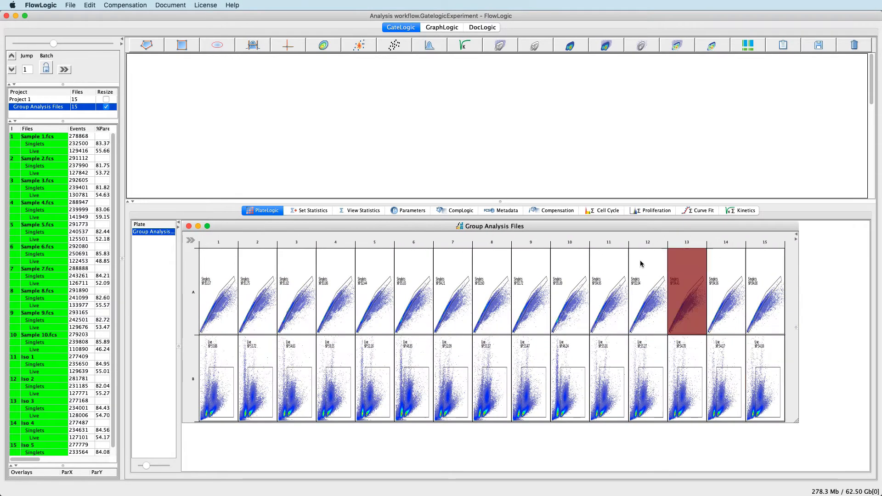
drag(499, 203, 501, 227)
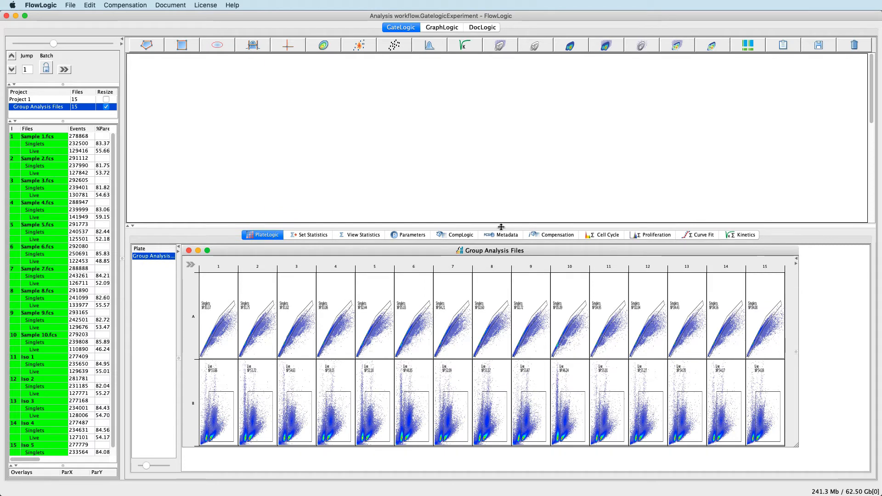
Open Sample 1's ungated and Singlets plots from the plate, plus the plot of its Live population.
double_click(221, 306)
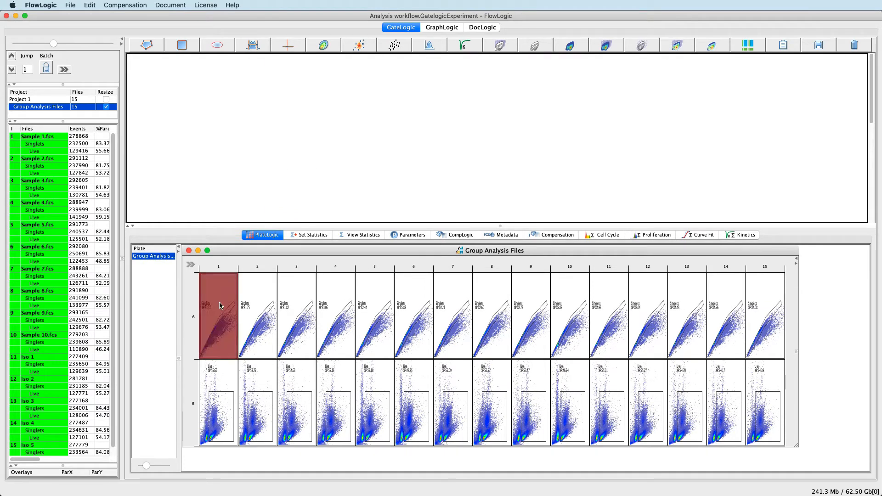
double_click(224, 362)
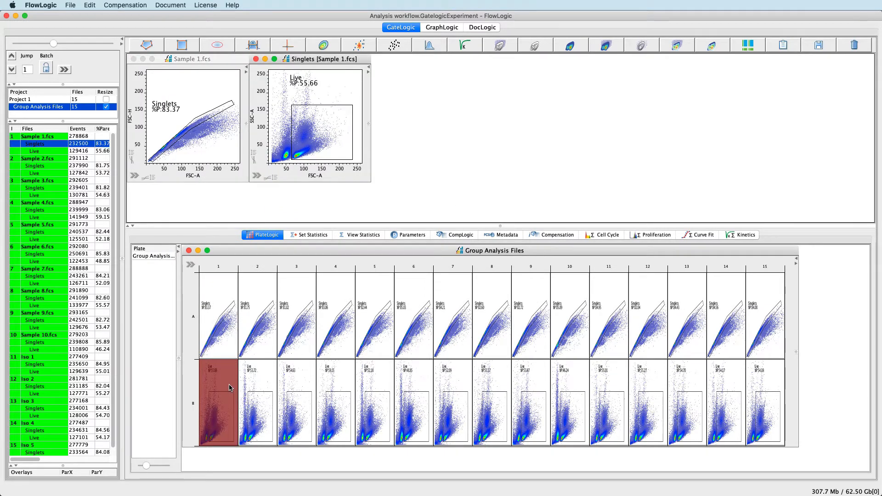
click(318, 147)
double_click(318, 148)
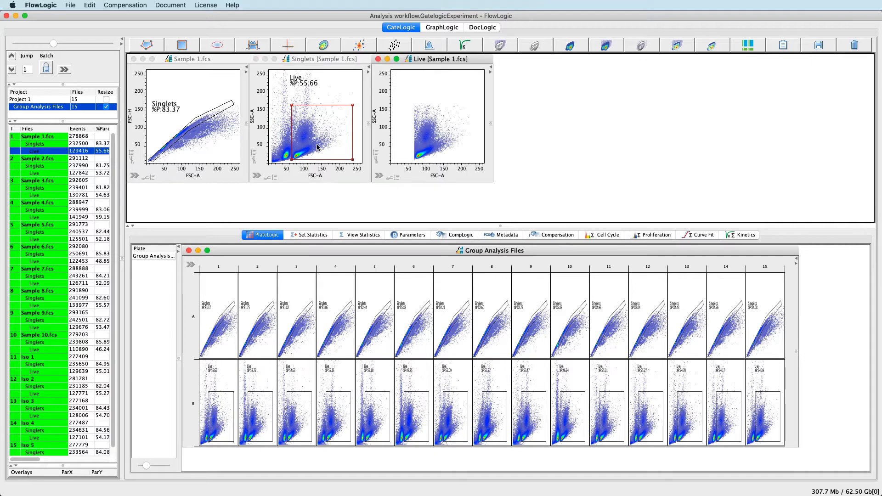
Set Sample 1's Live plot to show CD11b PE-Cy7-A on the vertical axis against CD45 APC-Cy7-A on the horizontal axis.
click(375, 119)
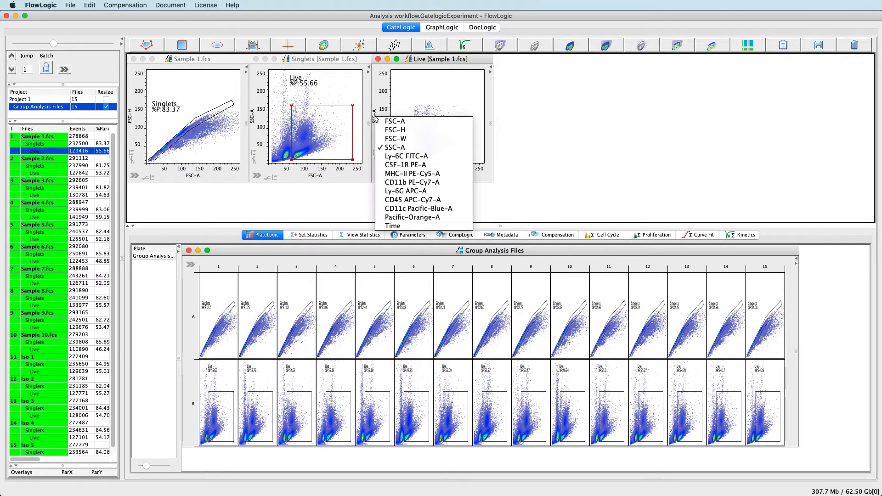
click(400, 182)
click(435, 177)
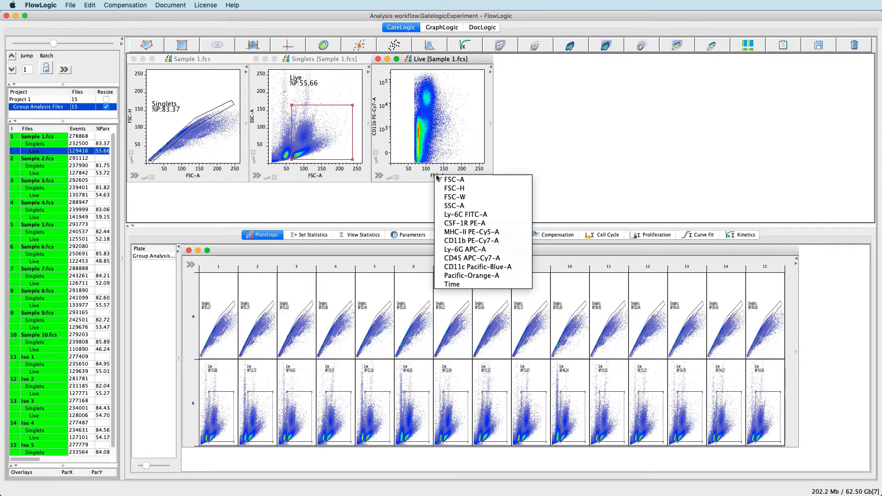
click(456, 258)
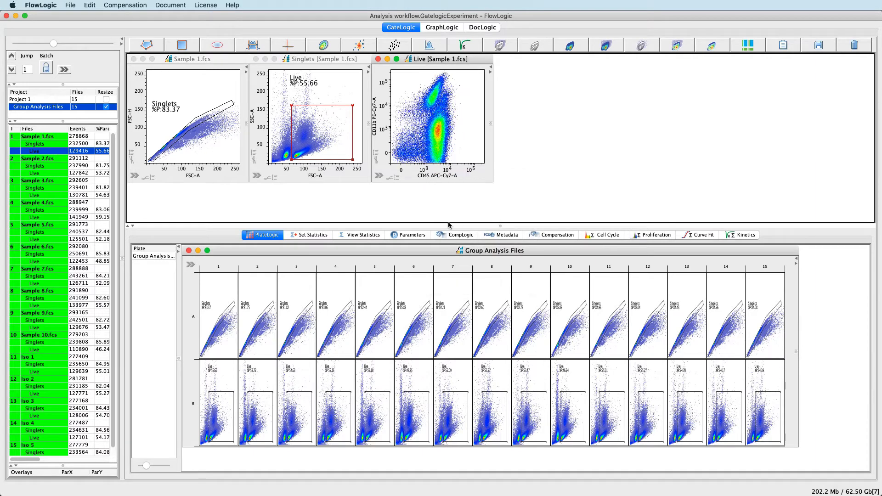
Draw a rectangle gate named CD11b+ around the high-CD11b population on Sample 1's Live plot.
click(182, 44)
drag(416, 72, 460, 115)
text(CD11b+)
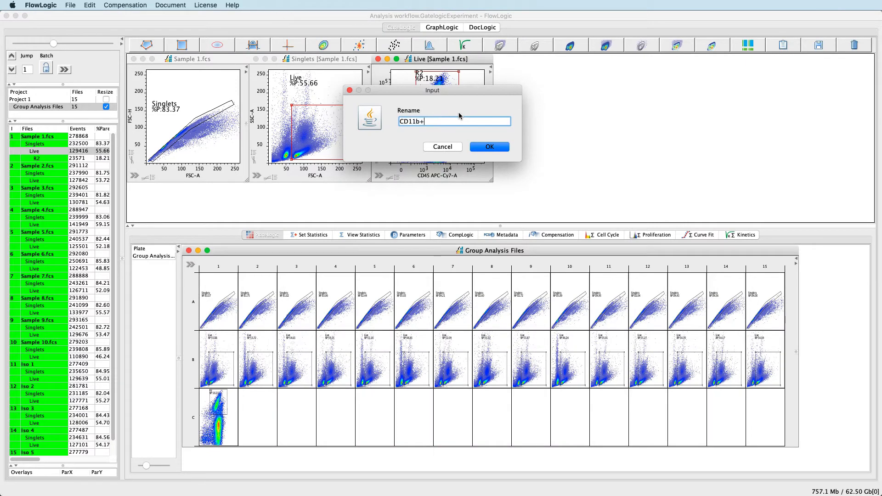
key(Return)
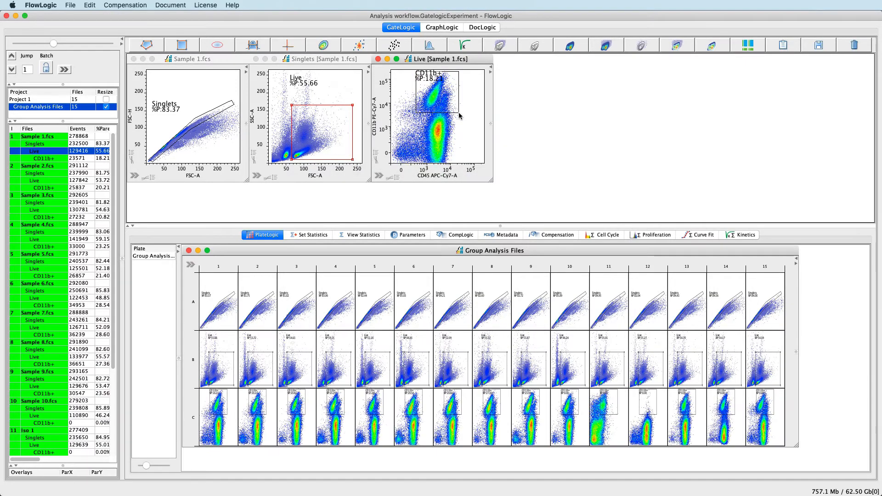
Open Sample 1's CD11b+ population as a plot of Ly-6C FITC-A against Ly-6G APC-A on the horizontal axis.
double_click(447, 100)
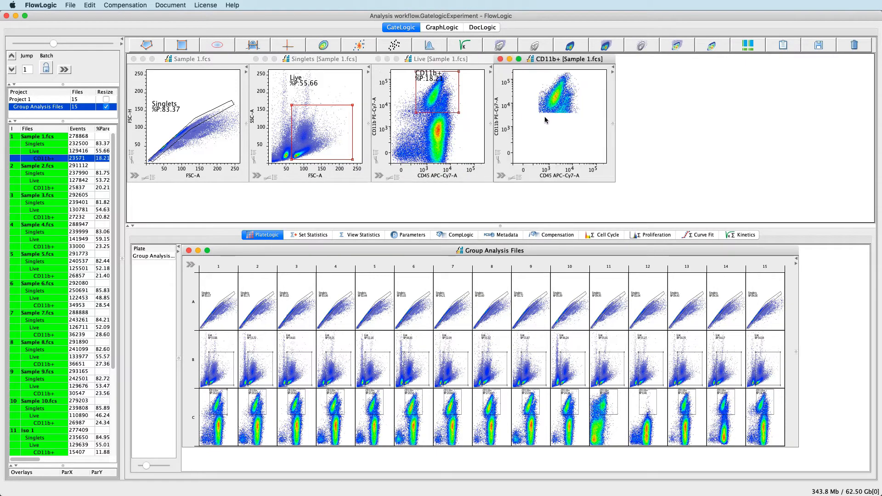
click(500, 128)
click(552, 166)
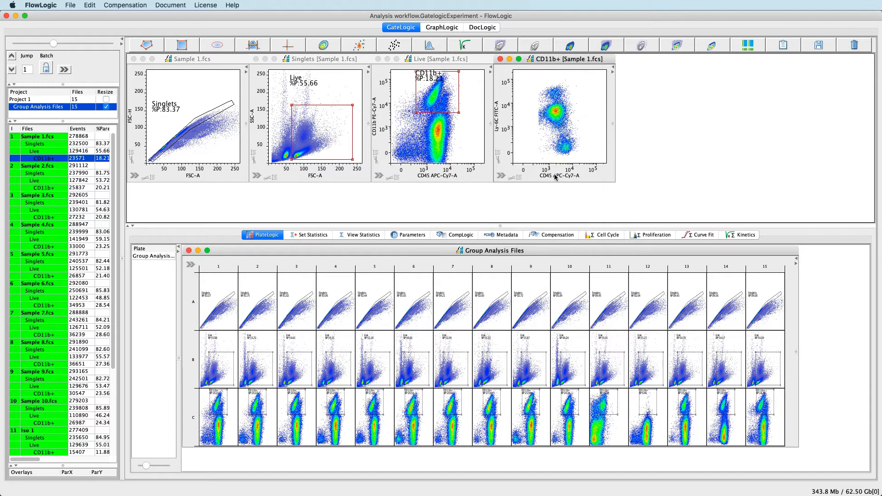
click(555, 177)
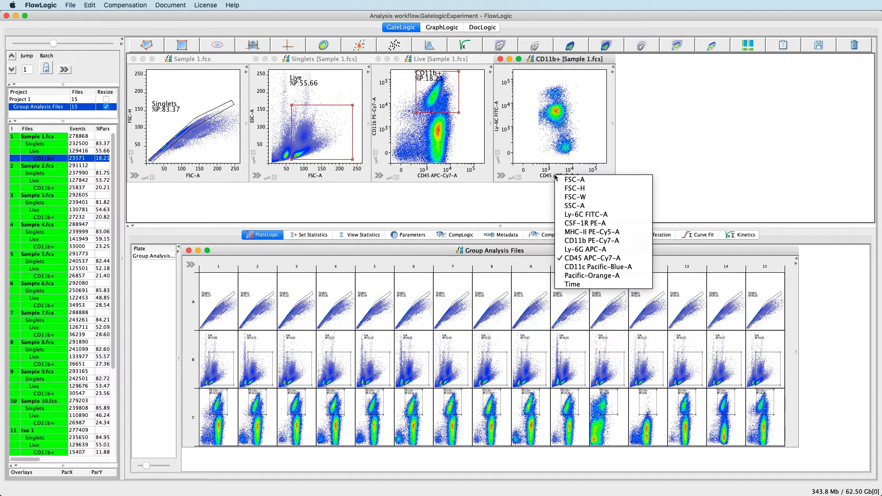
click(569, 249)
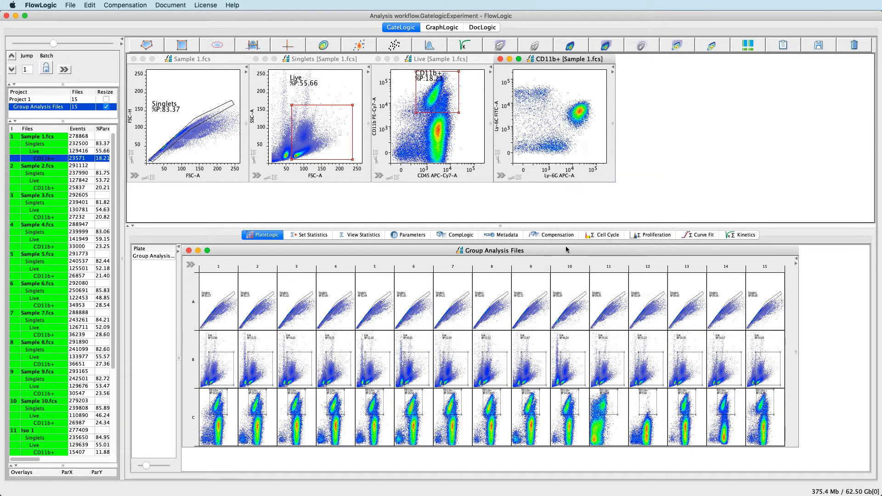
Draw a rectangle gate named Granulocytes around the high-Ly-6G cluster on the CD11b+ plot, with its label below the gate.
click(193, 46)
drag(570, 100, 598, 133)
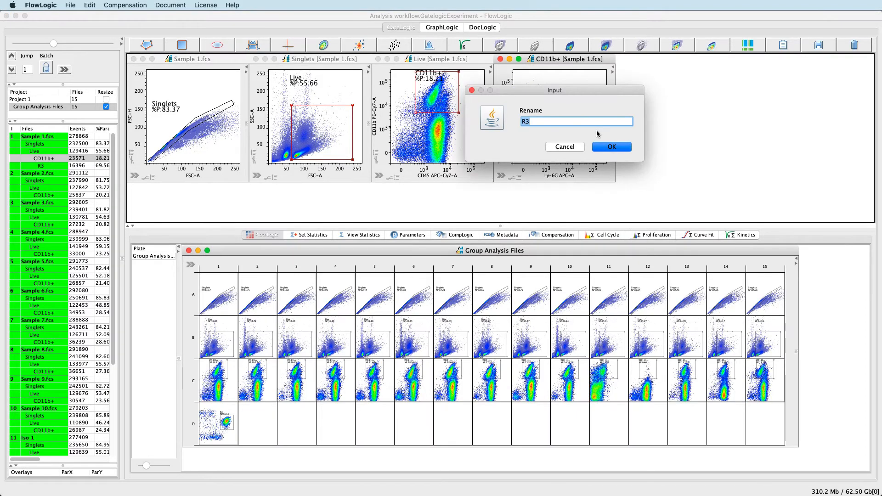
text(Granulocytes)
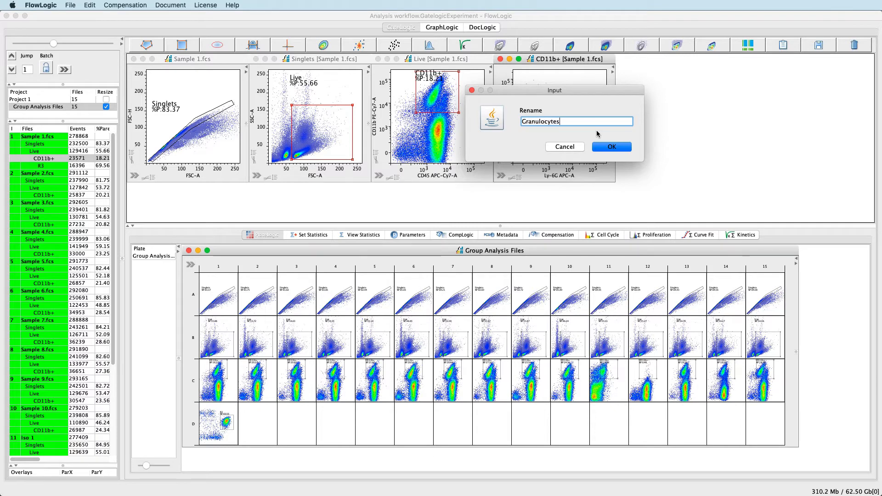
key(Return)
drag(569, 96, 561, 158)
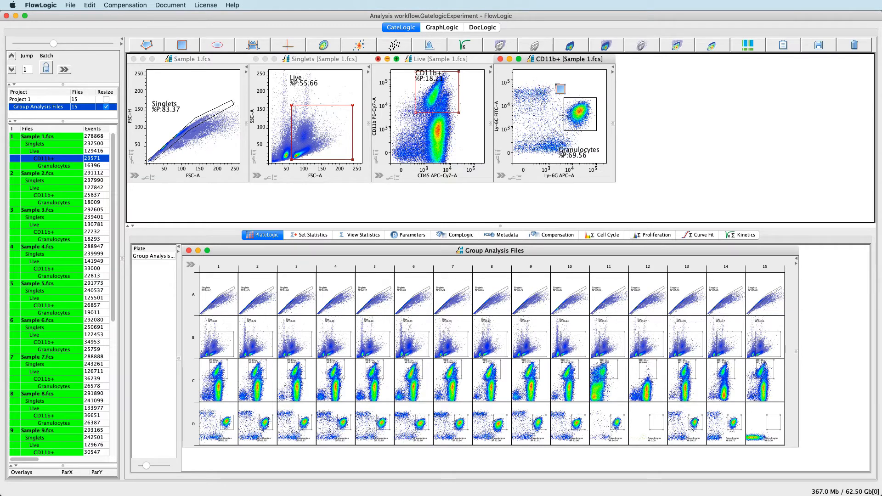
Draw a rectangle gate named Monocytes around the high-Ly-6C, low-Ly-6G events on the CD11b+ plot, with its label beside the gate.
drag(554, 84, 509, 105)
key(super+a)
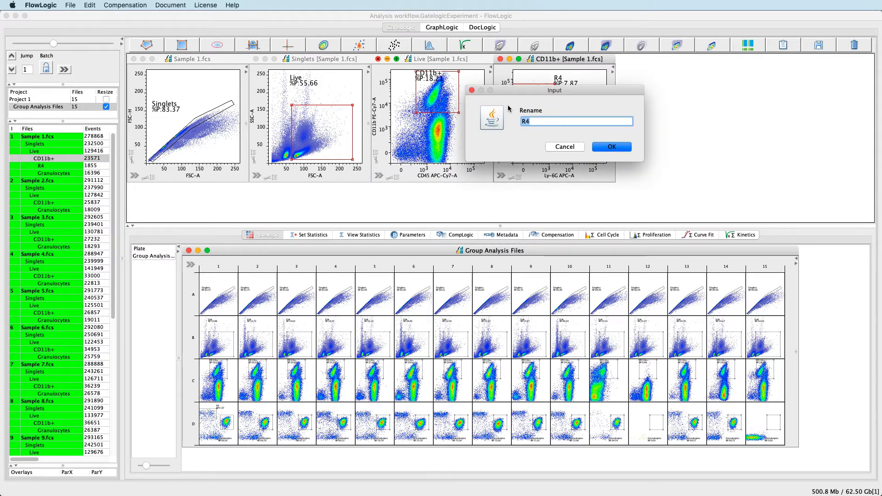
text(Monocytes)
key(Return)
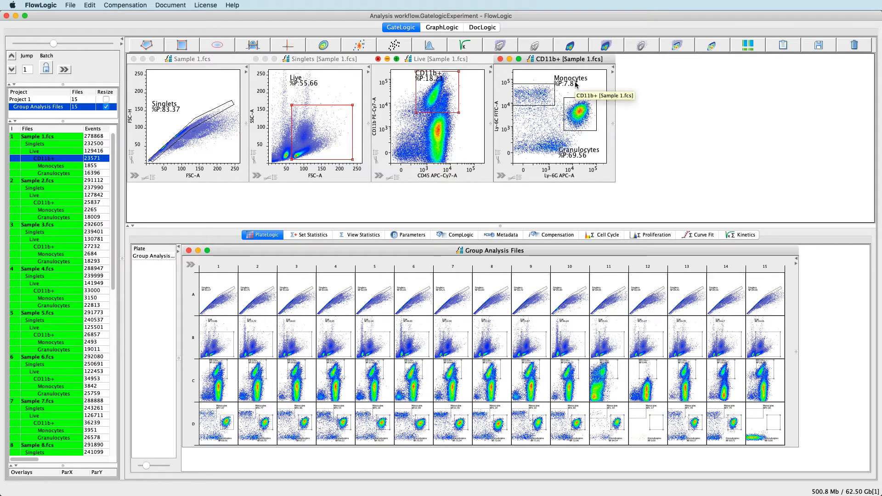
drag(555, 84, 565, 81)
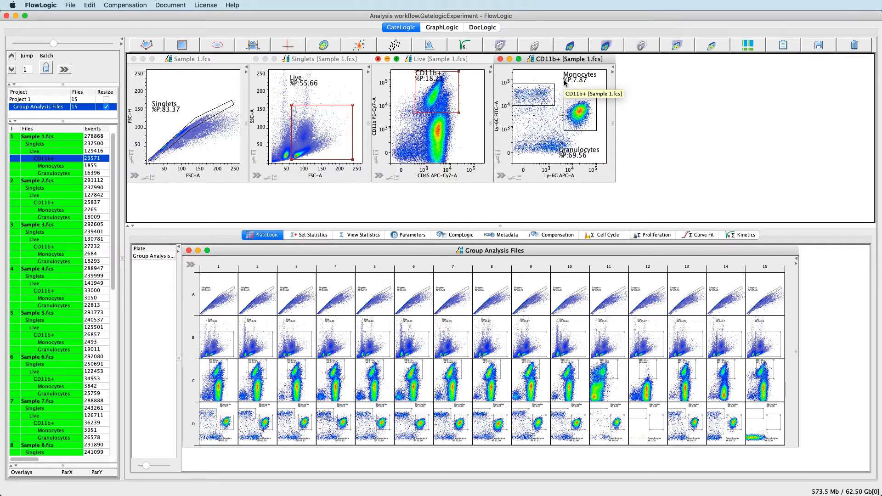
Set the Granulocytes gate's color to magenta and turn on its coloring across the plots.
click(501, 175)
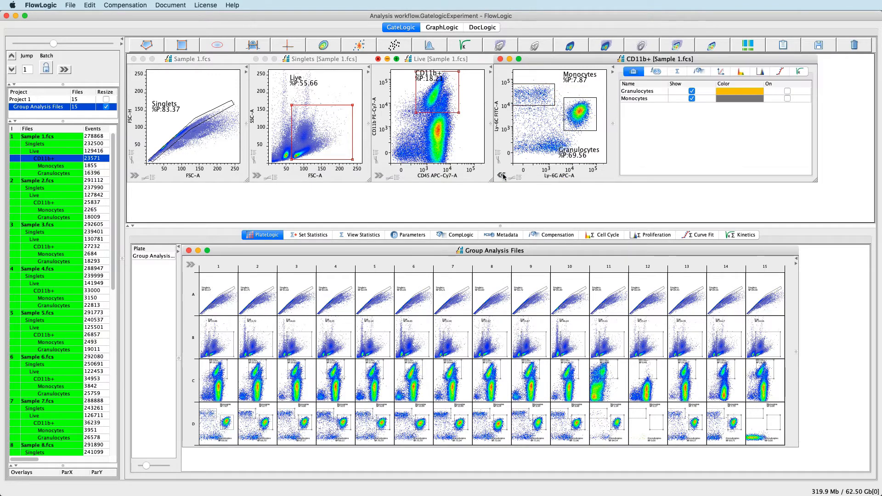
click(732, 99)
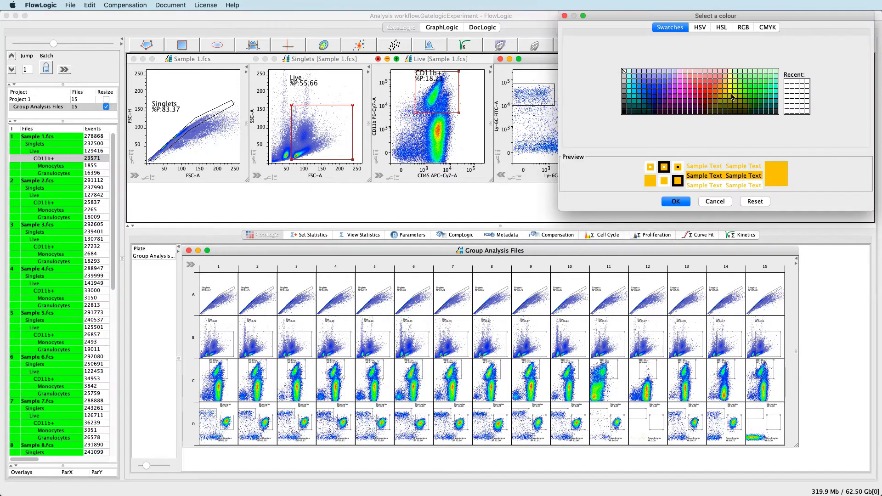
click(681, 92)
click(685, 198)
click(787, 91)
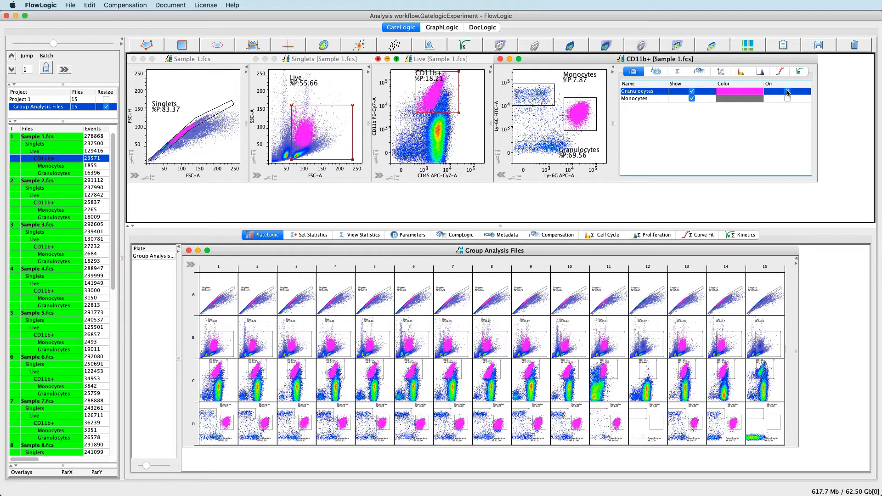
Set the Monocytes gate's color to yellow and turn on its coloring across the plots.
click(742, 99)
click(731, 92)
click(676, 201)
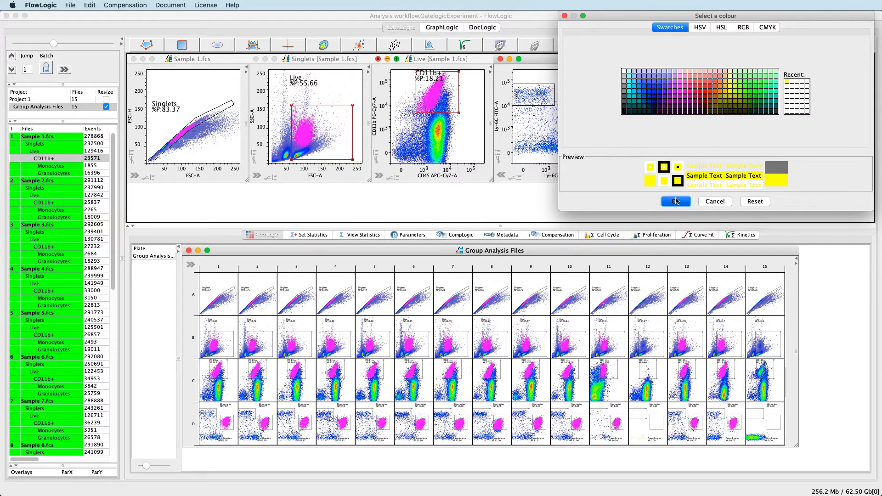
click(787, 98)
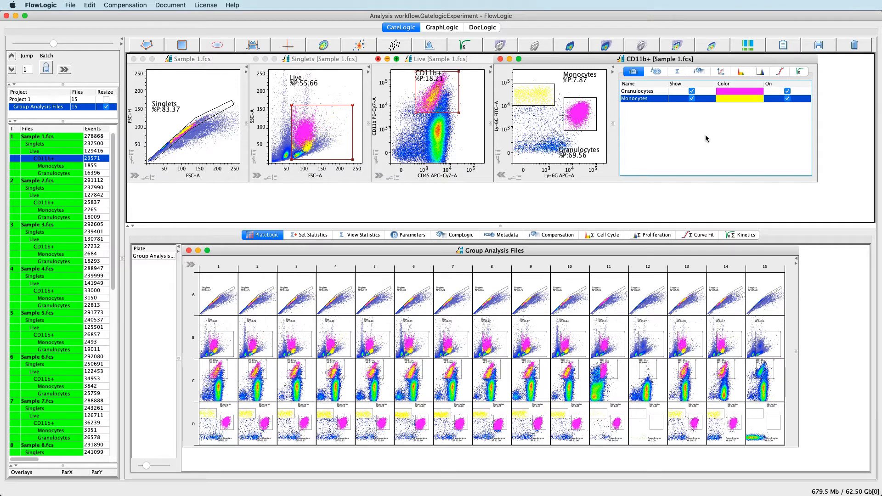
Turn off the Monocytes coloring and collapse the CD11b+ plot's settings.
click(787, 98)
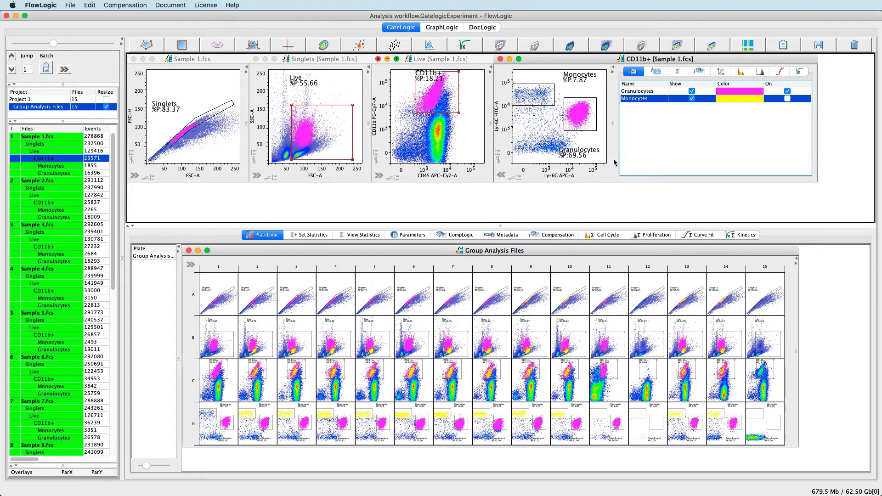
click(502, 176)
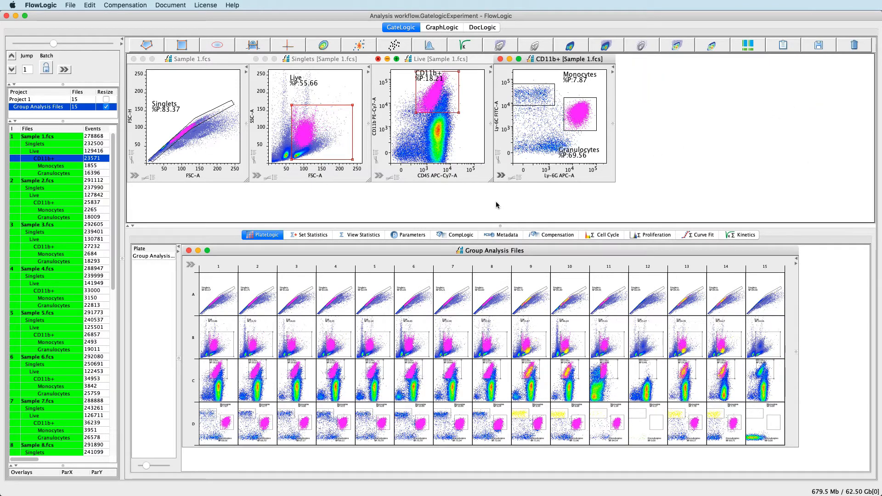
Enable Events statistics for all populations and % Of Parent for CD11b+, Monocytes and Granulocytes, and display the statistics table.
click(310, 237)
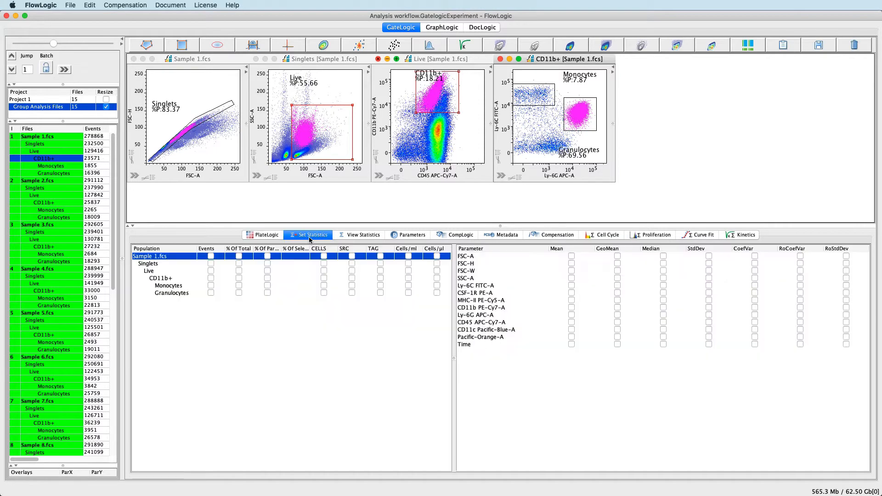
click(212, 250)
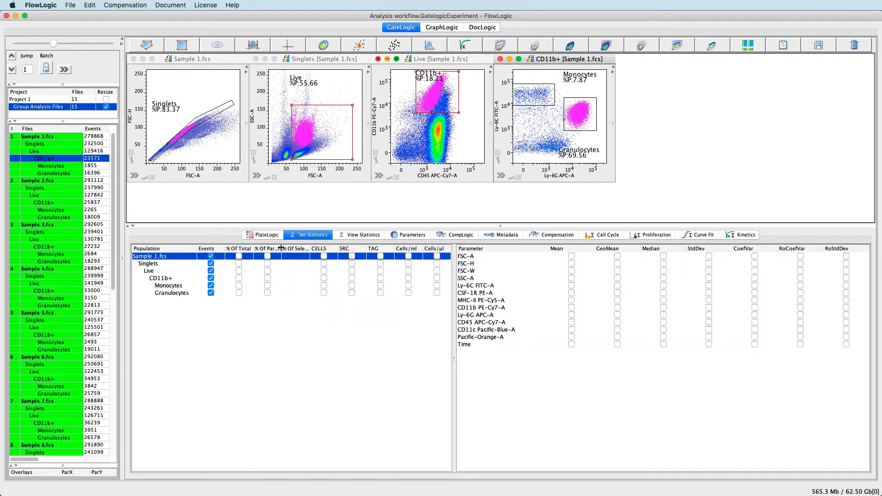
drag(281, 248, 298, 248)
click(274, 293)
click(275, 285)
click(275, 278)
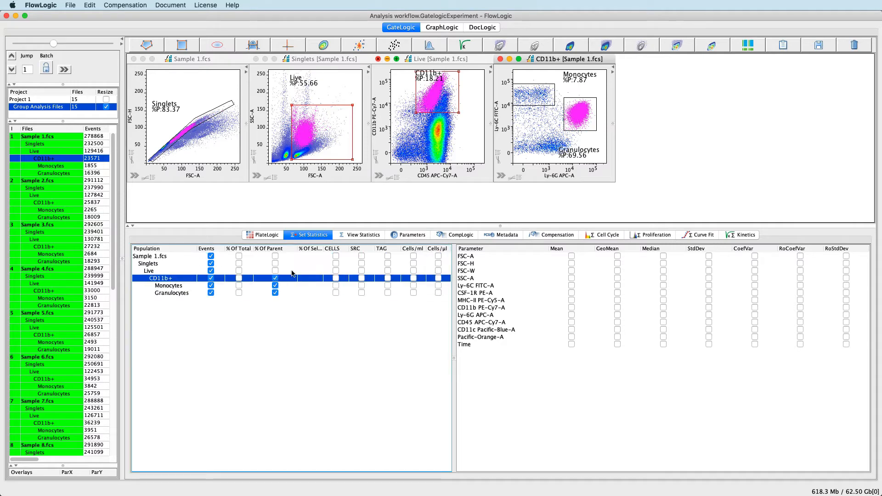
click(357, 236)
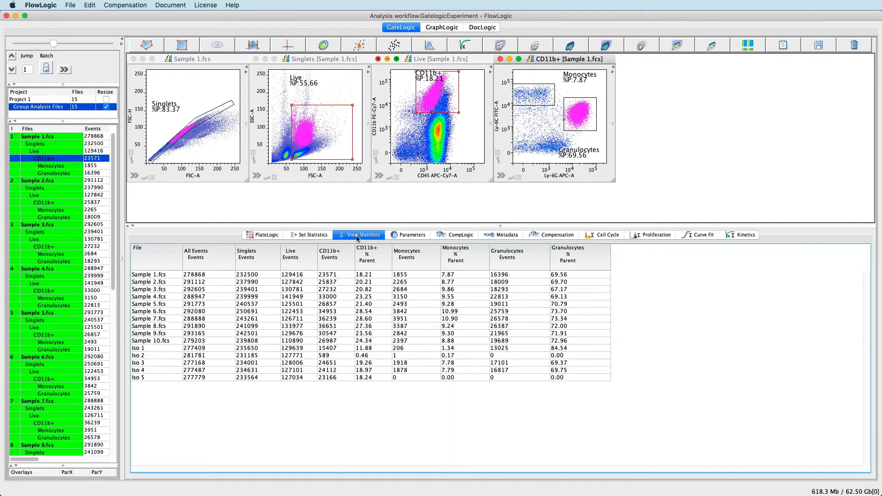
Check the export options available for the Sample 1.fcs row in the statistics table.
click(199, 278)
right_click(199, 278)
mouse_move(214, 301)
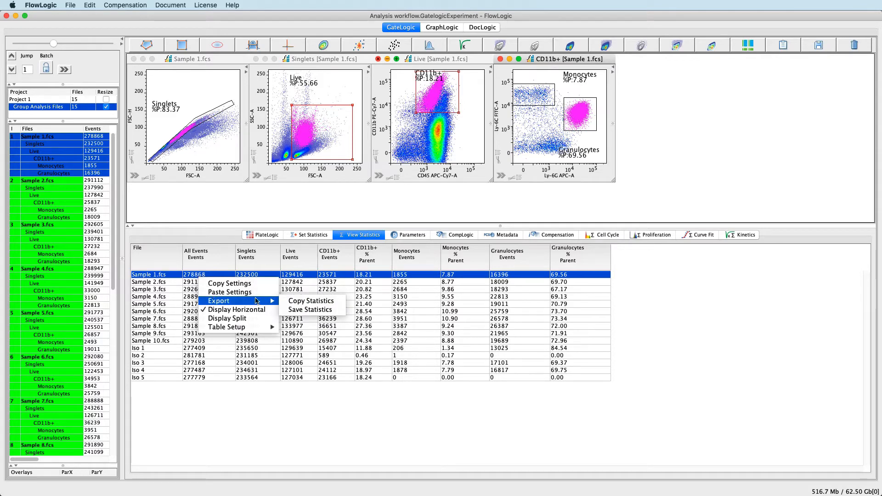
click(408, 432)
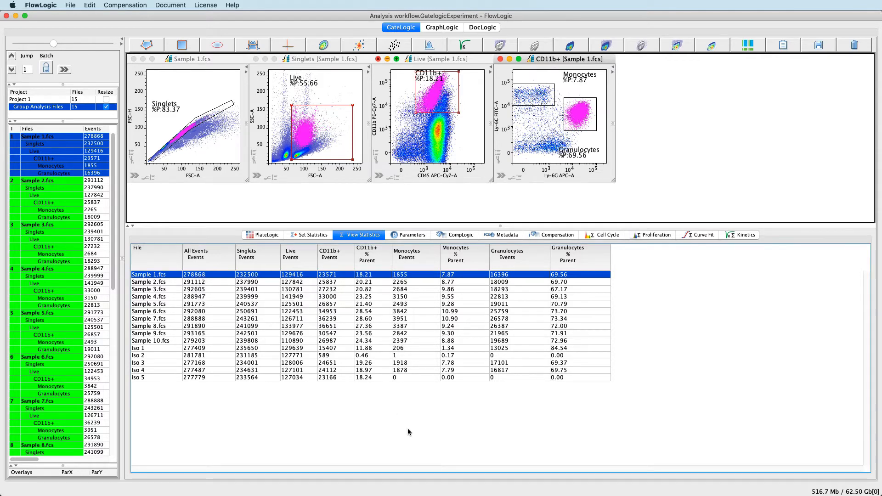
Collapse the statistics table area and create a new overlay of the CD11b+ populations from Samples 1 to 4 and Iso 5.
drag(499, 226, 502, 277)
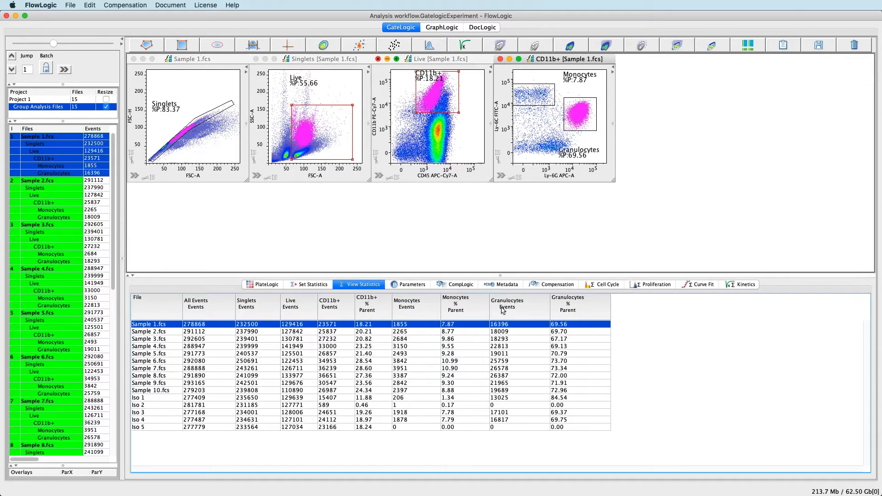
drag(503, 310, 513, 481)
click(52, 160)
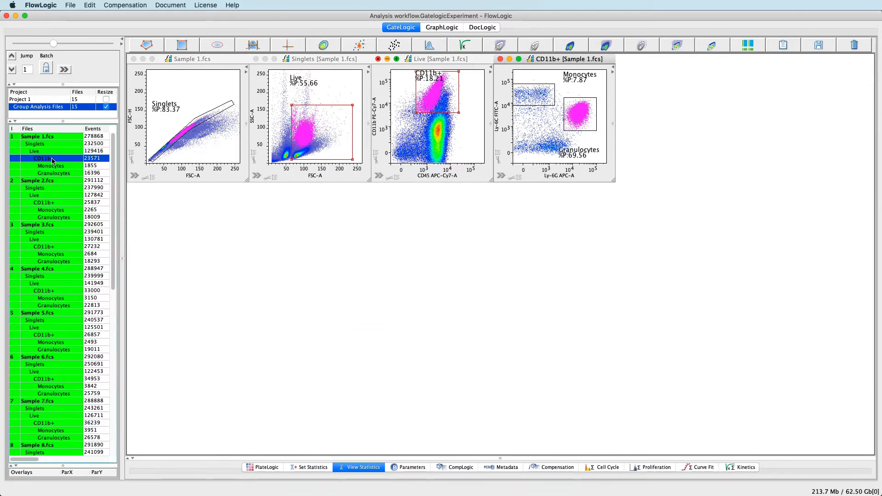
super+click(56, 203)
super+click(51, 247)
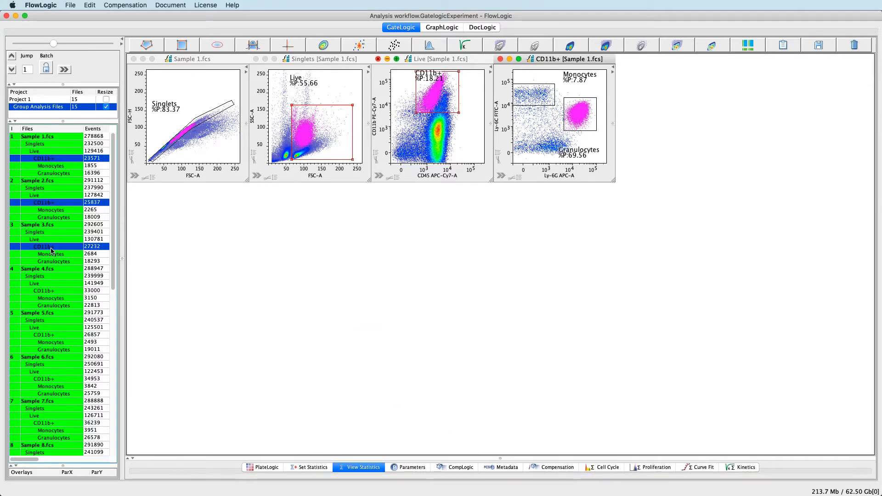
super+click(54, 292)
scroll(58, 299, down, 10)
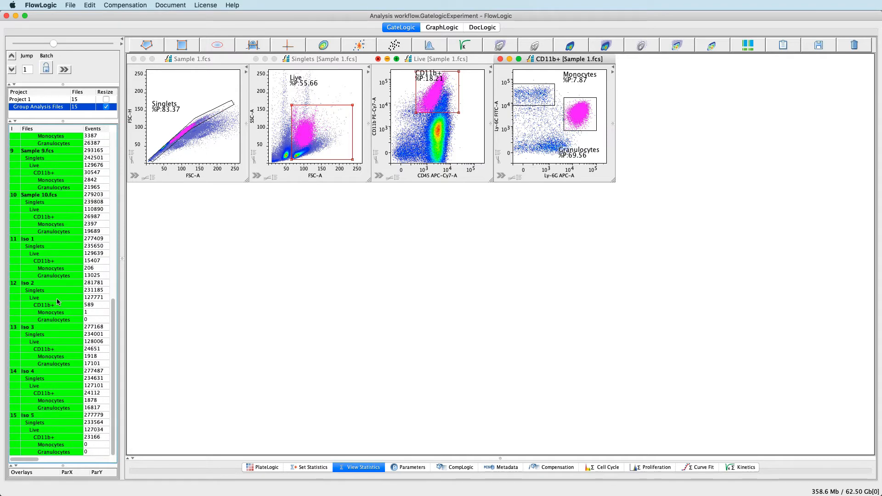
super+click(53, 438)
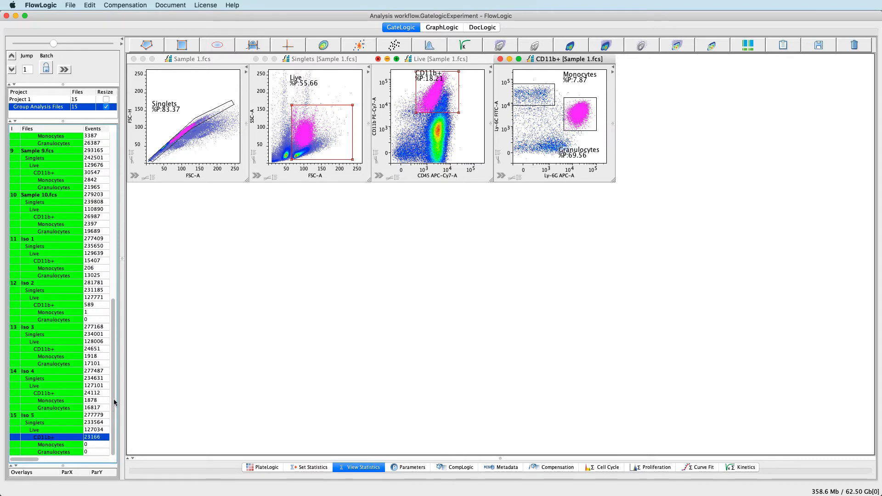
scroll(114, 321, up, 15)
right_click(65, 164)
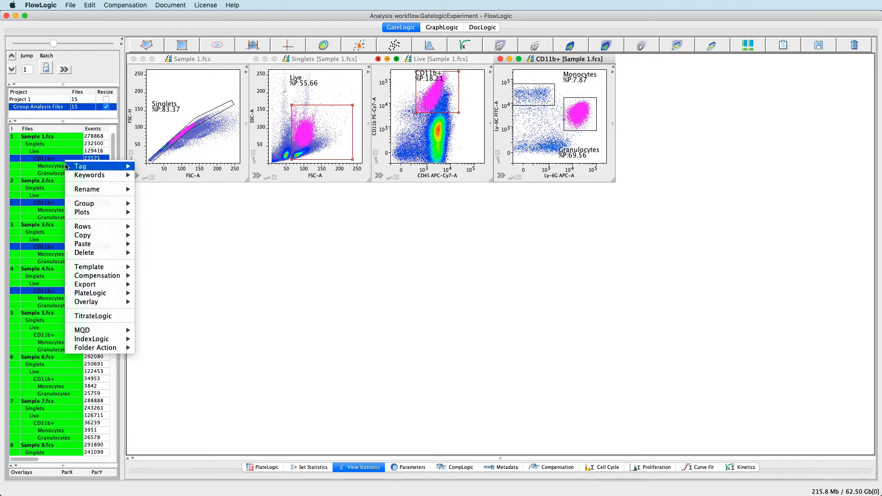
mouse_move(95, 302)
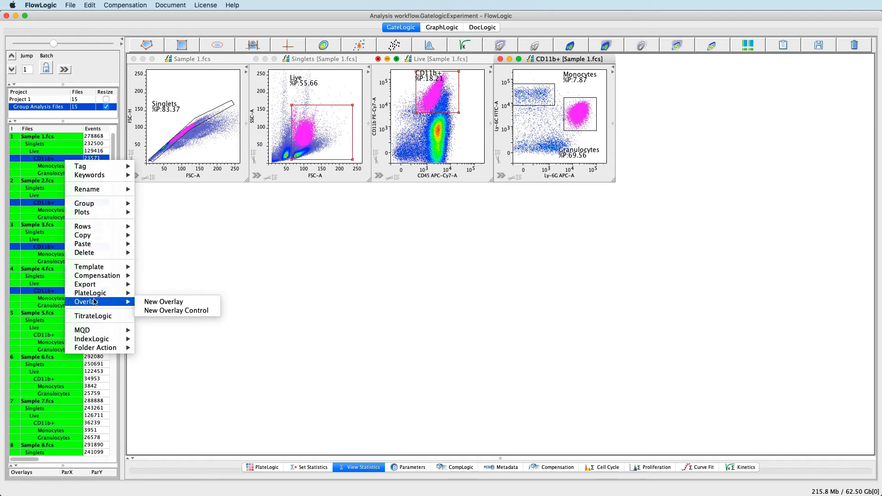
click(151, 303)
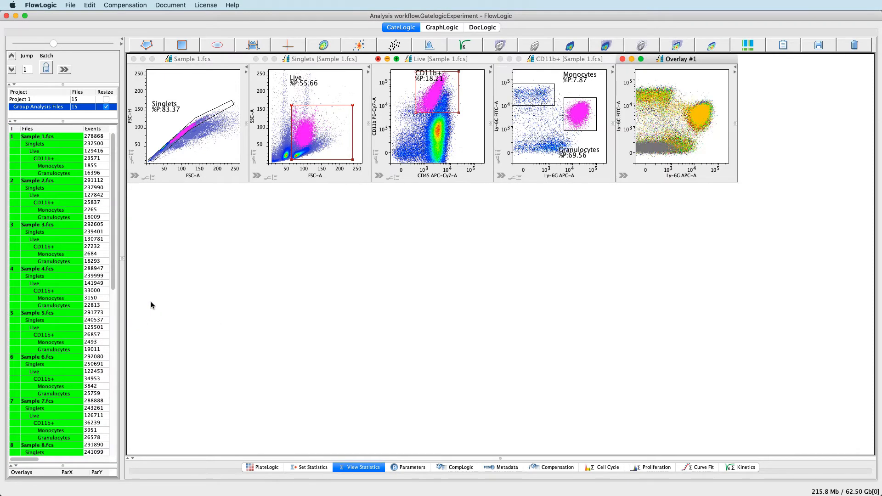
Close the four Sample 1.fcs gating plots and enlarge the remaining overlay plot to the maximum size.
click(133, 59)
click(134, 59)
click(133, 59)
click(133, 59)
drag(55, 43, 113, 43)
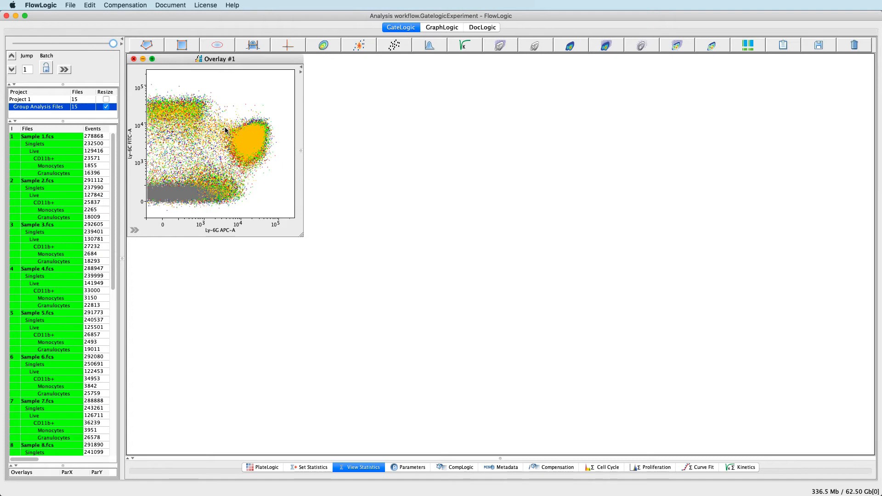
Convert Overlay #1 to a histogram of Ly-6C FITC-A and turn on transparency for its curves.
click(429, 45)
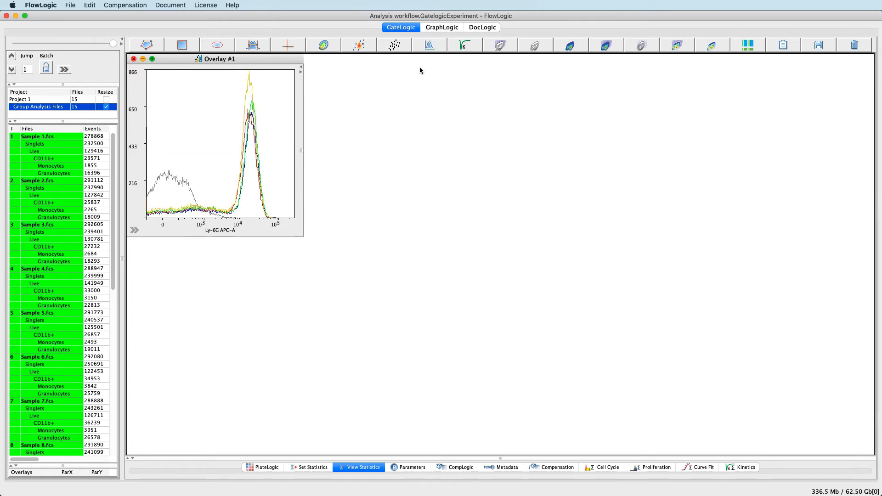
click(232, 229)
click(241, 266)
right_click(256, 99)
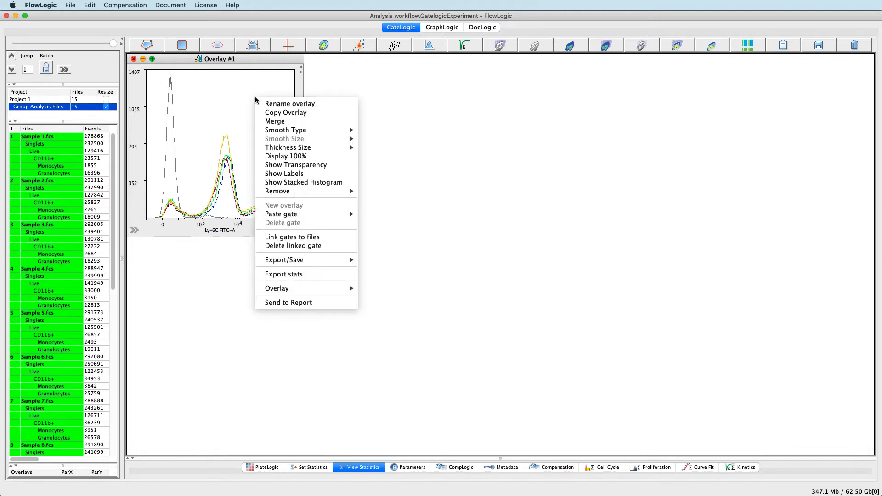
click(285, 165)
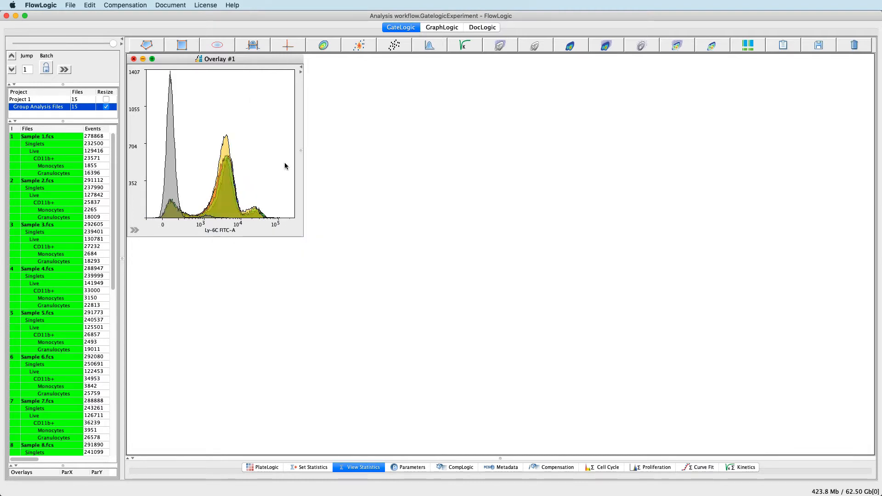
Turn the stacked histogram display of Overlay #1 on and back off.
right_click(285, 166)
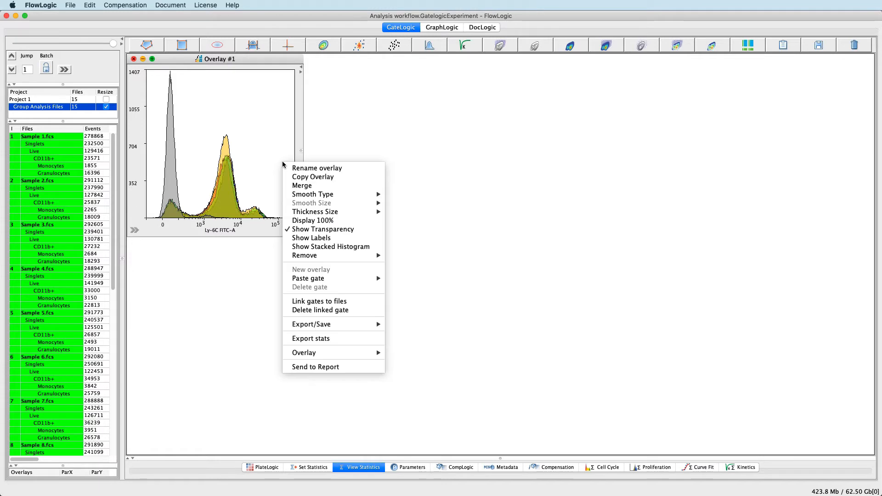
click(322, 249)
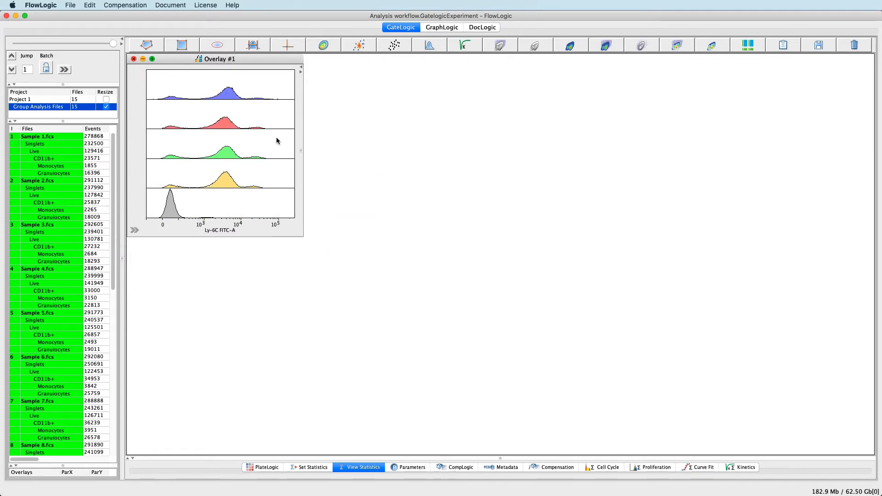
right_click(274, 120)
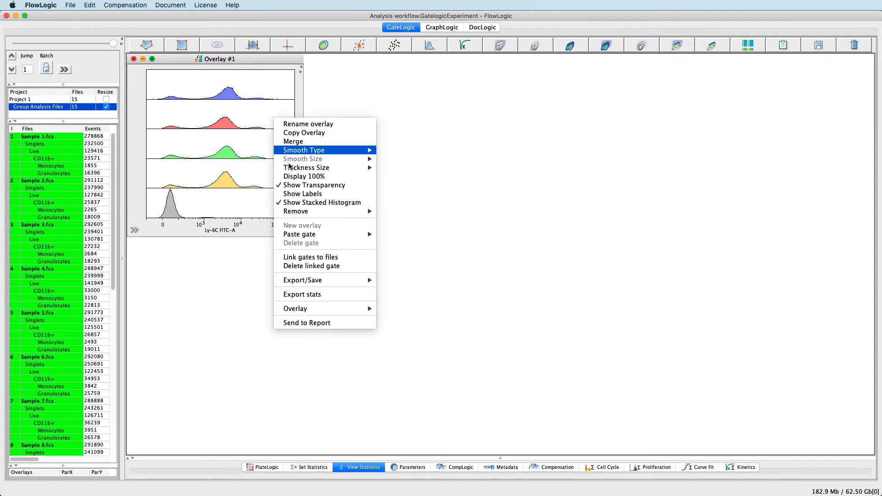
click(302, 201)
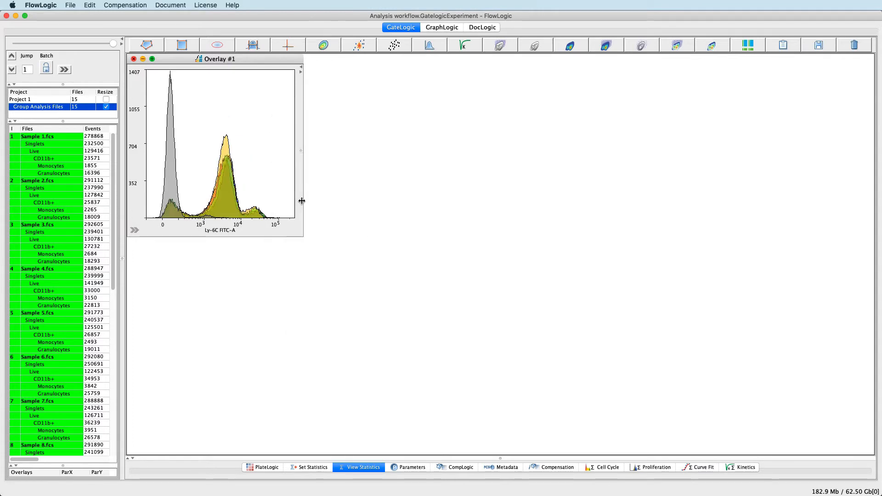
Switch to GraphLogic, select the empty table's cell A1, and briefly show and hide the gates in the file list.
click(443, 28)
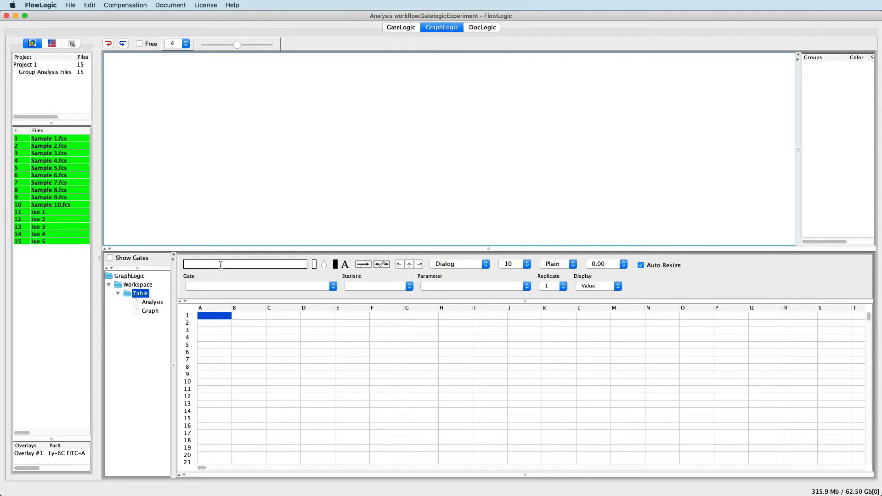
shift+click(374, 395)
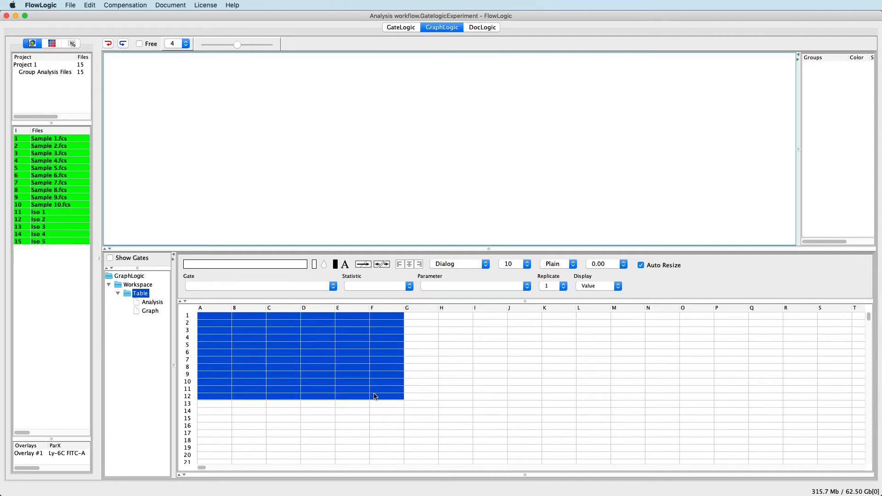
click(375, 396)
click(222, 317)
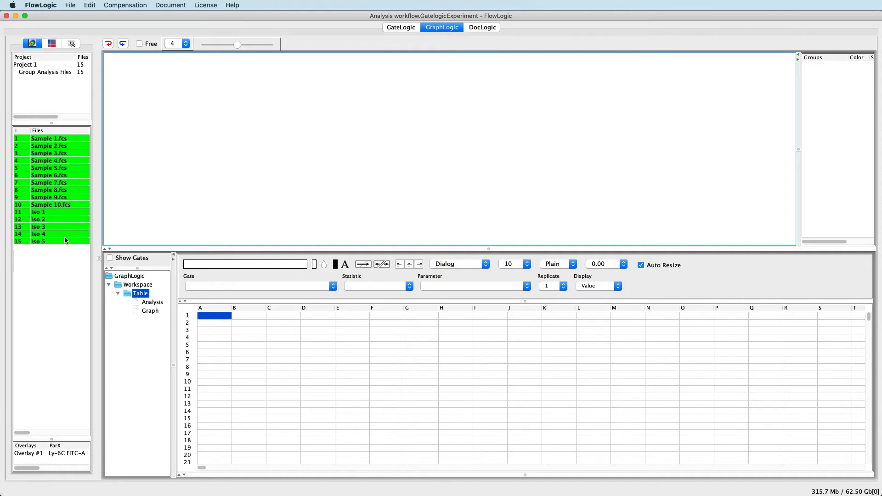
click(110, 259)
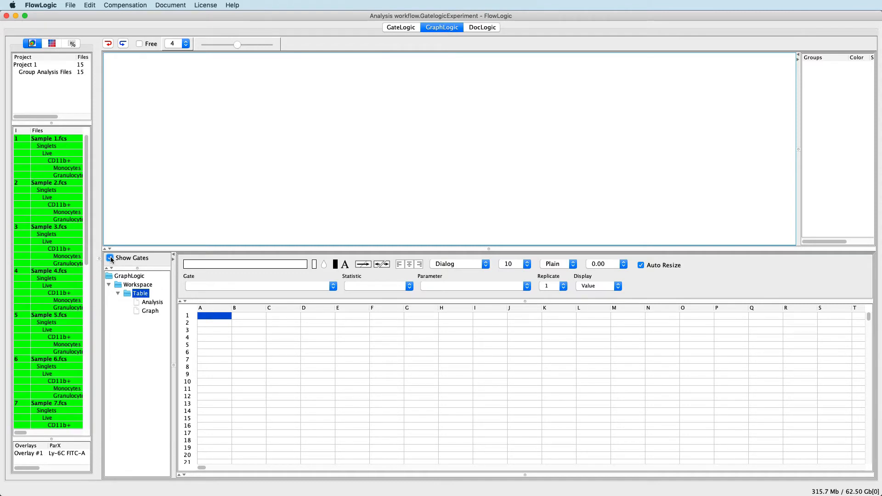
click(110, 259)
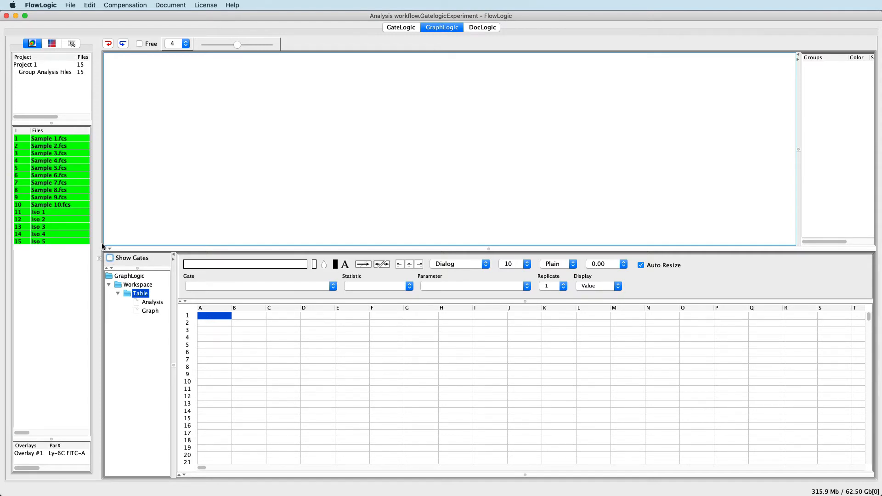
Build a table at cell A1 with Samples 1 to 5 as the first group row and Samples 6 to 10 as the second.
click(76, 138)
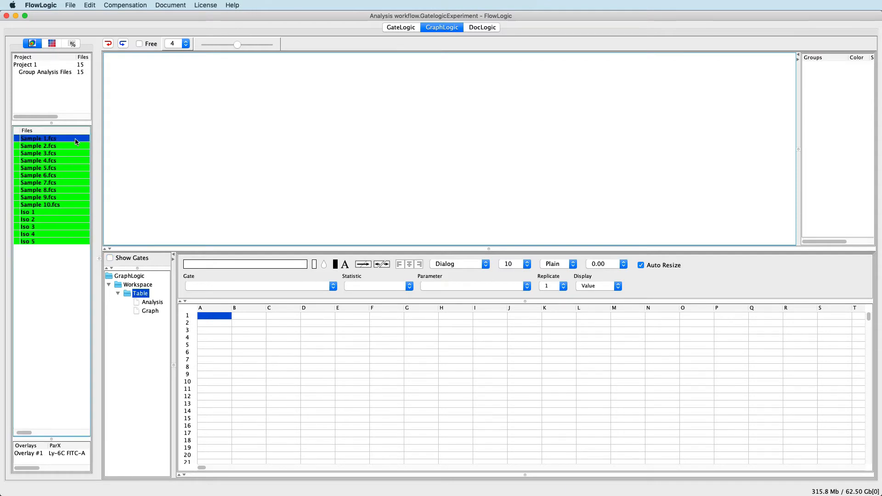
shift+click(60, 168)
drag(61, 167, 210, 318)
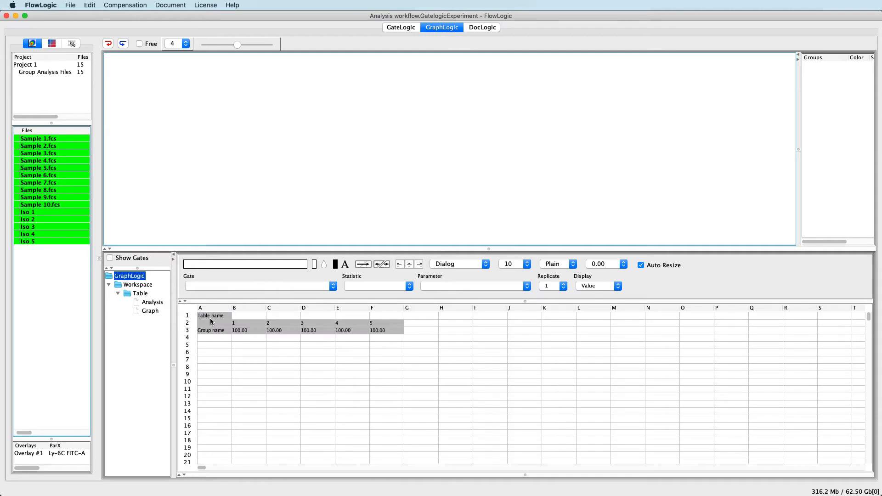
click(65, 177)
shift+click(62, 205)
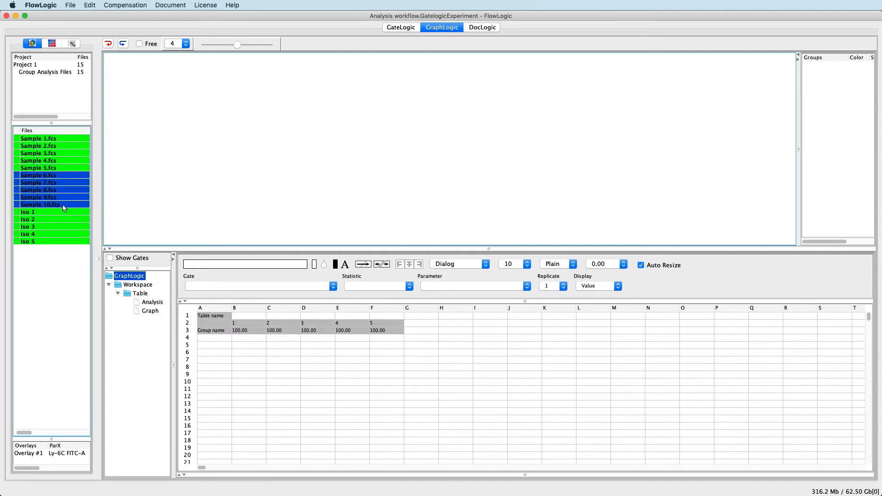
drag(63, 205, 205, 338)
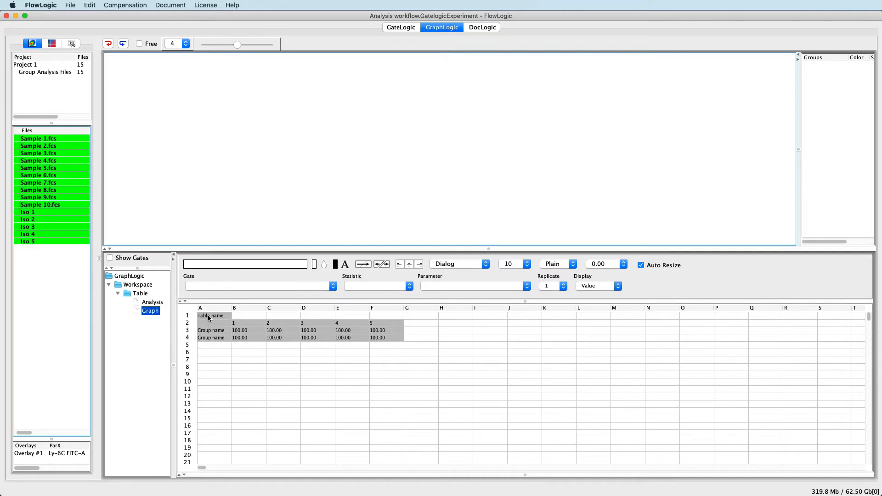
Inspect the gate and statistic choices available for the first group's value in cell B3.
click(246, 332)
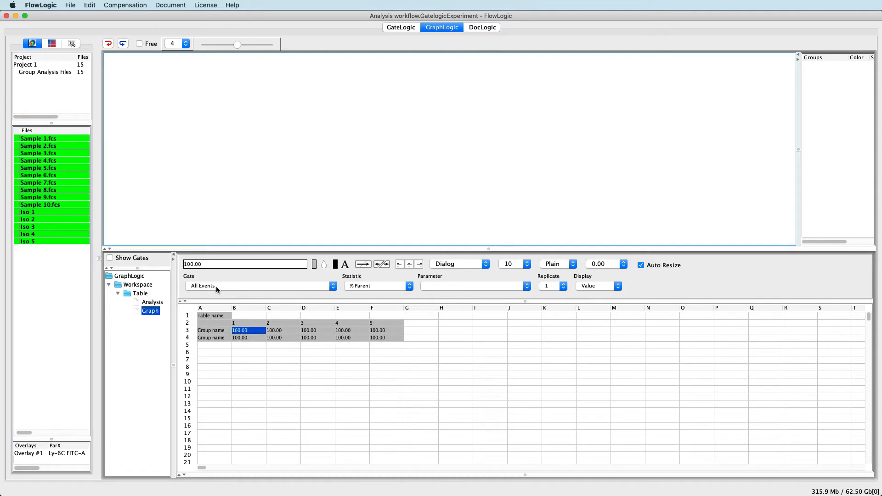
click(332, 288)
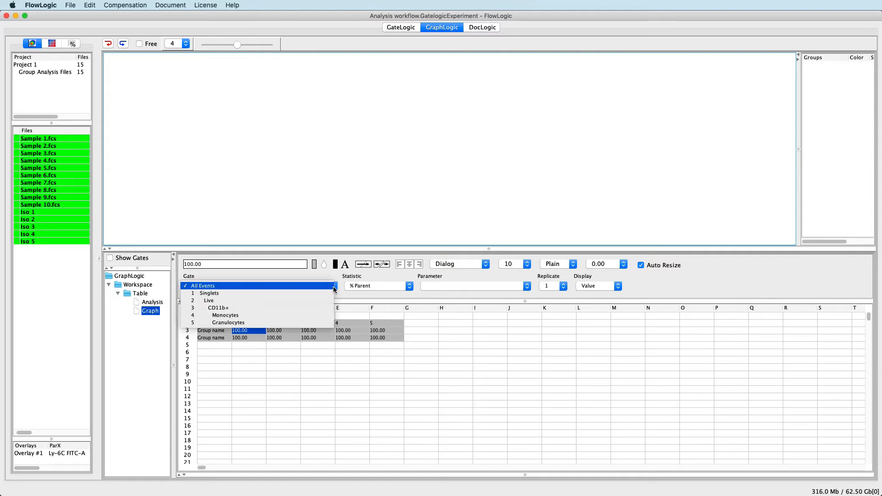
click(334, 288)
click(409, 286)
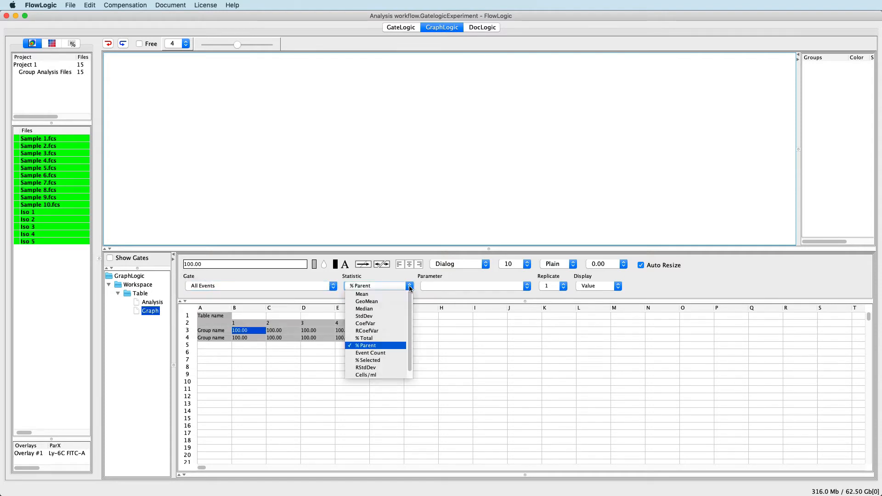
click(411, 288)
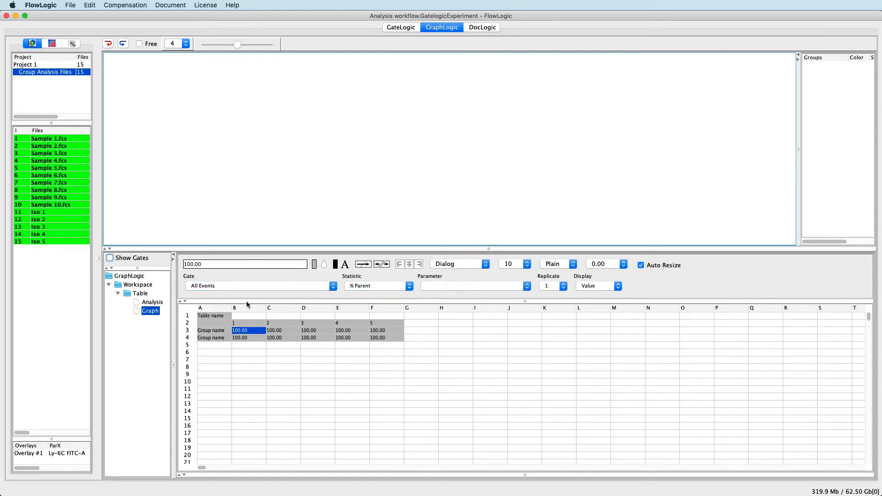
Set the gate to CD11b+ for all values in both group rows, cells B3 to F4.
click(378, 338)
shift+click(260, 333)
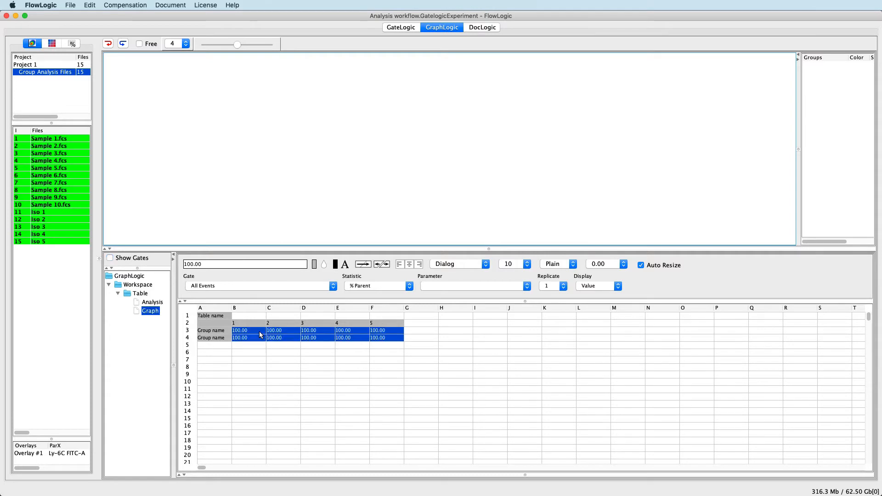
click(333, 286)
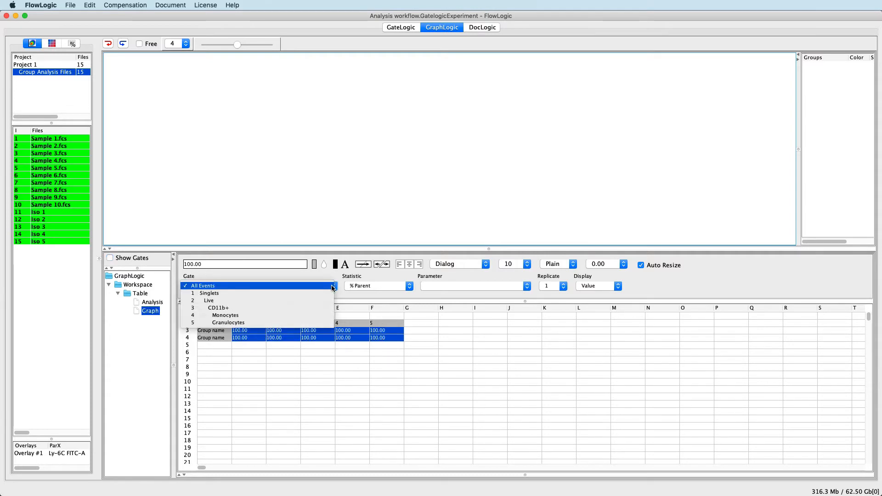
click(317, 307)
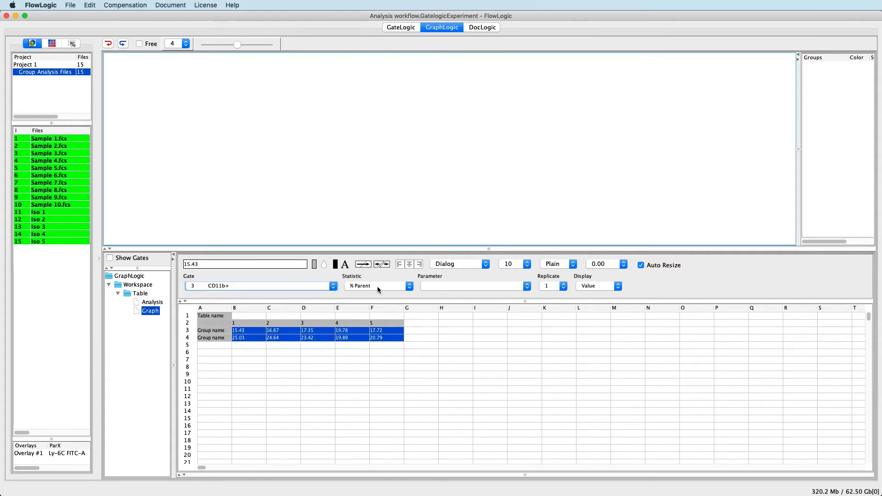
Name the table CD11b+ %P in cell A1.
click(217, 316)
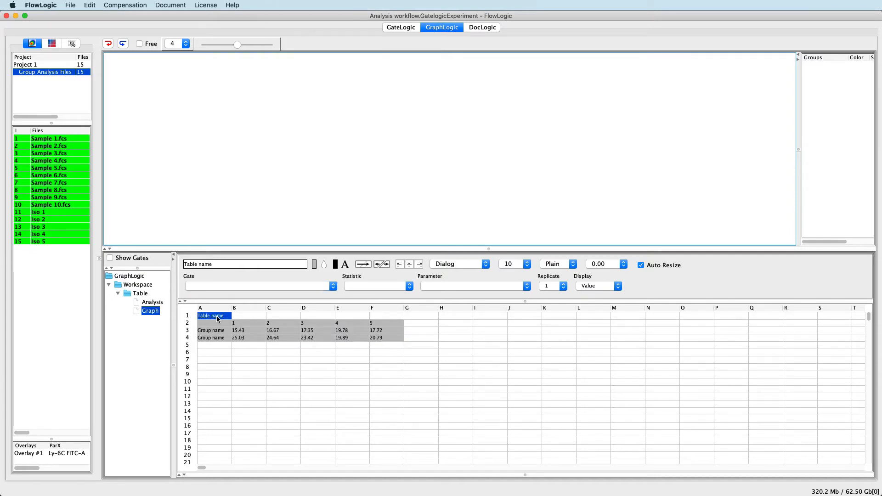
text(CD11b+ %P)
key(Return)
Rename the table's two group rows in cells A3 and A4 as Group 1 and Group 2.
click(219, 331)
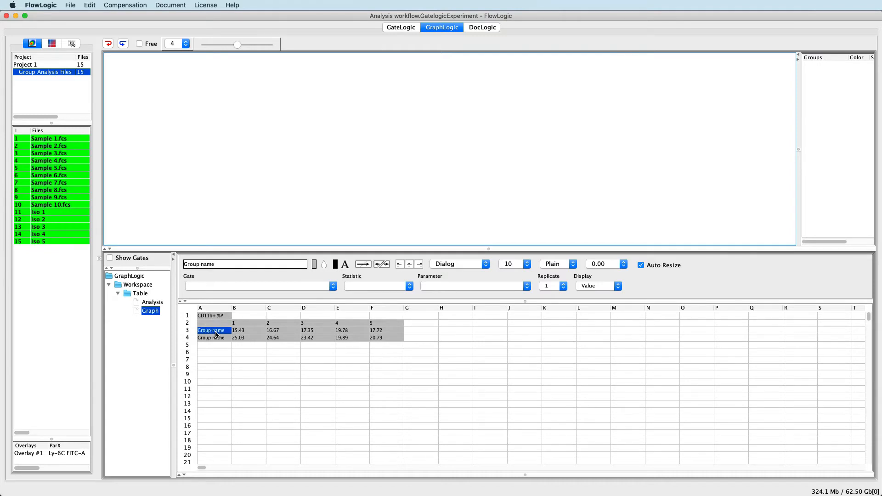
double_click(206, 266)
text(1)
key(Return)
click(212, 338)
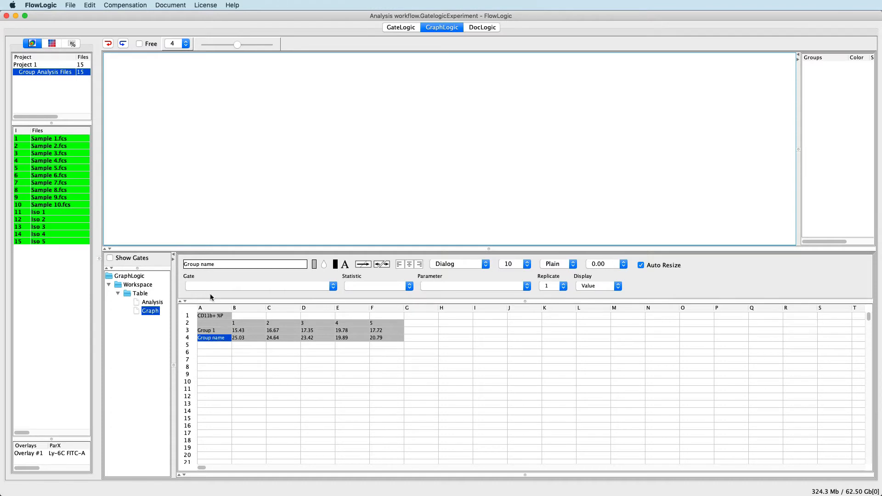
double_click(209, 265)
text(2)
key(Return)
Fill the CD11b+ %P title cell A1 with a yellow background.
click(221, 315)
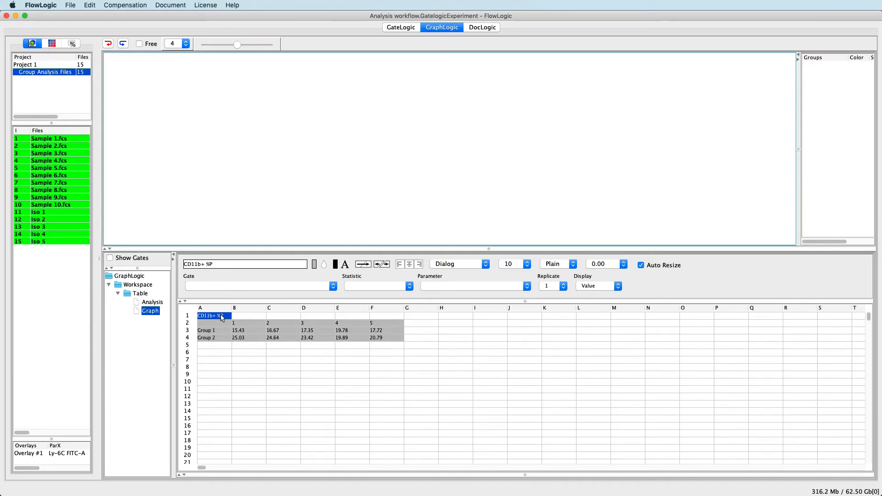
click(315, 265)
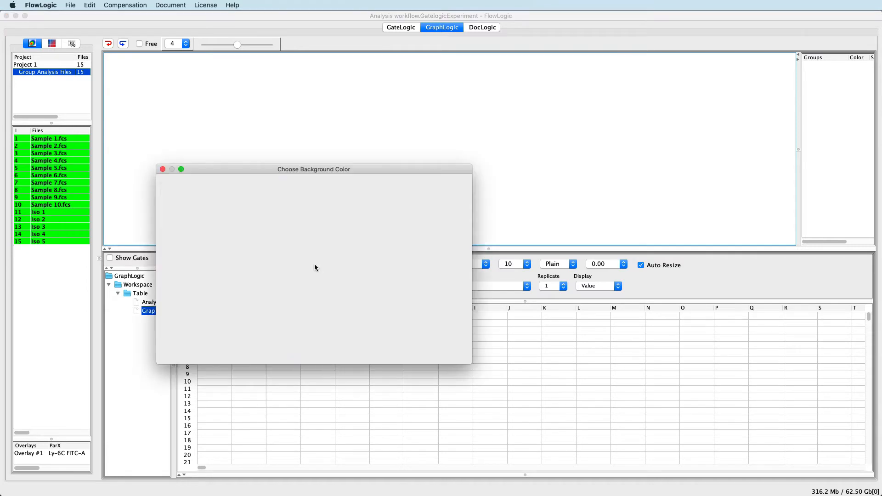
click(329, 250)
click(329, 246)
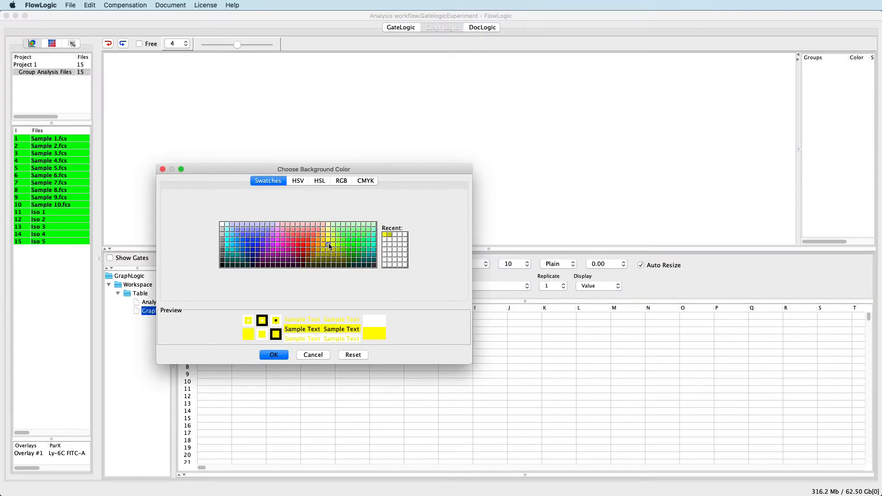
click(274, 355)
Give the table's header row, row 2, a light lavender background.
drag(253, 324, 390, 325)
click(315, 264)
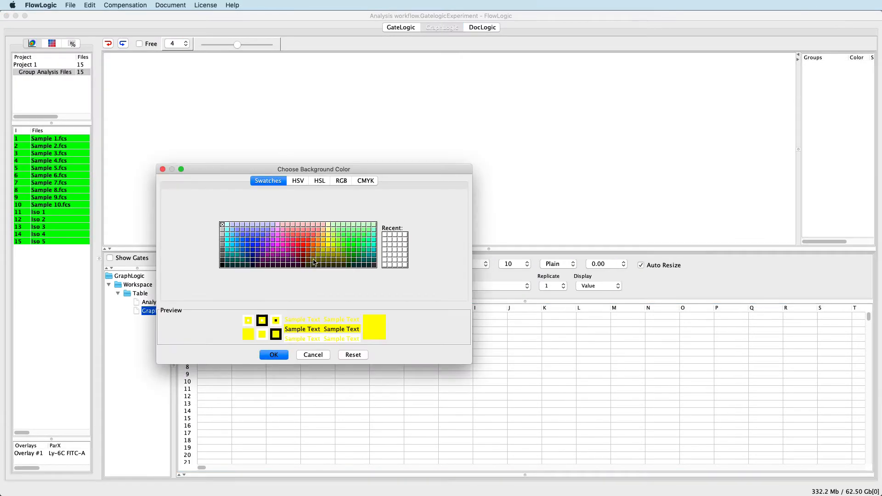
click(252, 225)
click(274, 355)
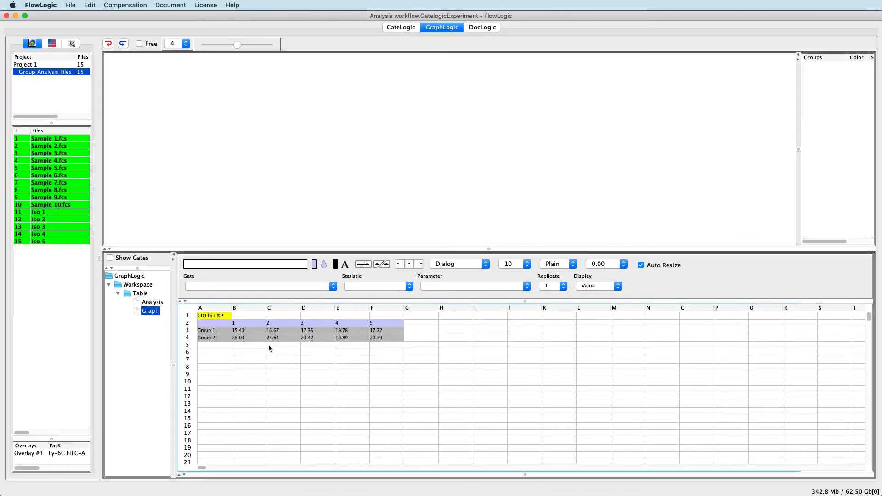
Give the whole Group 1 row of the table a light pink background.
drag(221, 330, 386, 332)
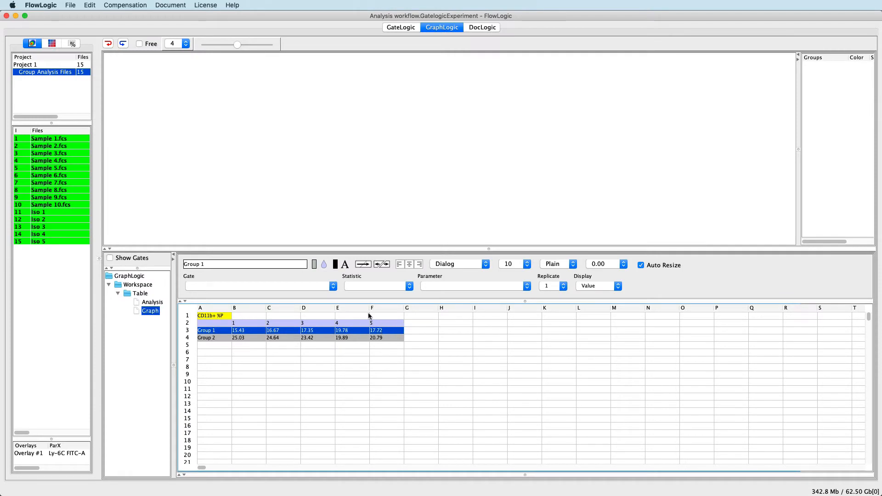
click(315, 265)
click(304, 224)
click(278, 355)
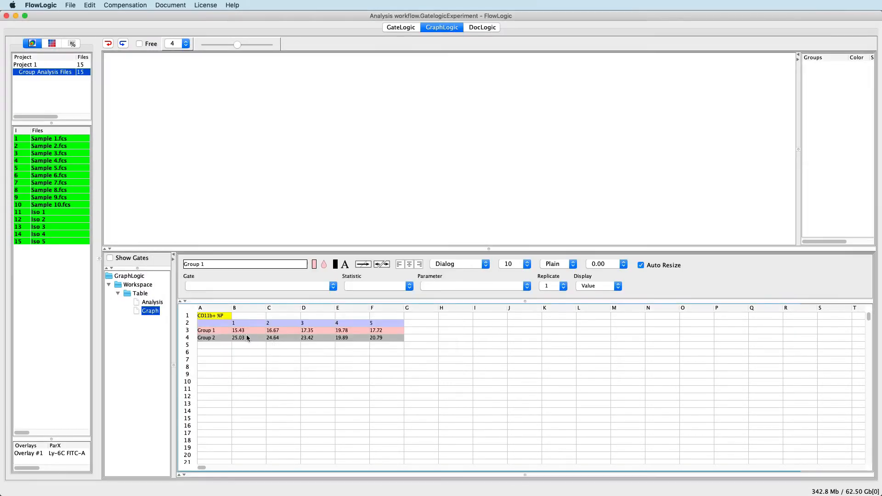
Give the whole Group 2 row of the table a light green background.
drag(216, 337, 375, 339)
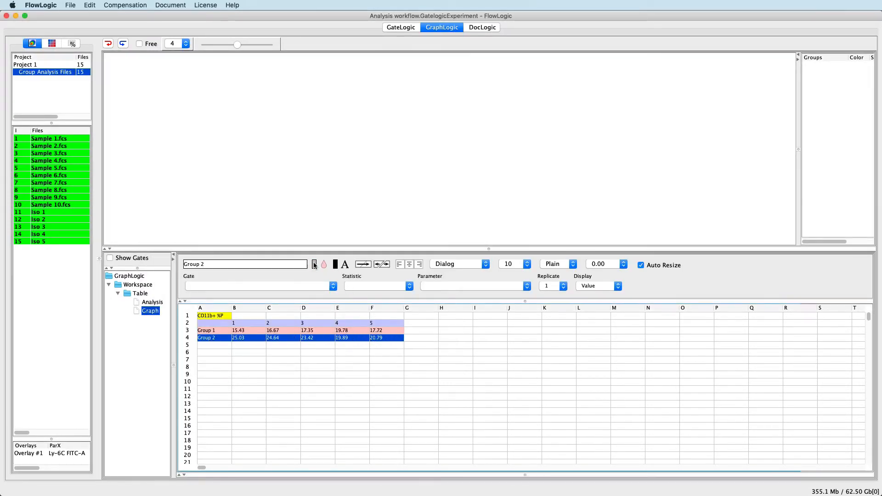
click(314, 265)
click(347, 229)
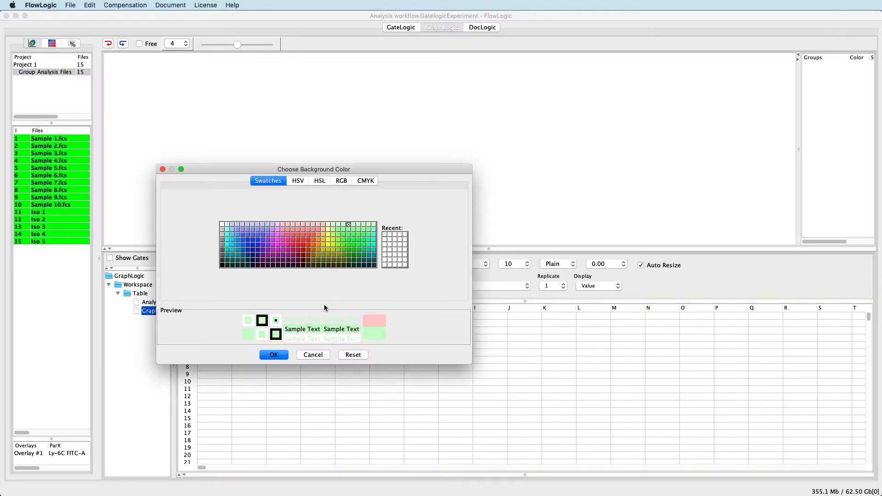
click(280, 354)
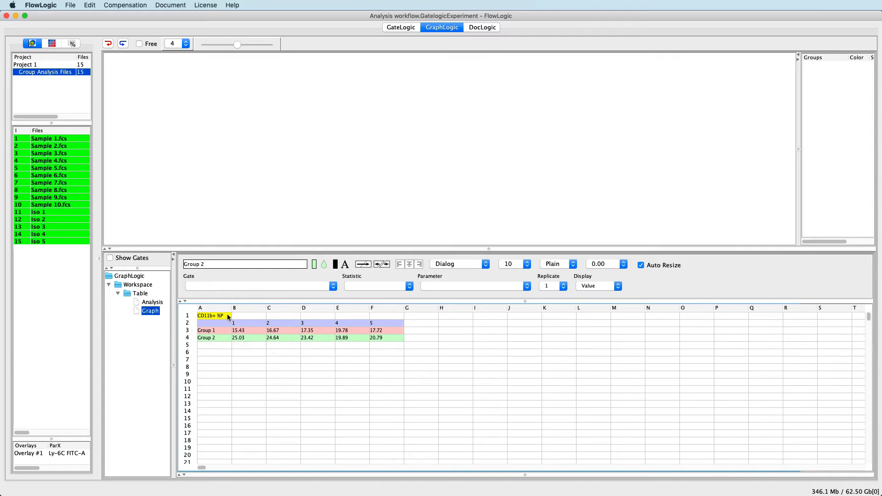
Copy the formatted table in cells A1 to F4 and paste duplicates at cells A6 and A11.
drag(228, 317, 376, 338)
key(super+c)
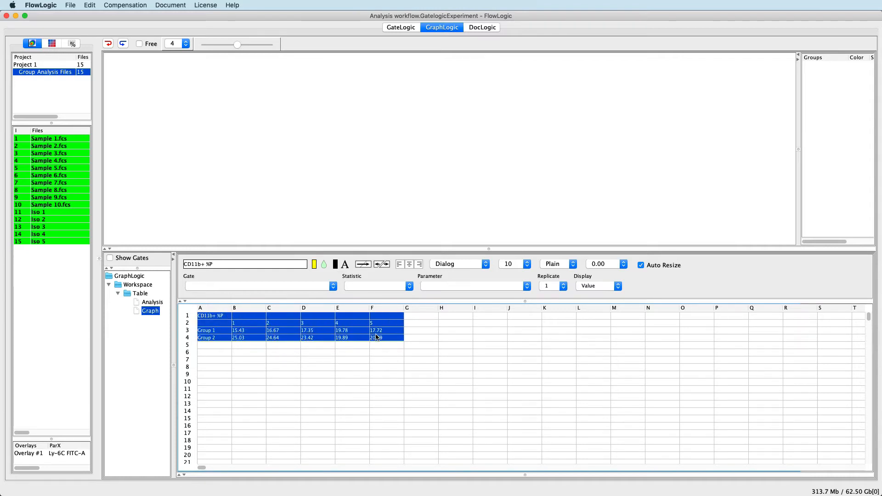
click(229, 353)
key(super+v)
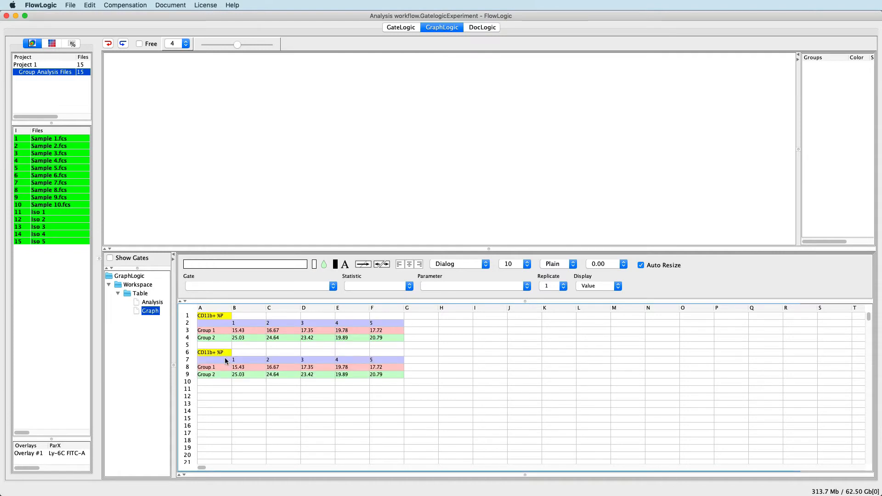
click(219, 390)
key(super+v)
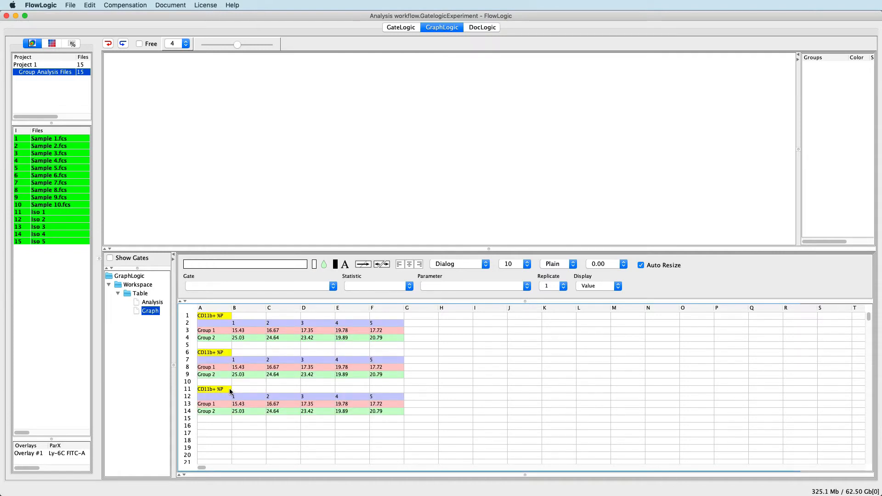
click(231, 391)
right_click(231, 391)
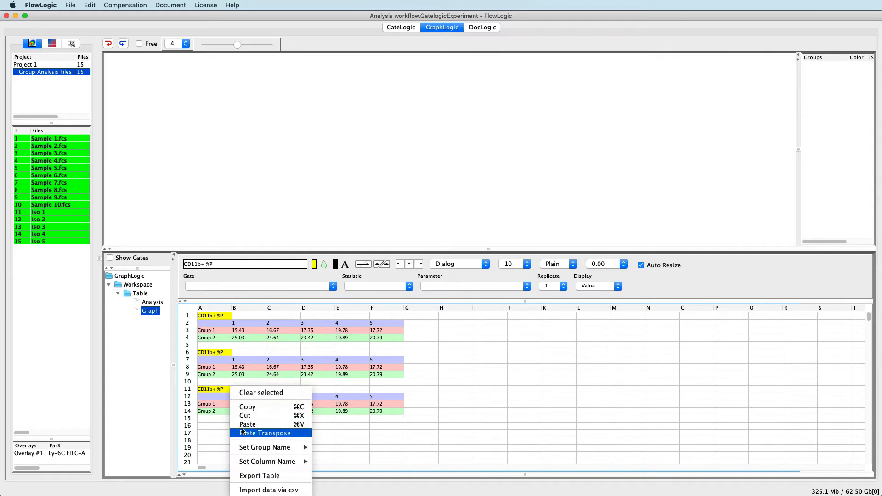
click(213, 420)
Retitle the duplicate table at A6 as Monocytes %P and the one at A11 as Granulocytes %P.
click(213, 353)
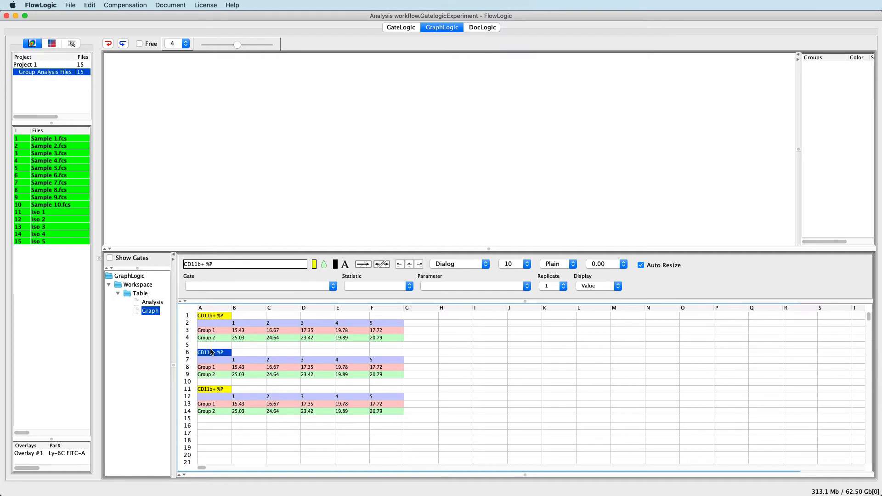
drag(204, 265, 180, 267)
text(Monocytes)
click(212, 389)
drag(203, 264, 183, 264)
text(Granulocyt)
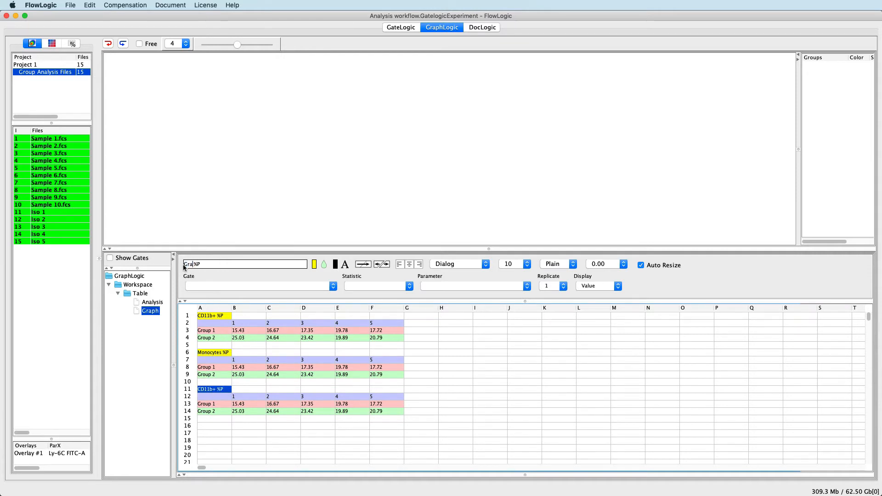
text(es)
key(Return)
Set the gate to Monocytes for all values in the second table, cells B8 to F9.
click(251, 368)
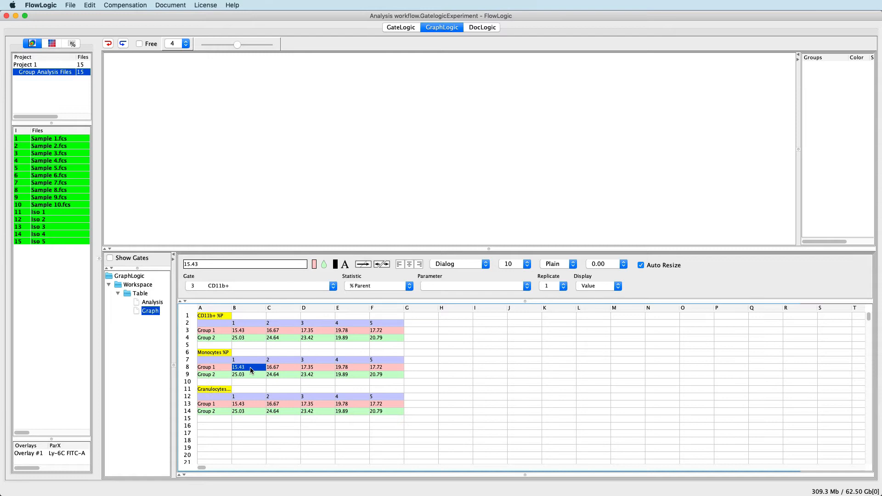
shift+click(372, 375)
click(331, 287)
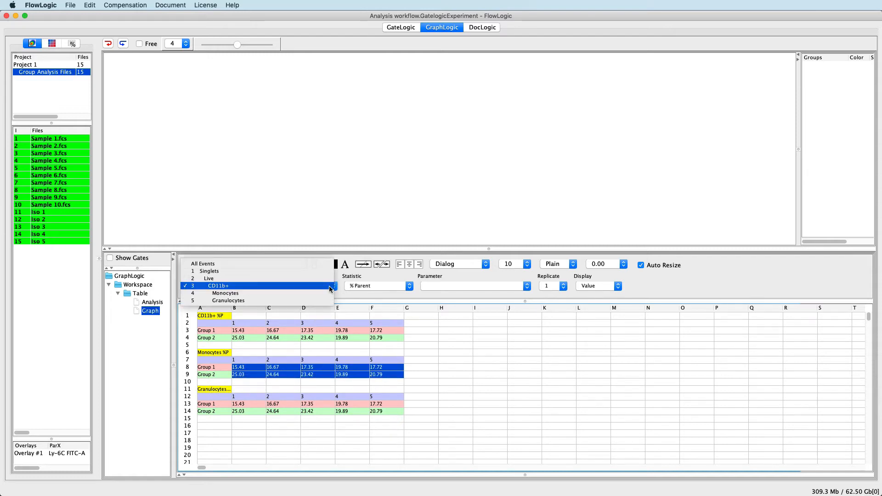
click(323, 294)
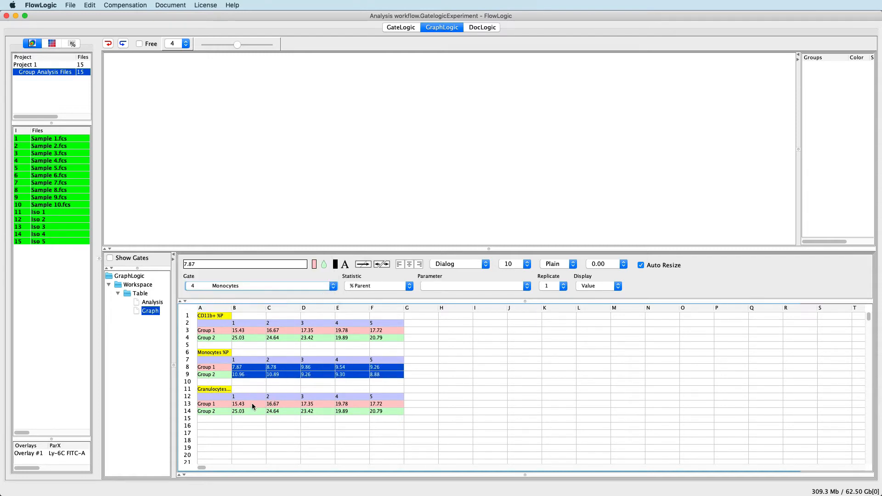
Set the gate to Granulocytes for all values in the third table, cells B13 to F14.
click(252, 403)
shift+click(381, 412)
click(334, 286)
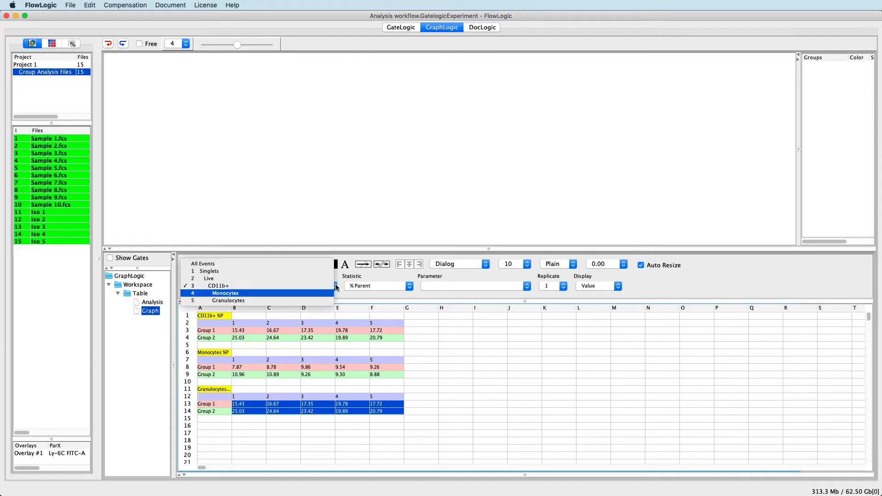
click(318, 300)
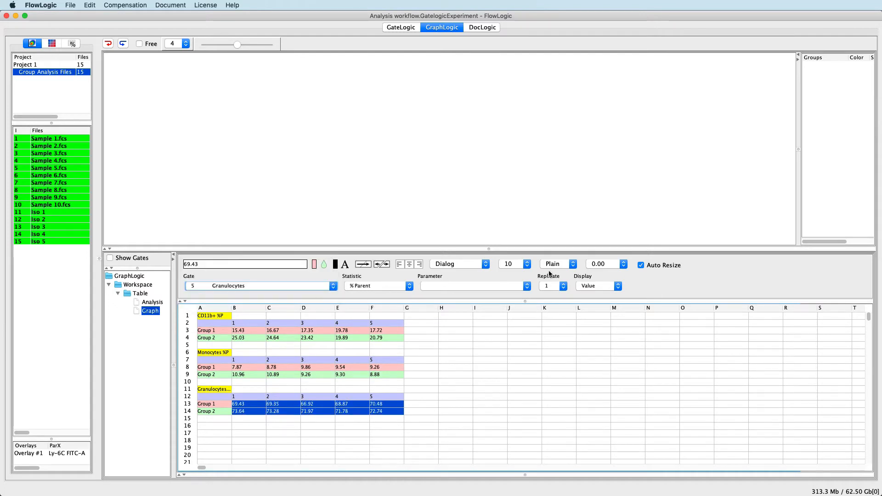
Refit the column widths by switching Auto Resize off and on again, and enlarge the graph area above the tables.
click(641, 265)
click(642, 266)
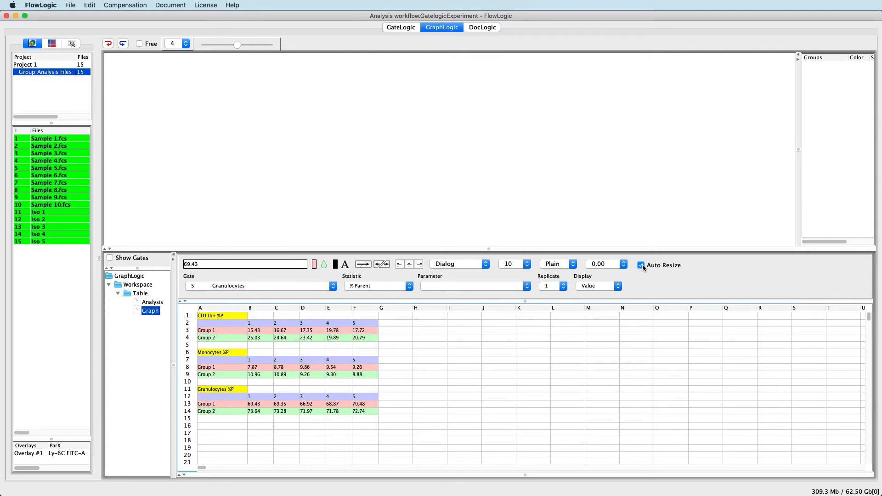
drag(488, 250, 488, 290)
Assign the CD11b+ table in cells A1 to F4 to the workspace's Table entry and display its graph.
click(224, 356)
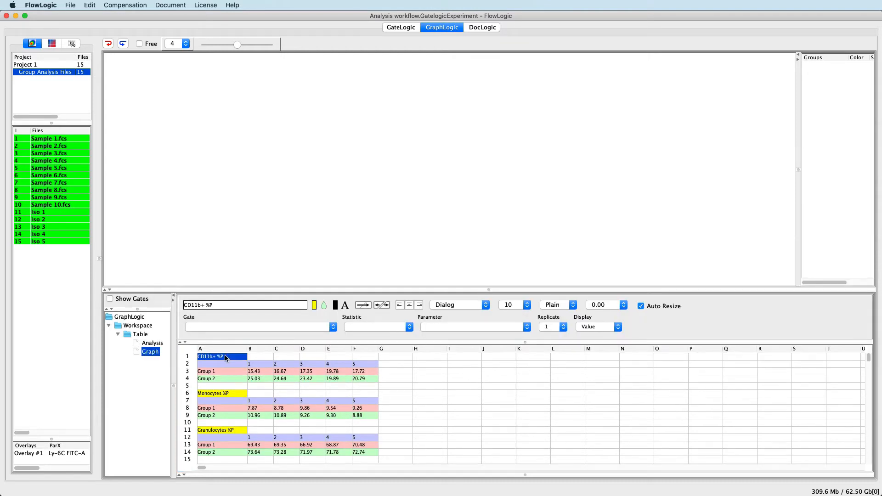
shift+click(356, 381)
drag(198, 357, 142, 337)
click(216, 357)
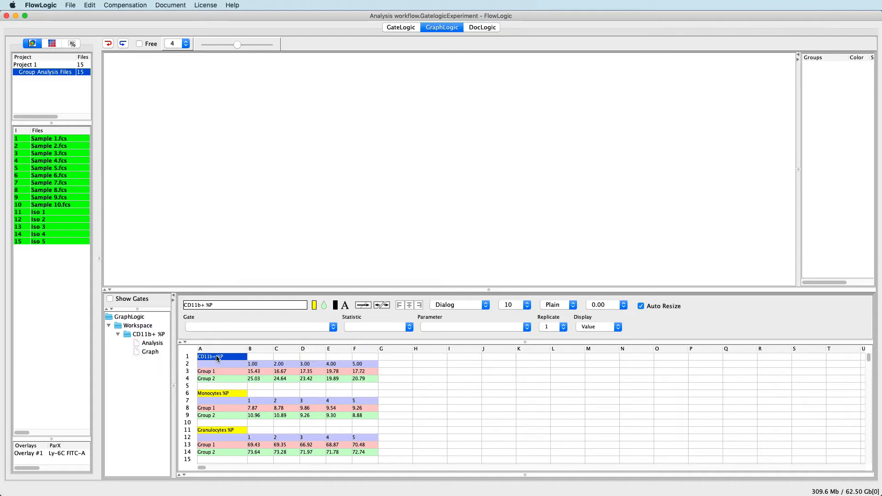
click(146, 352)
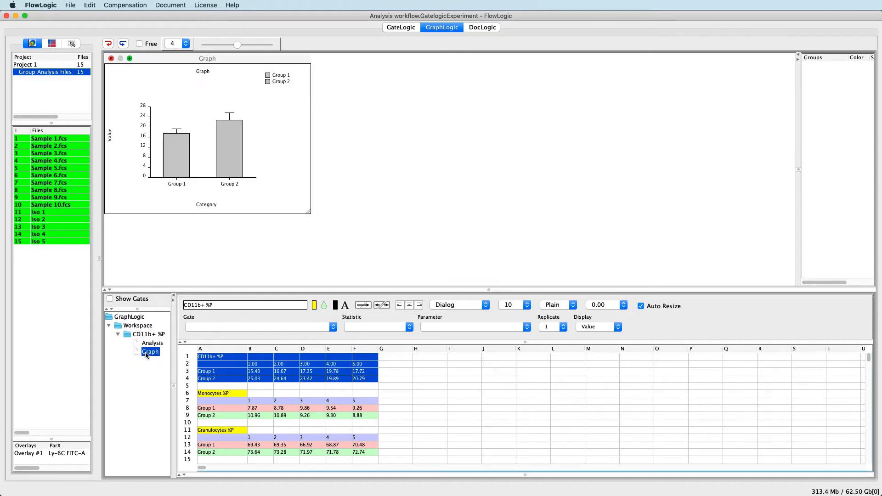
Rename the graph in the workspace tree as CD11b+ %P and refresh its plot title.
right_click(145, 353)
mouse_move(154, 360)
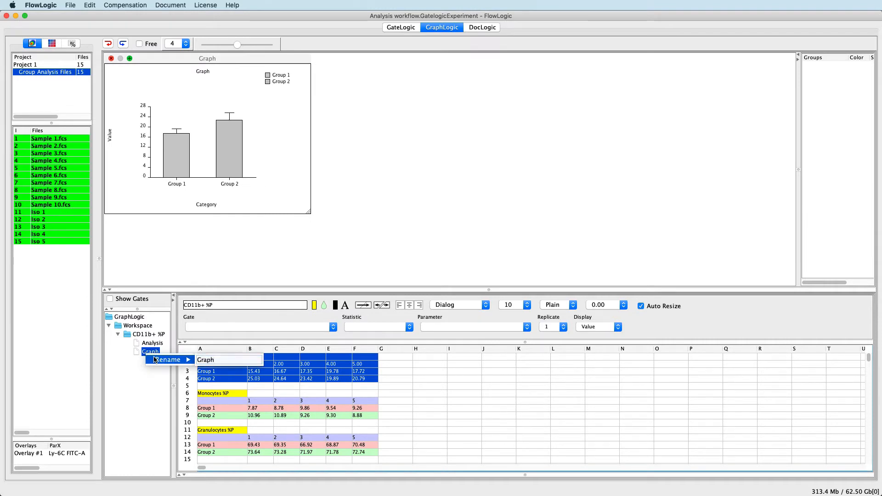
text(CD11b+ %P)
key(Return)
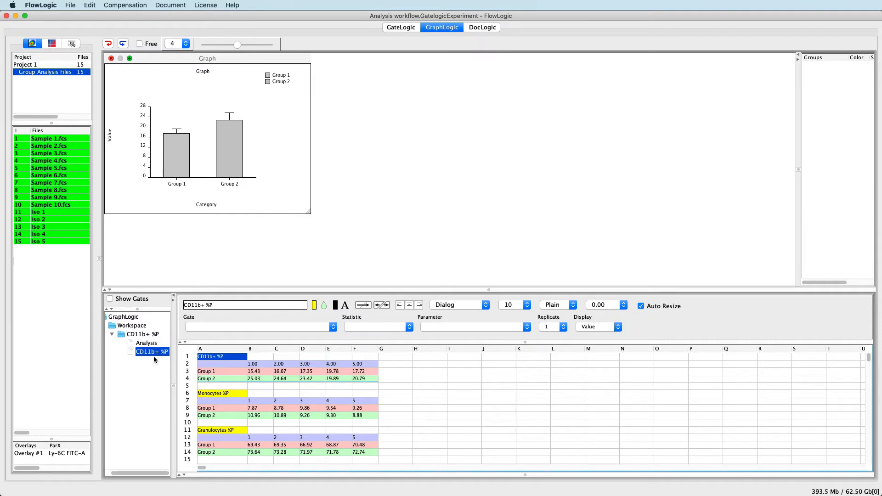
click(153, 354)
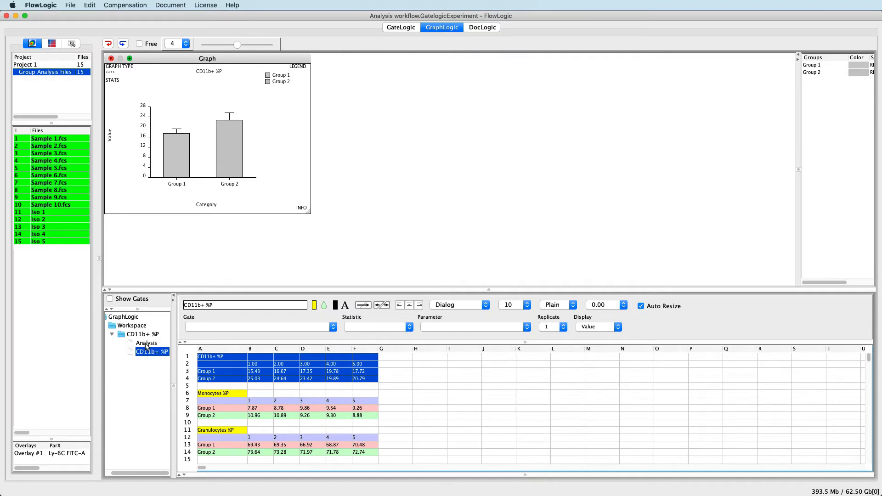
Run unpaired t tests on Group 1 and Group 2 with auto-resized results, and return to the CD11b+ %P table.
click(147, 344)
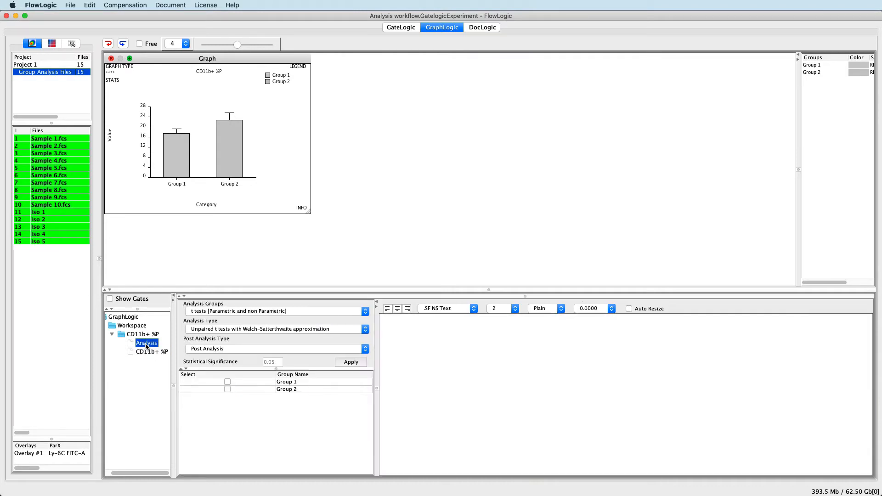
click(219, 329)
click(220, 337)
click(227, 382)
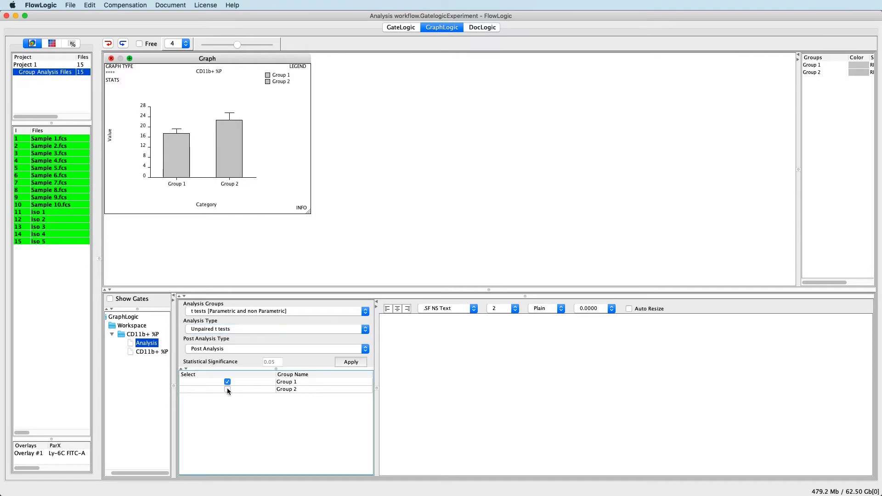
click(227, 390)
click(629, 309)
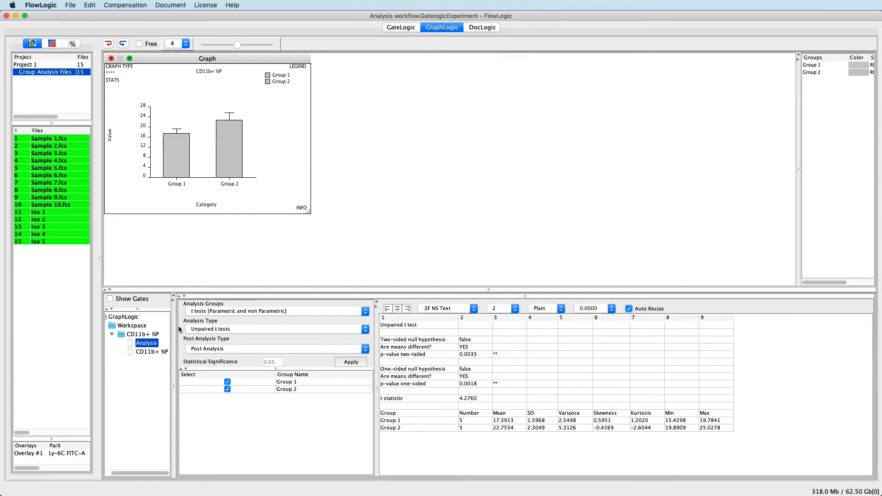
click(124, 333)
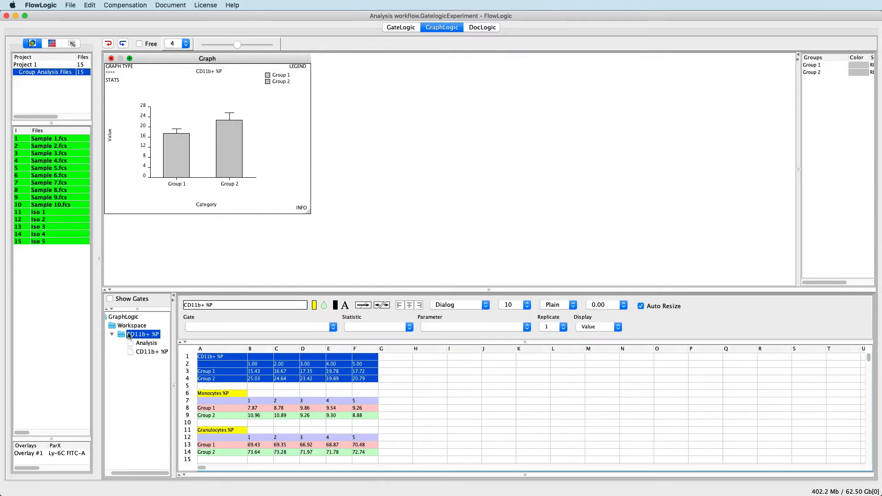
Shrink the graph area slightly and add two new tables to the workspace tree.
drag(222, 289, 221, 271)
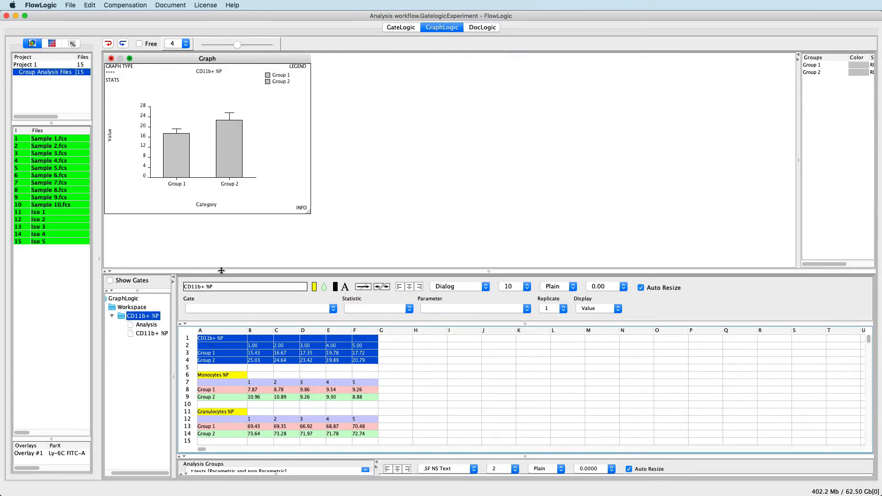
right_click(133, 308)
click(142, 324)
right_click(133, 308)
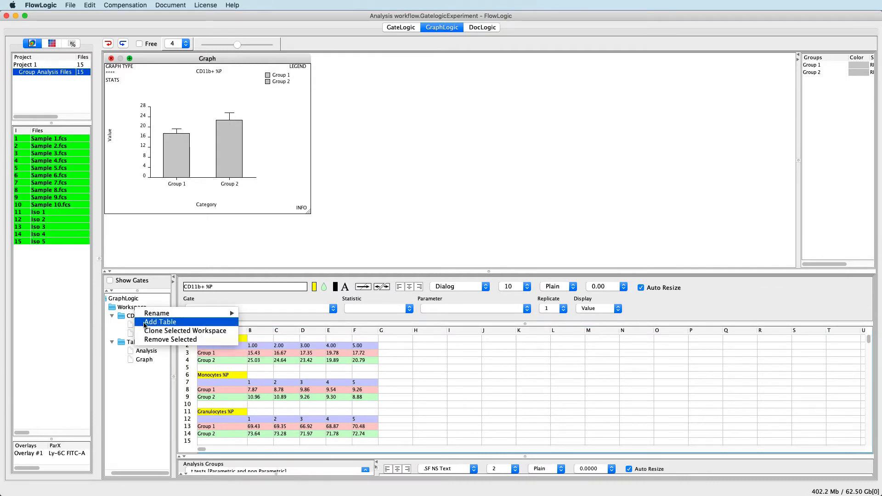
click(142, 324)
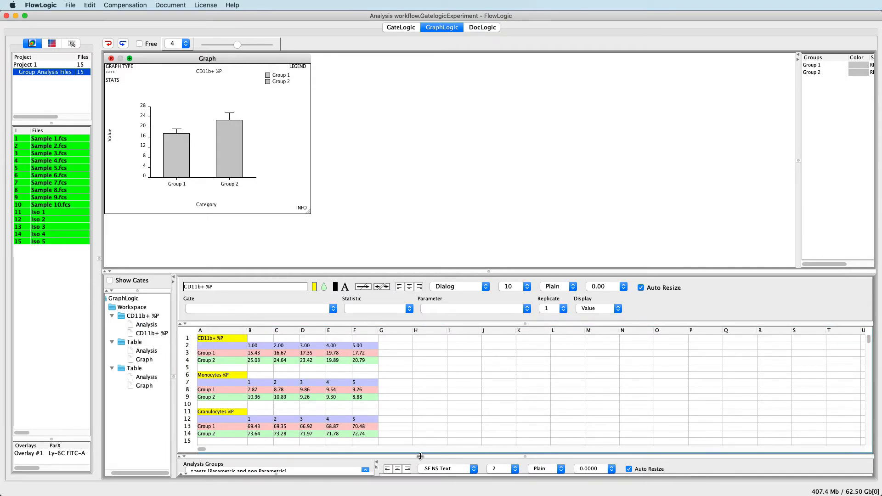
Assign cells A6 to F9 (Monocytes %P) and A11 to F14 (Granulocytes %P) to the two new workspace tables and display both graphs.
drag(421, 456, 417, 492)
drag(234, 374, 356, 398)
drag(244, 382, 135, 343)
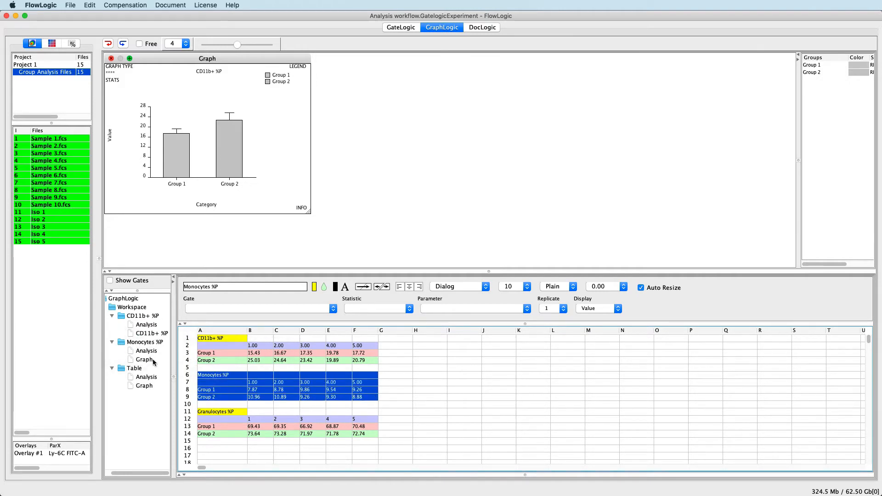
drag(223, 413, 359, 437)
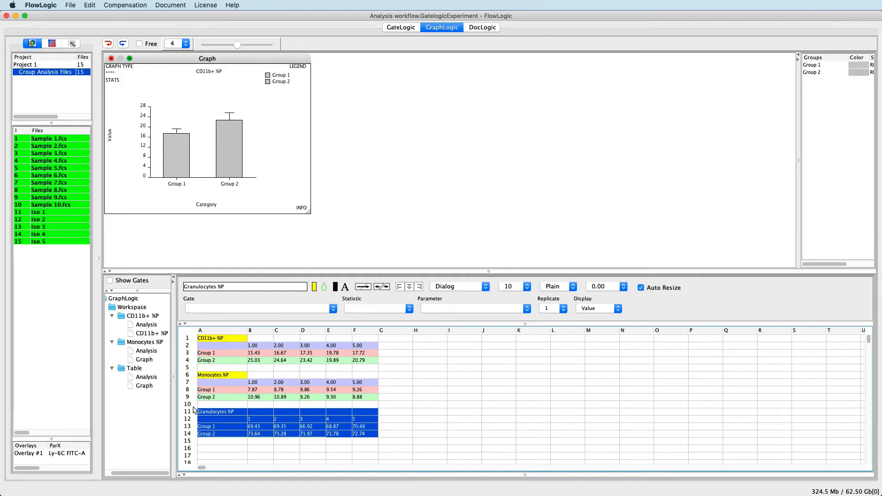
drag(199, 411, 134, 368)
click(143, 359)
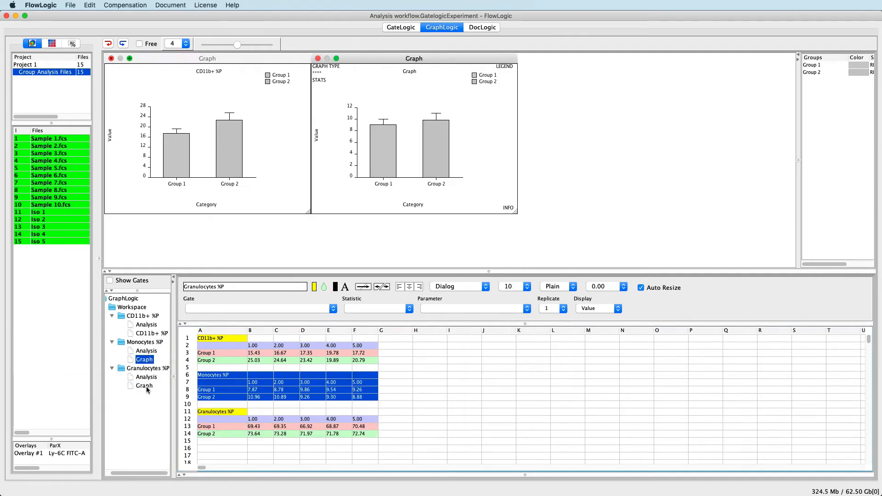
click(144, 386)
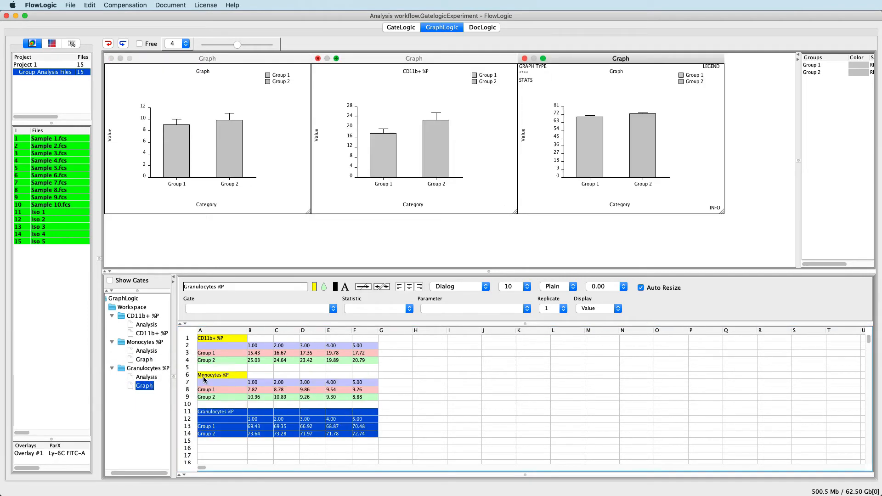
Rename the graph under the Monocytes %P workspace entry as Monocytes %P.
click(203, 377)
right_click(141, 362)
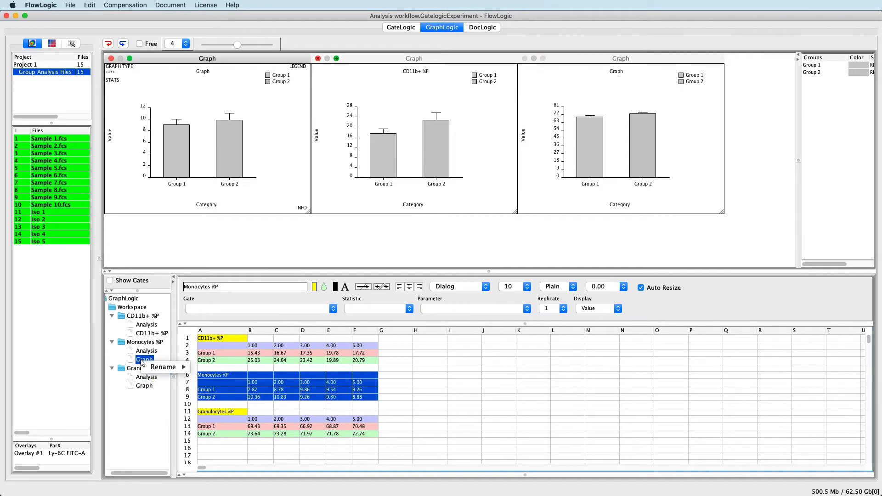
mouse_move(166, 370)
key(Return)
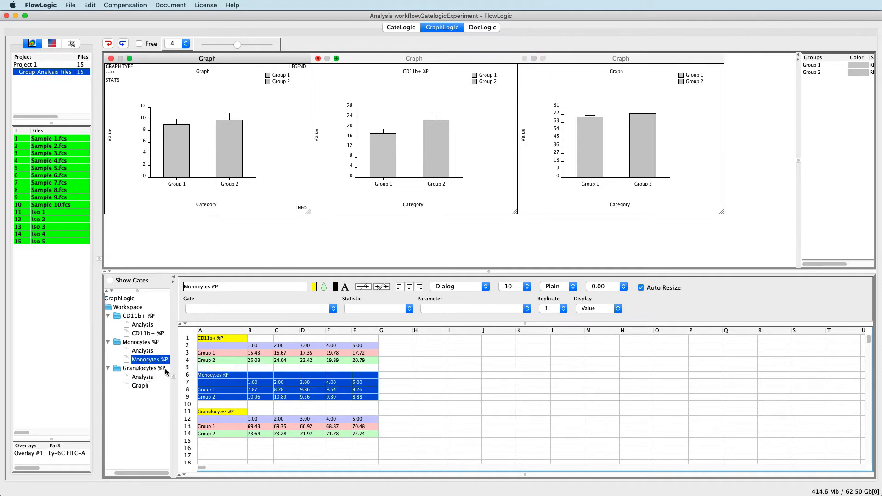
Rename the graph under the Granulocytes %P workspace entry as Granulocytes %P.
click(231, 414)
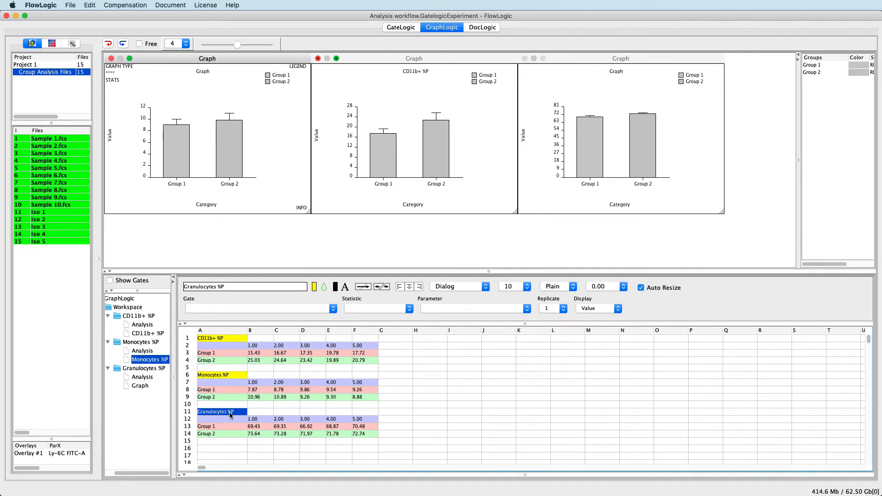
right_click(138, 387)
mouse_move(151, 393)
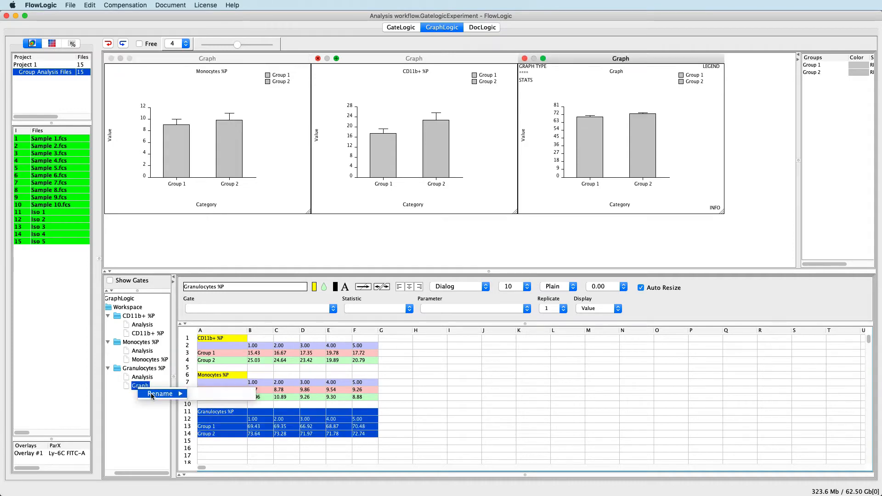
key(Return)
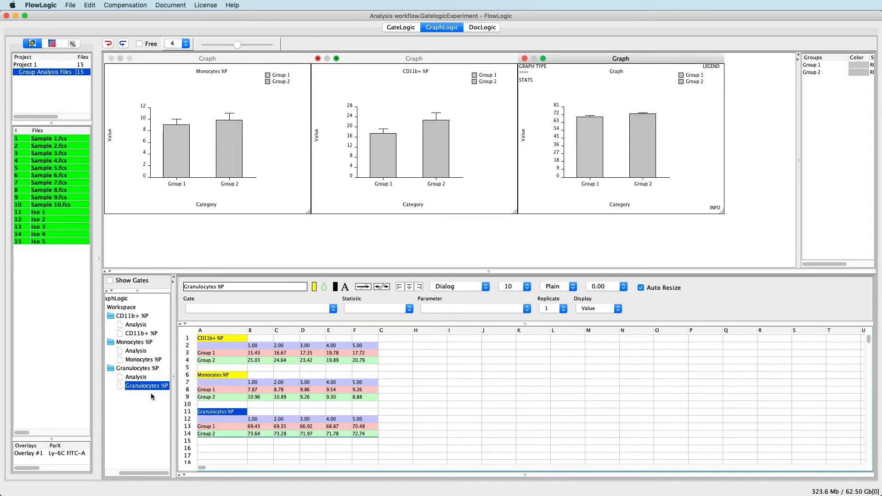
Copy all three tables in cells A1 to F14 and paste them starting at cell H1.
click(211, 340)
shift+click(371, 434)
key(super+c)
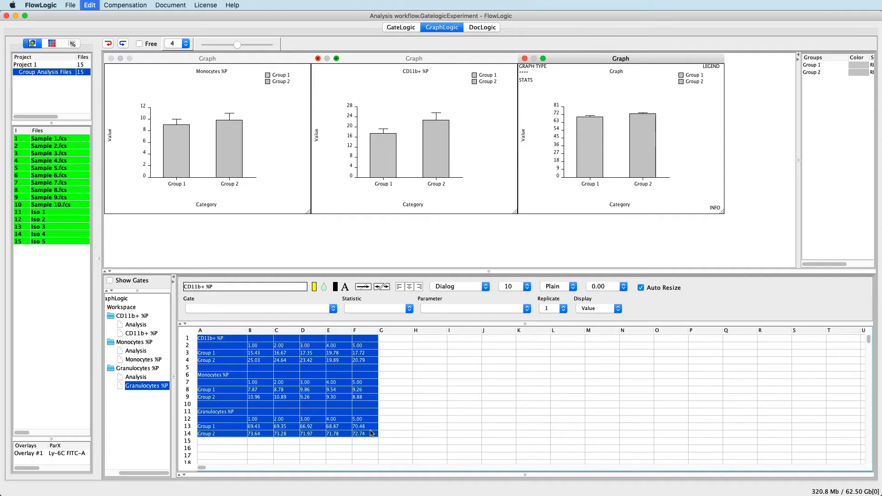
click(425, 341)
key(super+v)
Change the statistic of the copied values in cells I3 to M14 to Event Count.
drag(473, 353, 581, 435)
click(360, 308)
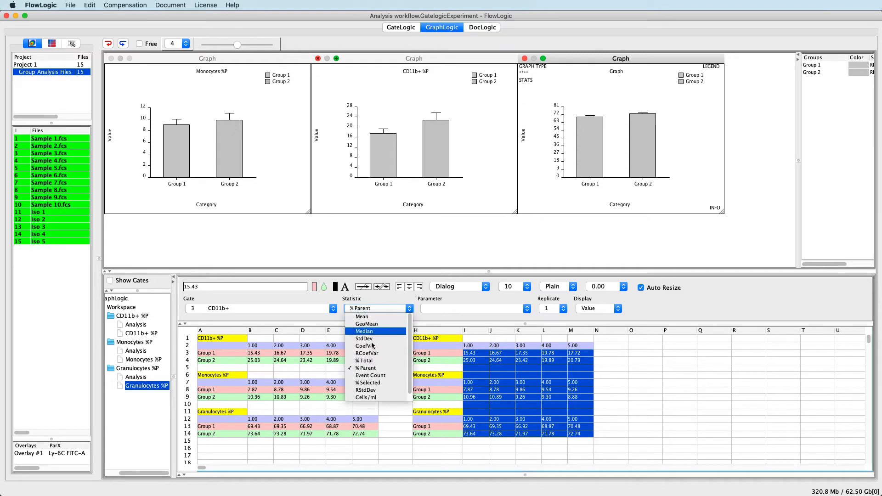
click(374, 375)
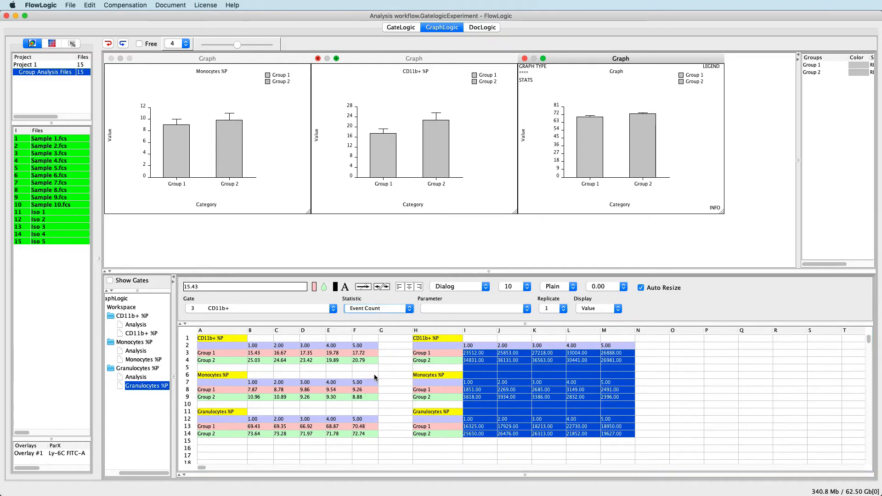
click(672, 434)
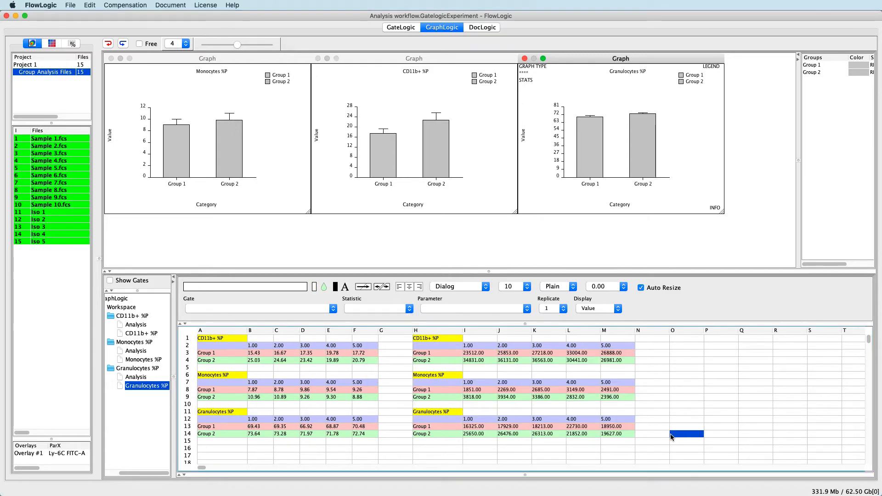
click(679, 339)
right_click(679, 341)
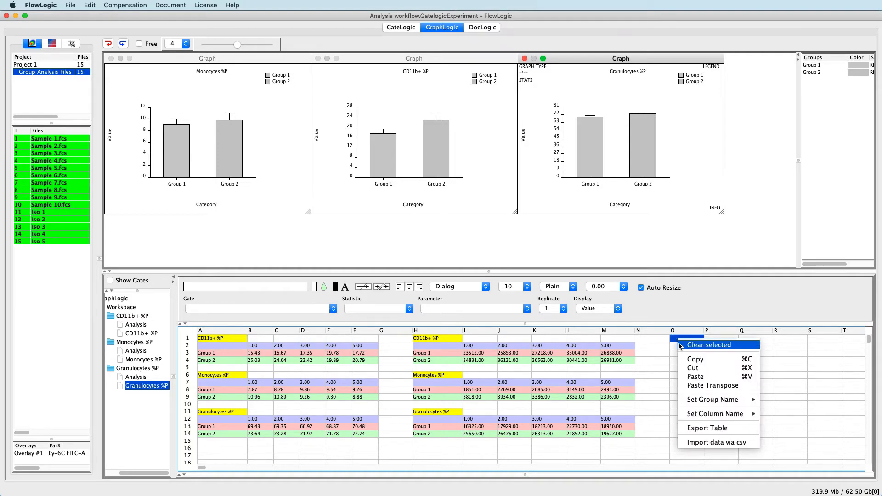
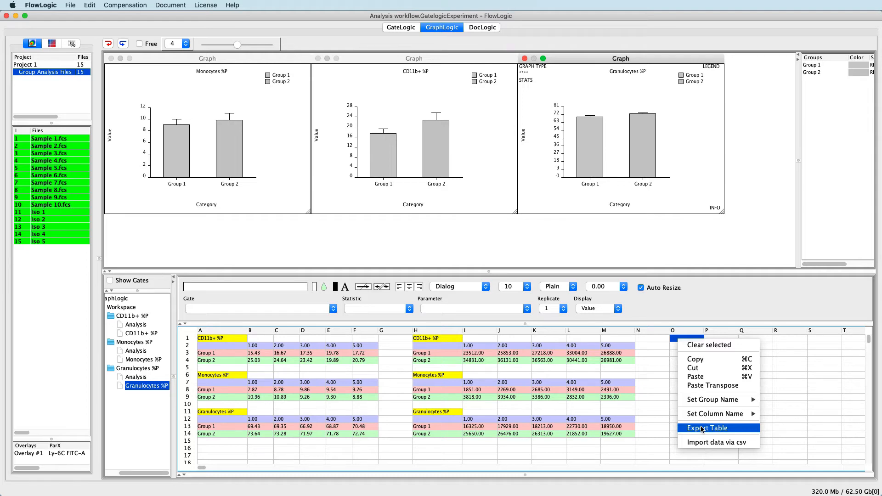
click(673, 339)
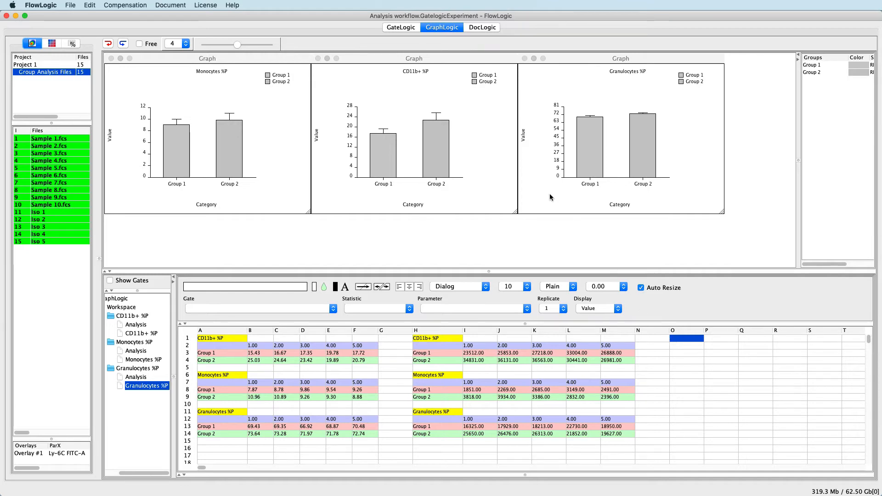
Switch to GateLogic, close the Overlay #1 plot, and open the Sample 1.fcs and Singlets plots.
click(393, 28)
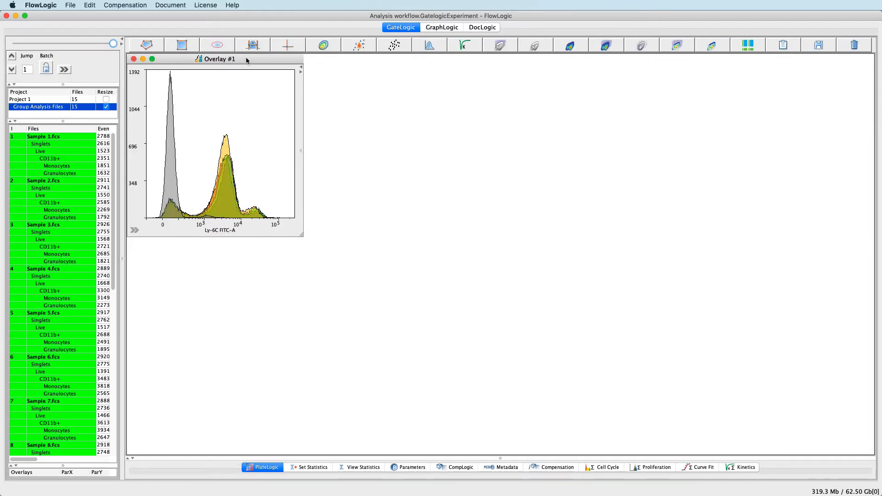
click(132, 60)
double_click(73, 136)
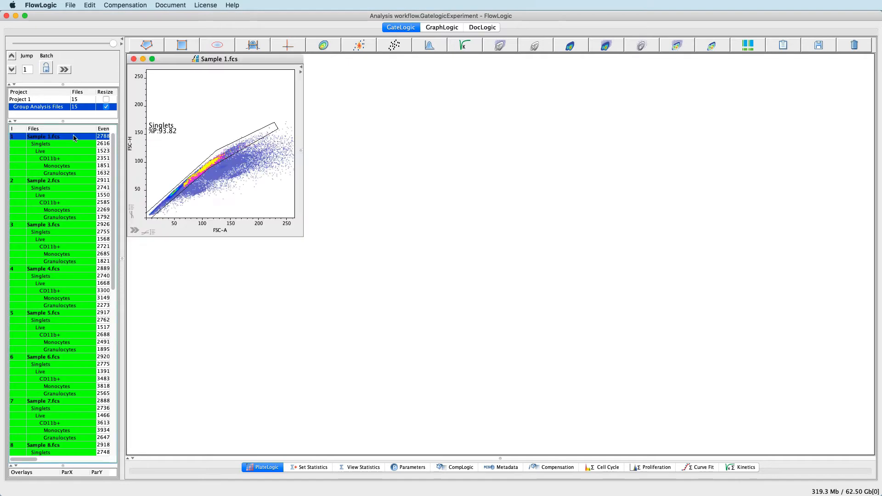
double_click(74, 144)
Move the Live gate off the main population, check the effect in GraphLogic, and return the gate to its original position.
drag(382, 199, 402, 148)
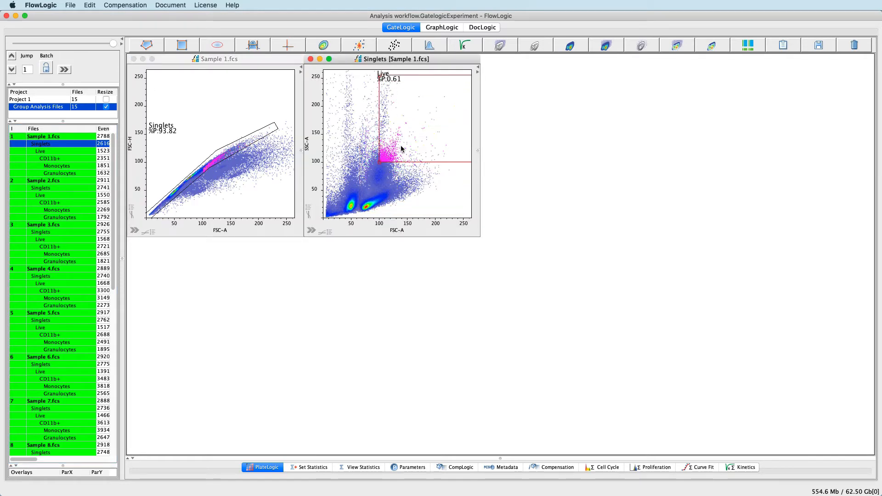
click(440, 28)
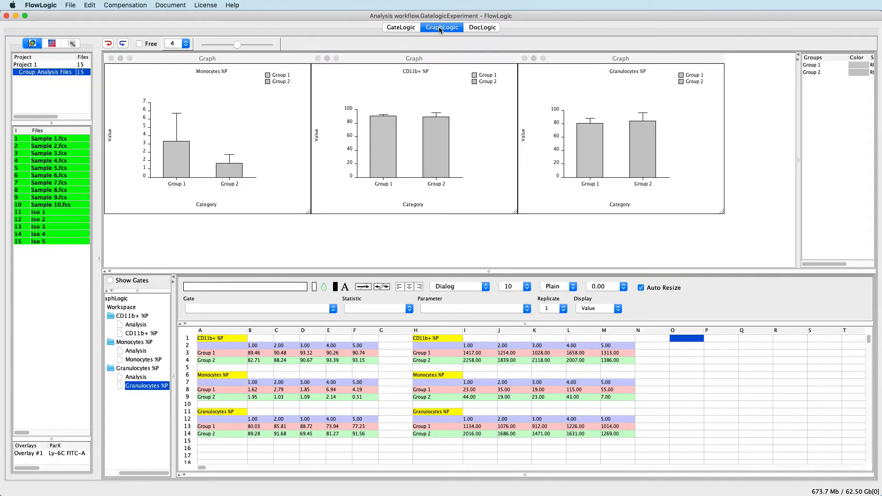
click(402, 28)
drag(412, 119, 390, 172)
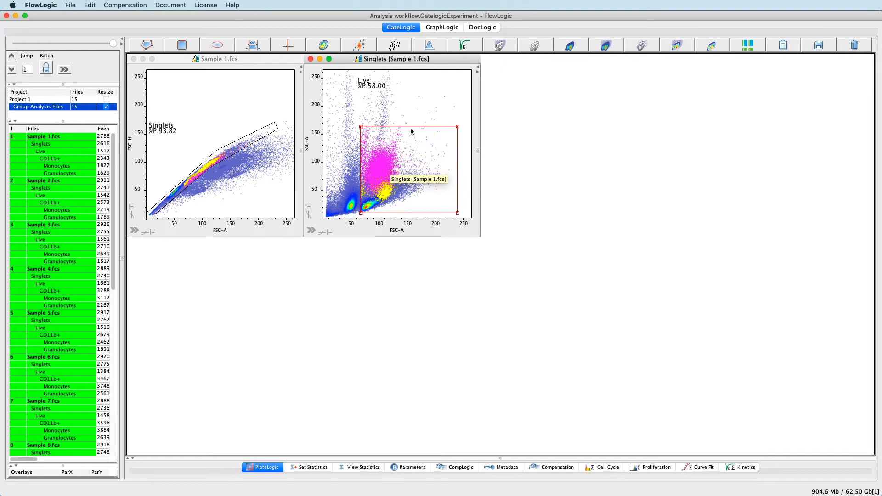
click(442, 29)
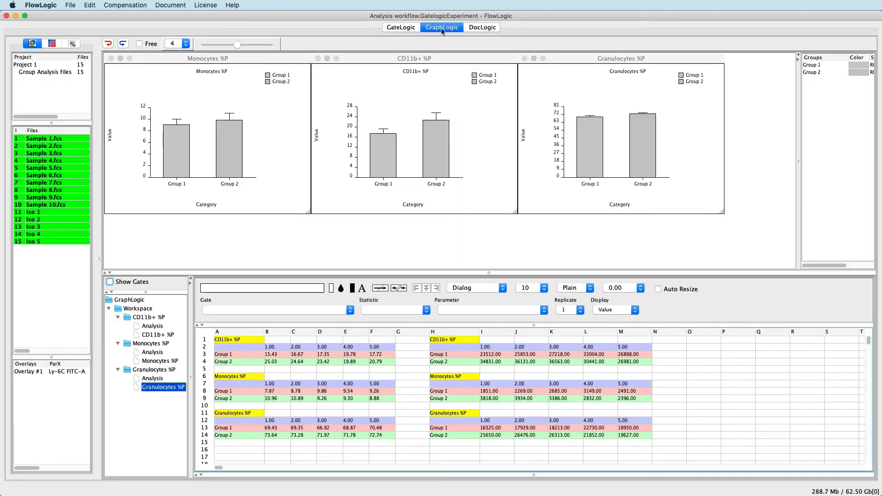
Close the CD11b+ %P and Granulocytes %P graphs, keeping only the Monocytes %P graph open.
click(316, 59)
click(317, 59)
click(365, 98)
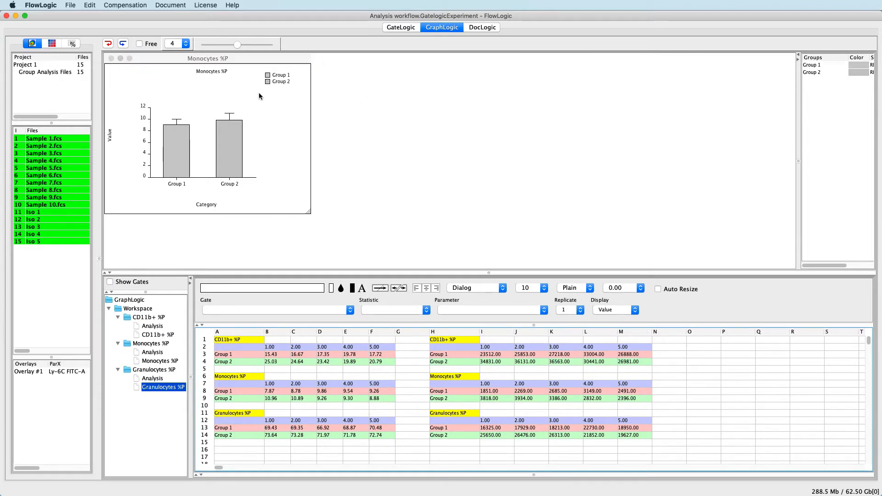
Review the Monocytes %P graph's options for graph type, significance stars, statistics and legend.
click(201, 95)
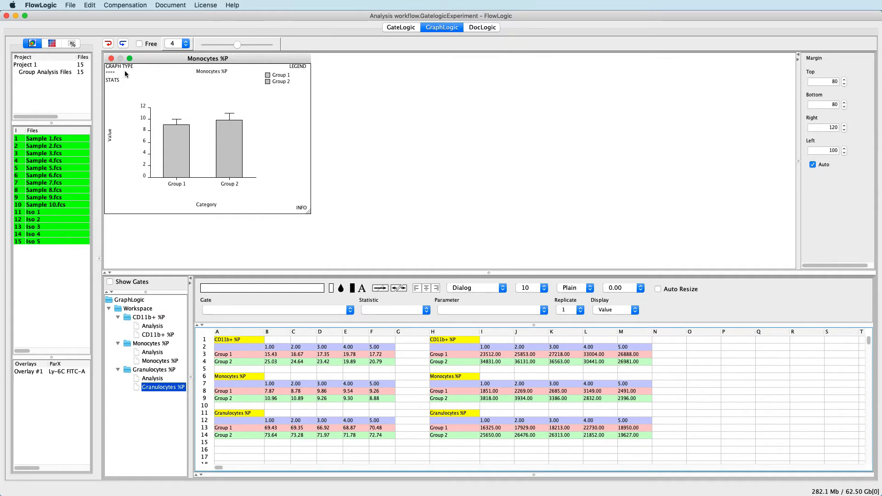
click(110, 68)
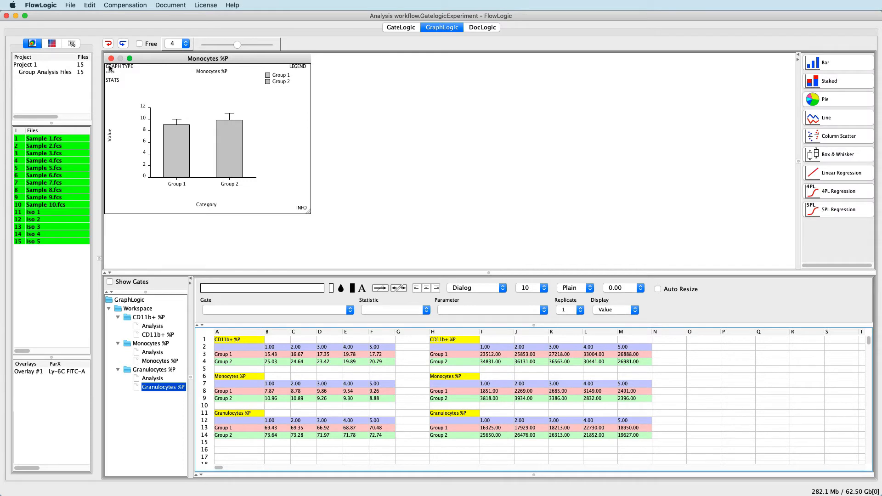
click(109, 75)
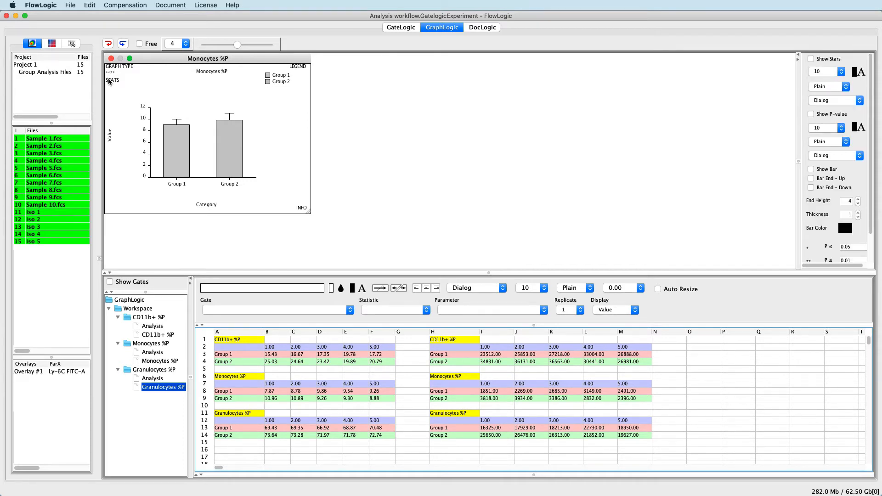
click(109, 81)
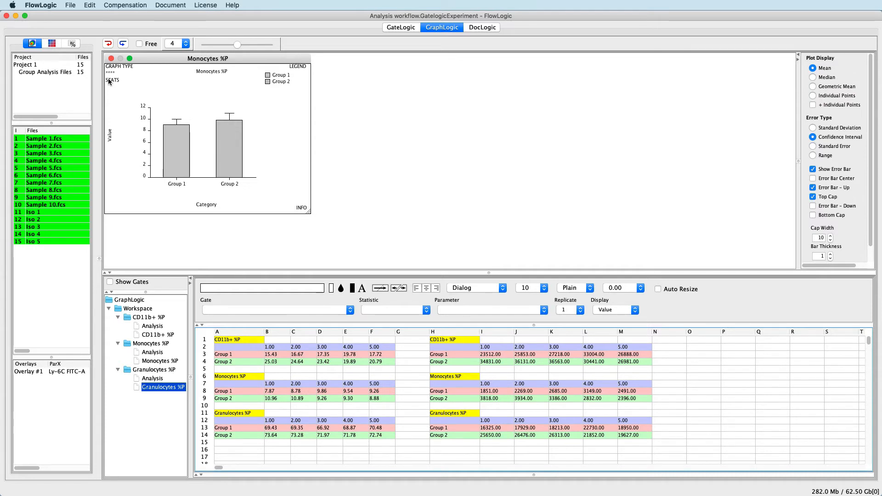
click(291, 66)
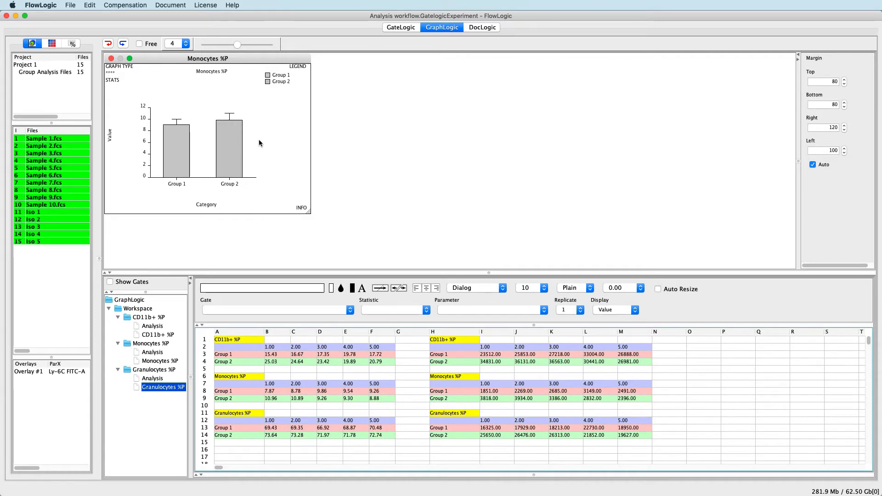
Color the Monocytes %P graph's Group 1 bar blue and its Group 2 bar red.
click(175, 148)
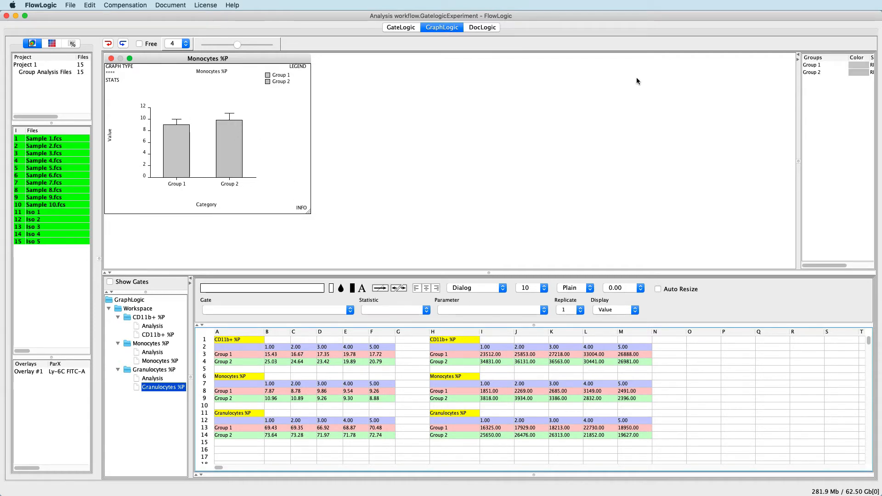
click(858, 65)
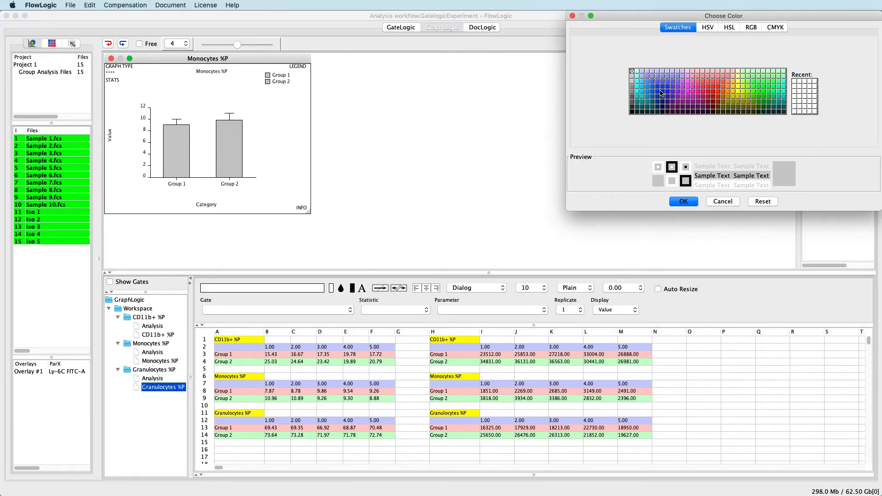
click(663, 92)
click(684, 202)
click(857, 71)
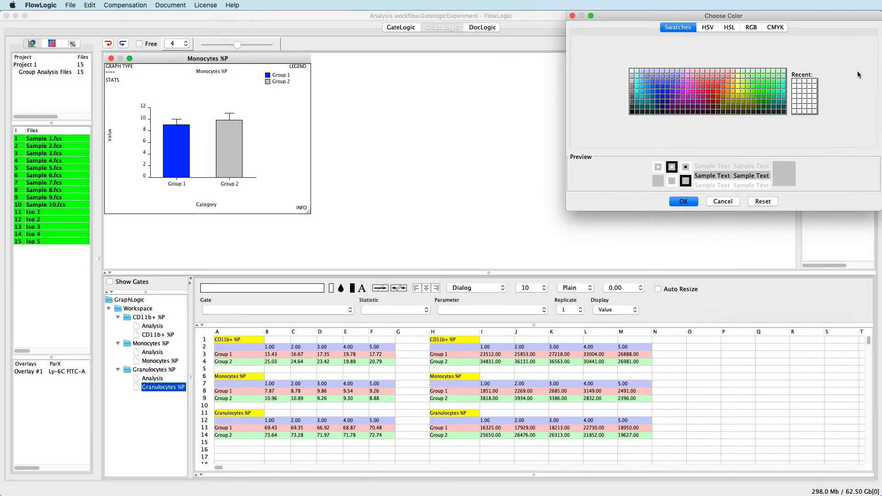
click(713, 94)
click(684, 201)
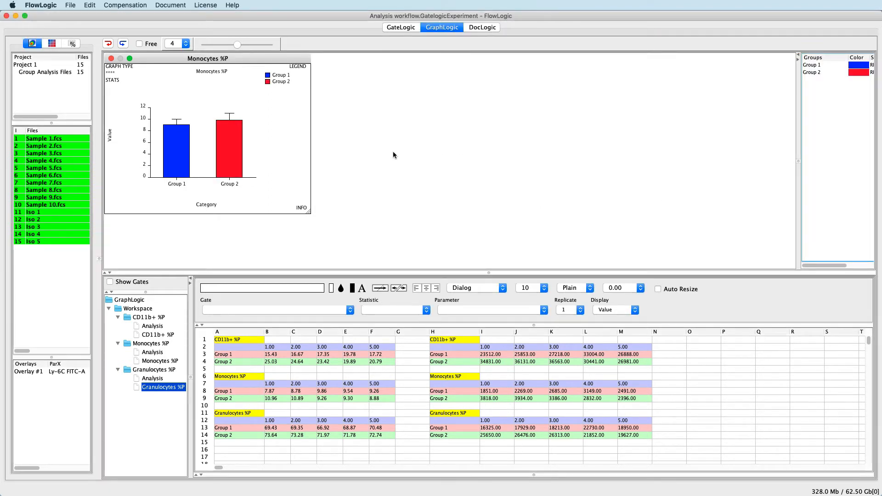
Show the Monocytes %P graph's Y axis labels with one decimal place.
click(150, 115)
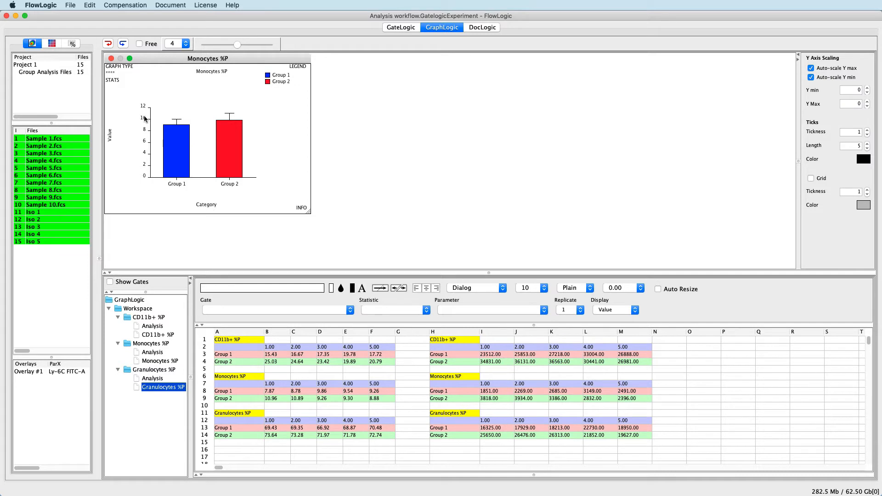
click(144, 118)
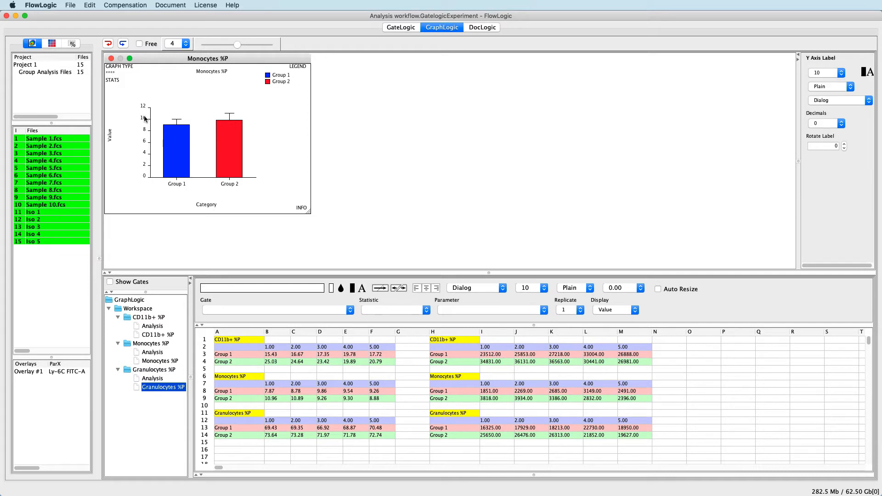
click(842, 124)
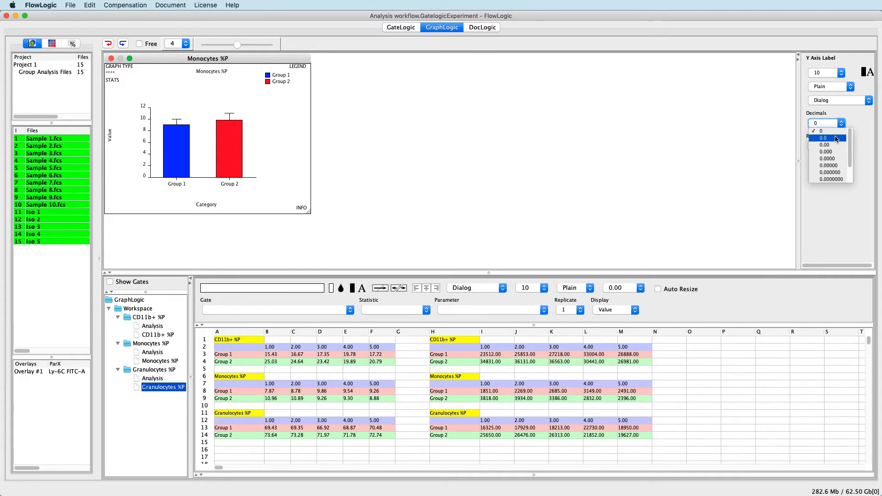
click(835, 138)
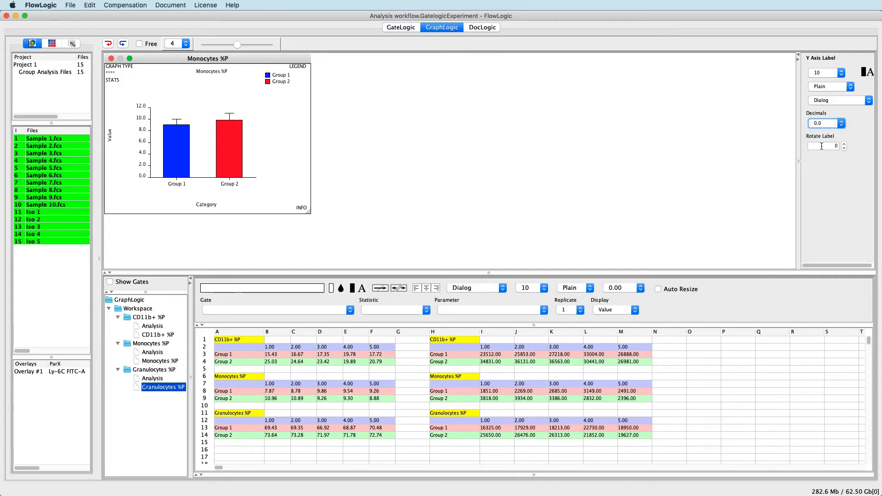
Rotate the graph's X axis group labels to -30.
click(230, 184)
click(823, 146)
text(-30)
key(Return)
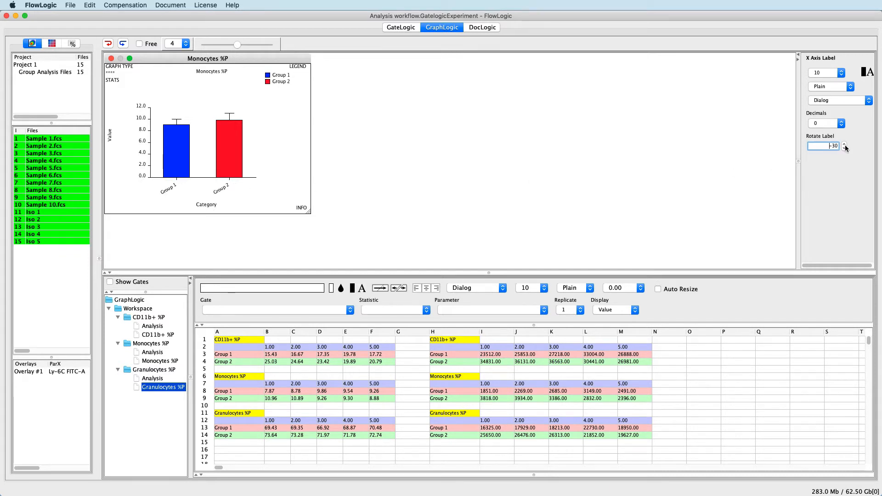
Move the graph's legend down beside the Group 2 bar, and turn off its display.
click(275, 80)
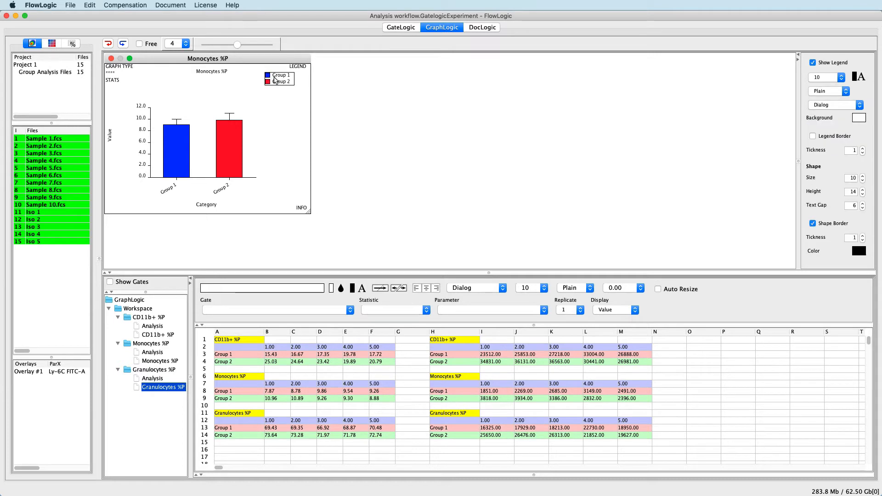
drag(275, 80, 273, 171)
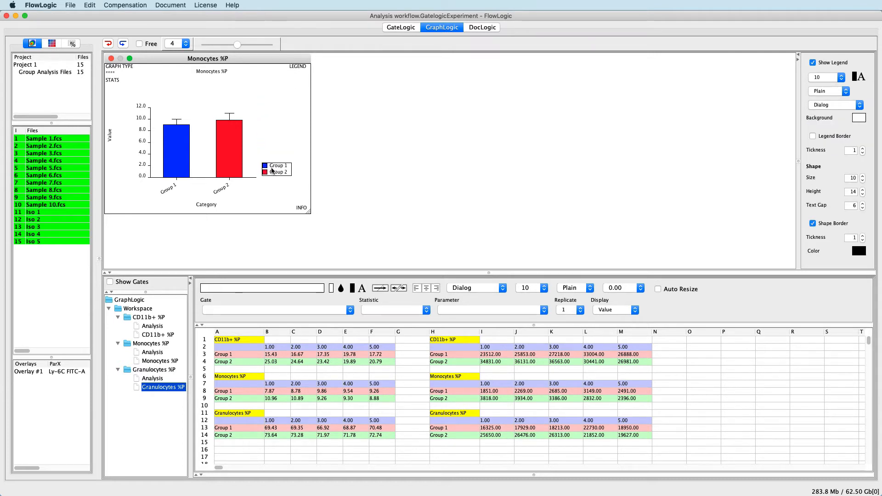
click(813, 63)
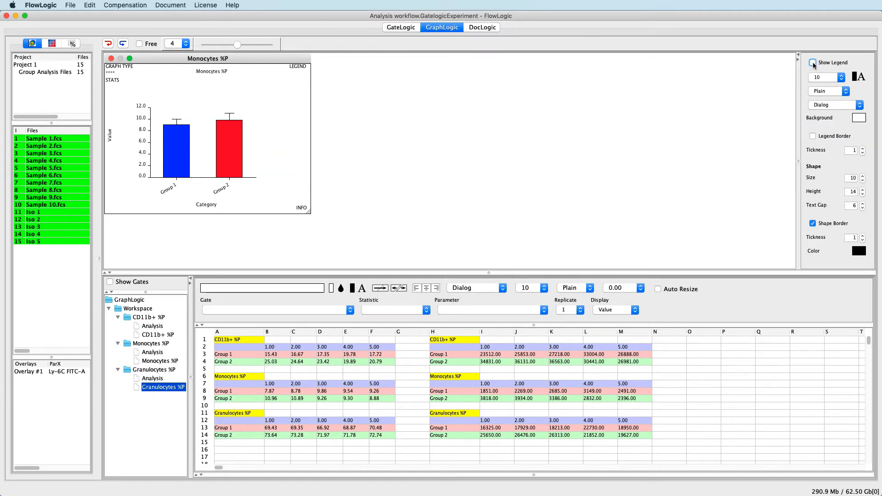
Format the Monocytes %P graph title in size 18 bold blue and move it closer above the bars.
click(218, 73)
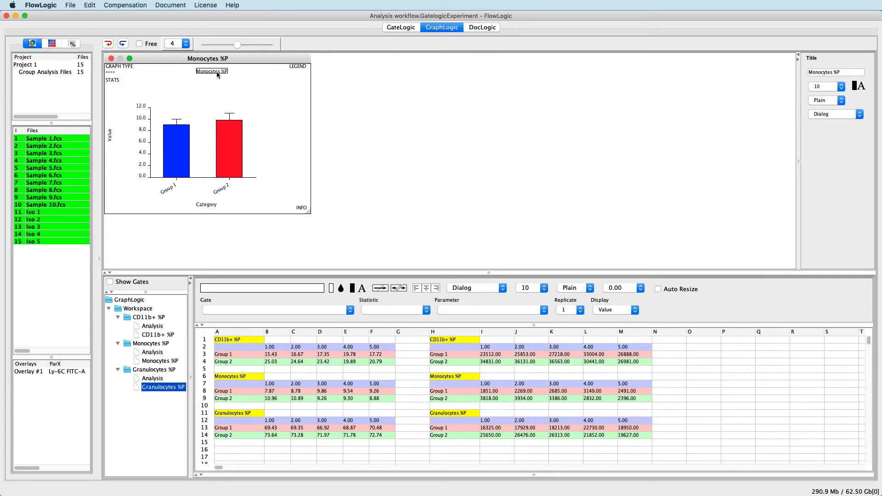
click(841, 87)
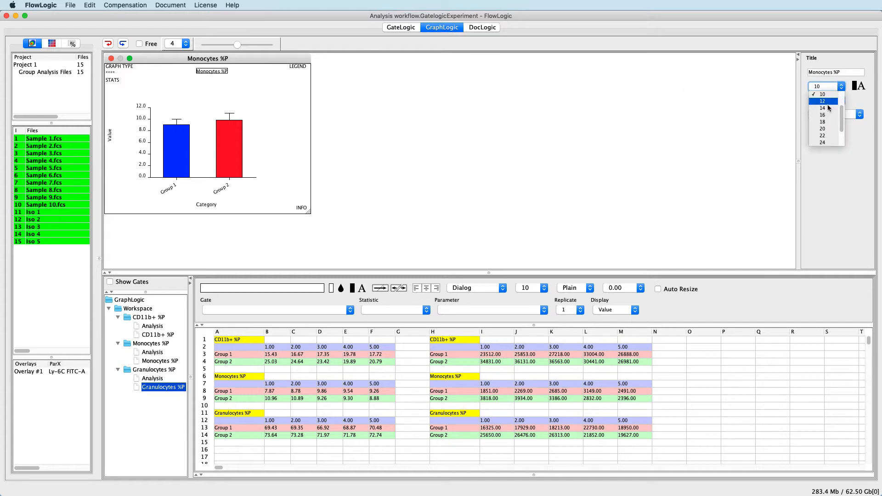
click(823, 122)
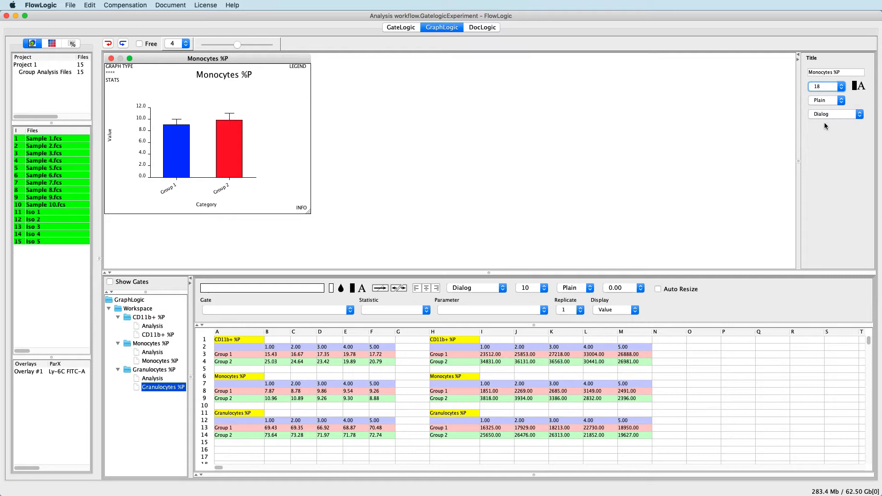
click(855, 86)
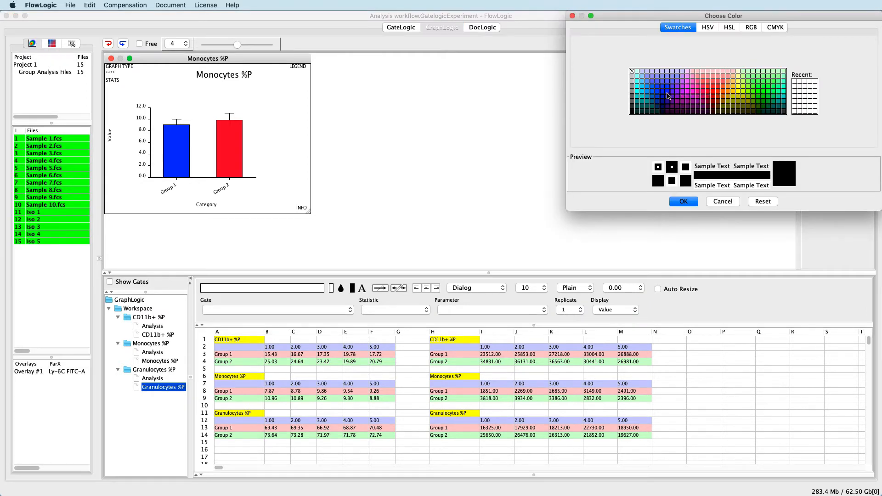
click(668, 96)
click(684, 202)
click(835, 100)
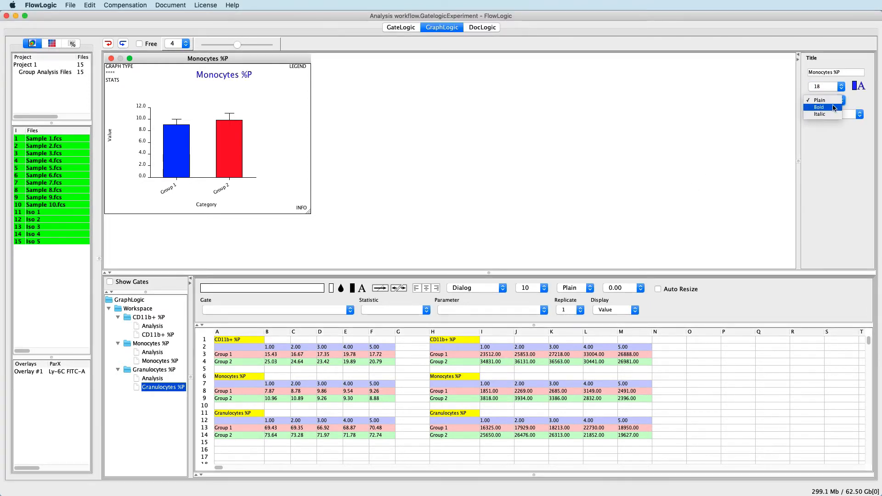
click(835, 107)
drag(236, 78, 214, 94)
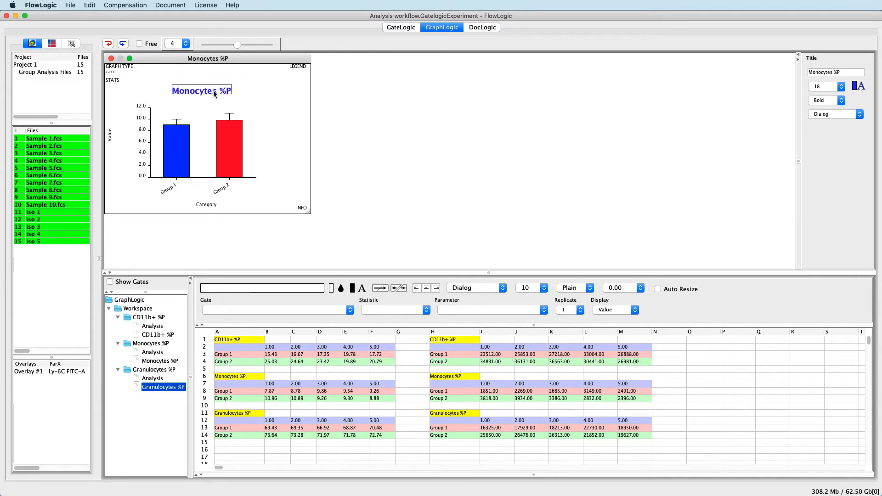
Set the font size of the graph's Category axis title to 12.
click(209, 205)
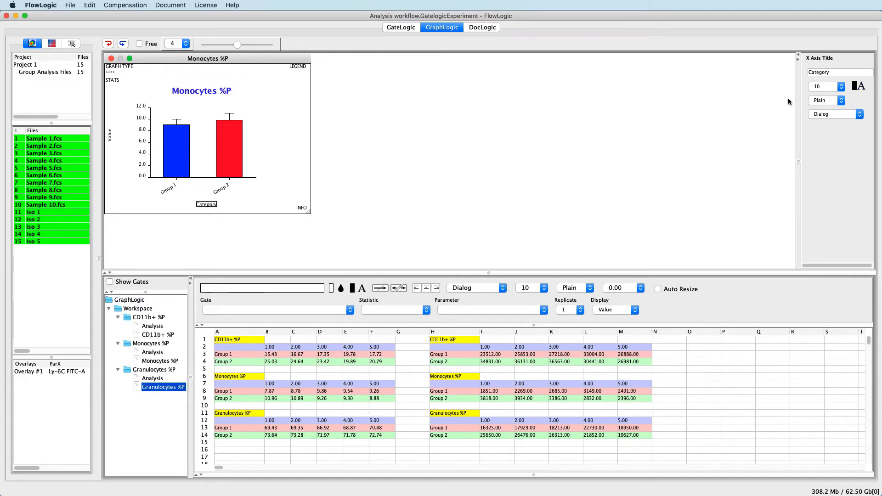
click(840, 87)
click(831, 103)
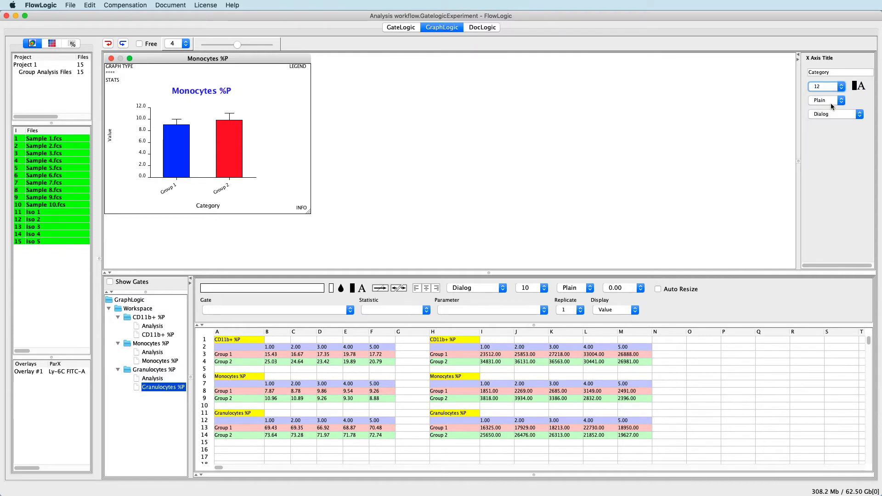
Move the Y axis title closer to the axis, change its text to %Parent and set its font size to 12.
click(114, 138)
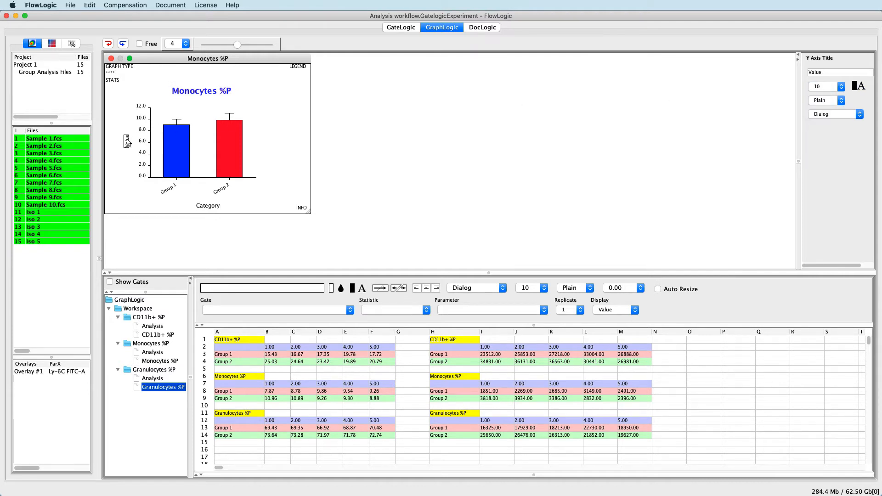
drag(826, 73, 803, 73)
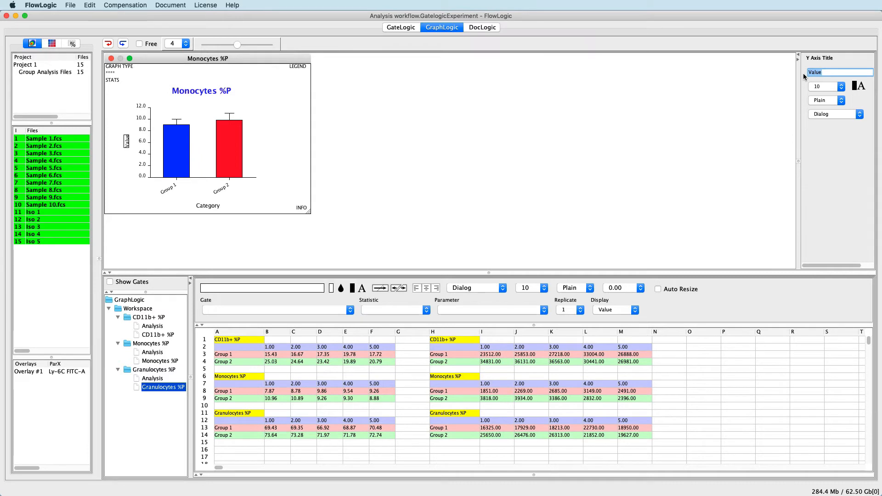
text(%Parent)
click(839, 87)
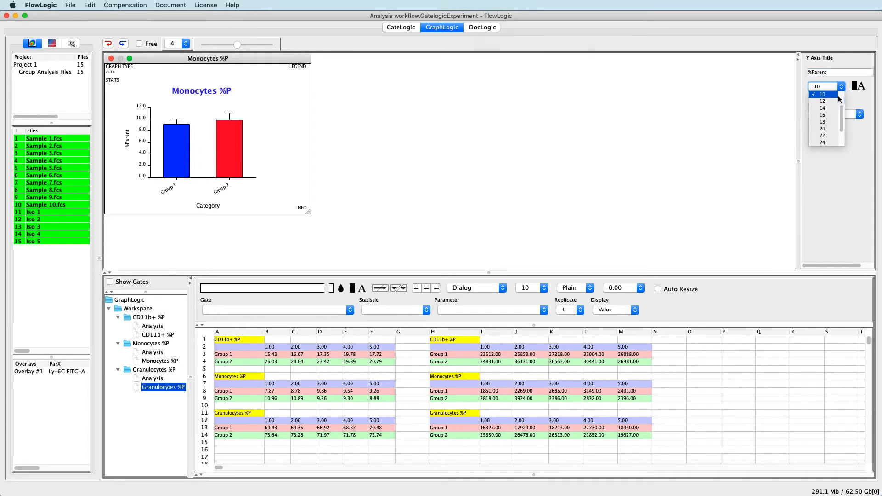
click(833, 101)
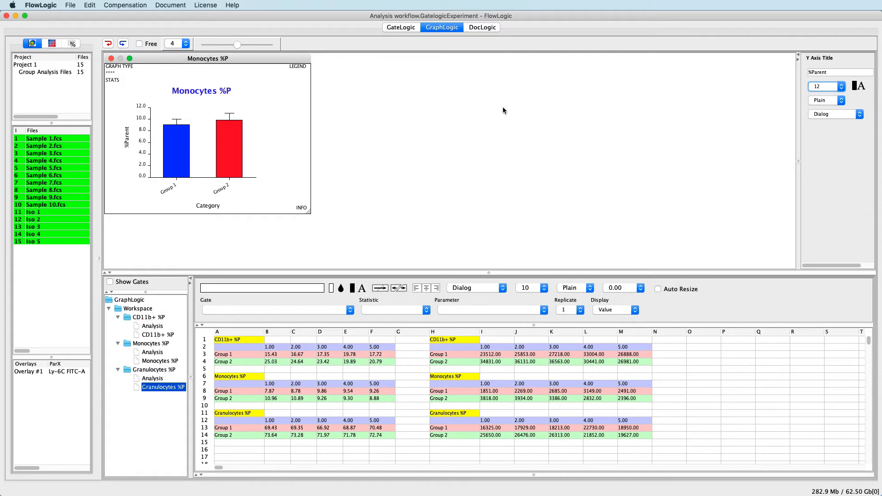
Place the Monocytes %P graph on the DocLogic page and move its Category title below the group labels.
click(486, 28)
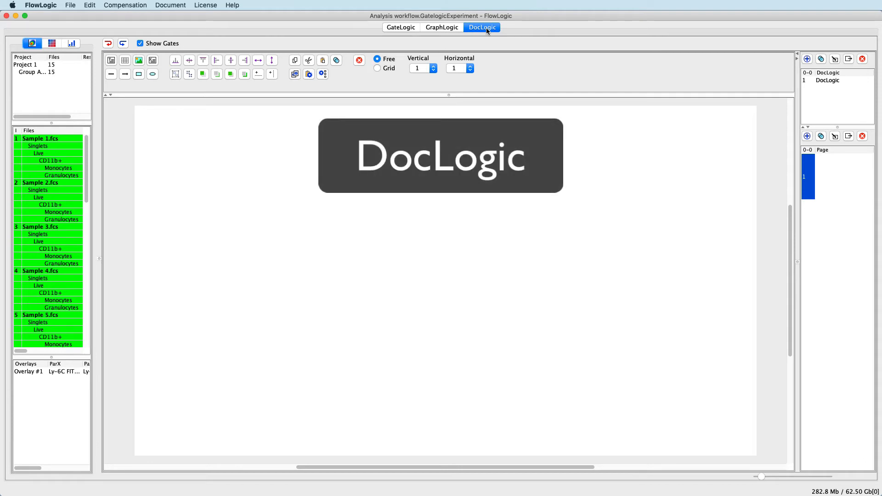
click(72, 43)
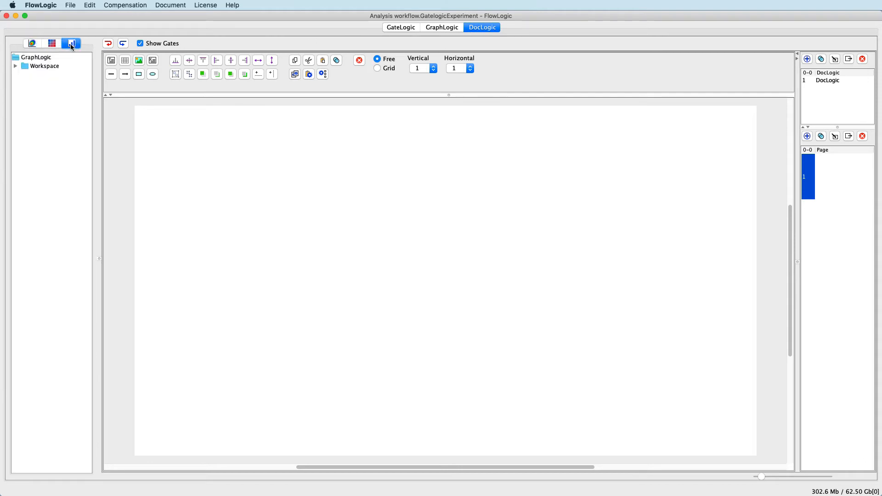
click(16, 67)
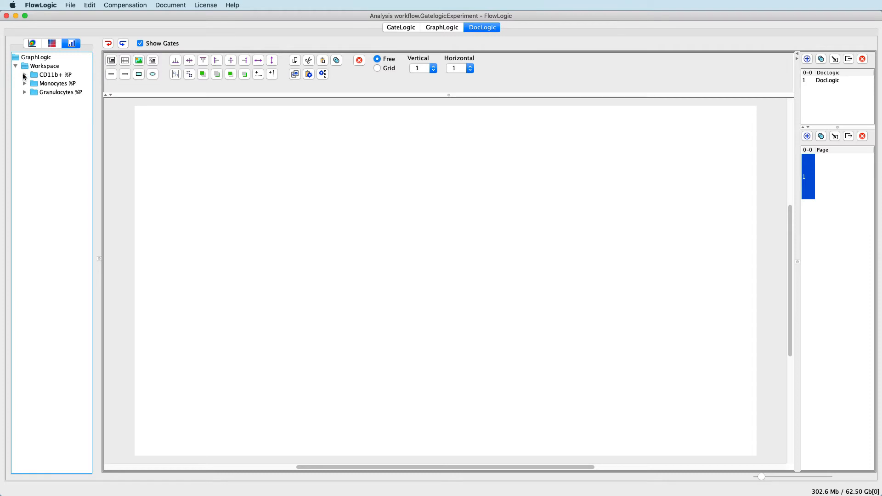
click(24, 83)
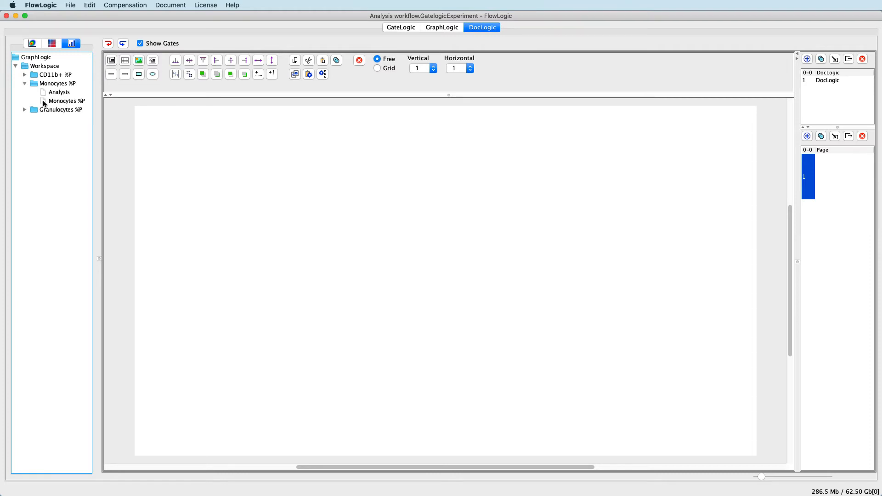
drag(46, 102, 170, 147)
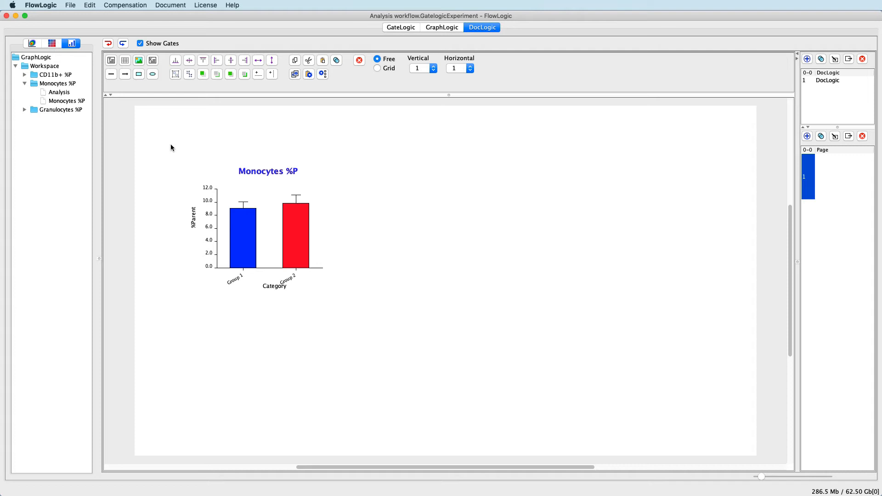
drag(272, 287, 265, 300)
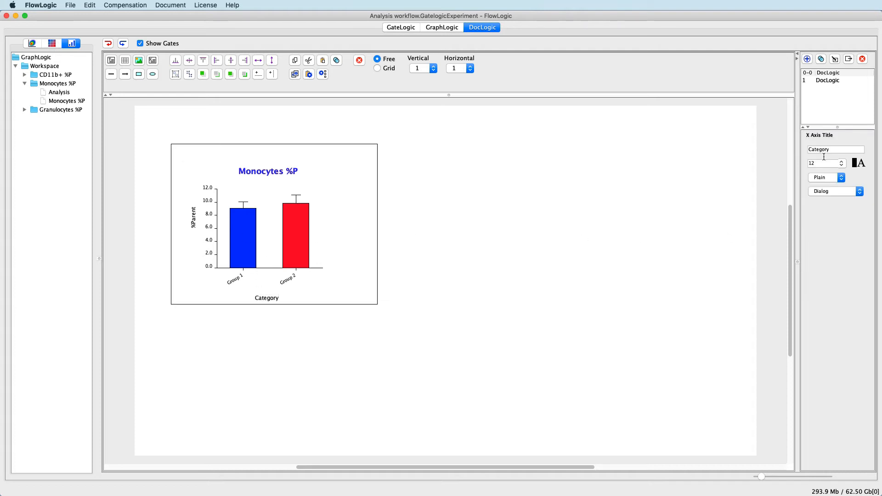
Try the Monocytes %P graph on the page as stacked, pie, line, column scatter and box and whisker types.
click(289, 236)
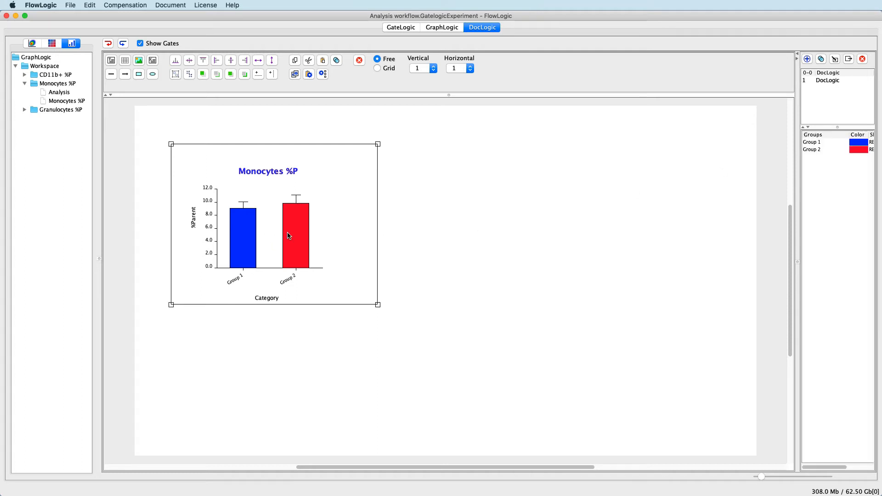
click(183, 167)
click(176, 148)
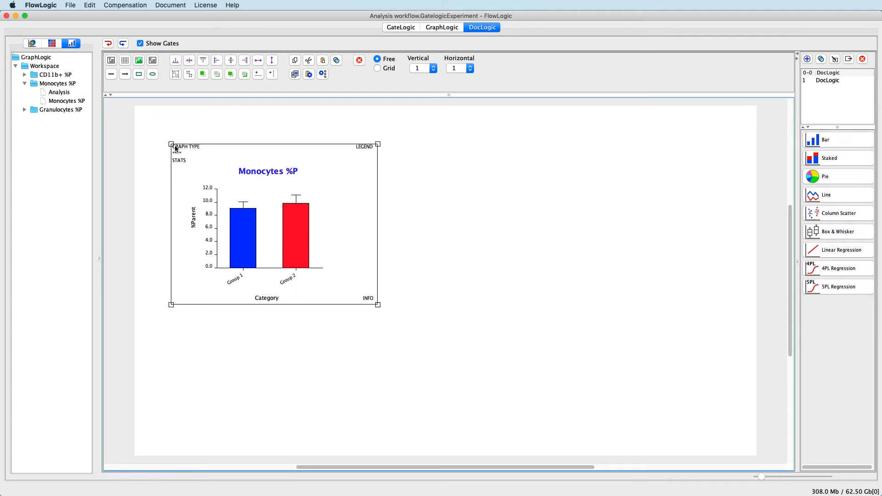
click(812, 161)
click(822, 179)
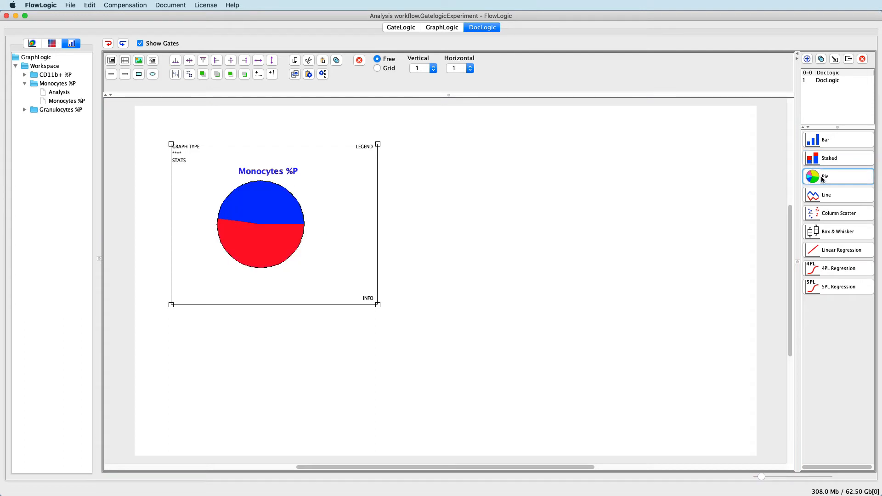
click(823, 195)
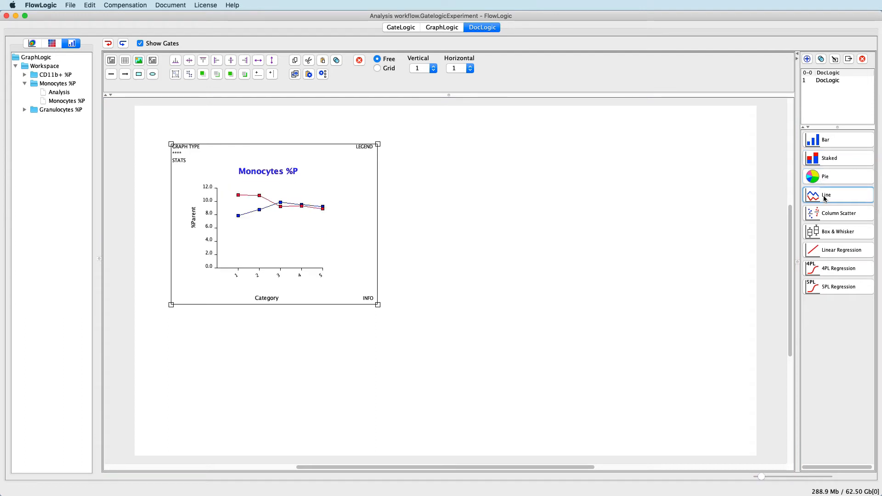
click(829, 214)
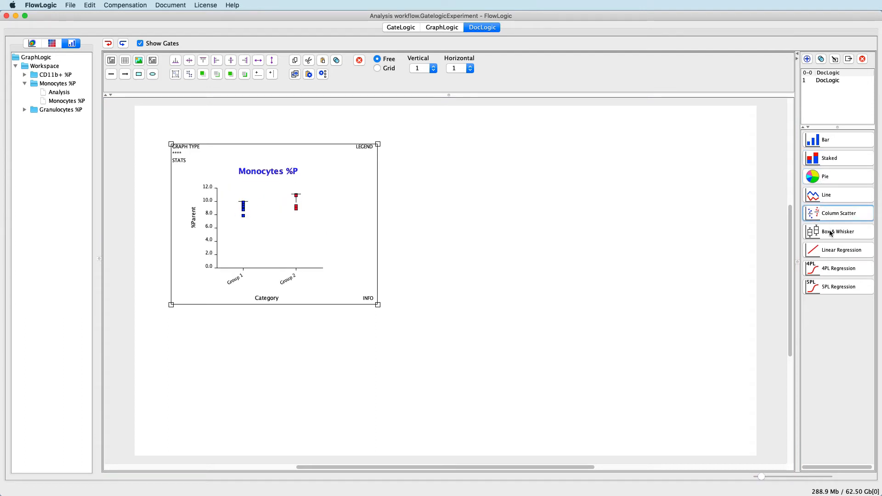
click(832, 233)
Set the graph's error type to Range, add downward error bars with bottom caps, and change the graph type to Bar.
click(178, 164)
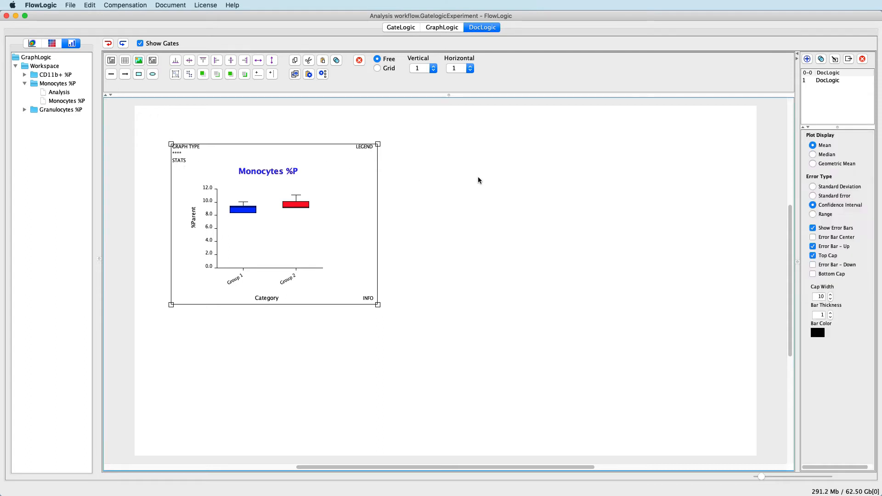
click(826, 216)
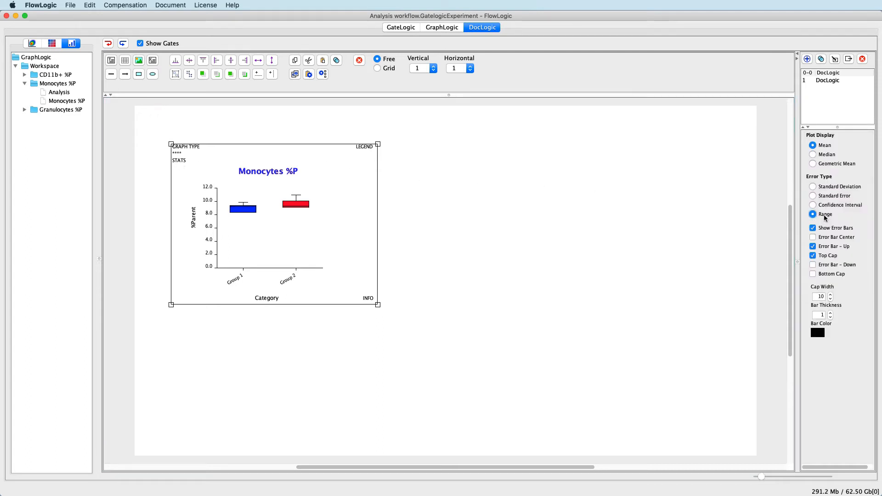
click(824, 264)
click(824, 273)
click(179, 148)
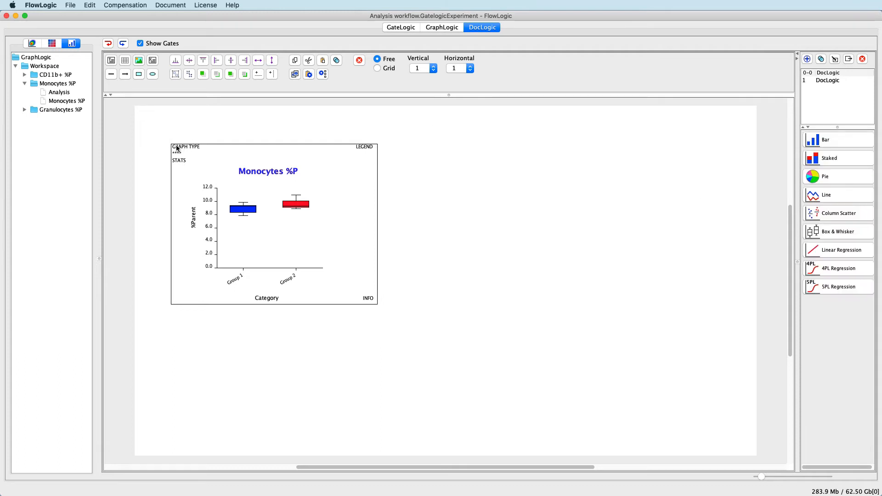
click(815, 140)
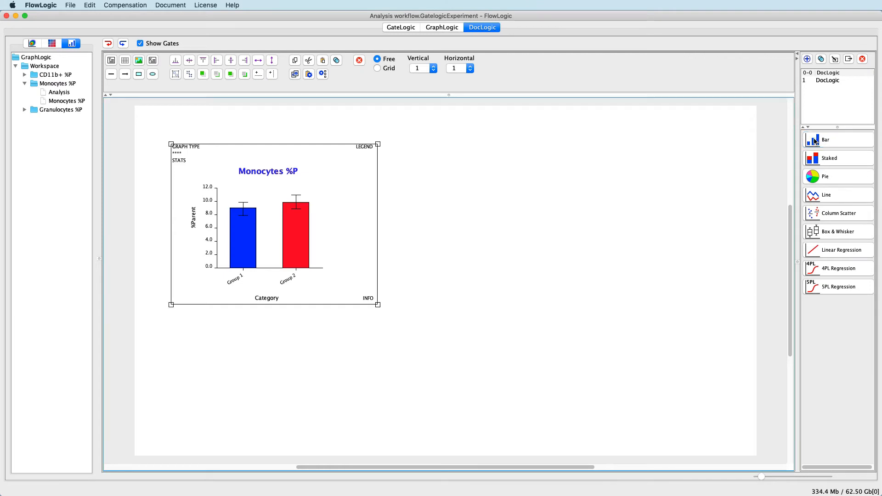
Delete the Monocytes %P graph from the page and place the Sample 1.fcs plot near the page's upper-left corner.
click(320, 187)
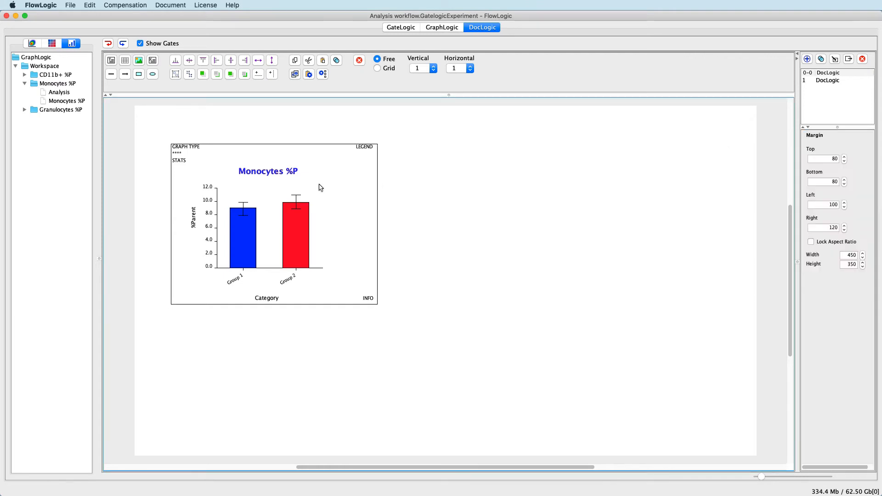
click(360, 61)
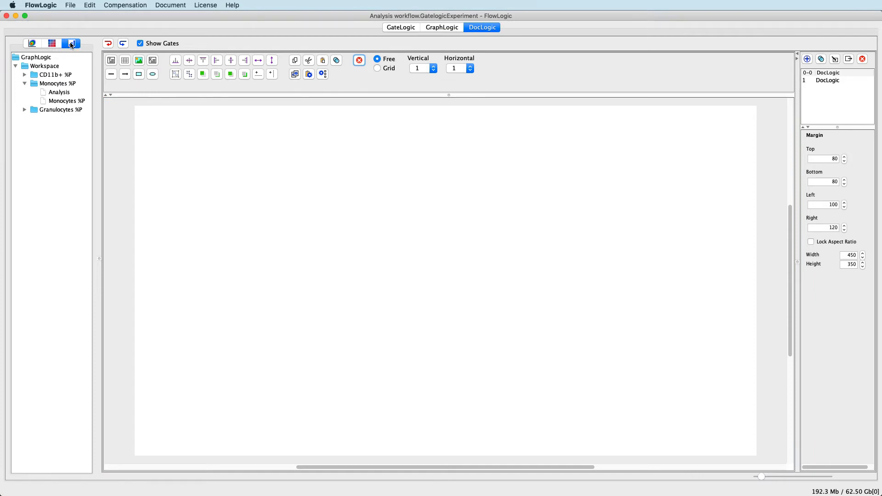
click(53, 44)
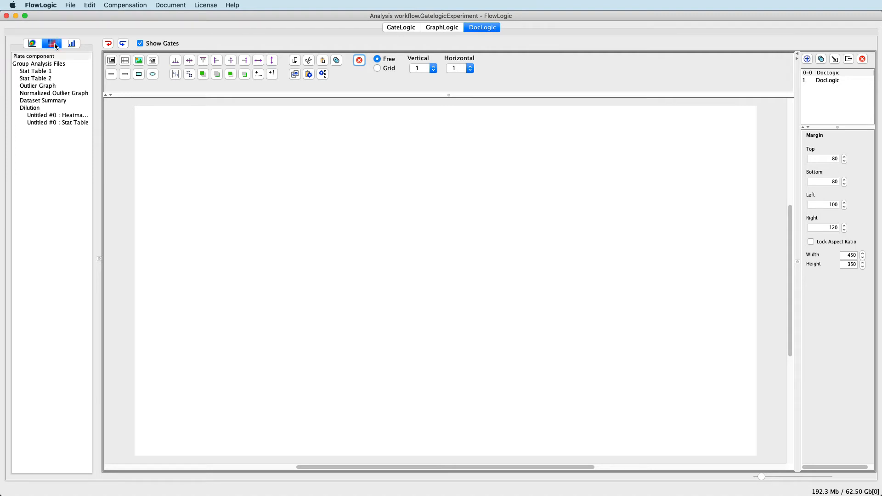
click(33, 44)
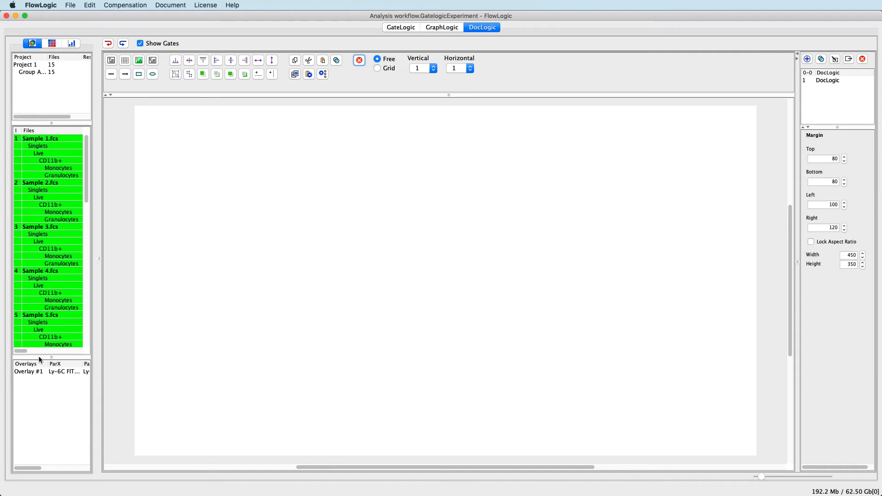
click(39, 140)
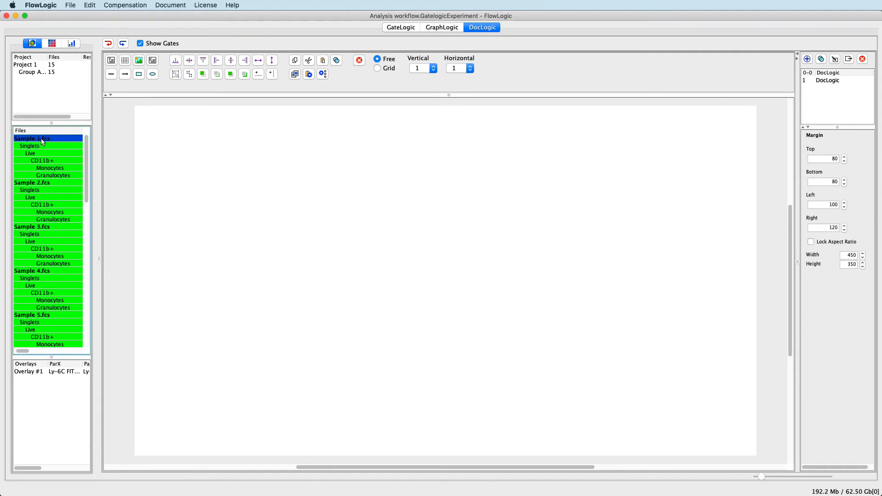
drag(42, 141, 212, 160)
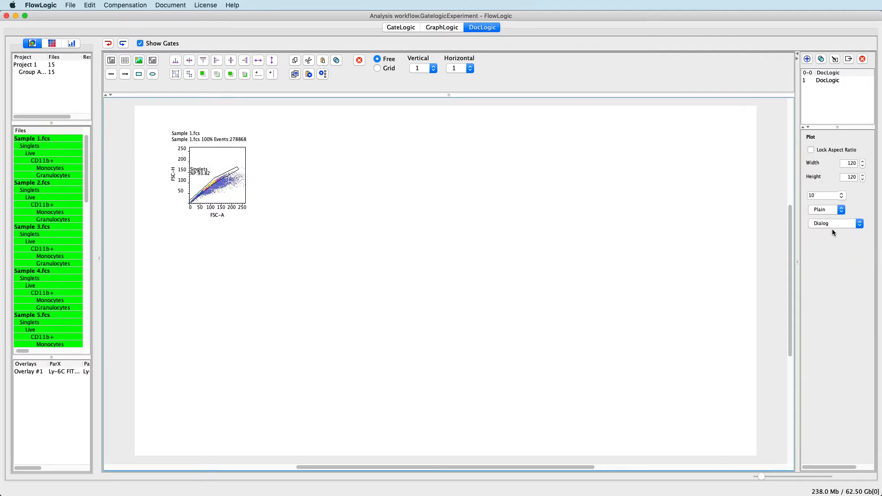
Lock the aspect ratio of the Sample 1.fcs plot and enlarge it to a width of about 259.
click(811, 150)
click(864, 162)
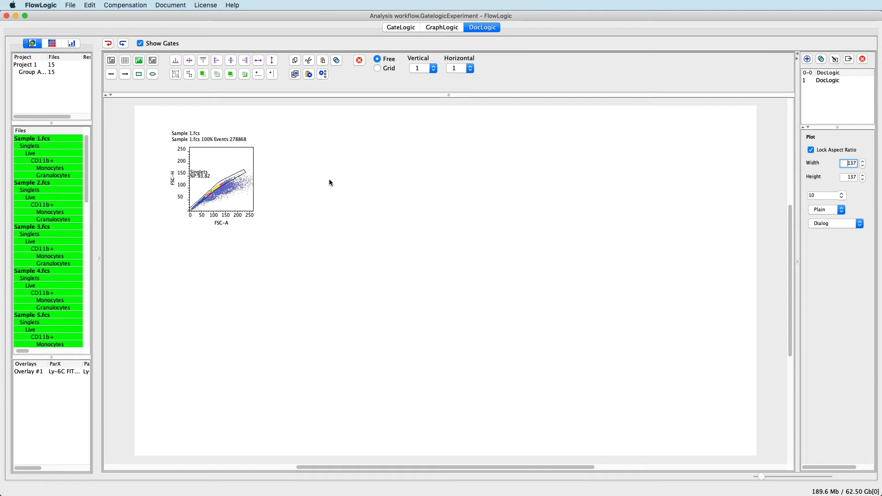
click(245, 192)
drag(253, 228, 309, 285)
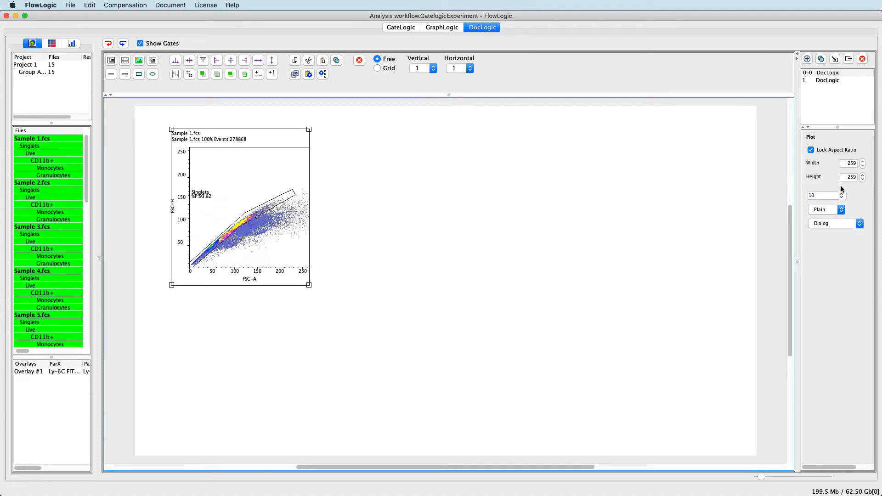
Set the Sample 1.fcs plot's width to 120 and bring up the font options of its title.
click(844, 163)
key(Delete)
key(Delete)
key(Delete)
text(120)
key(Return)
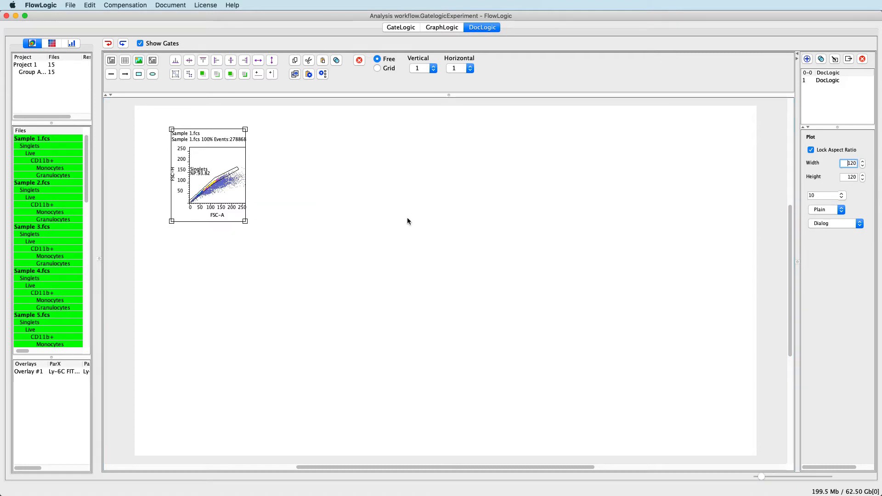
click(196, 138)
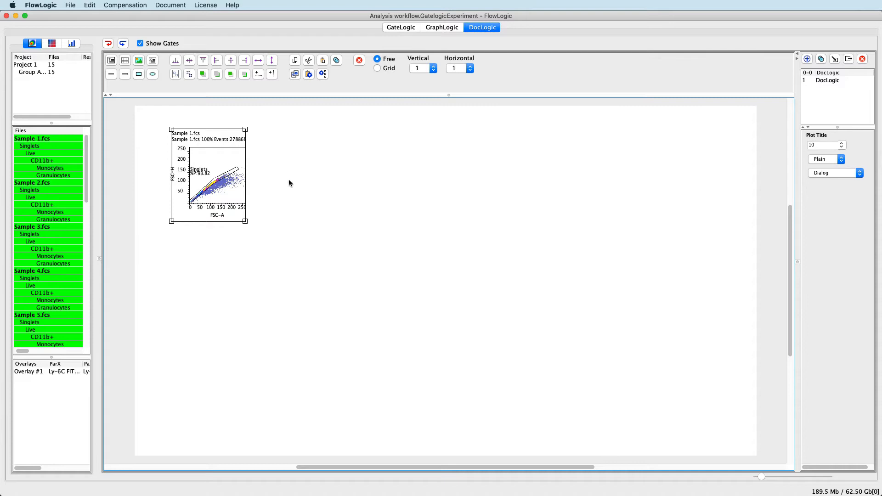
click(314, 194)
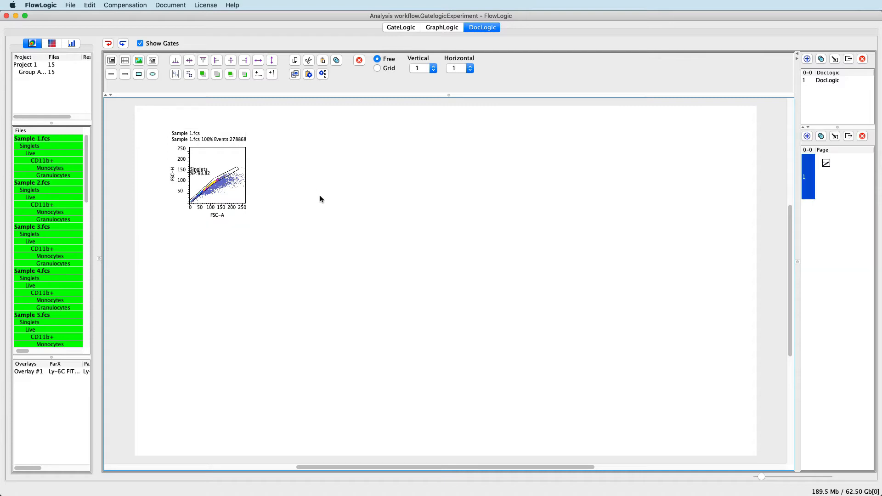
Add Sample 1's Singlets, Live and CD11b+ plots across the page and move the CD11b+ plot up and further right.
drag(30, 145, 296, 161)
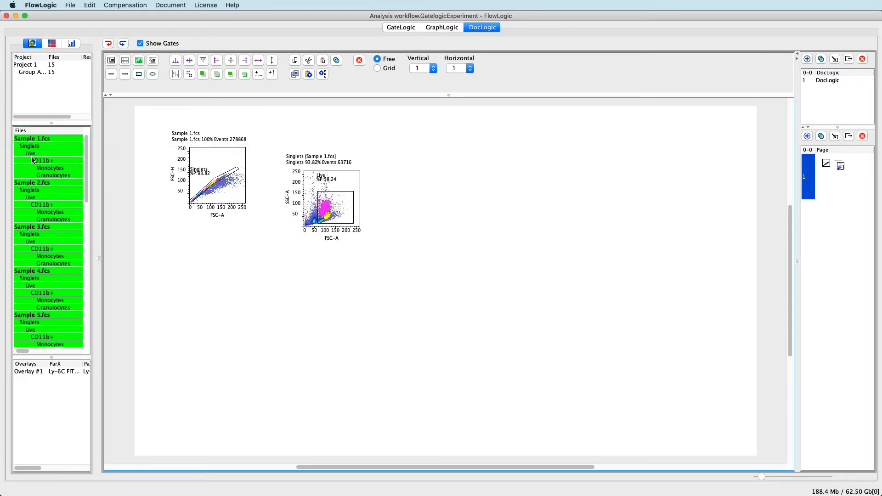
drag(32, 156, 410, 191)
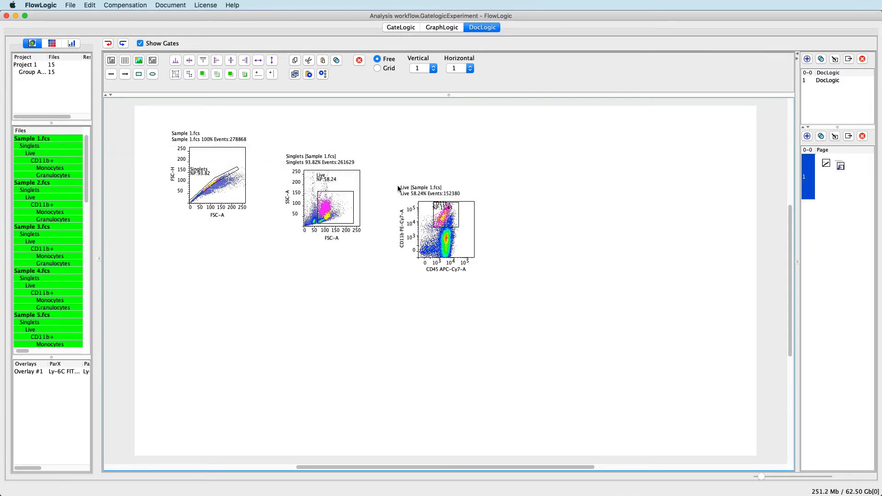
drag(48, 161, 515, 201)
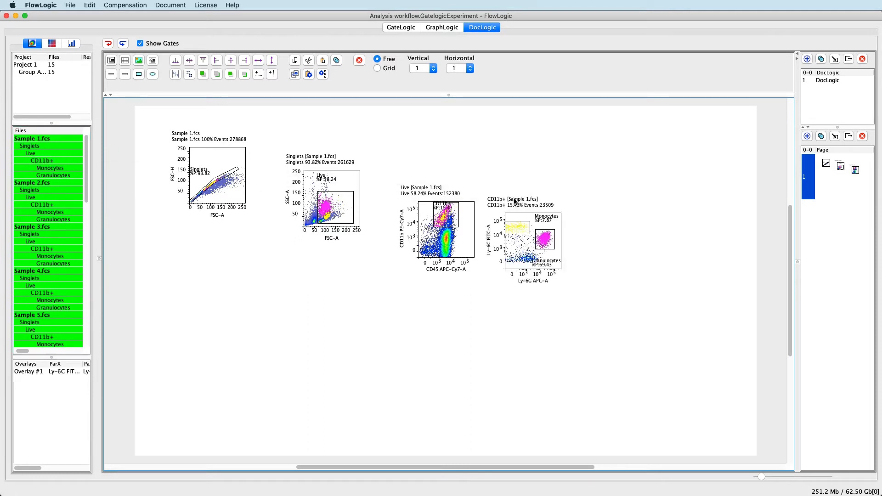
drag(517, 242, 543, 186)
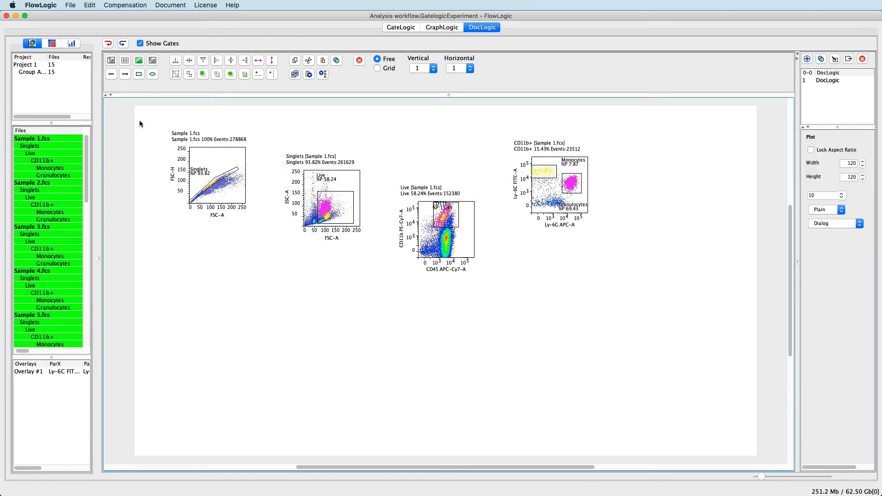
Align all four plots along their top edges and distribute them evenly across the row.
drag(131, 103, 649, 296)
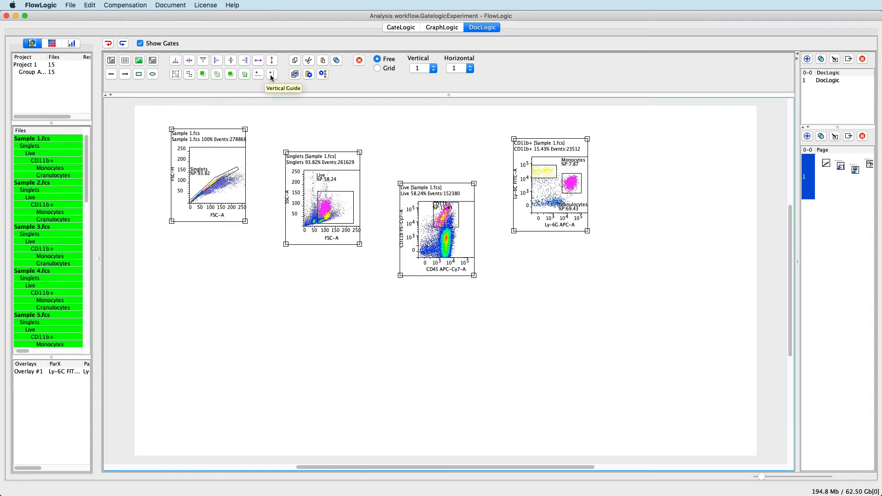
click(204, 62)
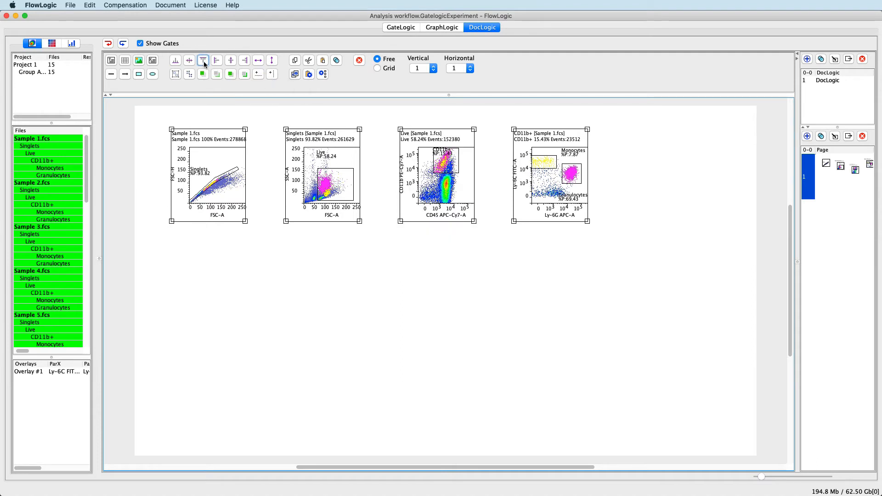
click(259, 61)
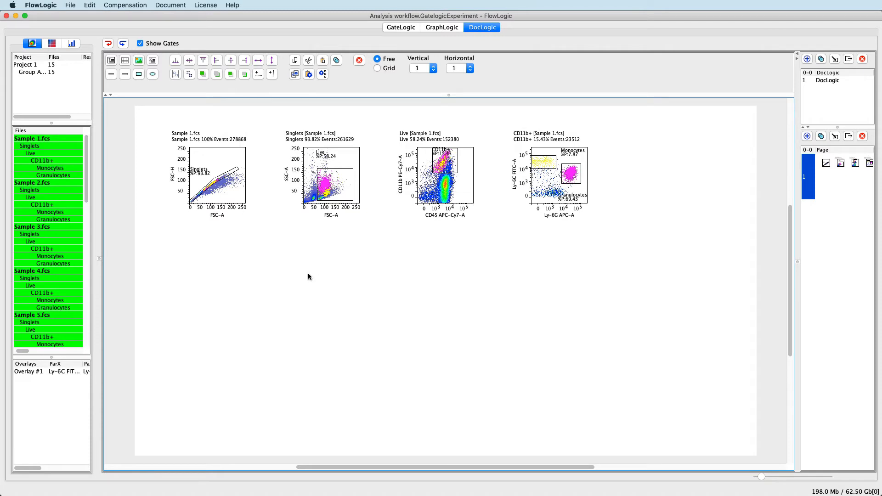
Group the four plots, shift the group slightly up and to the left, and ungroup it.
drag(138, 108, 695, 280)
click(175, 75)
mouse_move(219, 164)
mouse_down()
mouse_move(177, 168)
mouse_move(220, 165)
mouse_move(204, 159)
mouse_move(219, 168)
mouse_up()
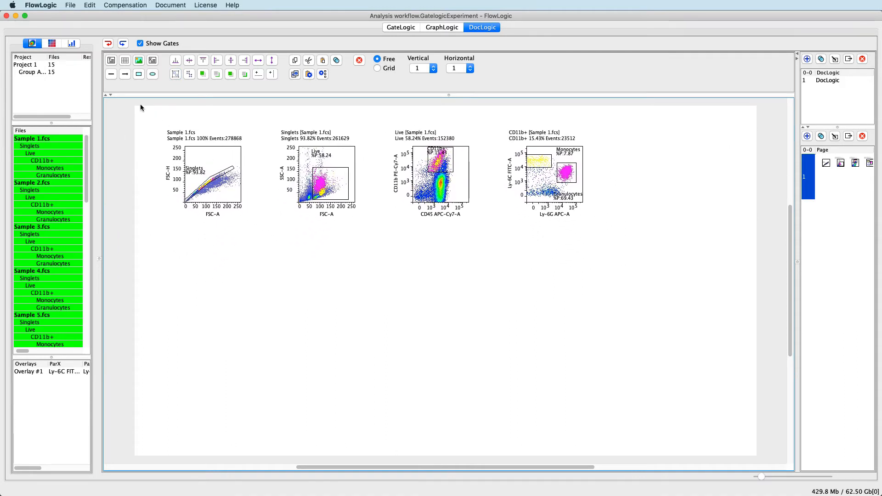
drag(141, 110, 649, 283)
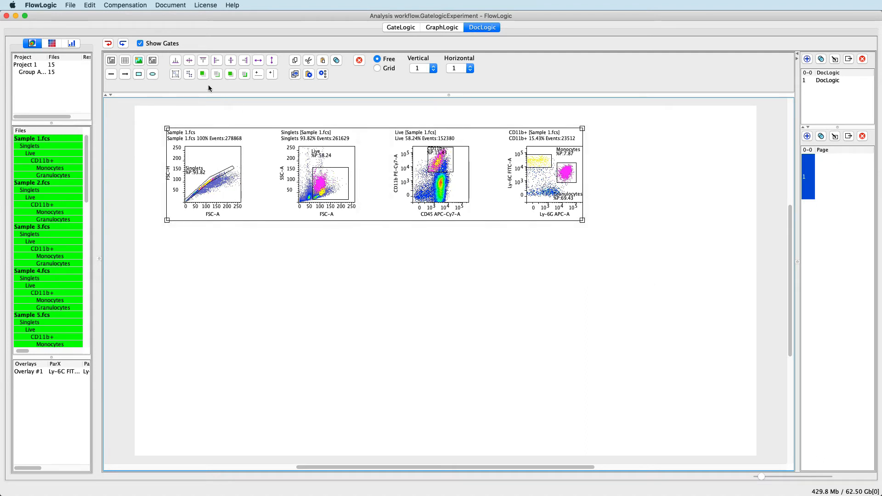
click(192, 76)
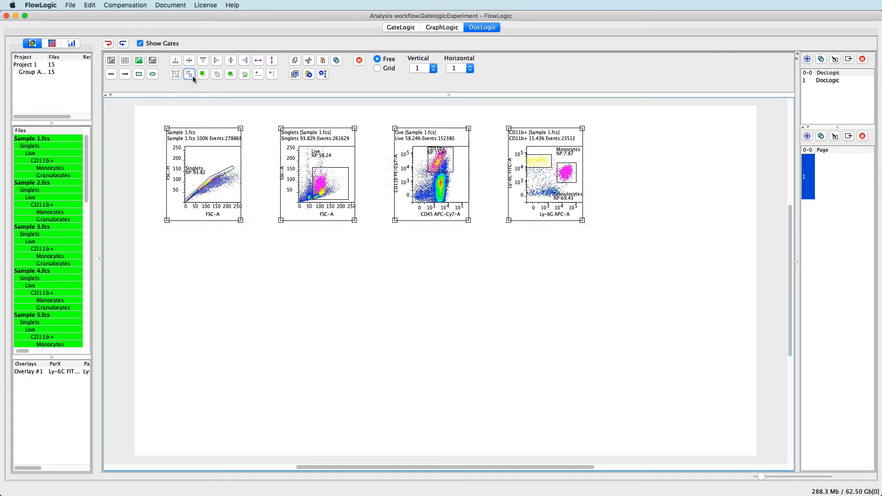
click(360, 293)
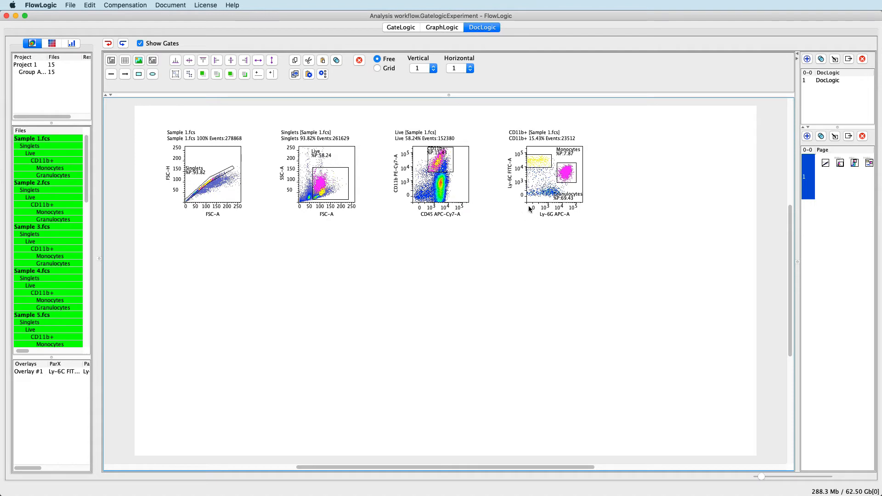
Enlarge the Sample 1.fcs plot to about 177 wide and apply its size to the other three plots.
click(203, 169)
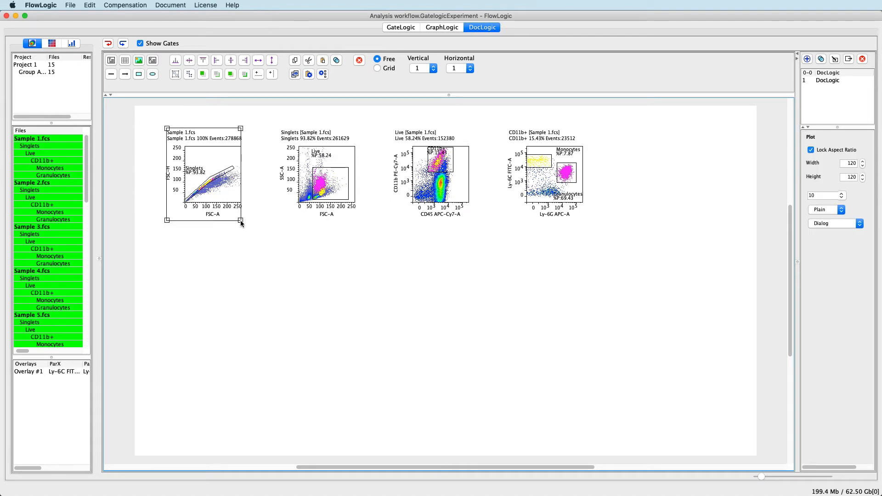
drag(241, 221, 266, 242)
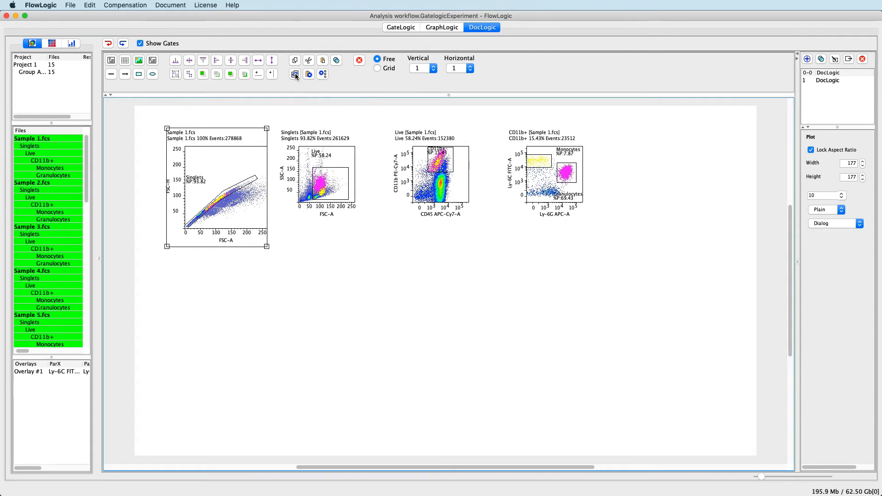
drag(273, 110, 658, 256)
click(310, 75)
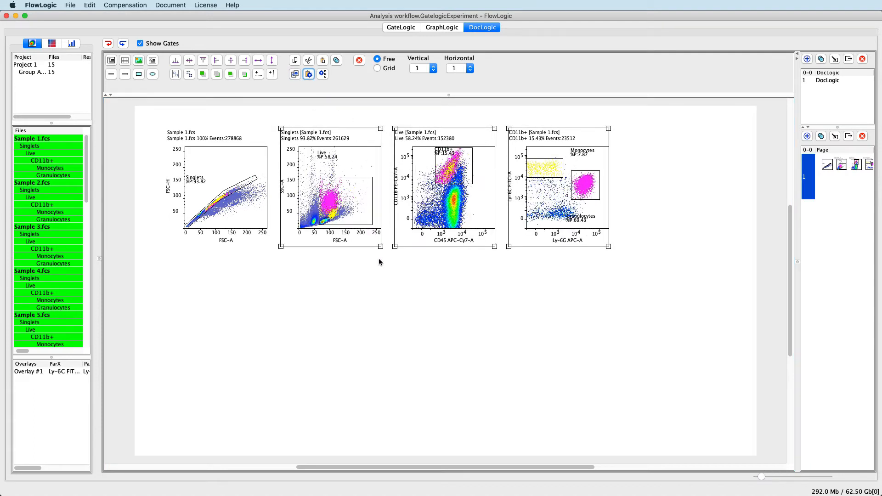
click(426, 311)
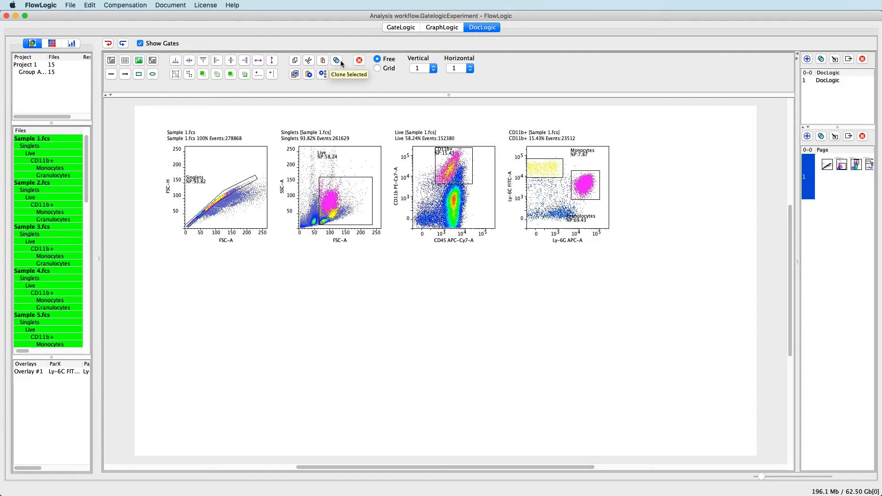
Clone the Sample 1.fcs plot, move the copy below the row of plots and delete it.
click(233, 174)
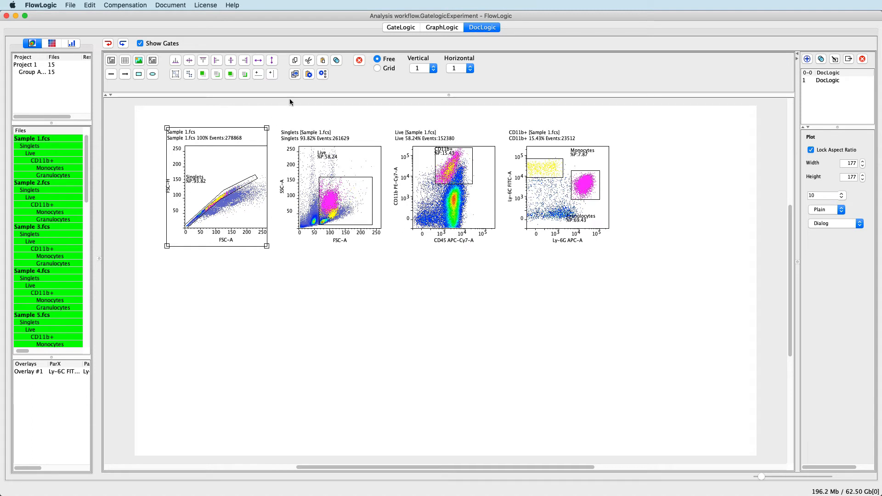
click(336, 60)
drag(233, 205, 338, 351)
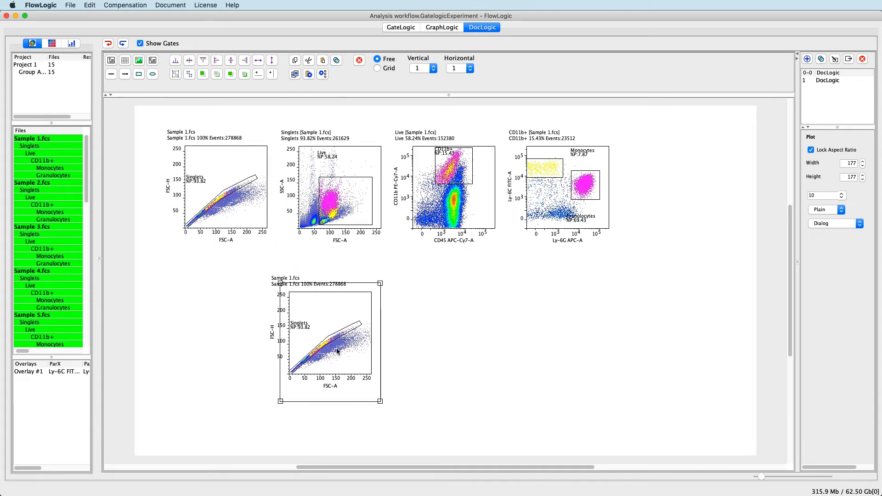
click(359, 60)
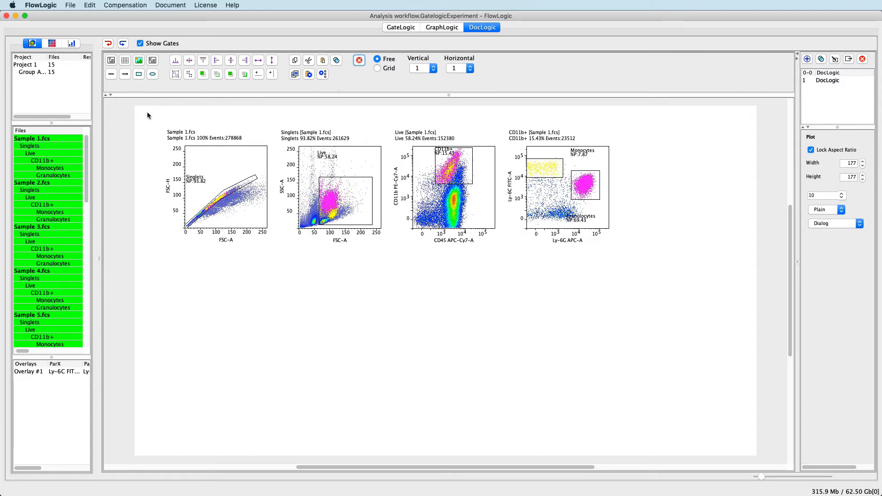
Copy the row of four plots, add a second page and paste the plots onto it.
drag(148, 113, 705, 281)
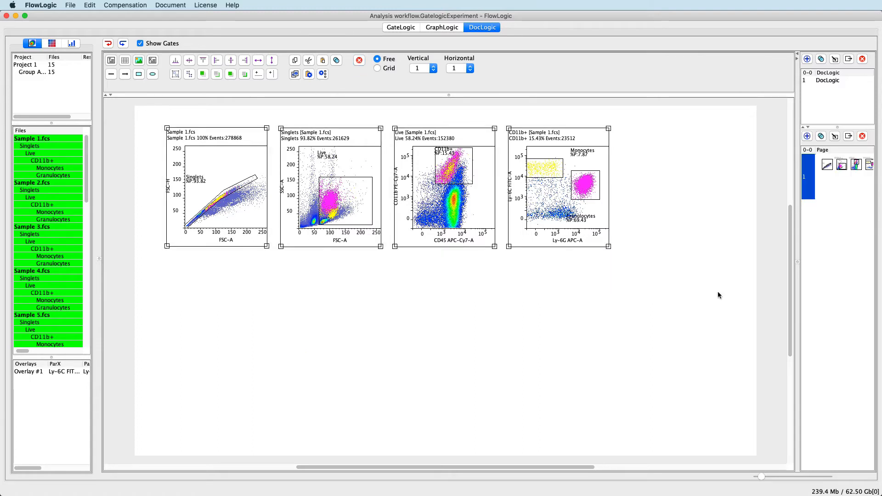
click(295, 60)
click(808, 137)
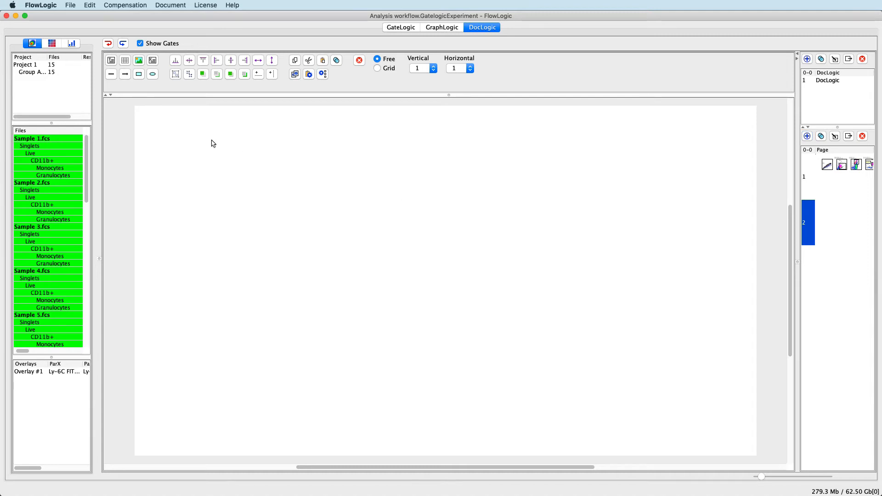
click(323, 61)
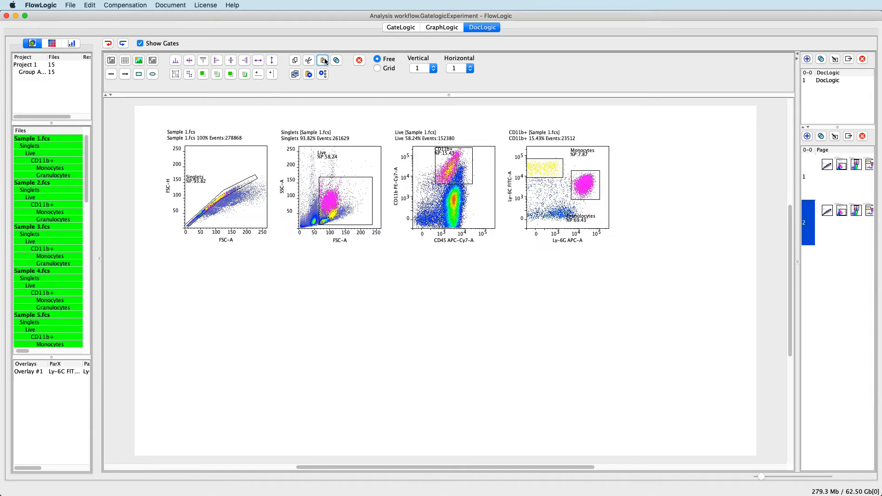
Compare page 1 with page 2, and delete all four plots from page 2.
click(816, 173)
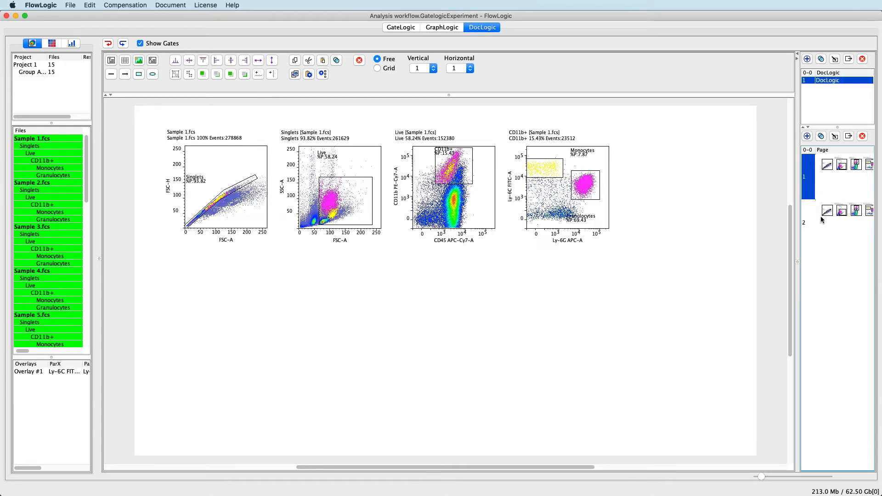
click(822, 220)
drag(136, 106, 679, 286)
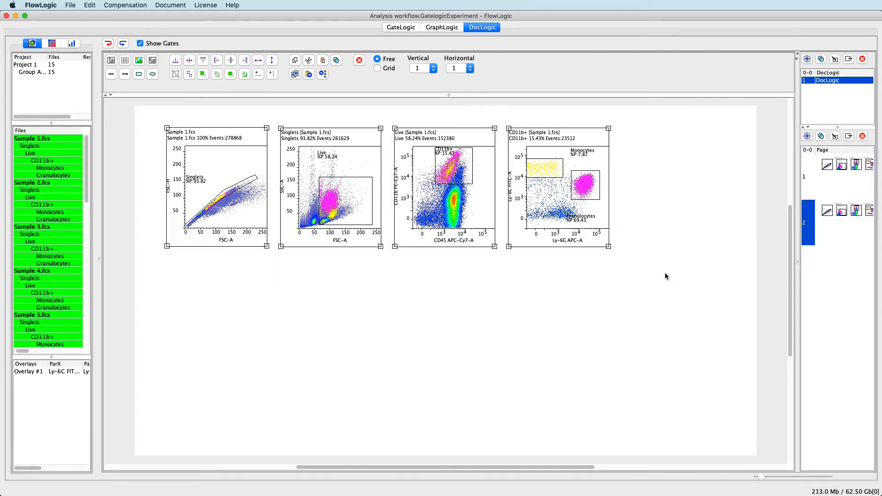
click(358, 62)
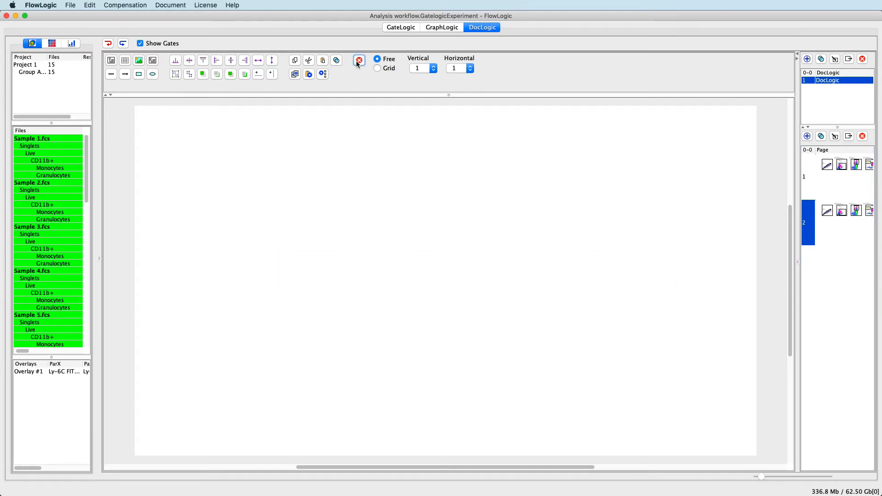
Open page 1 and draw a rectangle about 228 wide and 160 high below the row of plots.
click(830, 171)
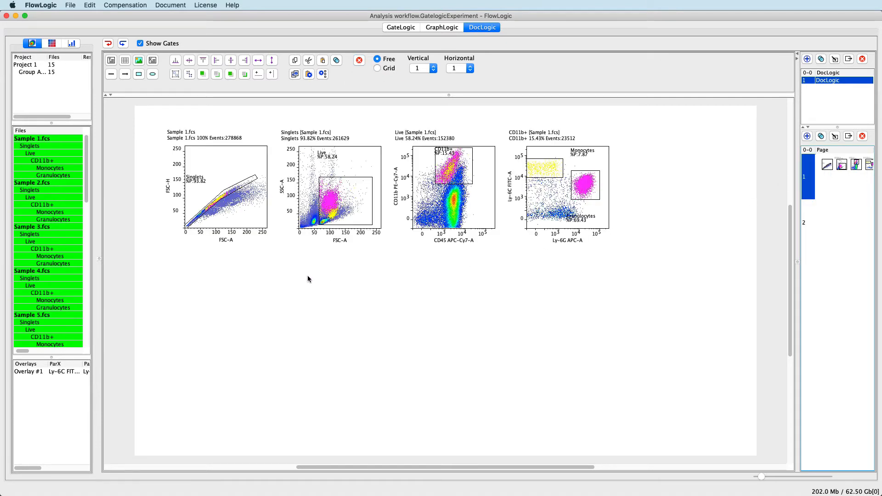
click(139, 74)
click(185, 266)
drag(230, 295, 292, 341)
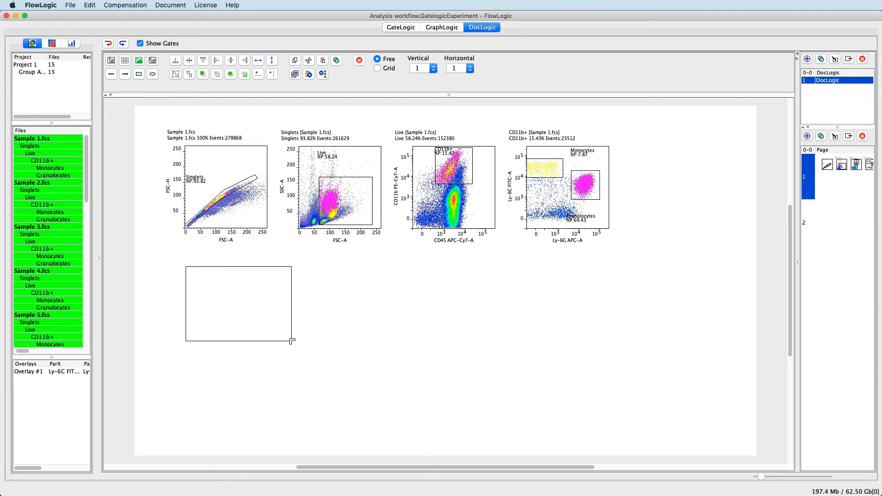
click(230, 303)
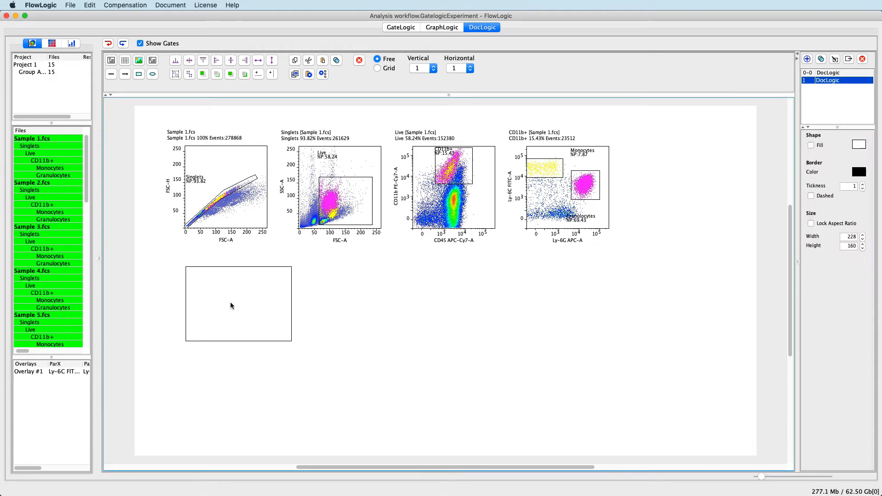
Fill the rectangle with red, and shrink it to about 210 wide with its aspect ratio locked.
click(811, 145)
click(859, 145)
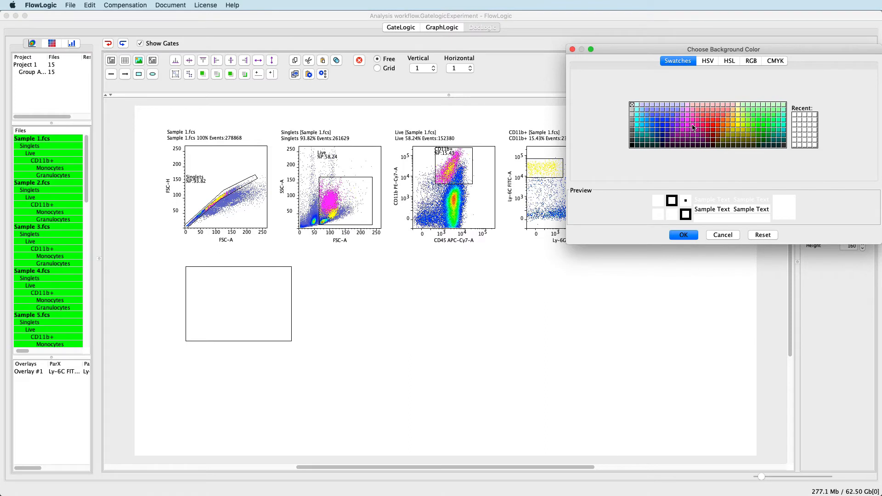
click(708, 128)
click(684, 235)
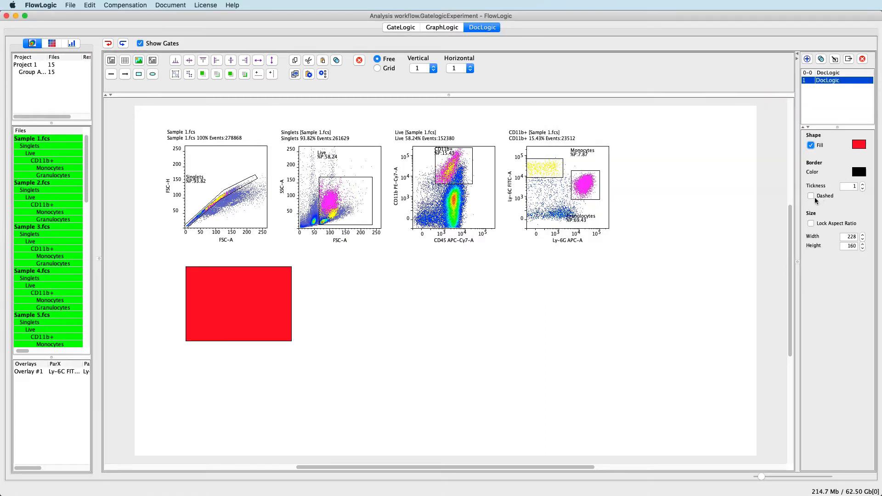
click(811, 223)
mouse_move(289, 348)
mouse_down()
mouse_move(356, 388)
mouse_move(284, 353)
mouse_up()
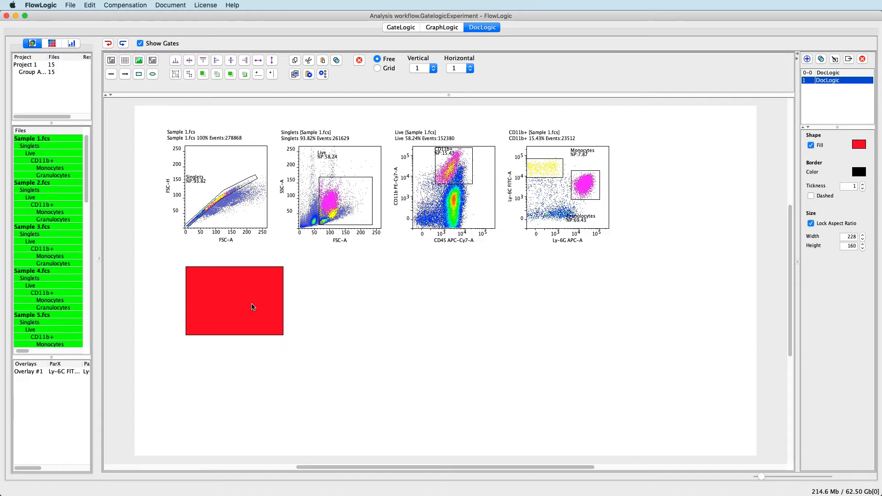
Clone the red rectangle and fill the copy with yellow-green.
click(255, 305)
click(336, 60)
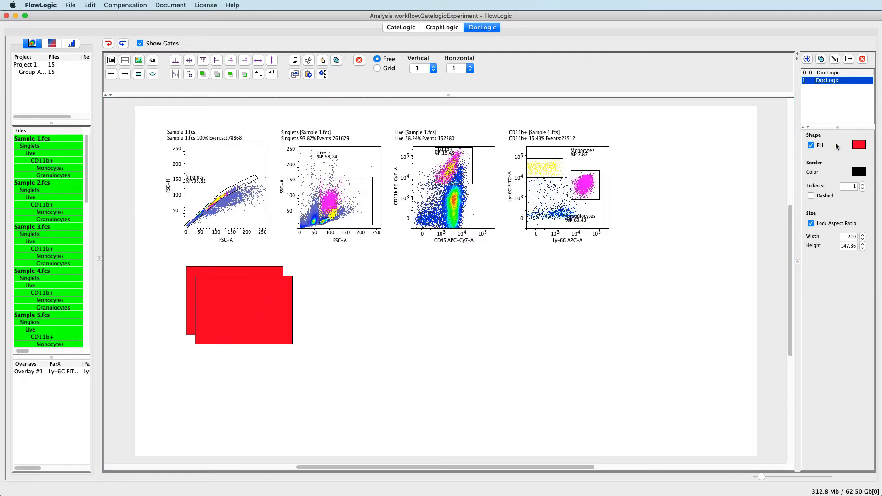
click(859, 145)
click(743, 120)
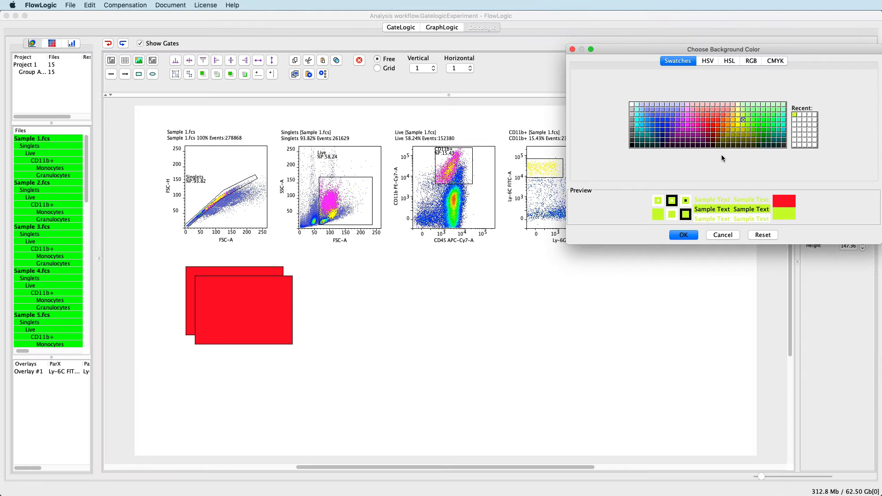
click(683, 236)
Change the stacking order of the yellow-green rectangle relative to the red one, and delete both rectangles.
click(265, 304)
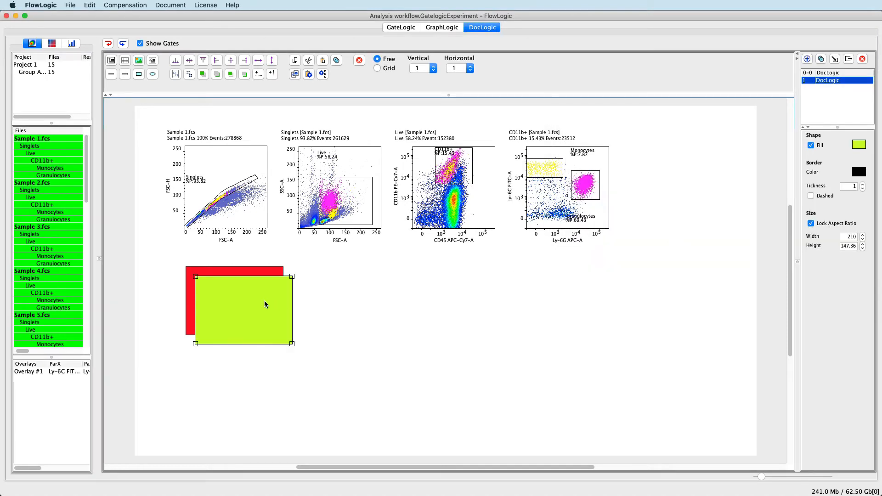
click(244, 75)
click(231, 75)
click(362, 343)
drag(147, 239, 350, 375)
key(Delete)
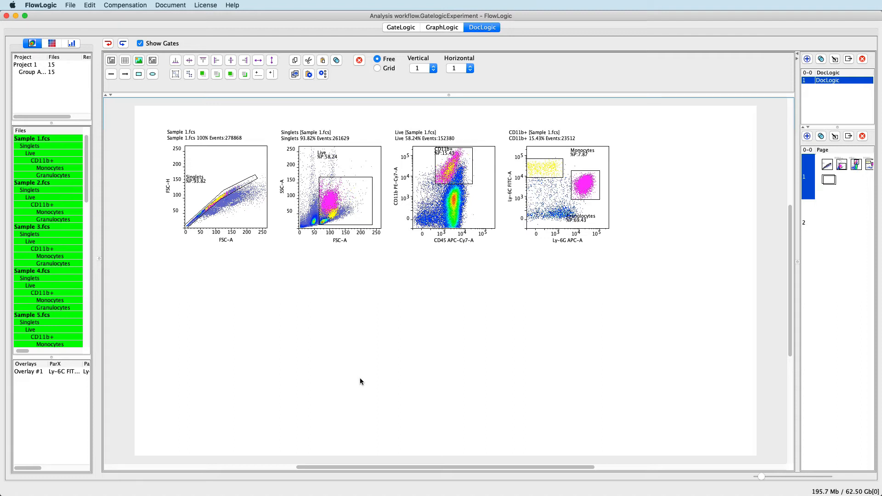
Draw a text box in the empty area below the first two plots and enter "Experiment 1".
click(112, 61)
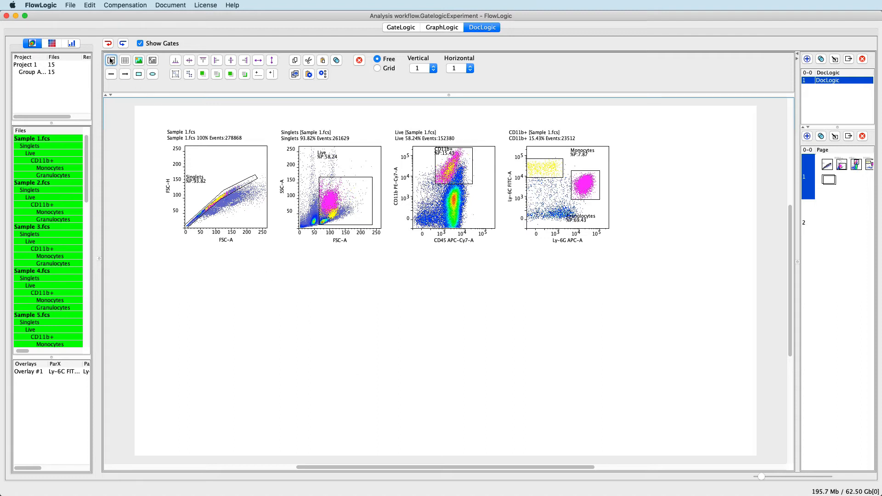
click(181, 279)
drag(254, 336, 301, 361)
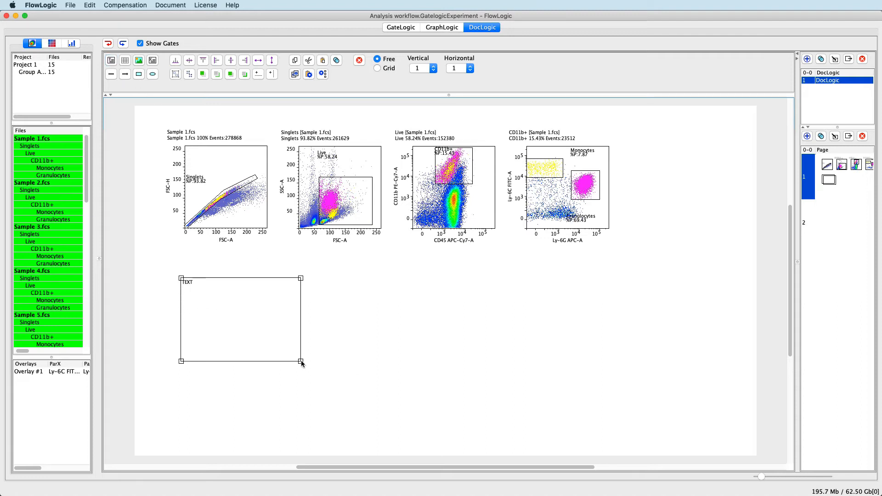
click(323, 366)
click(231, 303)
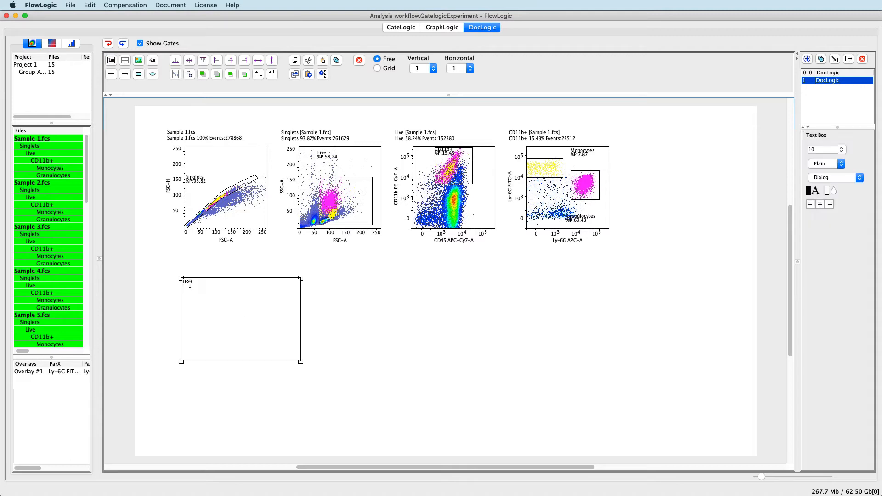
double_click(187, 283)
text(Experiment 1)
Set the "Experiment 1" text to size 48 and reshape its box so the title fits on one line.
drag(183, 282, 216, 282)
click(842, 150)
scroll(828, 202, down, 2)
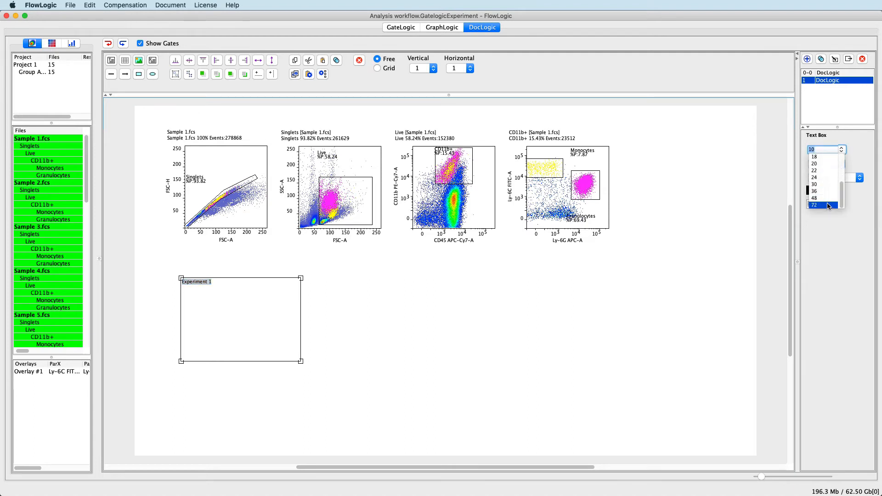
click(829, 199)
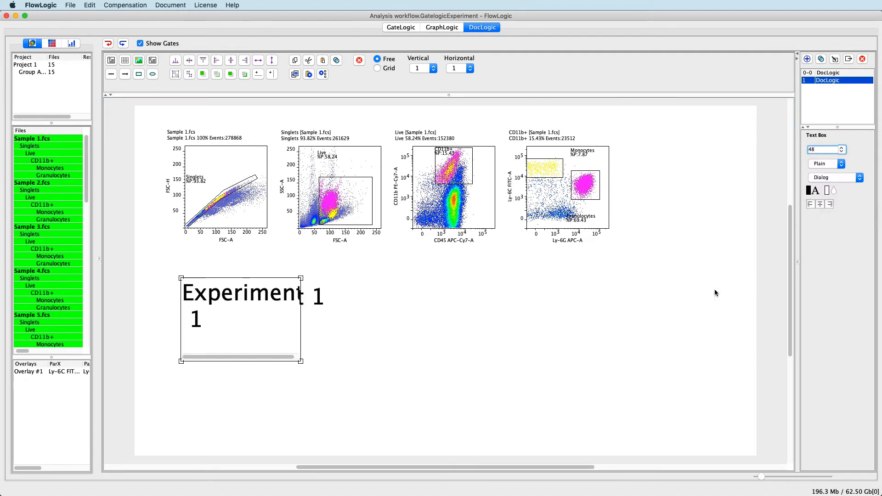
drag(301, 362, 345, 331)
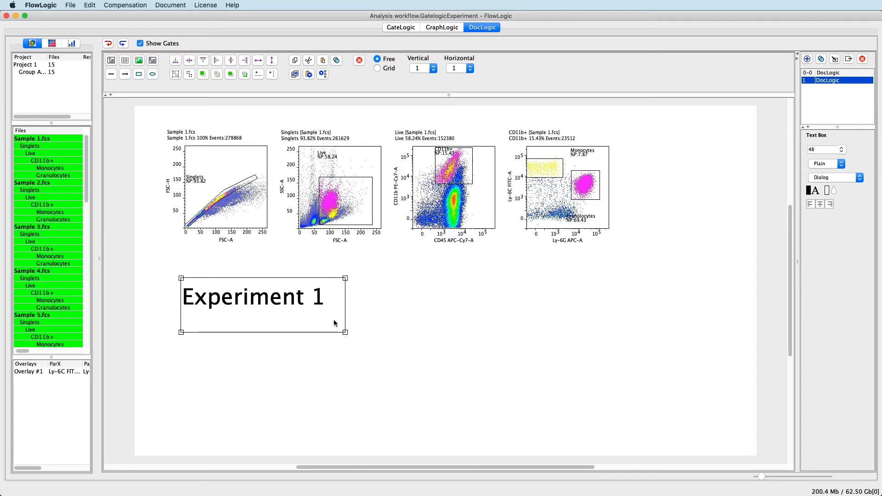
Center the "Experiment 1" text and change its color to blue.
double_click(303, 304)
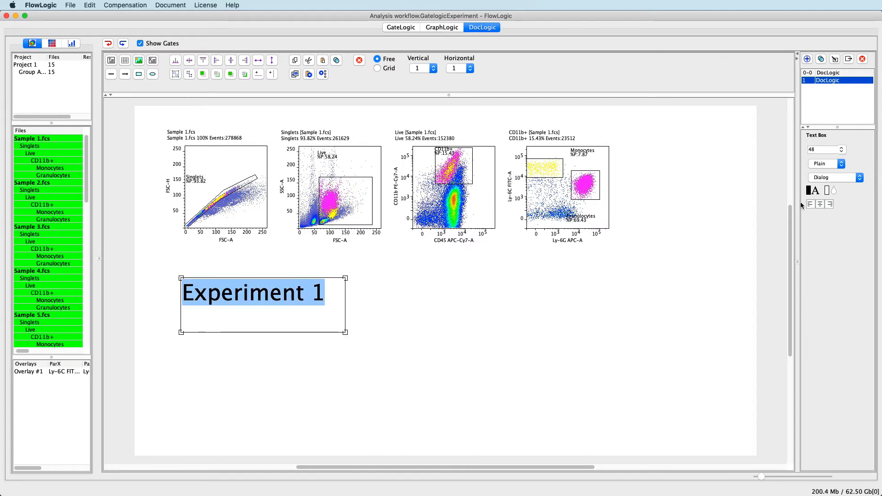
click(821, 205)
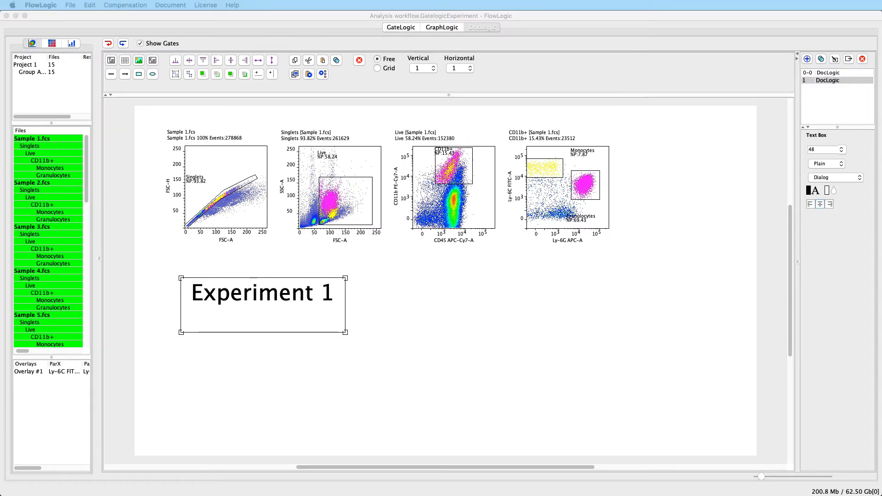
drag(202, 495, 658, 256)
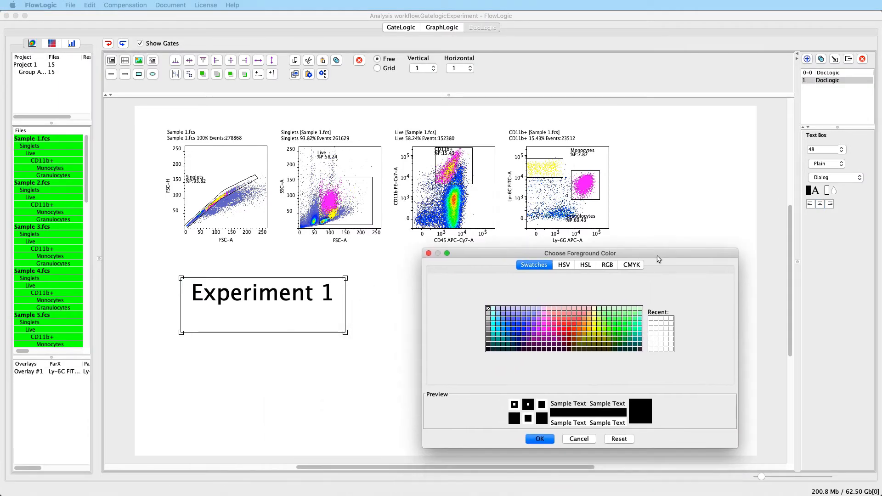
click(519, 331)
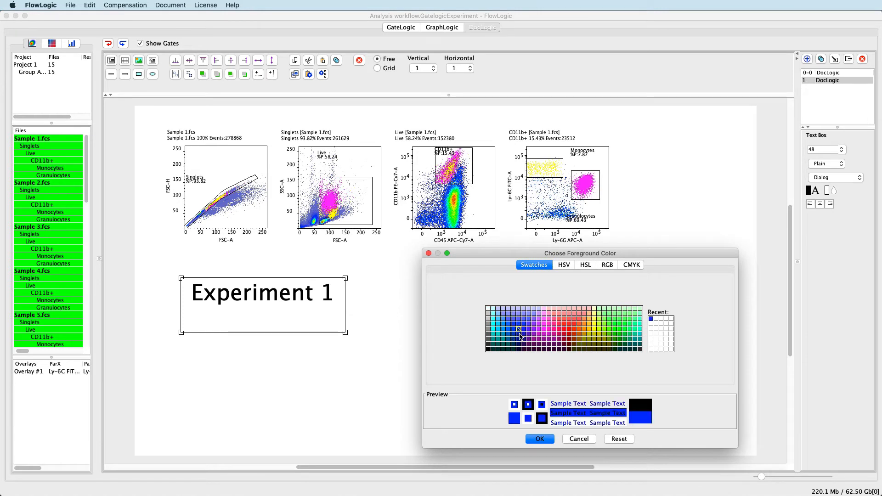
click(540, 439)
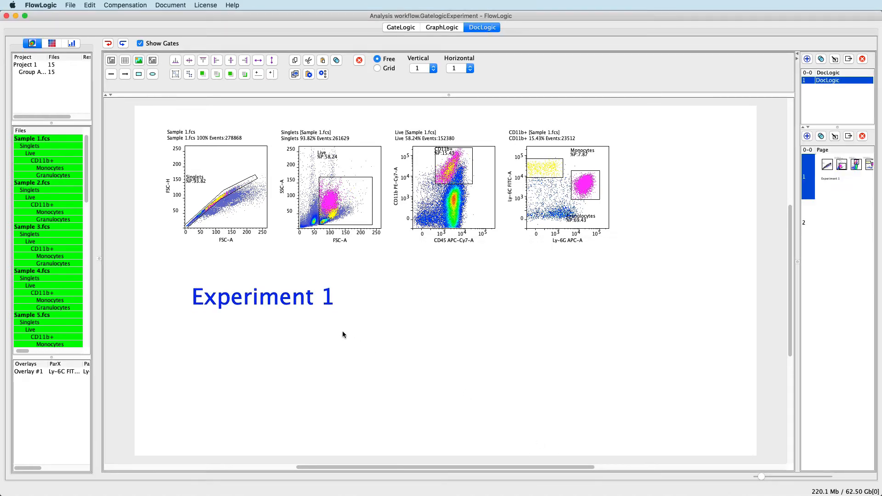
Move the "Experiment 1" text box slightly higher and delete it from the page.
mouse_move(294, 299)
mouse_down()
mouse_move(274, 303)
mouse_move(291, 287)
mouse_up()
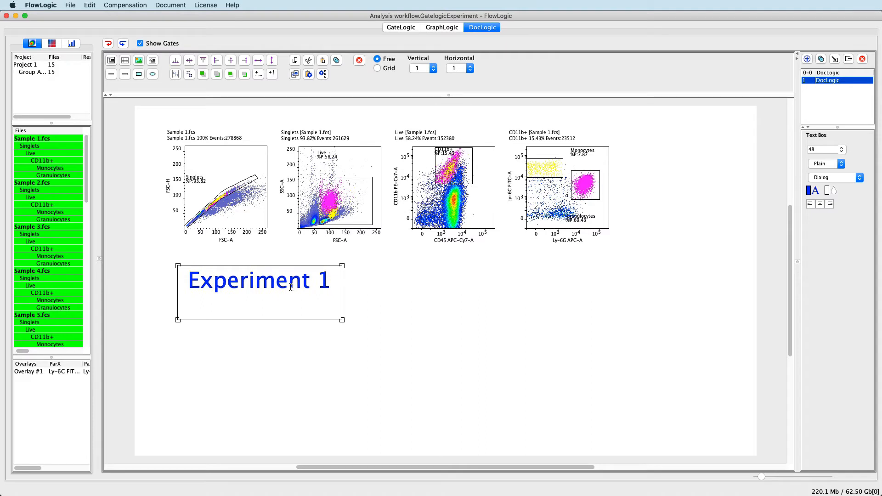
click(360, 60)
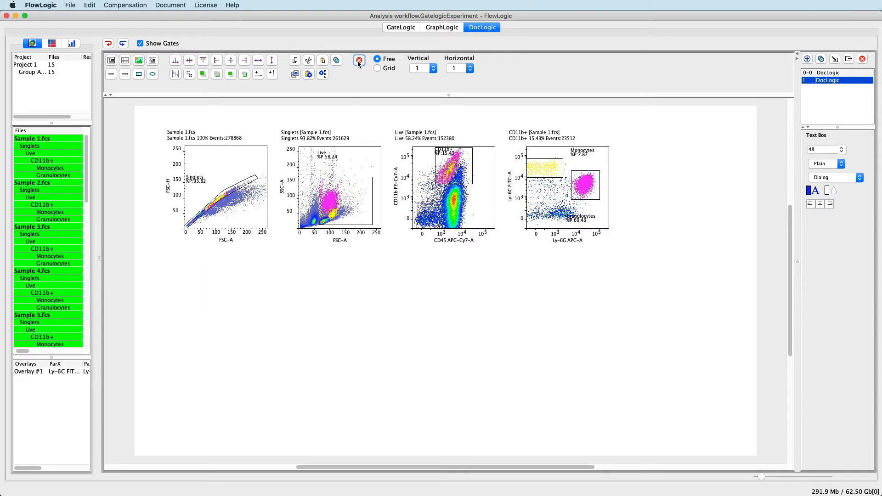
Try drawing an arrow from the Sample 1.fcs plot to the empty area below the Singlets plot.
click(125, 74)
mouse_move(239, 198)
mouse_down()
mouse_move(356, 319)
mouse_move(329, 296)
mouse_up()
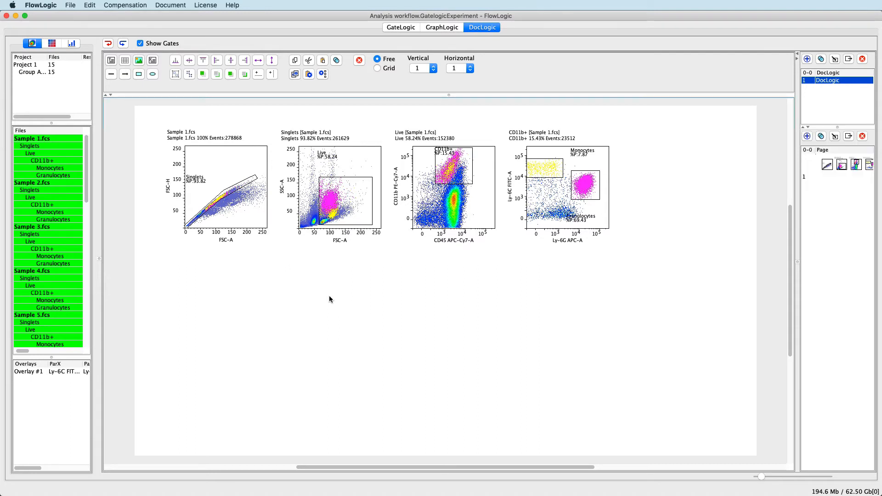
Draw a keyword text box below the first two plots and open the keyword table for it from Sample 1.fcs.
click(153, 62)
drag(168, 274, 338, 360)
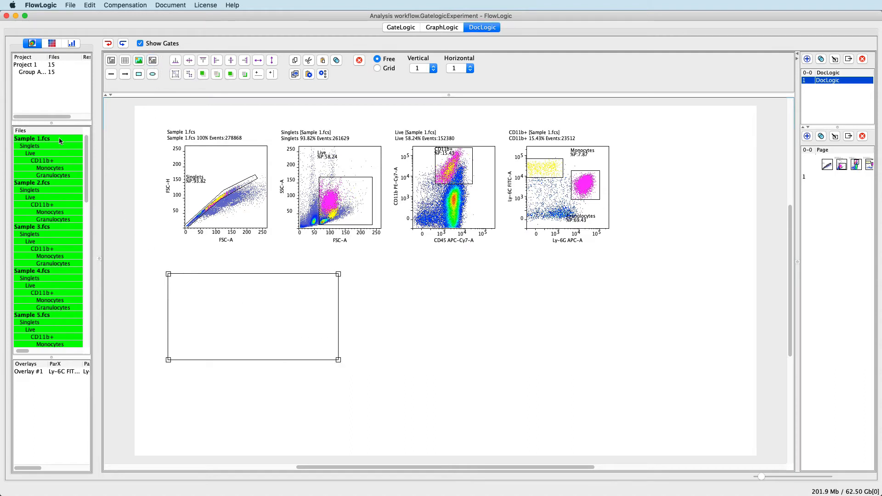
click(43, 139)
drag(43, 139, 204, 310)
drag(494, 226, 449, 132)
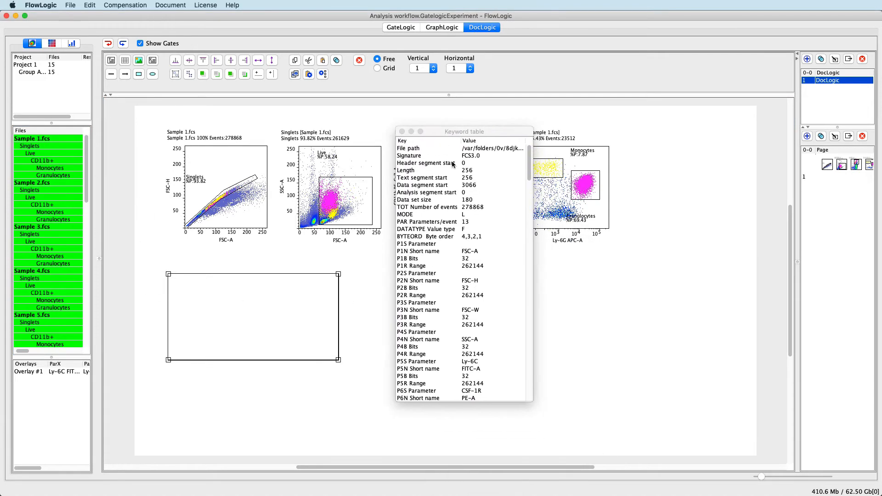
Pick the TUBE NAME, EXPORT TIME and $DATE keywords of Sample 1.fcs and add them to the keyword text box.
drag(529, 174, 523, 404)
scroll(504, 373, up, 10)
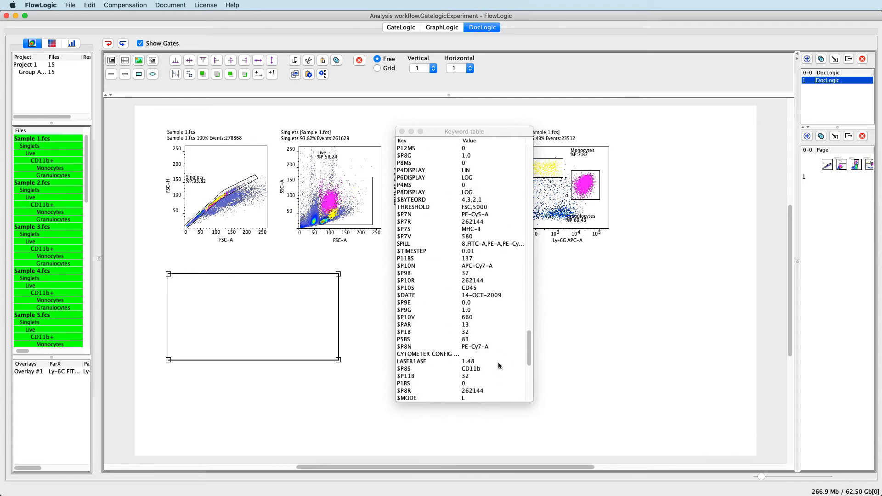
scroll(486, 330, up, 7)
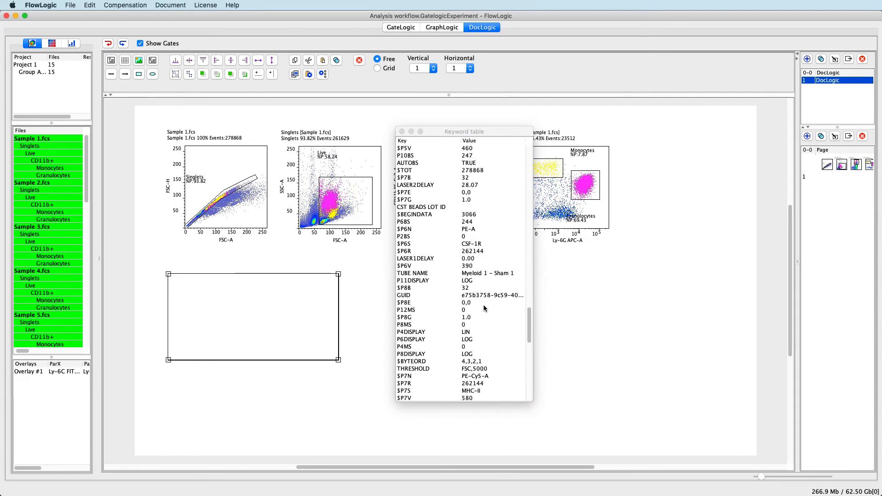
click(483, 273)
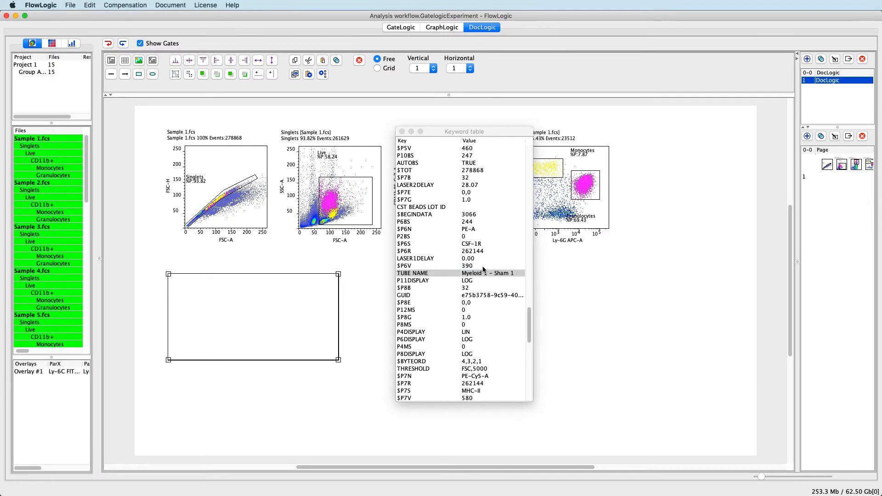
scroll(483, 276, up, 3)
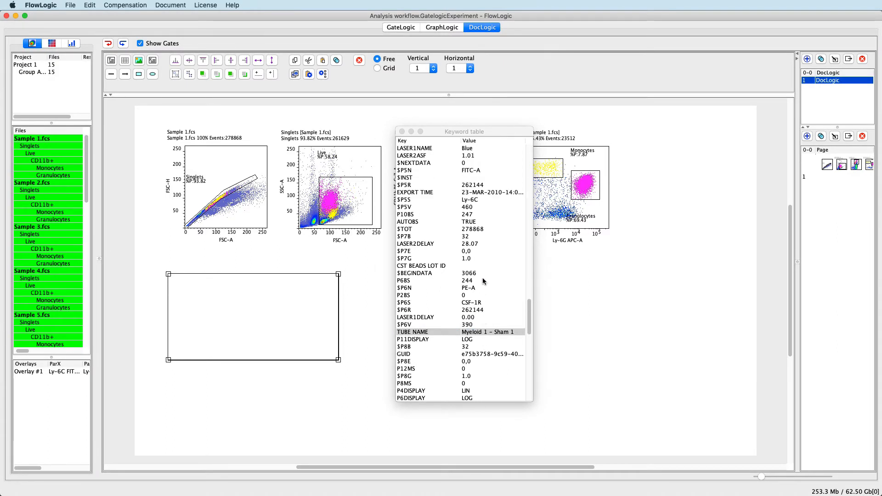
super+click(483, 193)
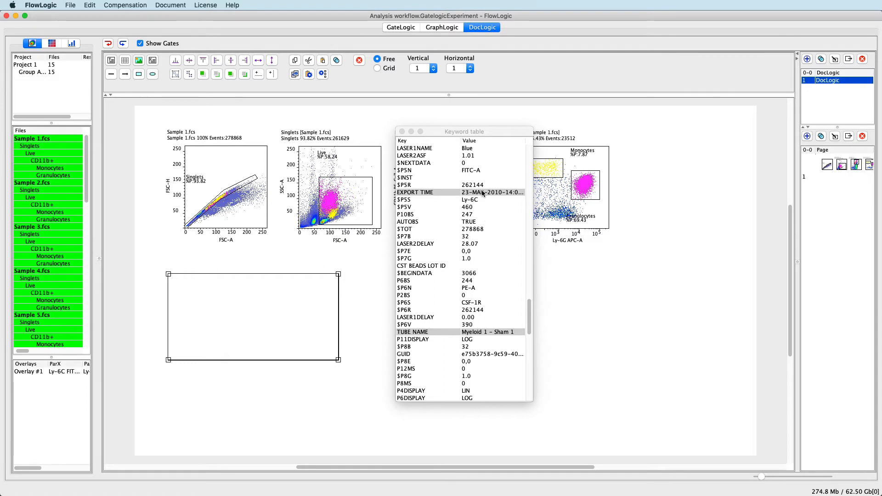
drag(482, 194, 278, 287)
Resize the keyword text box below the plots and set its font size to 14.
drag(326, 349, 309, 319)
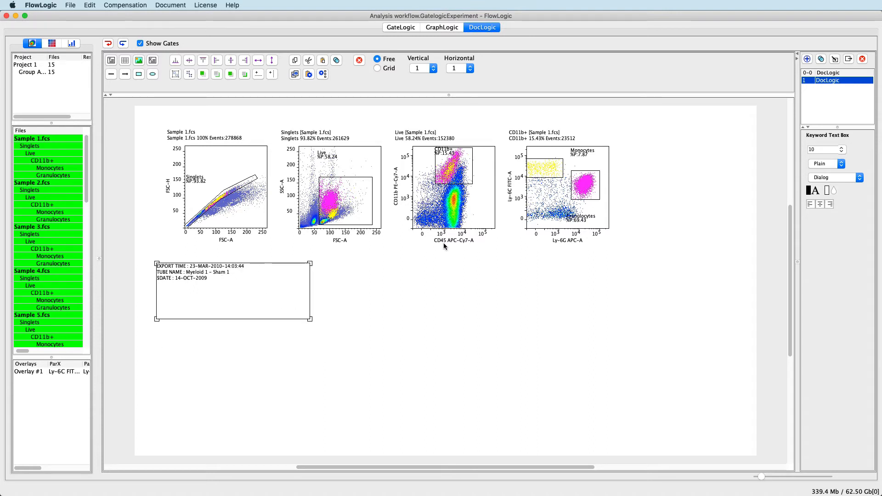
click(841, 150)
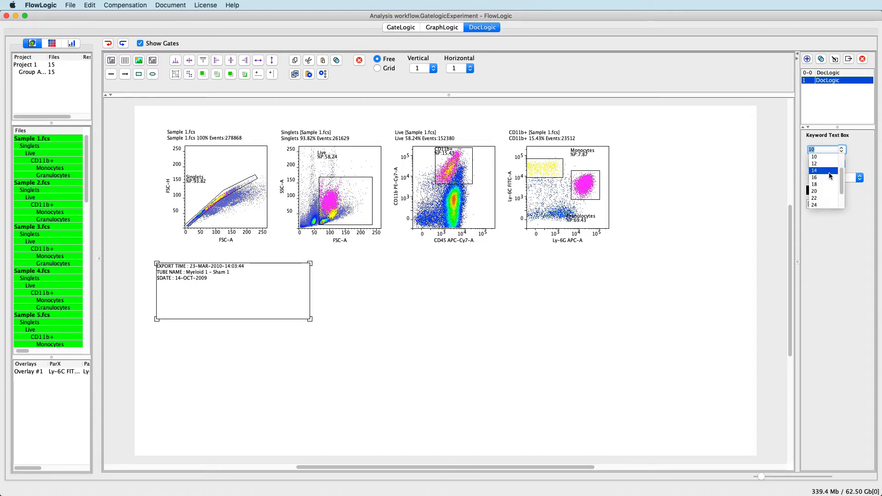
click(830, 171)
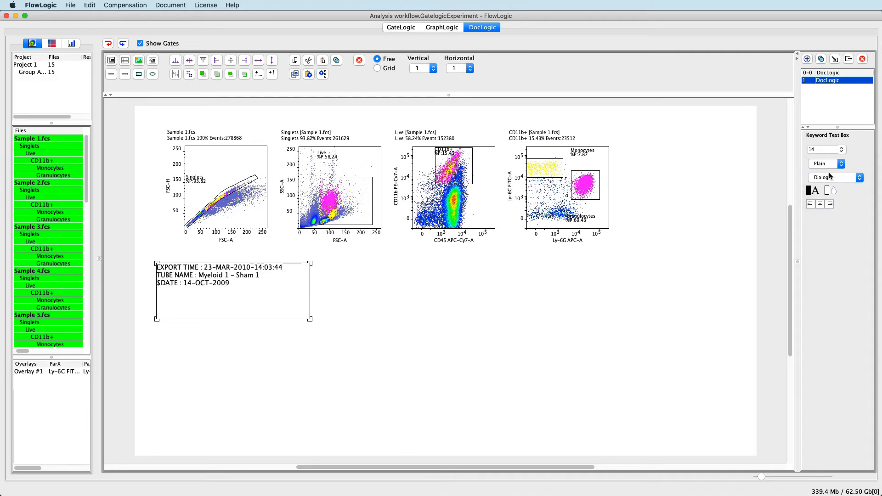
click(579, 284)
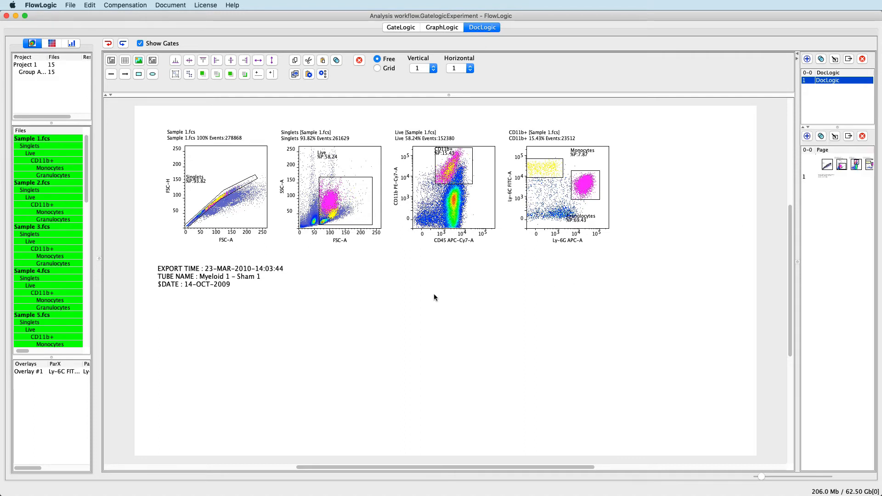
Delete the keyword text box from the page.
click(242, 287)
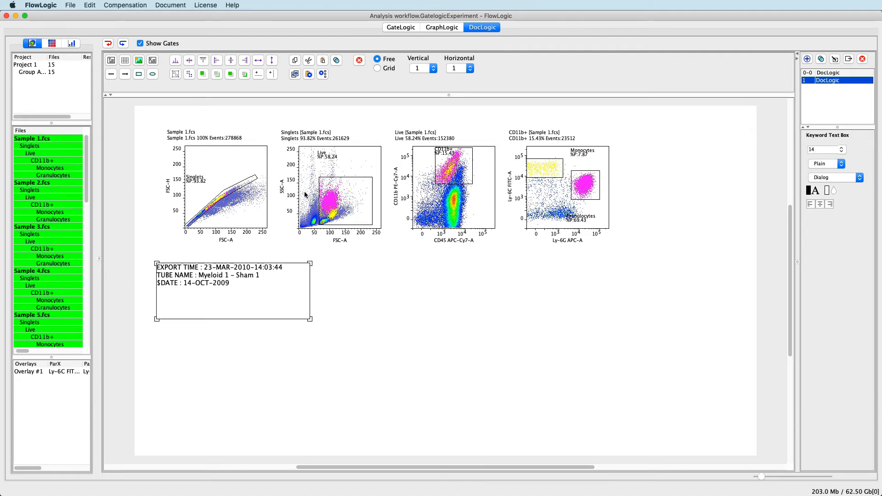
click(360, 60)
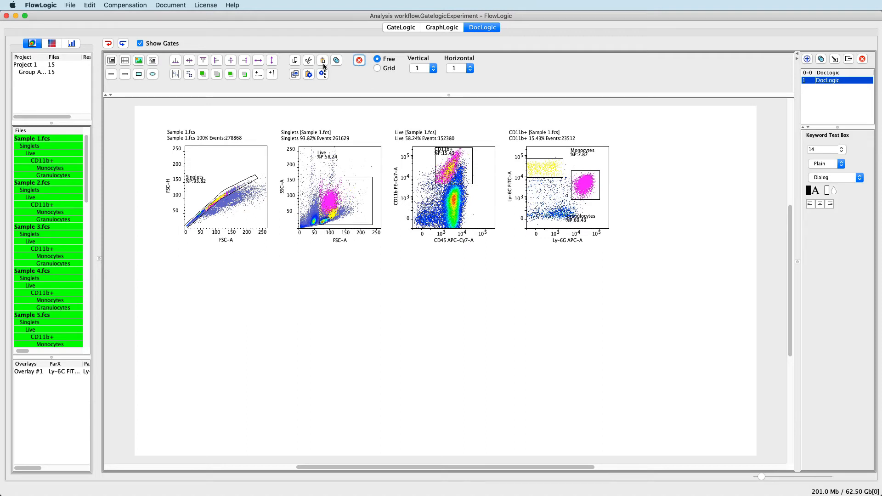
Insert a table with three rows and three columns below the first plot and enter 1 and 2 in its cells.
click(125, 64)
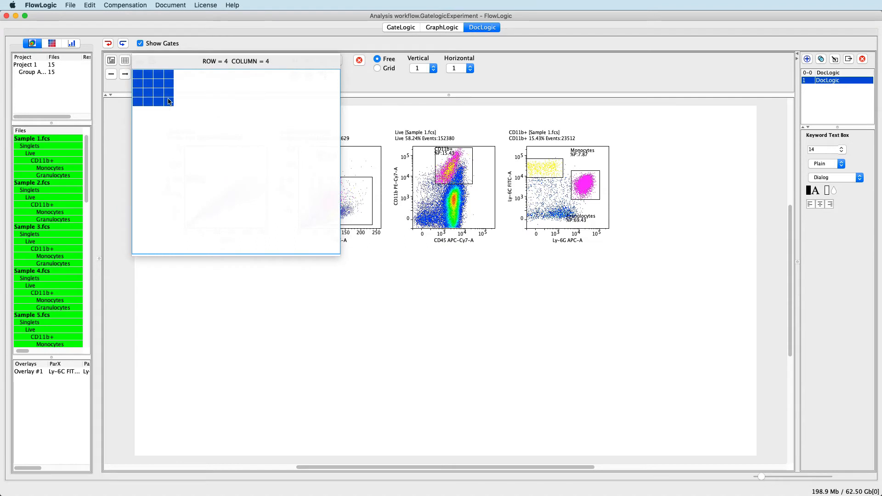
click(158, 92)
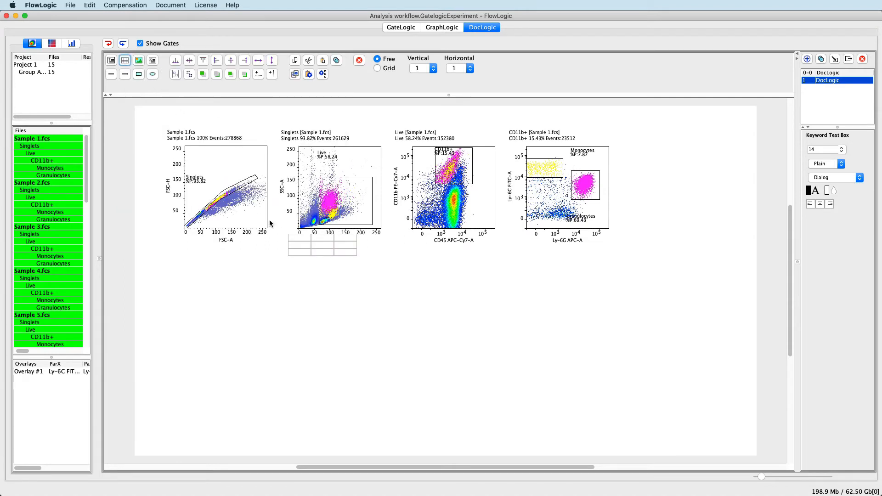
drag(312, 248, 194, 320)
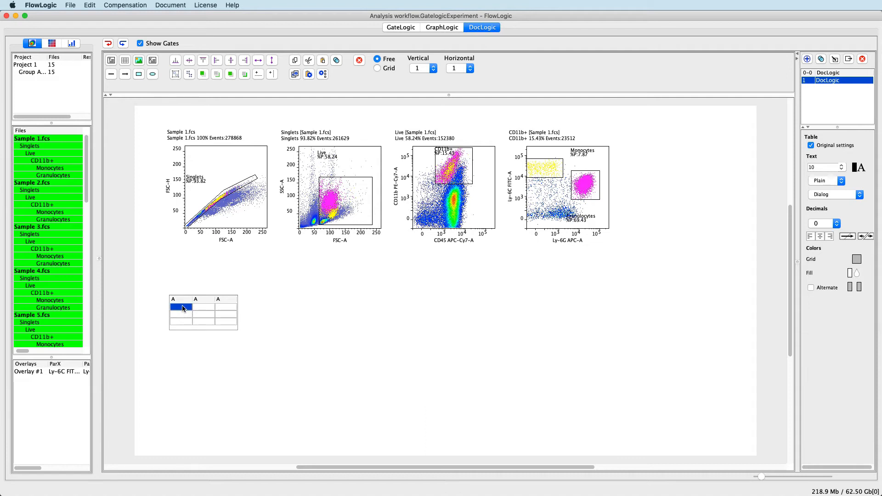
text(1)
key(Return)
text(2)
Delete the three-by-three table from the page.
click(219, 352)
click(190, 313)
drag(147, 273, 308, 372)
key(Delete)
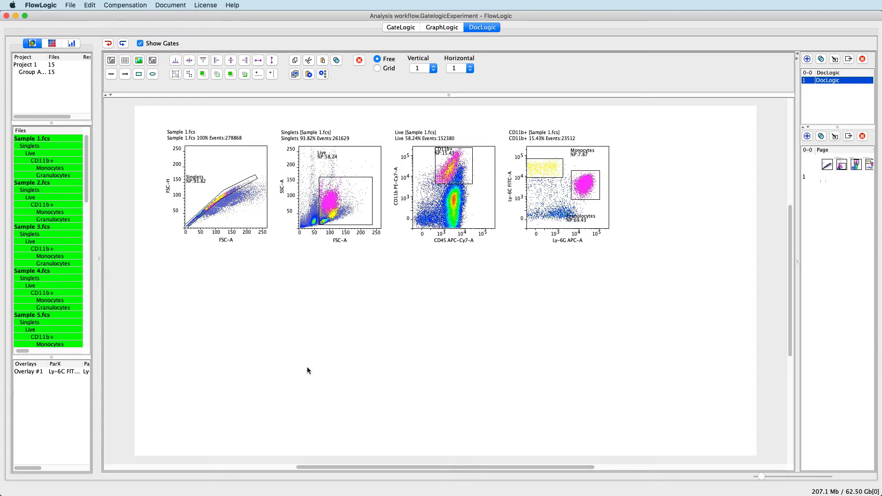
Place the Monocytes %P bar graph from the GraphLogic workspace below the first two plots.
click(72, 44)
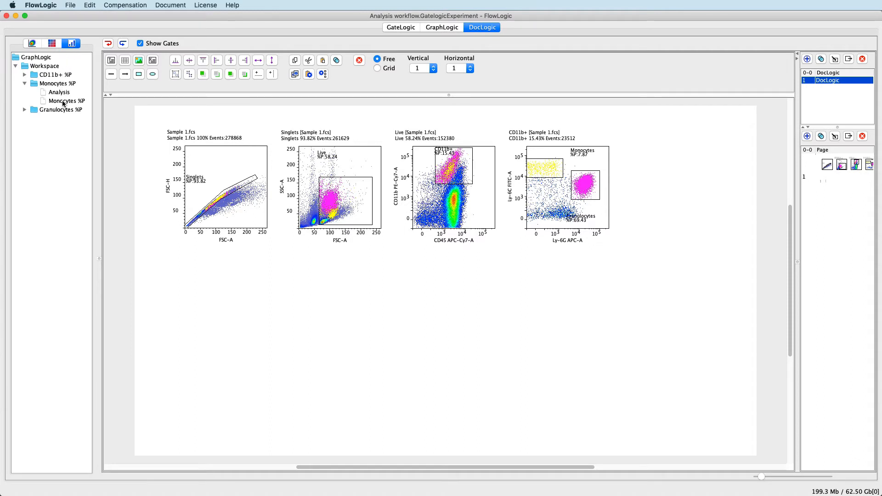
drag(63, 103, 199, 312)
drag(297, 402, 248, 371)
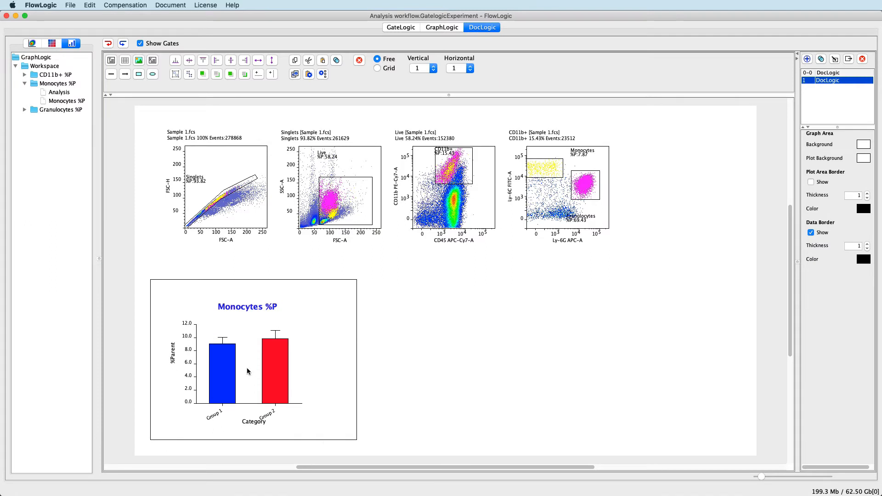
Add the Monocytes %P data table from the GraphLogic workspace beside the bar graph.
click(37, 86)
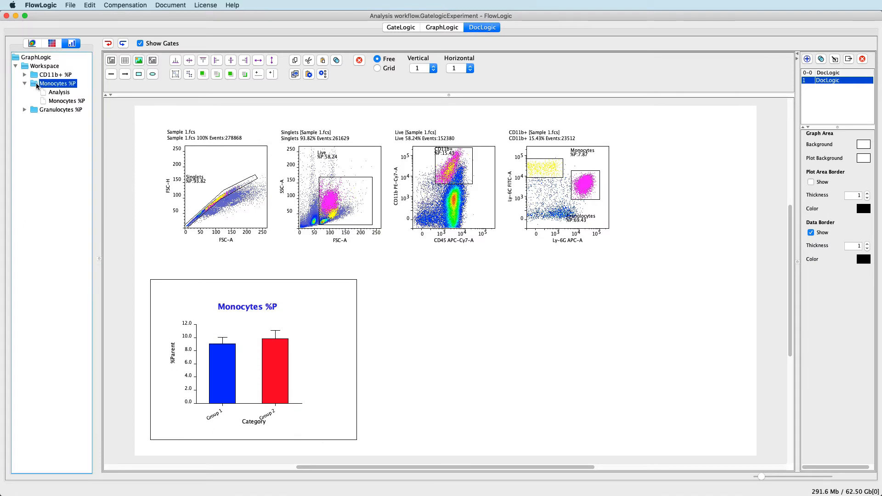
drag(37, 85, 442, 347)
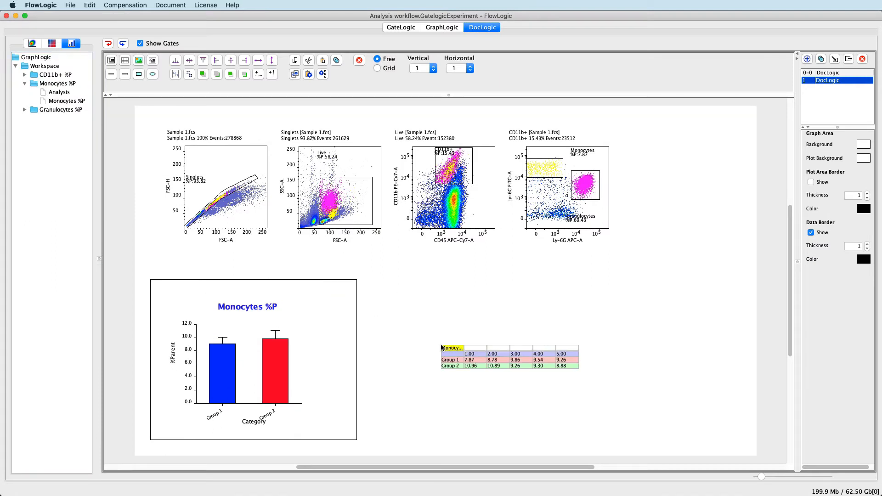
Enlarge the Monocytes %P data table and position it directly beside the bar graph.
click(489, 356)
drag(580, 371, 530, 389)
click(668, 380)
click(666, 394)
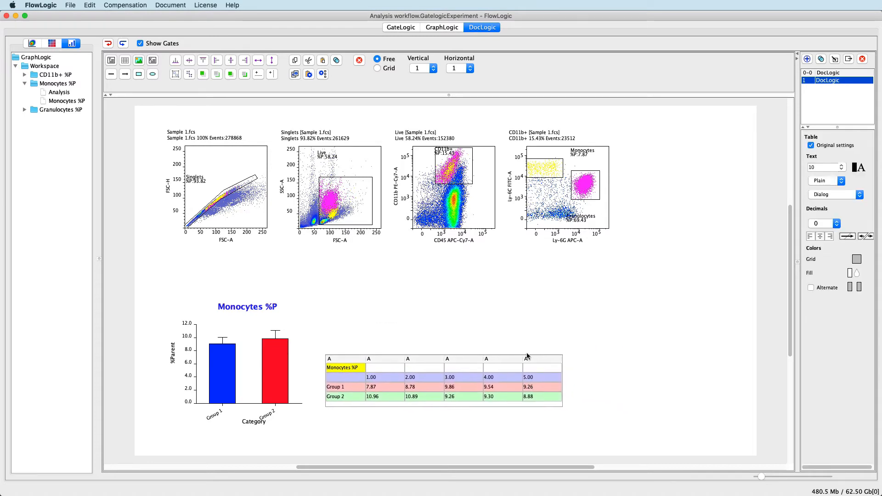
click(521, 315)
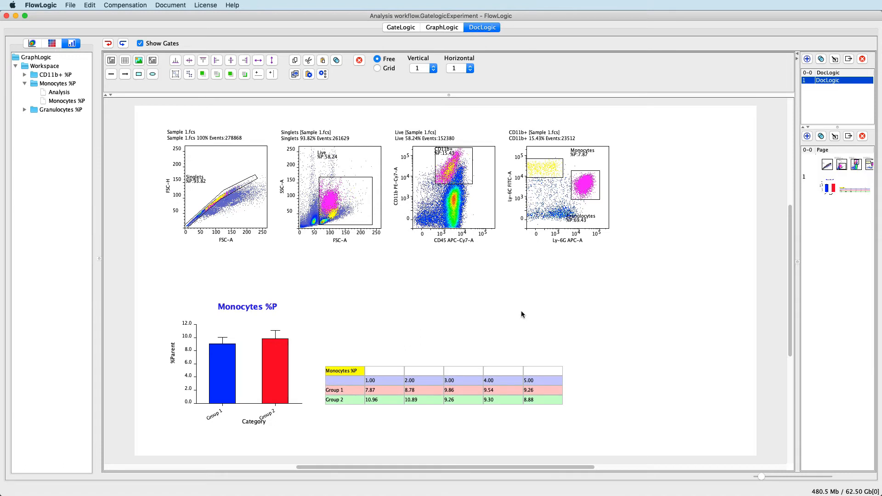
Turn off the original settings of the Monocytes %P data table and enable alternate row colors.
click(483, 381)
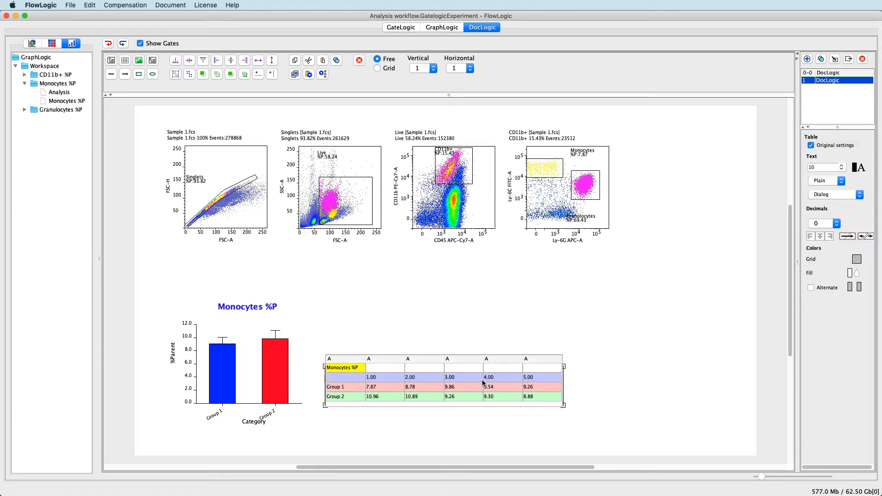
click(811, 145)
click(811, 289)
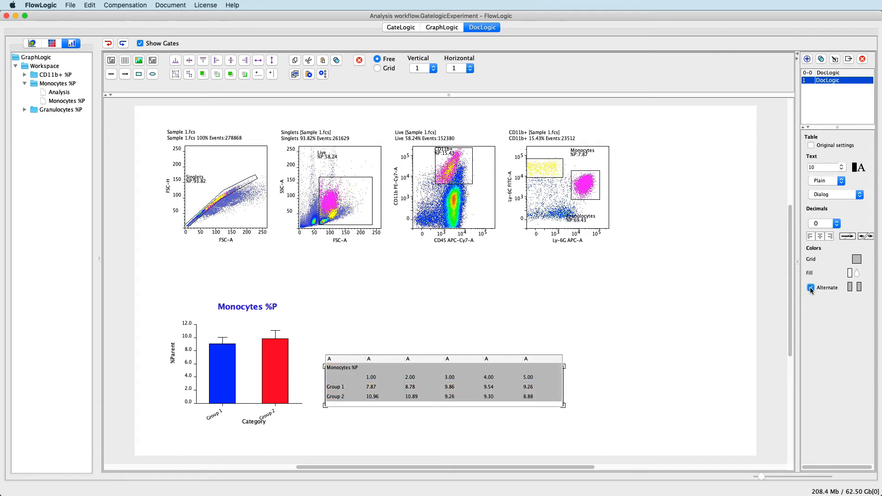
Set the table's alternating row colors to light blue and bright green.
click(851, 286)
click(643, 272)
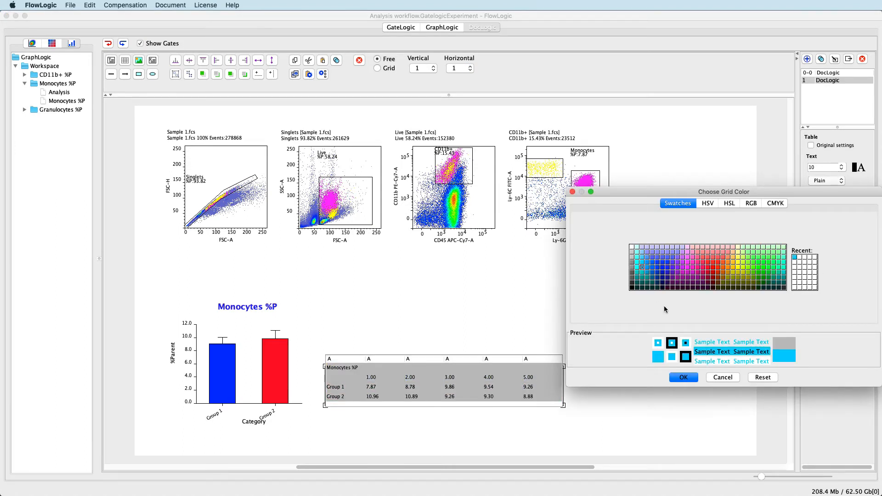
click(684, 376)
click(860, 288)
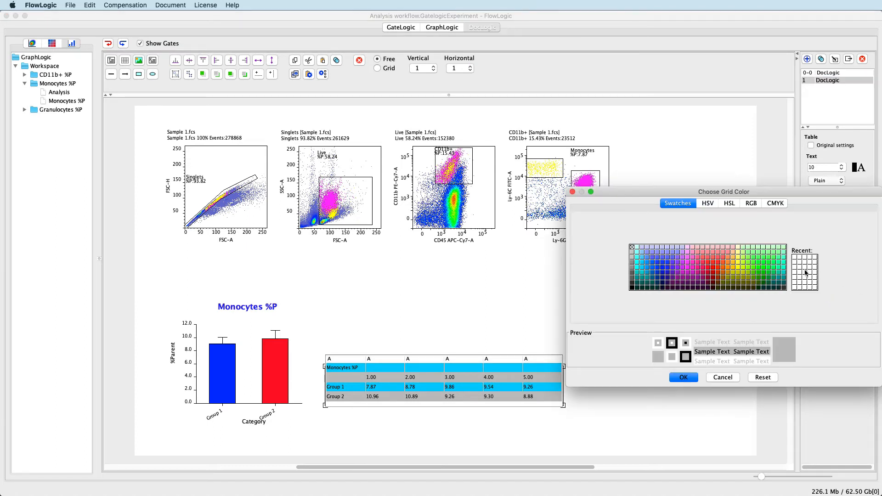
click(759, 268)
click(687, 377)
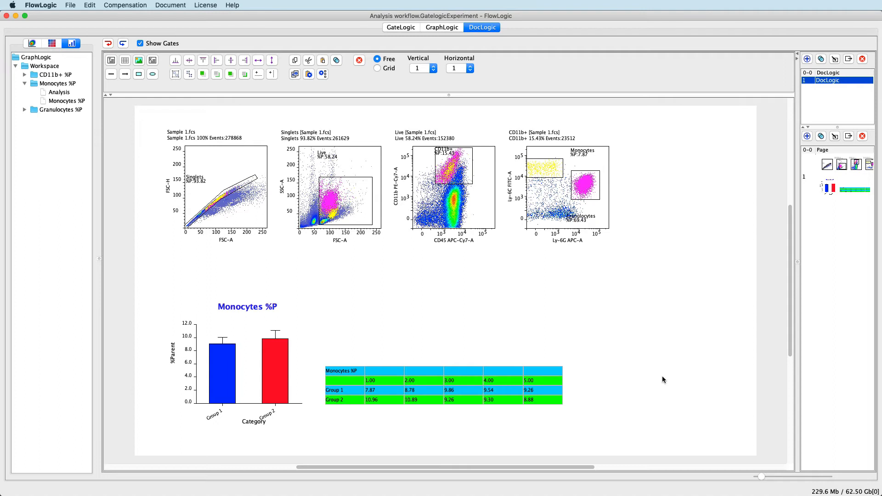
Format the table's column numbers 1 to 5 with zero decimals and center them in their cells.
click(529, 393)
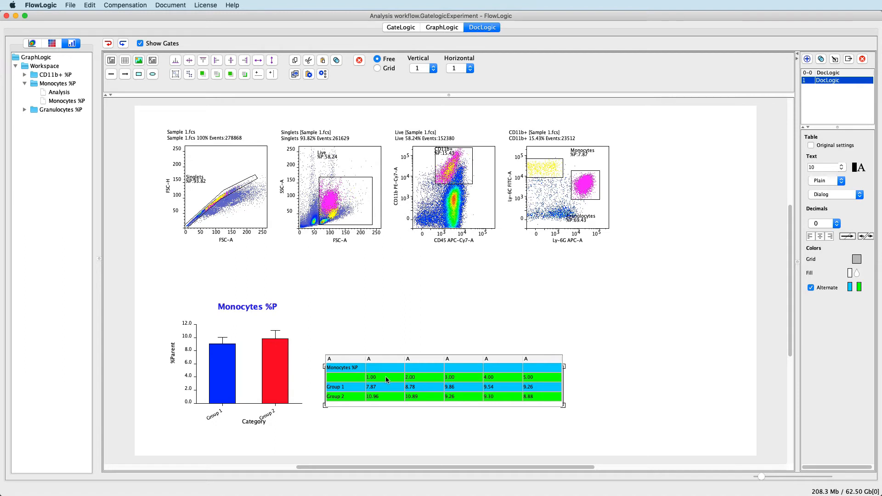
drag(385, 376, 532, 378)
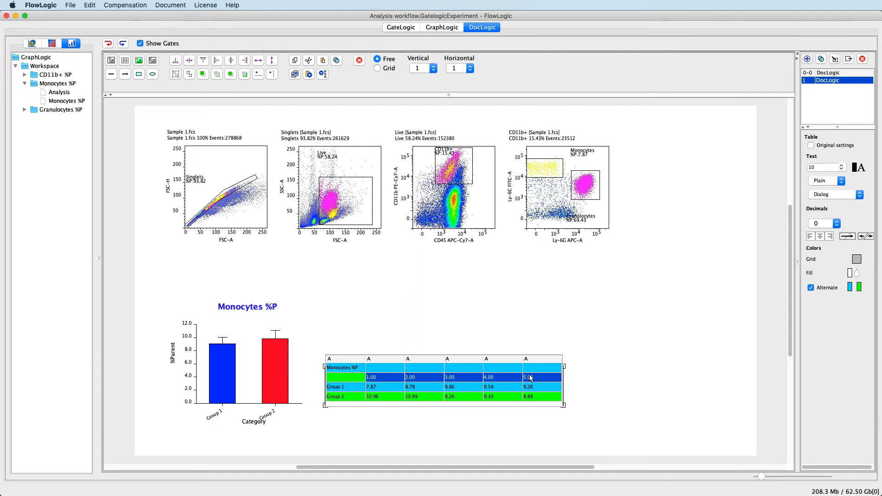
click(833, 224)
click(830, 233)
click(821, 237)
click(677, 312)
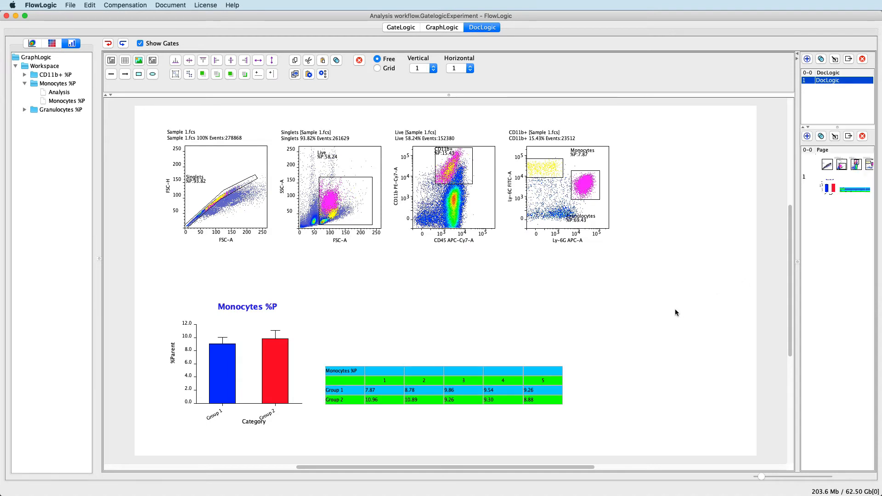
Add a second page and place the unpaired t test Analysis table from the GraphLogic workspace on it, enlarged.
click(808, 136)
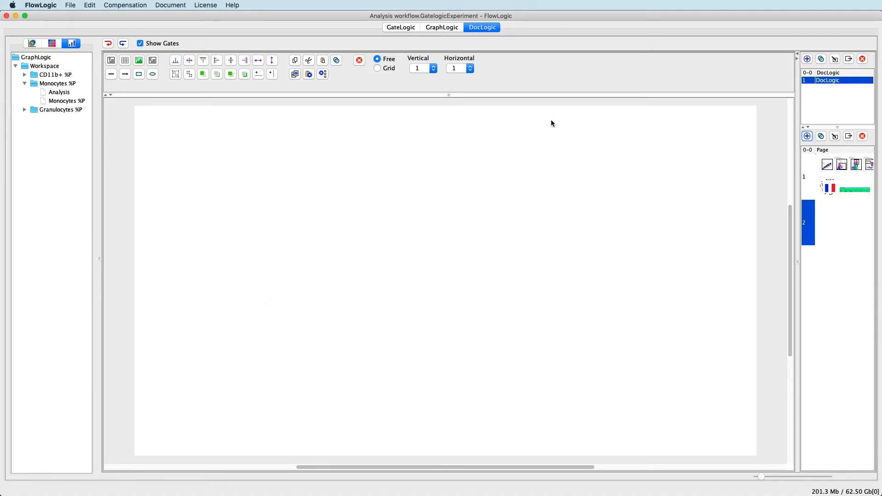
drag(42, 94, 169, 146)
click(195, 168)
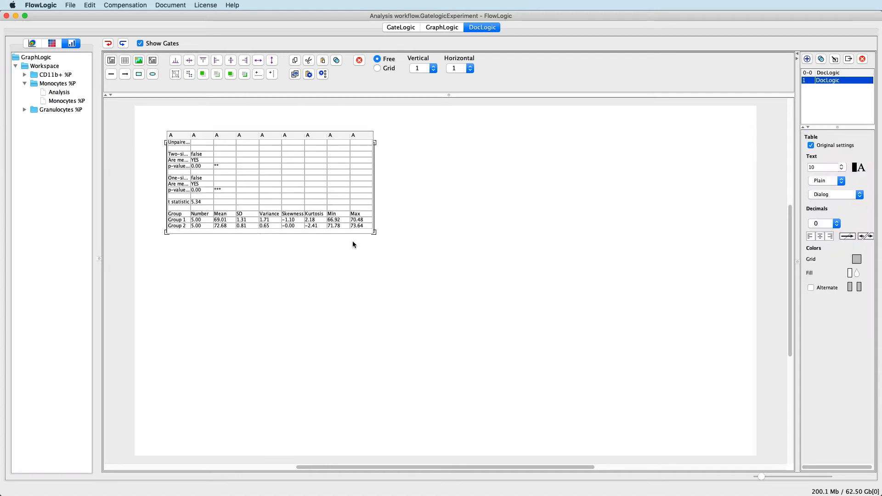
drag(374, 235, 501, 272)
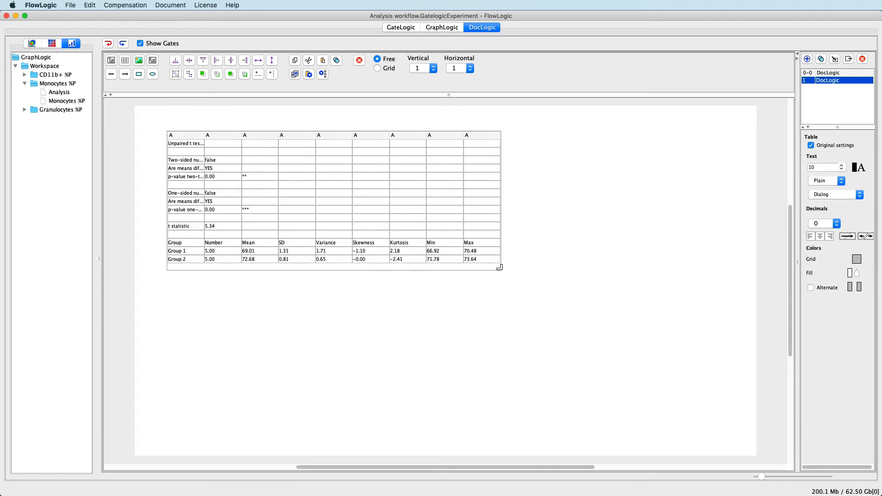
Widen the t test table's first column to show its full labels and move the table toward the page's upper-left corner.
drag(206, 135, 286, 153)
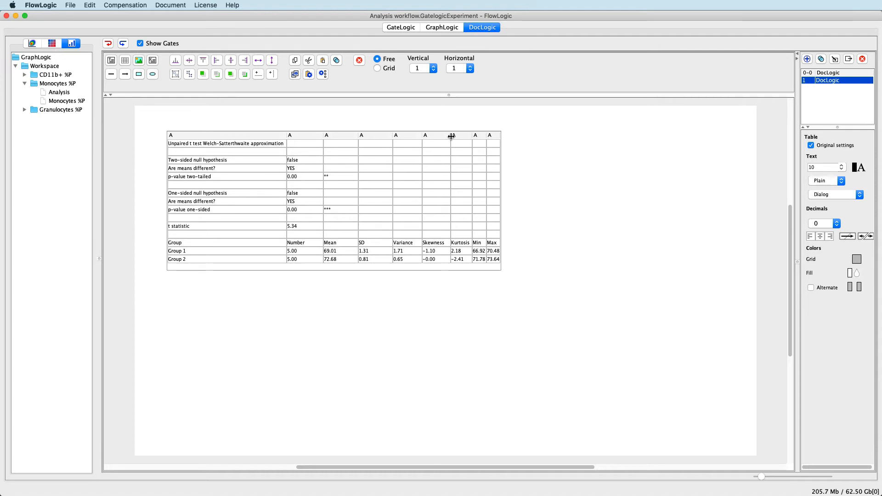
drag(452, 136, 449, 136)
click(566, 157)
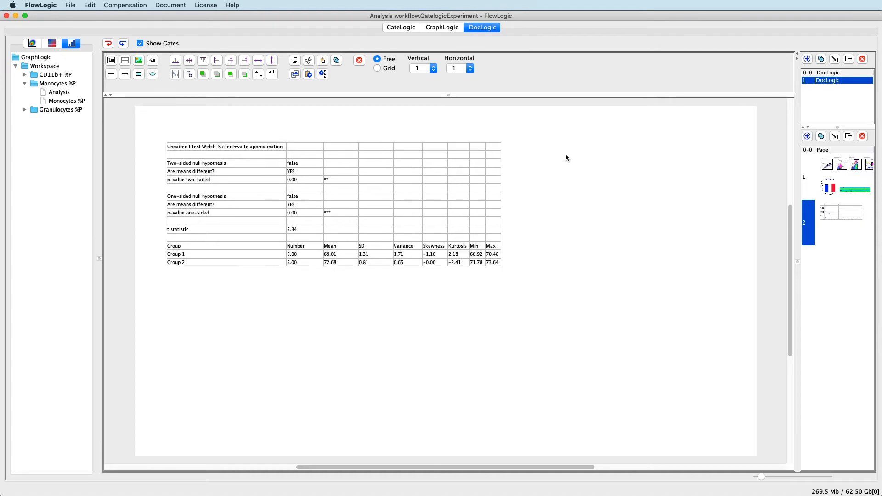
drag(473, 260, 453, 244)
click(460, 285)
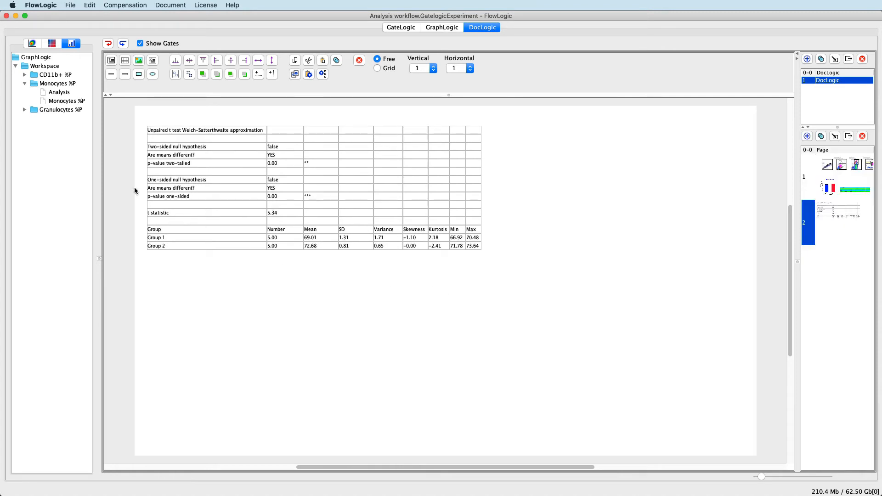
Place the Group Analysis Files plate below the t test table and enlarge it to 669 wide by 253 high.
click(52, 44)
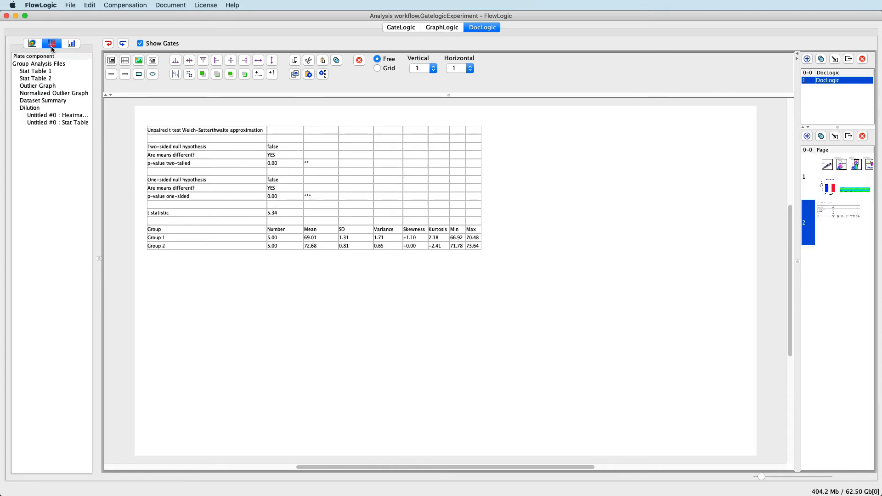
click(21, 65)
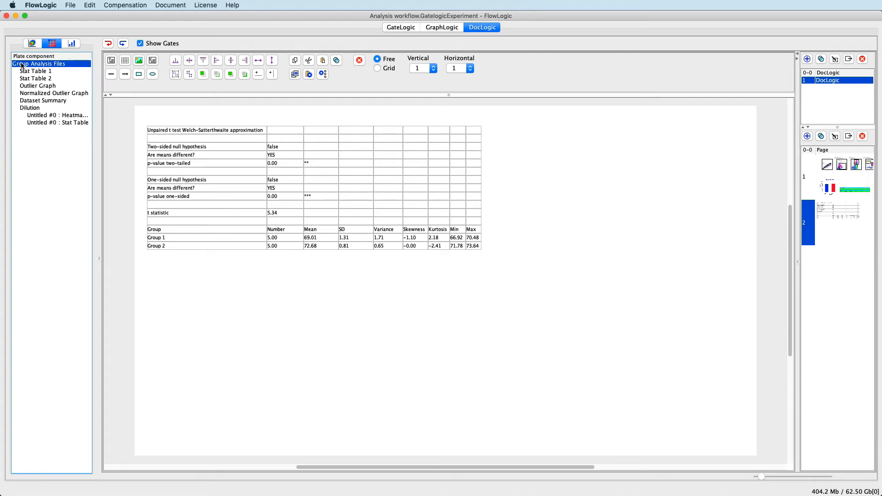
drag(22, 65, 159, 276)
click(203, 322)
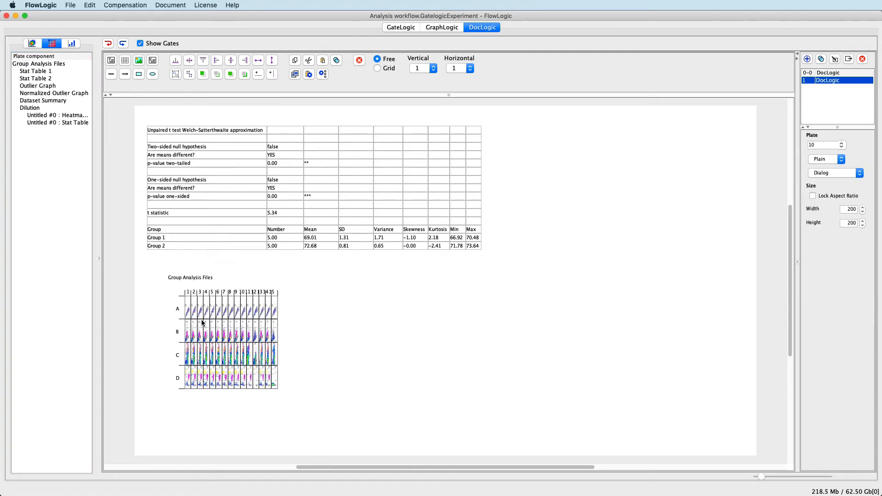
click(224, 336)
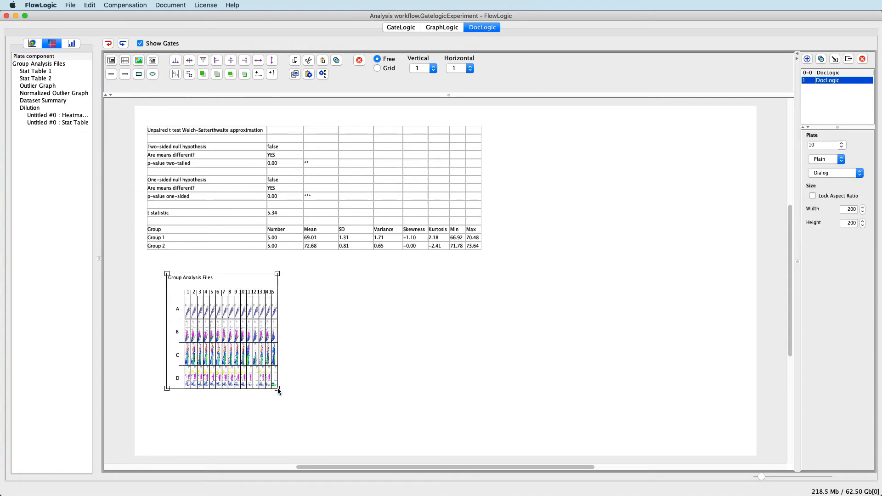
drag(277, 390, 451, 399)
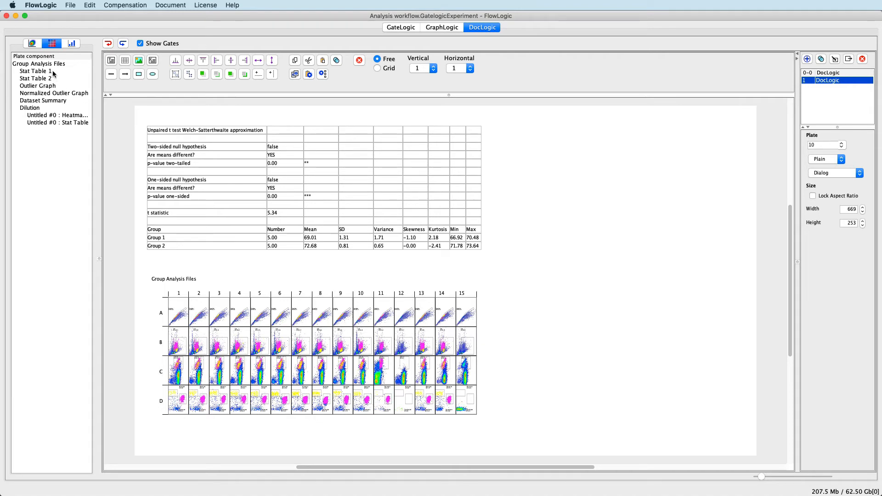
click(633, 221)
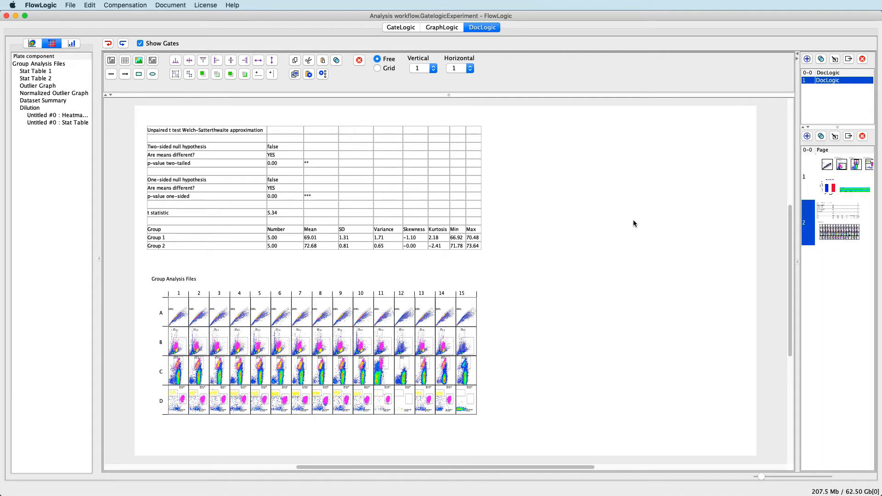
Add a second DocLogic document and open its name for editing.
click(851, 224)
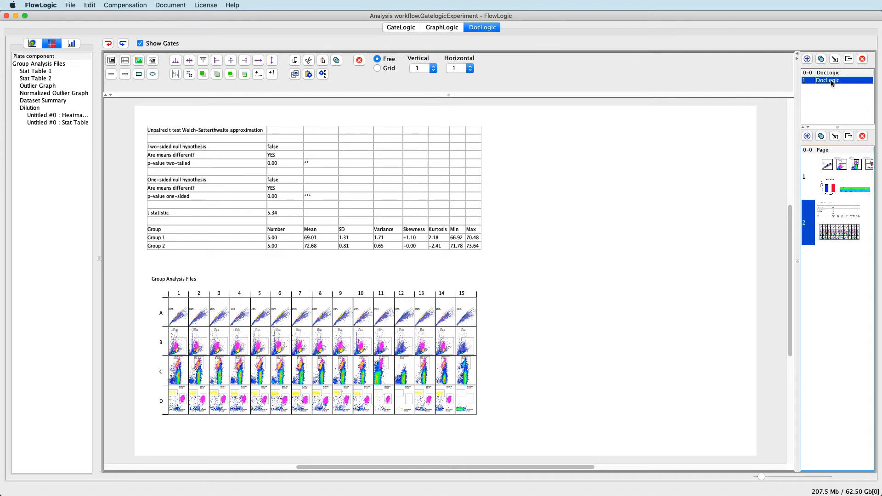
click(808, 61)
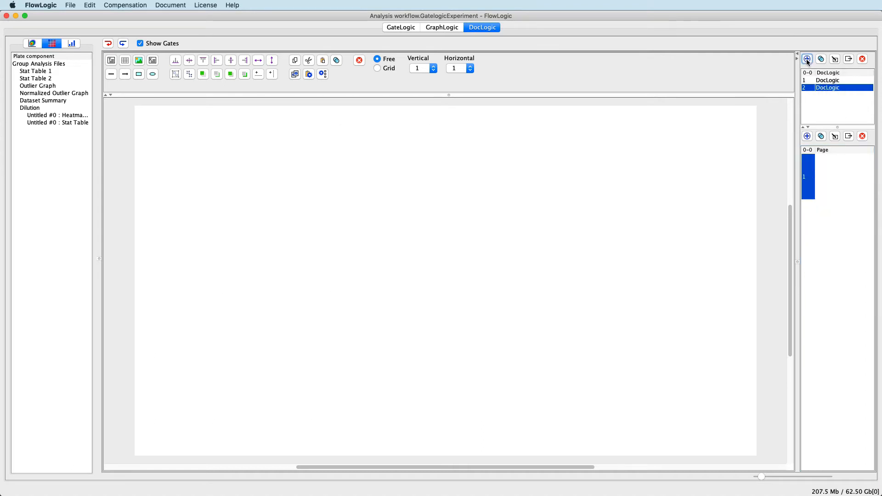
double_click(829, 88)
drag(855, 88, 806, 89)
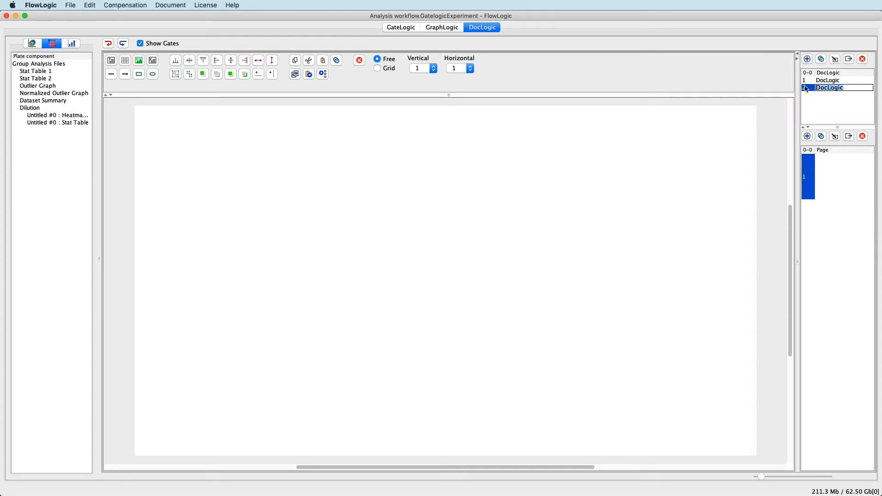
Delete the second DocLogic document.
click(807, 88)
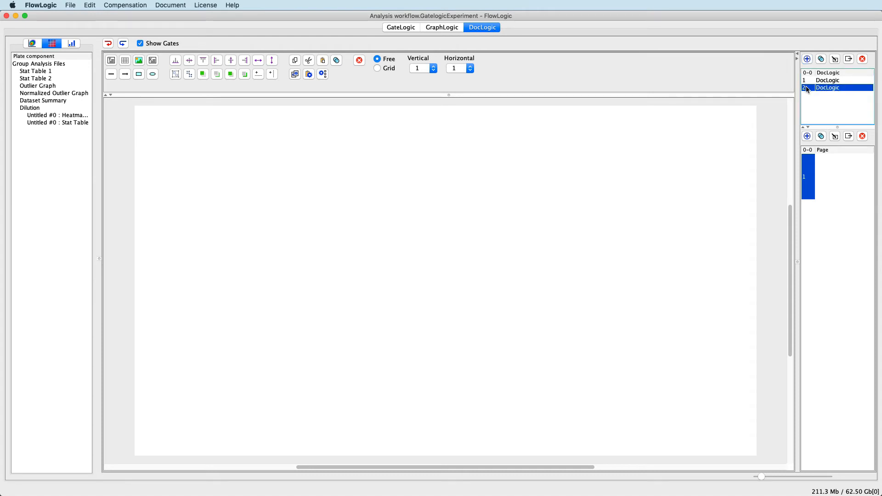
click(862, 58)
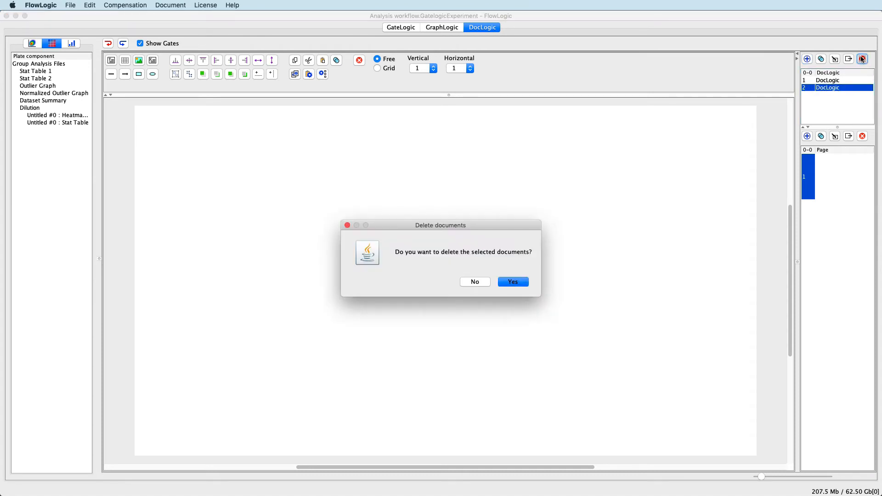
click(522, 283)
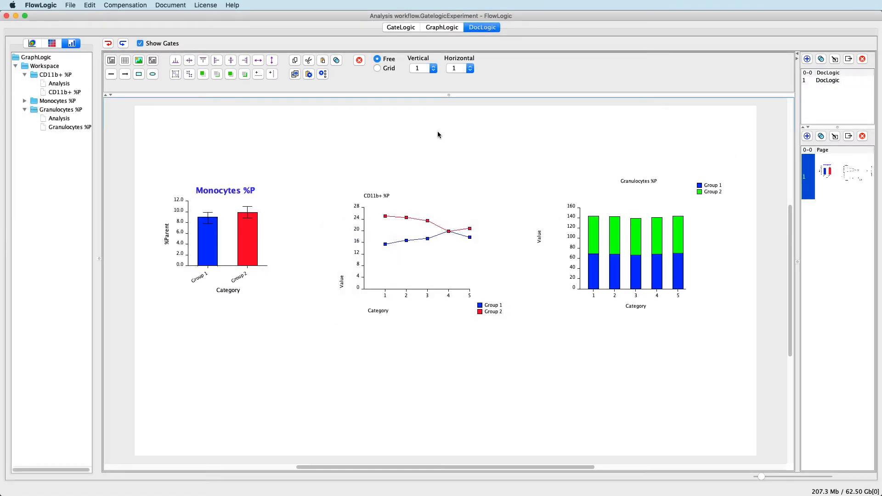
Copy the Monocytes %P bar graph's formatting onto the CD11b+ %P and Granulocytes %P graphs.
click(228, 235)
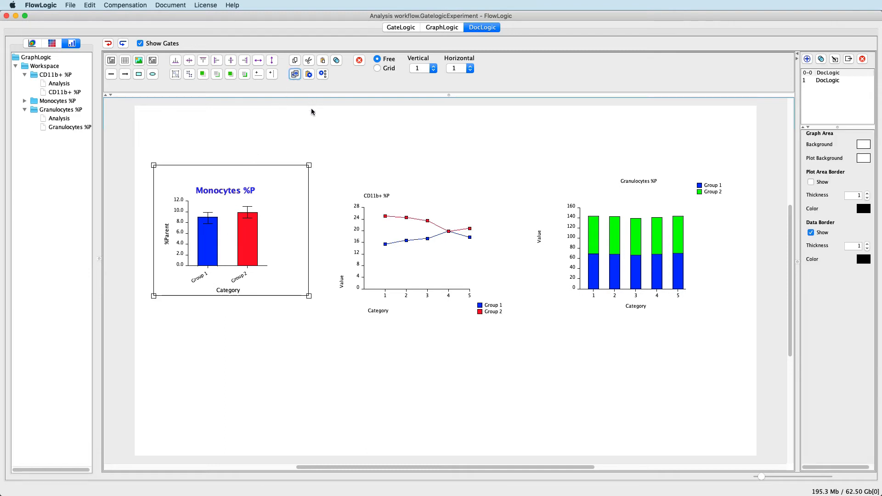
drag(311, 105, 755, 371)
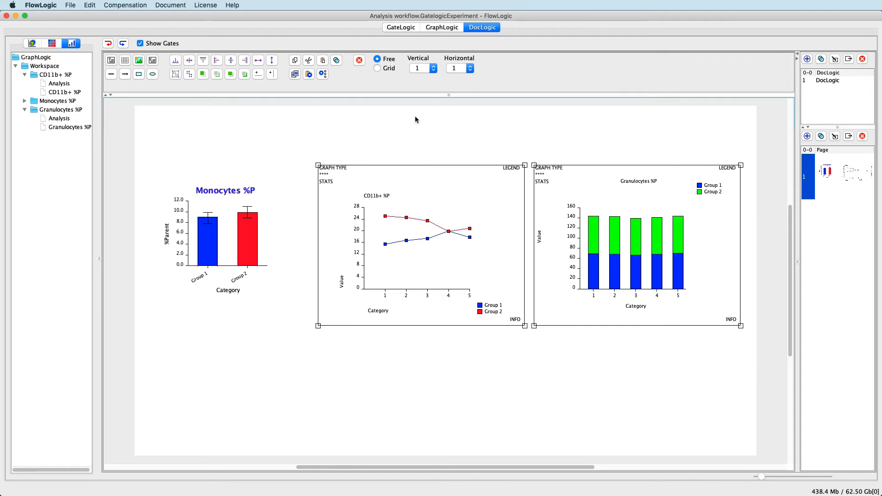
click(309, 75)
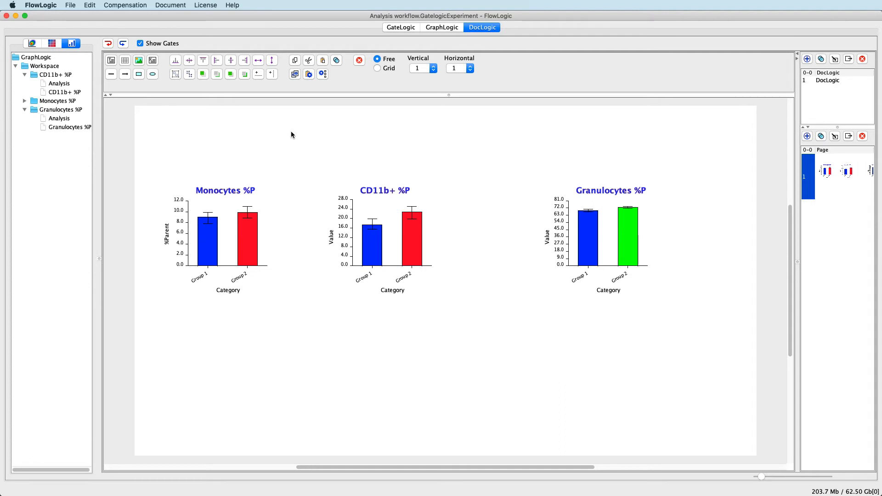
Space the three %P bar graphs evenly in the horizontal direction.
drag(142, 124, 713, 360)
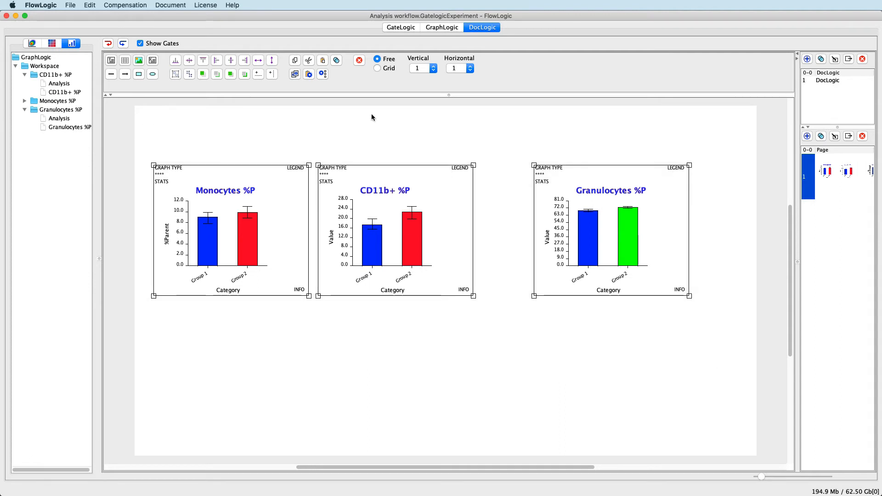
click(258, 60)
click(302, 124)
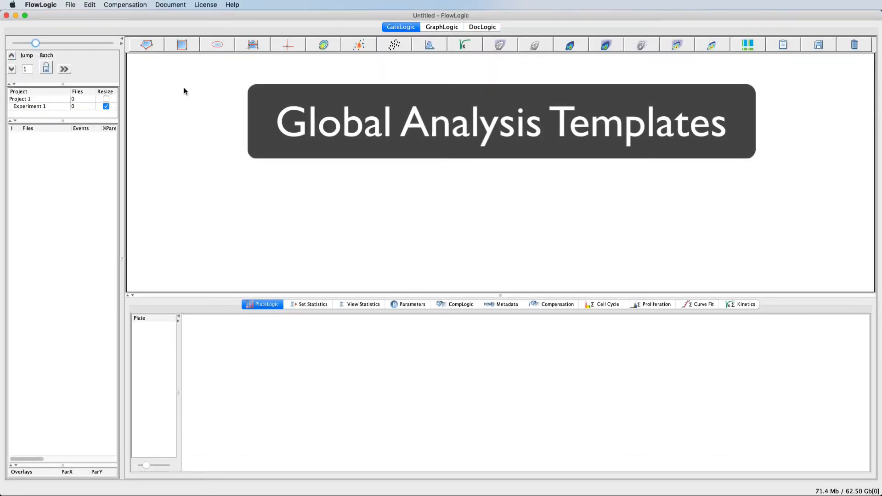
Load the recent experiment containing the Spleen Myeloid Sham, IR and Iso files.
click(71, 5)
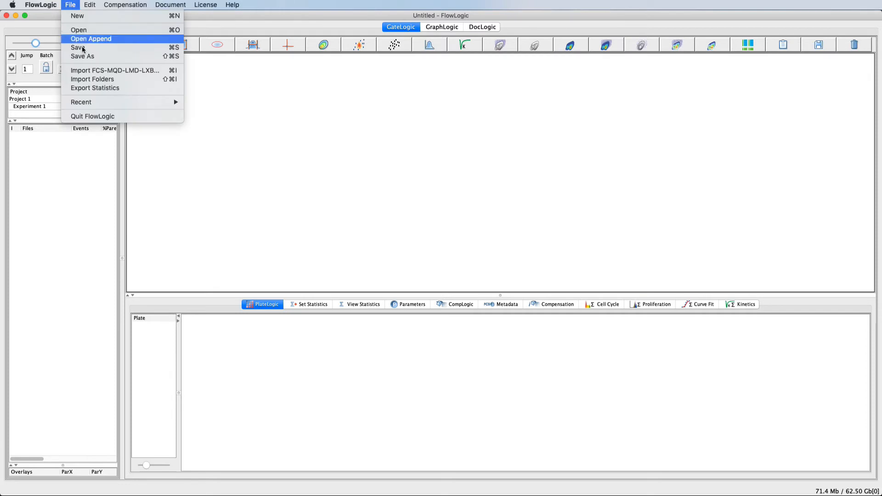
mouse_move(94, 104)
click(197, 104)
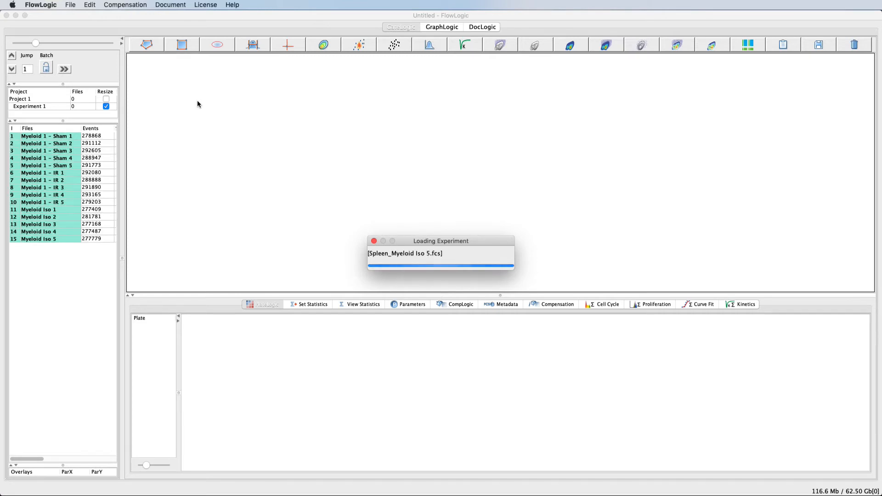
Enlarge the project folder list and view the GraphLogic and DocLogic workspaces before returning to GateLogic.
drag(66, 121, 67, 154)
click(442, 28)
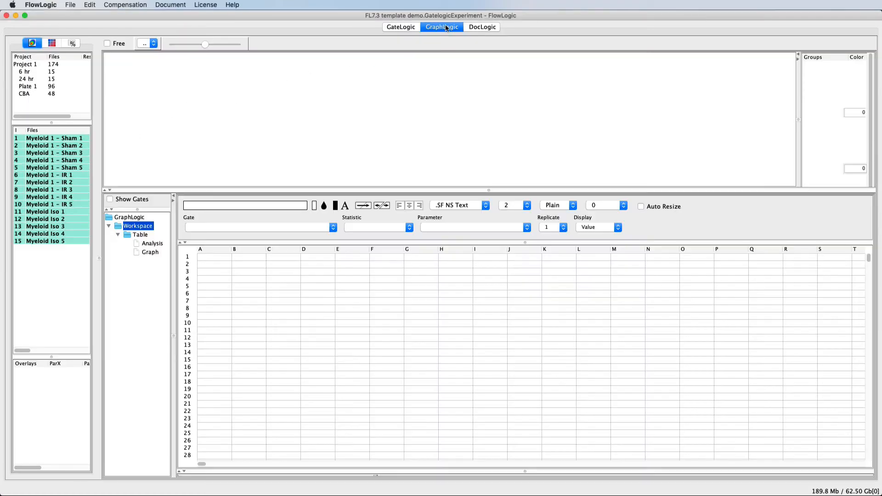
click(486, 27)
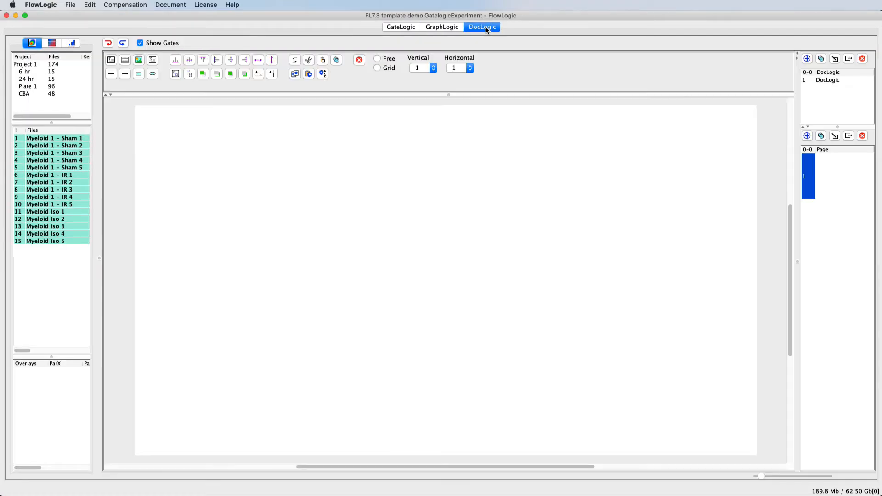
click(397, 28)
Apply the folder template Myeloid stain.foldertemplate to the 6 hr and 24 hr folders together.
shift+click(55, 113)
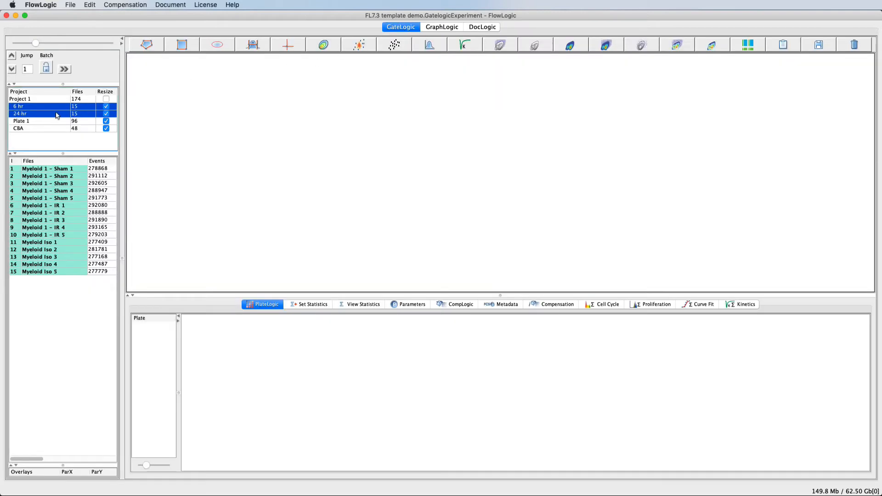
right_click(55, 110)
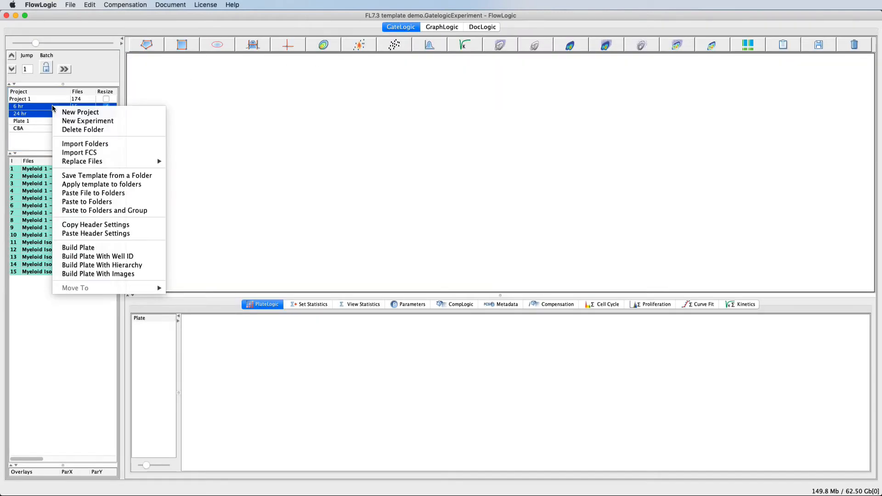
click(82, 186)
click(332, 260)
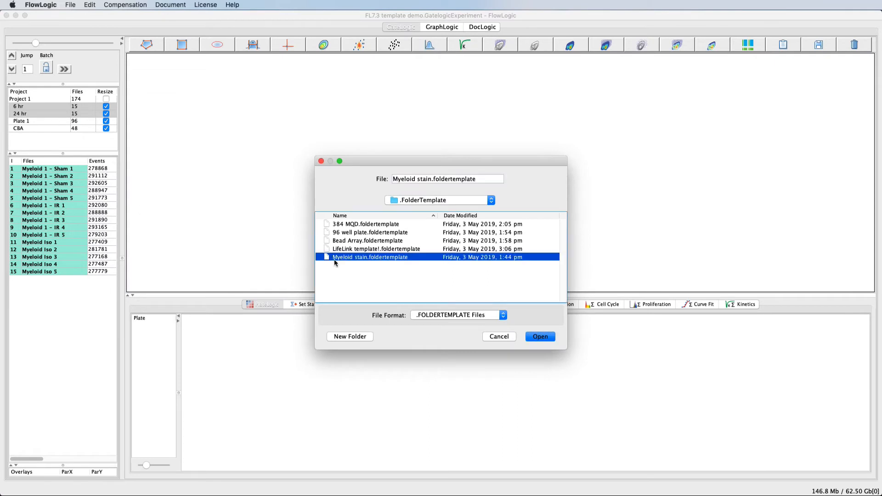
click(534, 338)
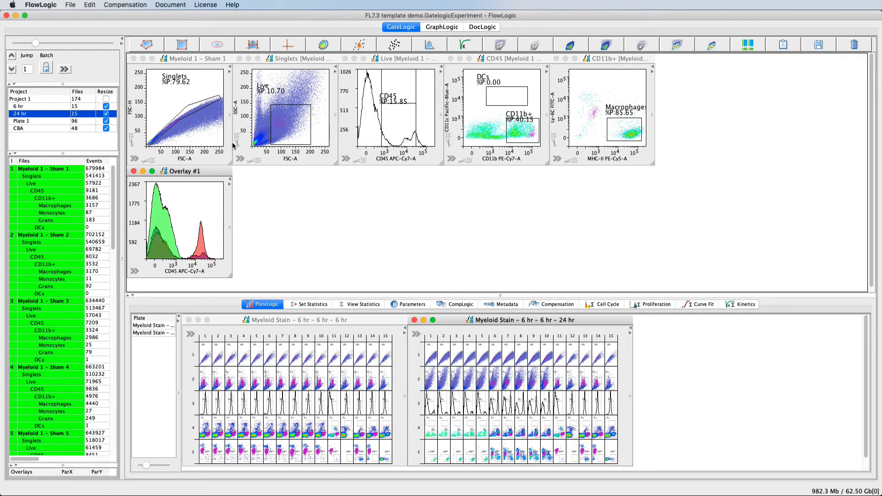
View the 6 hr folder's plots, switch to the 24 hr folder and group all its files.
click(51, 108)
click(50, 115)
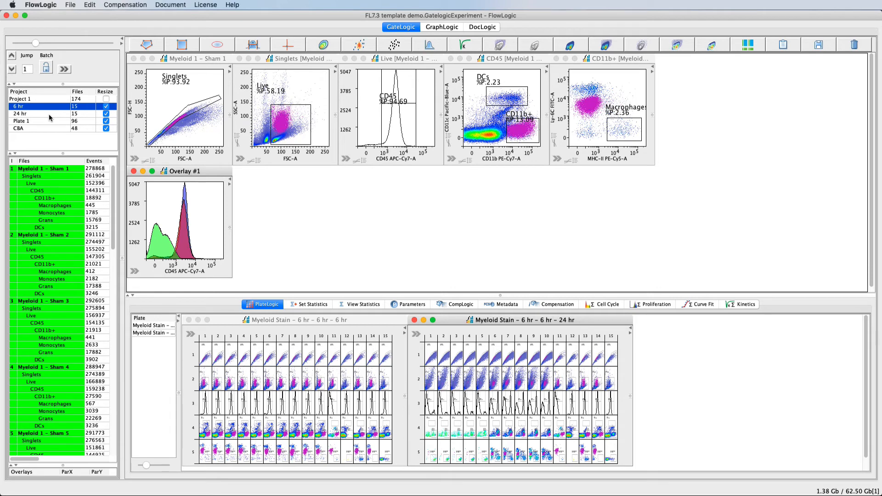
click(42, 169)
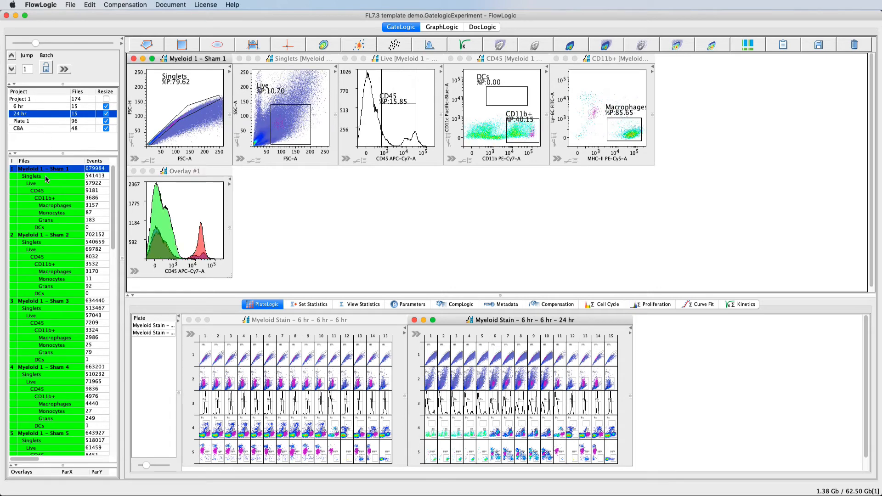
key(super+a)
right_click(47, 179)
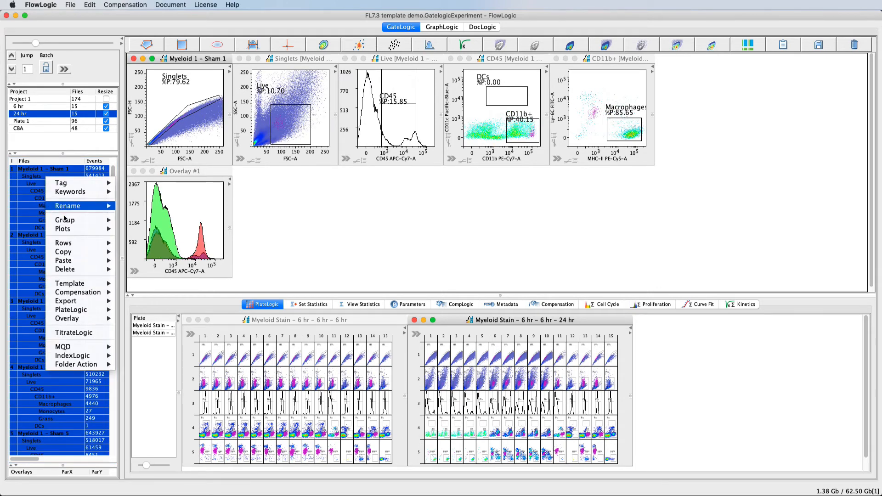
mouse_move(69, 220)
click(136, 223)
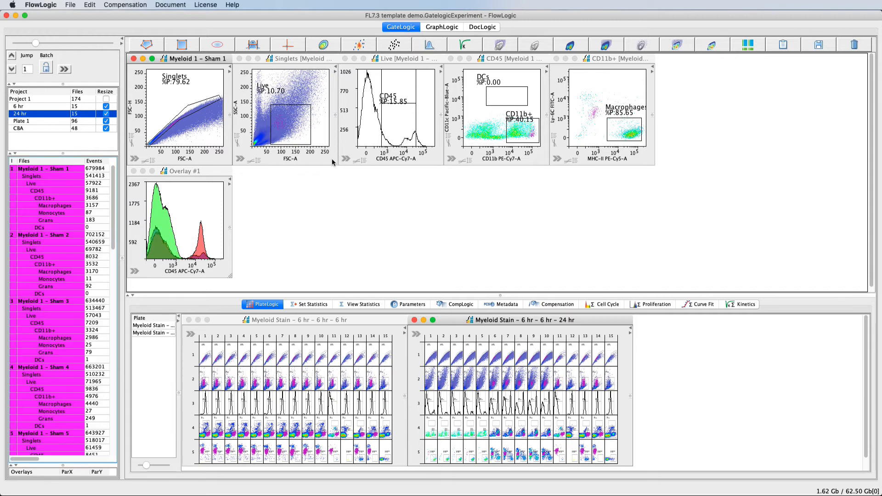
Shift the CD45 gate on the 24 hr Live histogram slightly toward higher CD45 APC-Cy7-A values.
click(399, 125)
drag(407, 126, 409, 126)
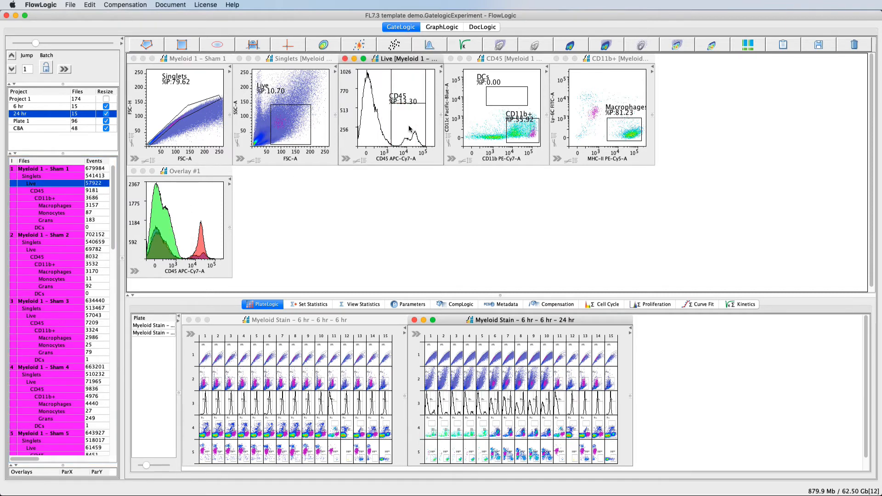
Compare the plot pages and bar graph pages of the Myeloid stain 6 hr and 24 hr DocLogic documents.
click(485, 28)
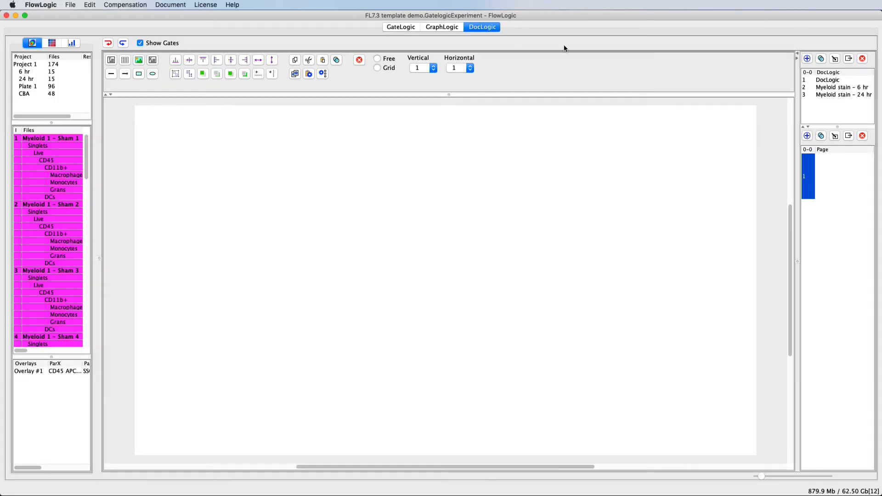
click(833, 88)
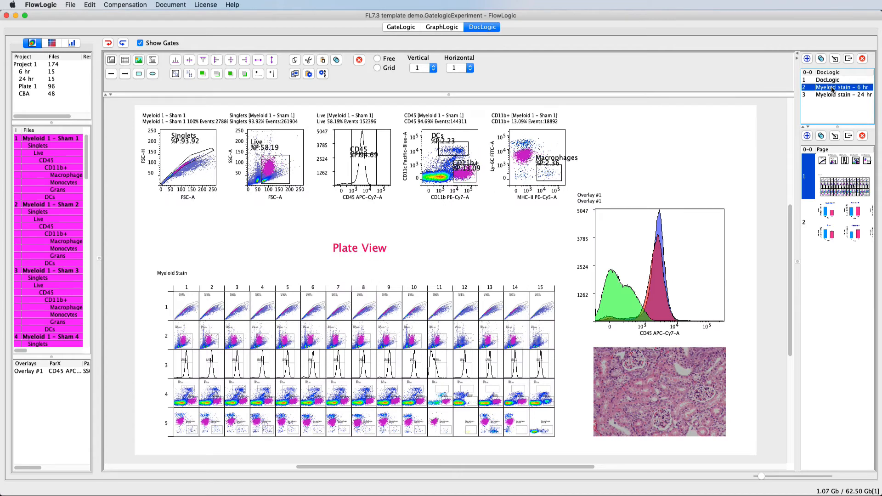
click(831, 95)
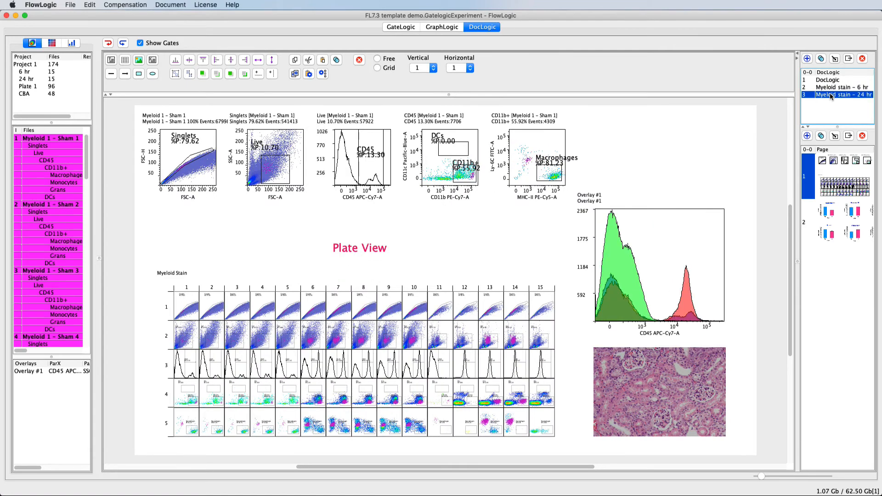
click(832, 89)
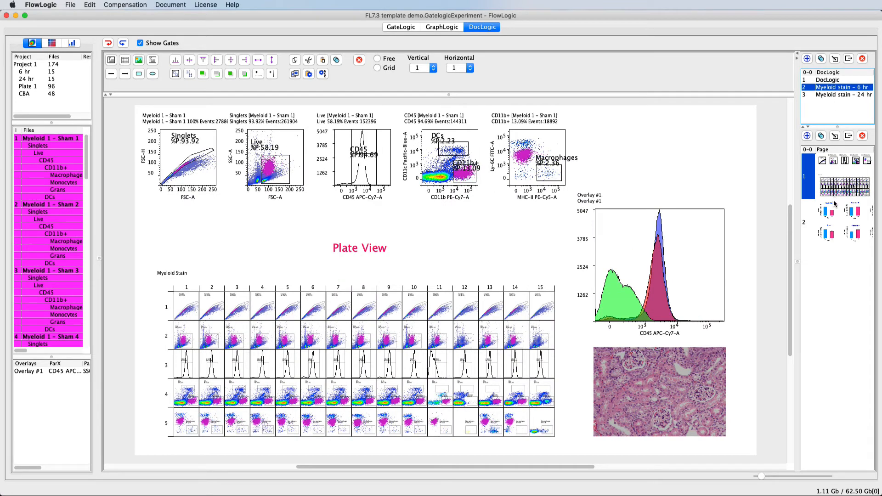
click(836, 208)
click(833, 96)
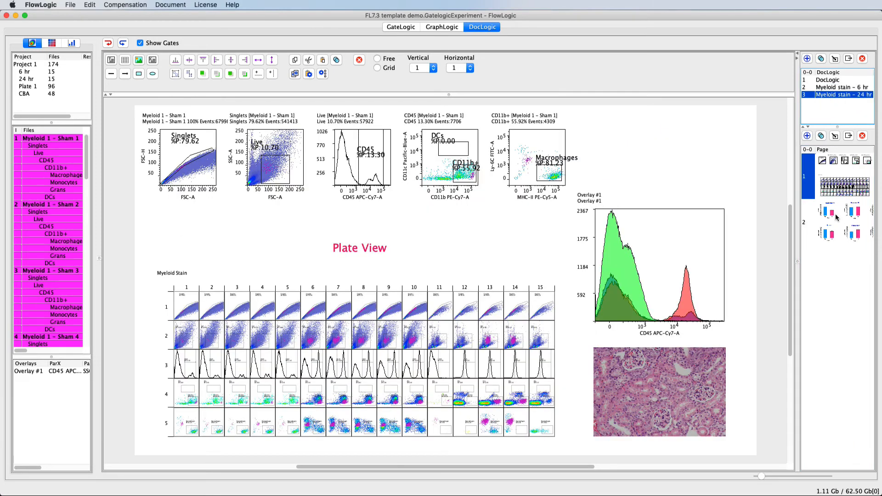
click(837, 218)
click(831, 89)
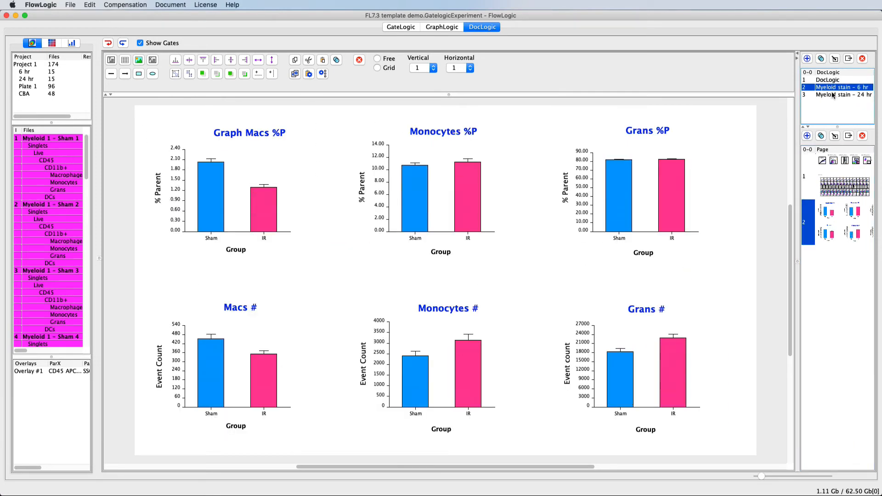
click(833, 95)
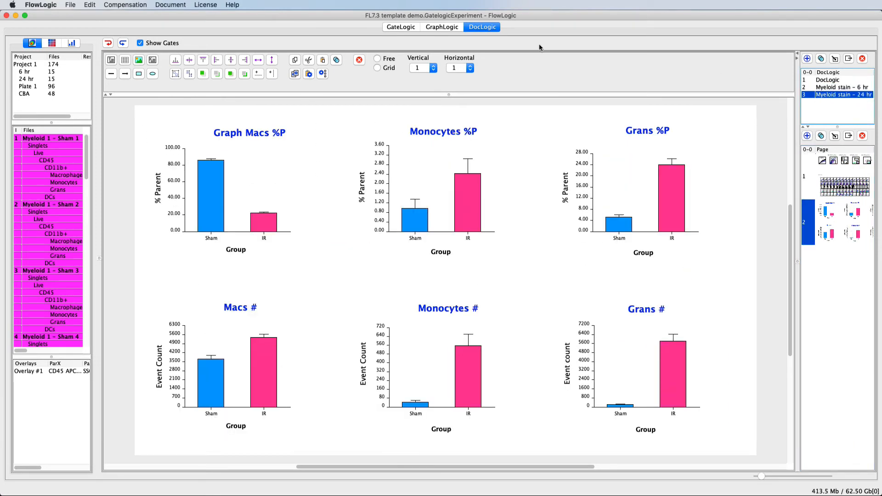
Apply the folder template 96 well plate.foldertemplate to the Plate 1 folder.
click(394, 28)
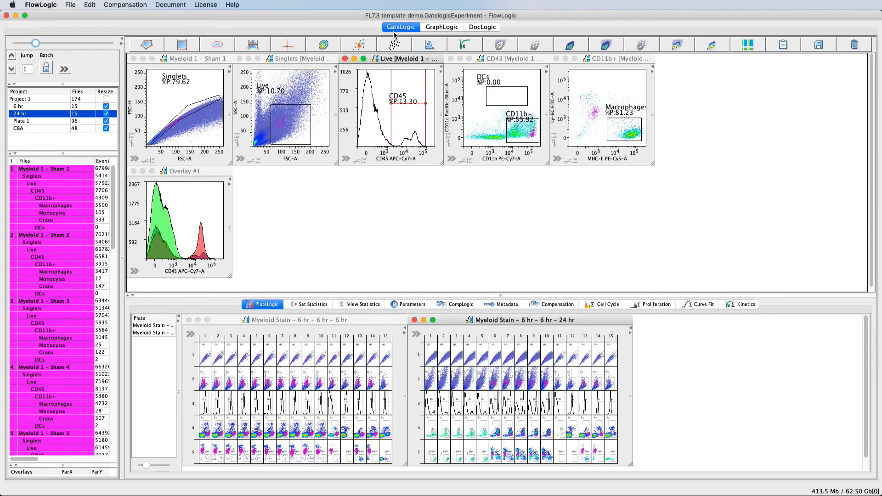
click(46, 122)
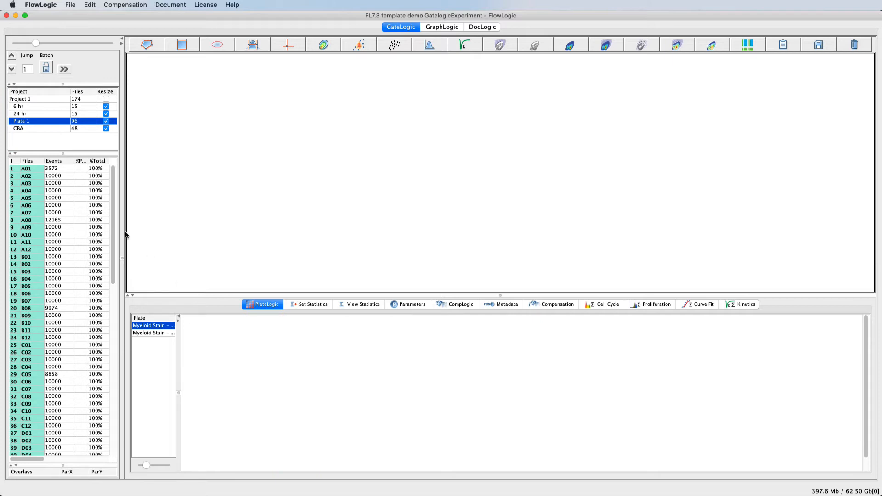
right_click(47, 122)
click(69, 203)
click(338, 232)
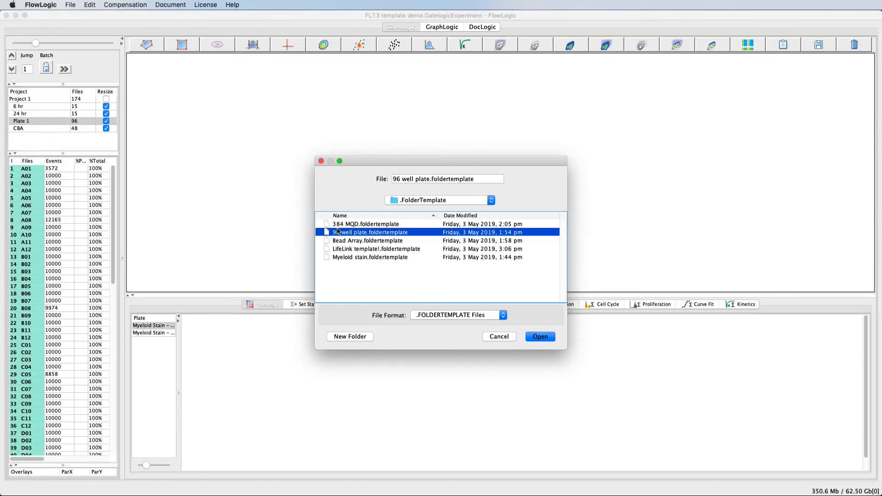
click(548, 340)
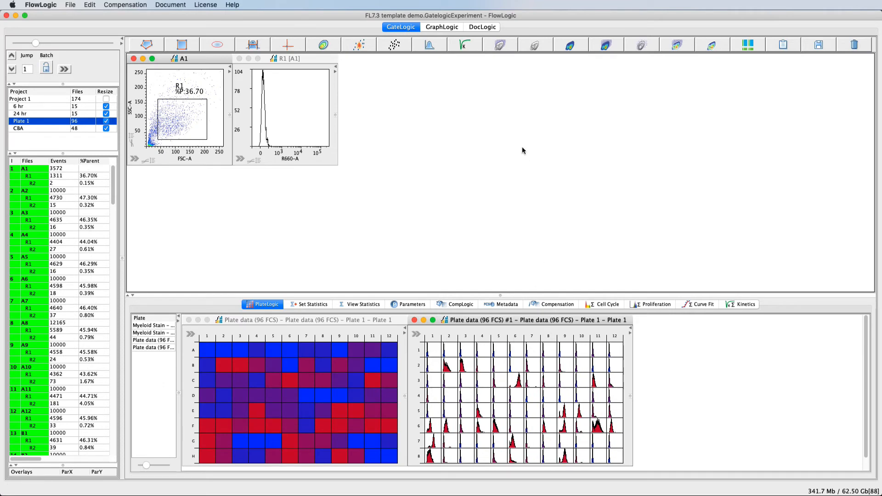
Review the Heatmaps and Plots + Stats documents for Plate 1 in DocLogic.
click(480, 27)
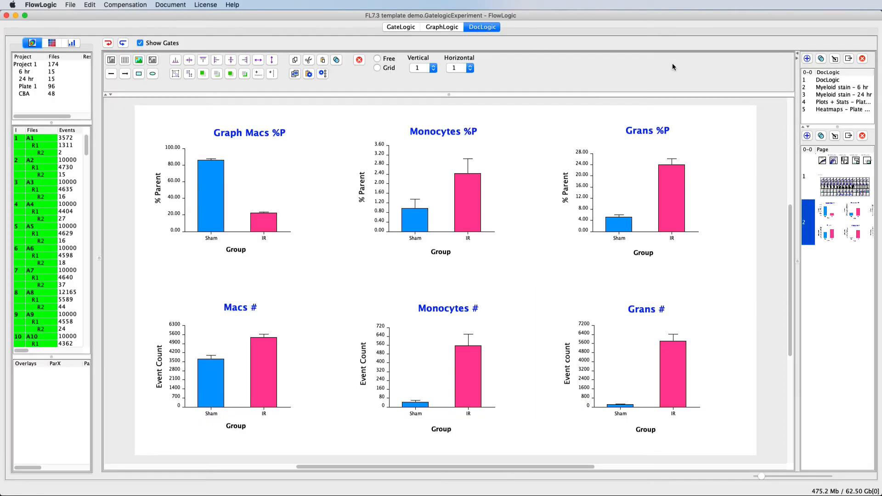
click(815, 103)
click(818, 109)
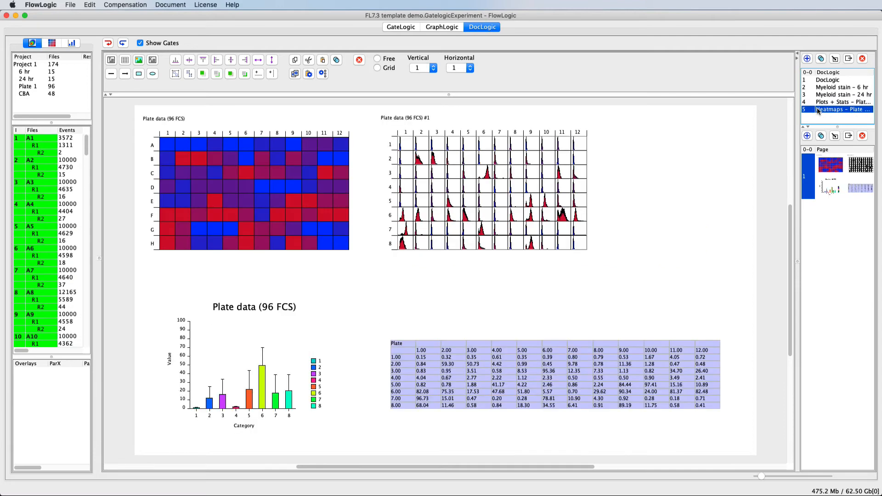
click(821, 103)
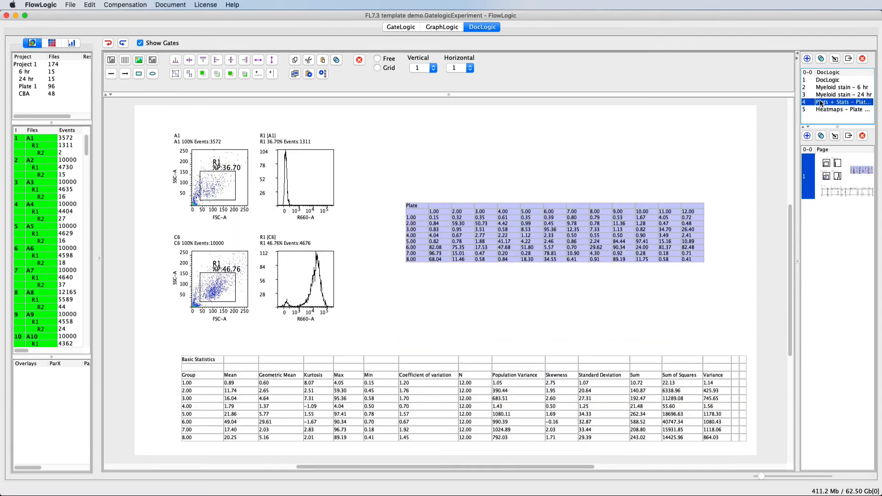
Clear the open plate windows in GateLogic and apply Bead Array.foldertemplate to the CBA folder.
click(400, 28)
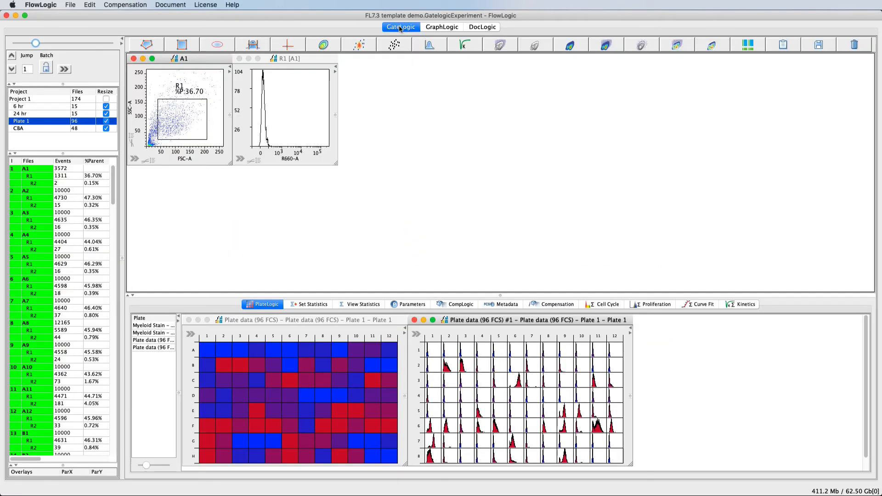
click(54, 129)
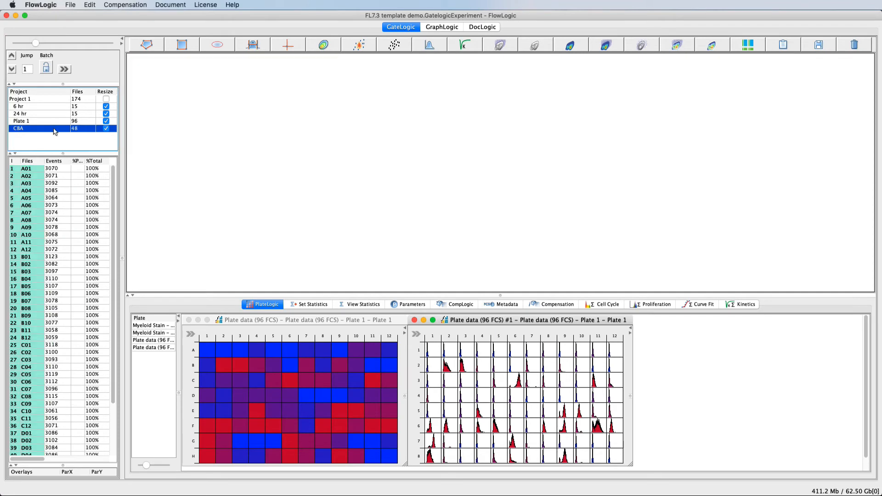
click(188, 321)
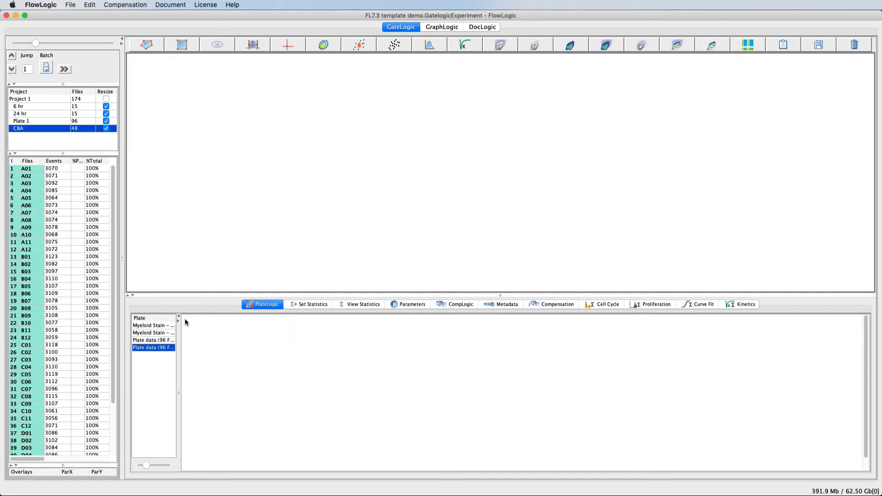
right_click(32, 130)
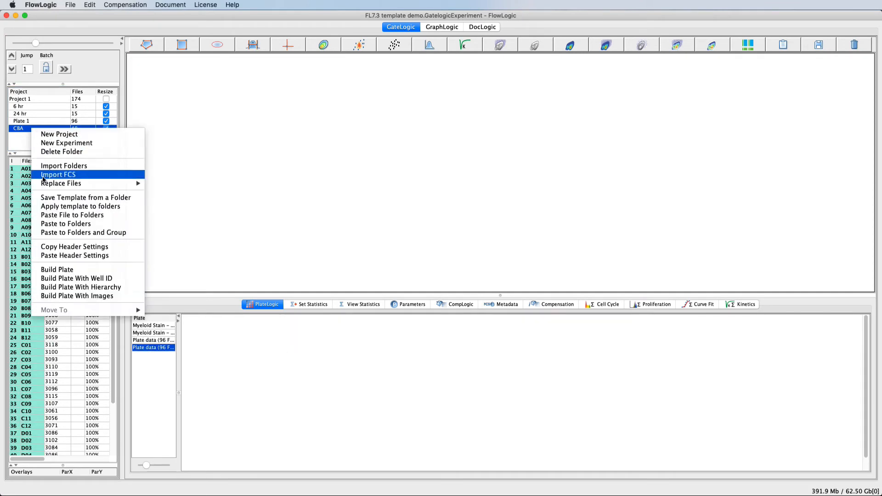
click(52, 207)
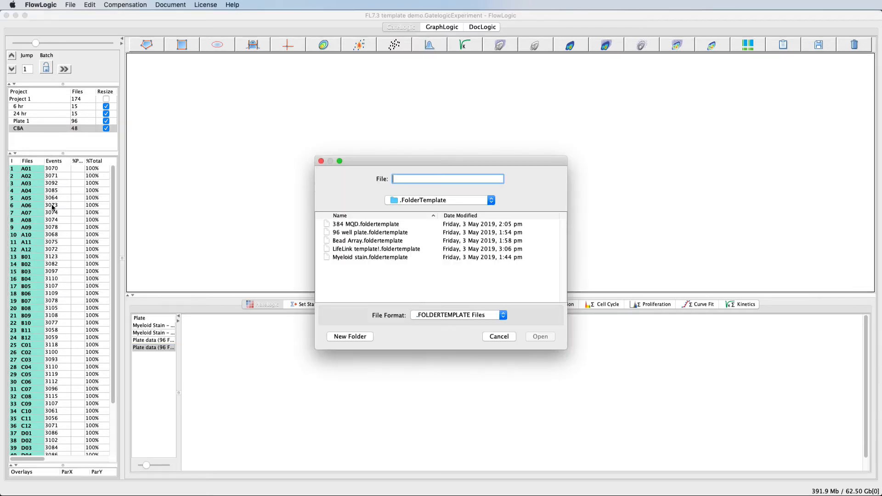
click(376, 242)
click(528, 338)
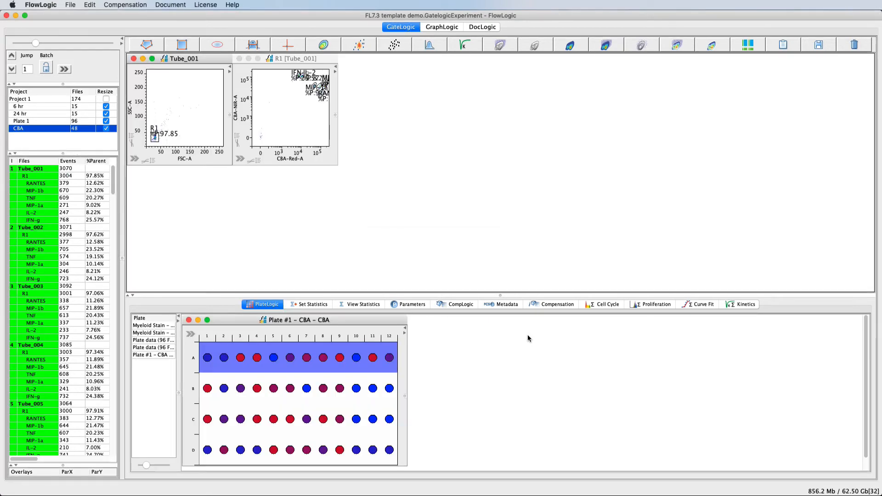
Expand the CBA plate's settings and inspect its bead array layout, analyte and standard definitions.
click(190, 335)
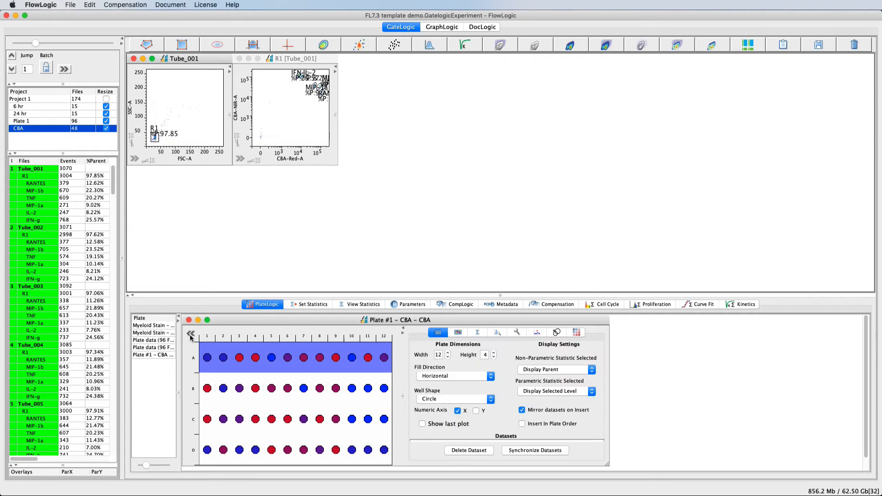
click(575, 333)
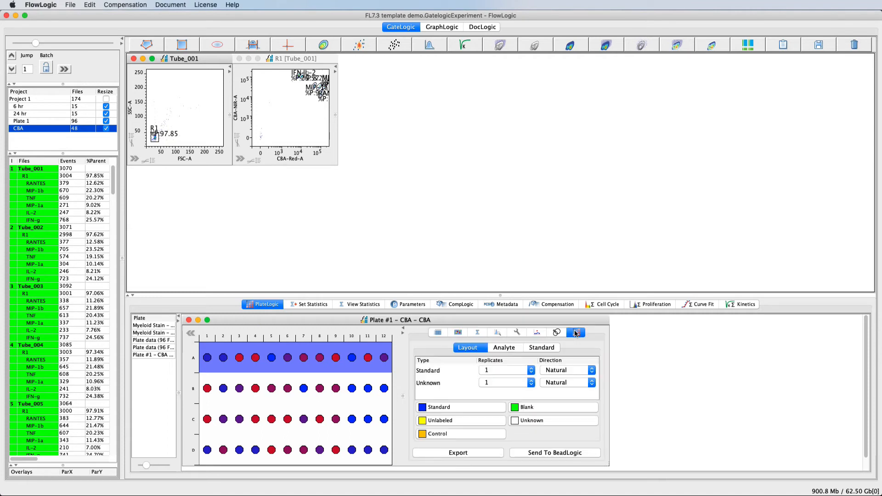
click(501, 349)
click(538, 349)
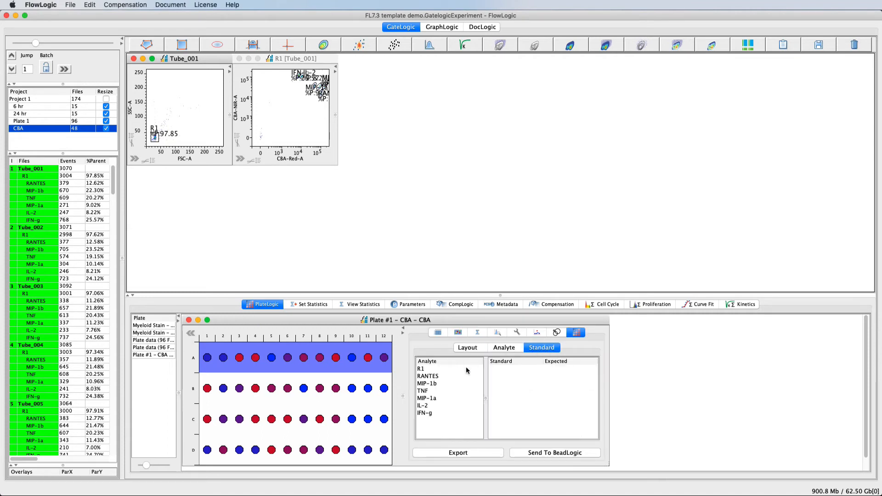
click(451, 377)
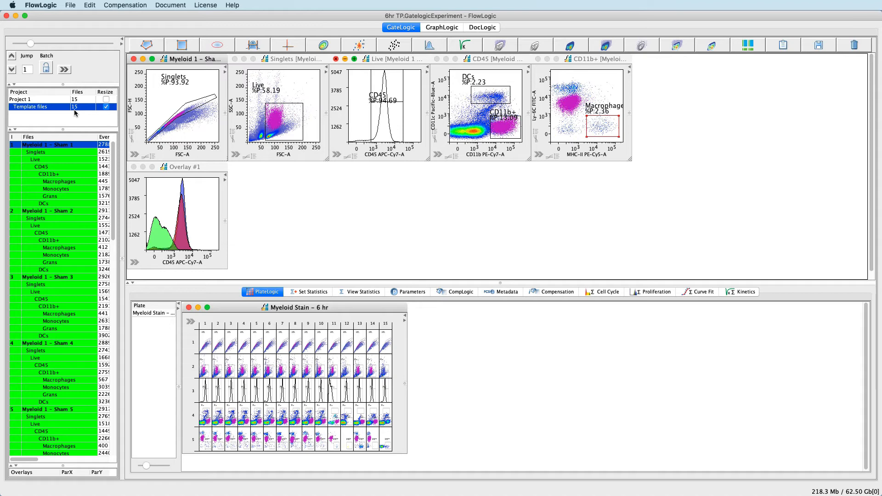
Review the Workspace - 6 hr graphs and data tables in GraphLogic, collapsing and re-expanding the workspace.
click(432, 29)
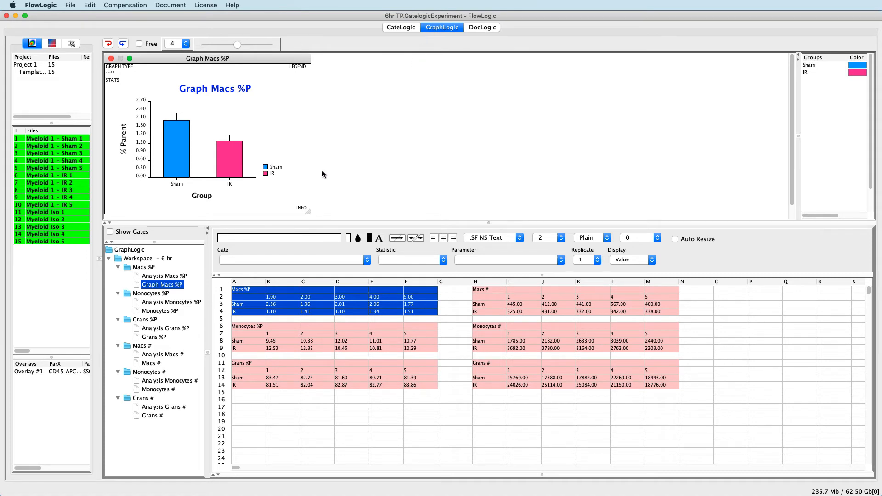
click(109, 259)
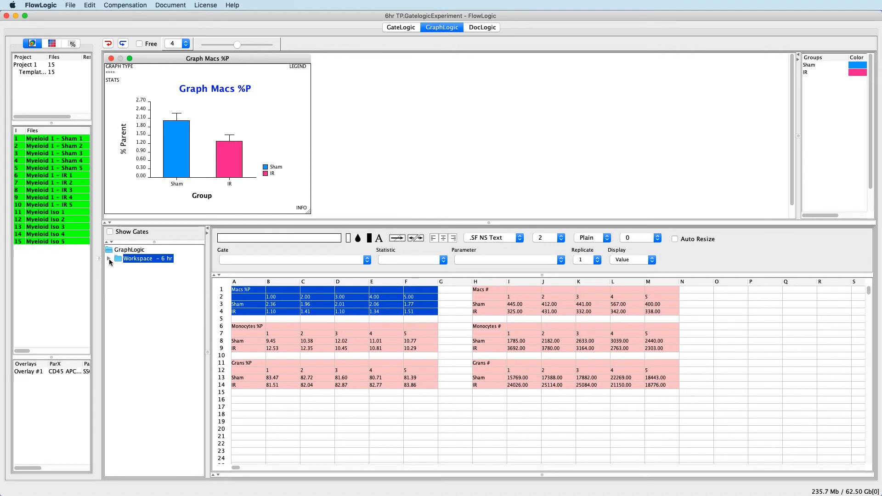
double_click(118, 258)
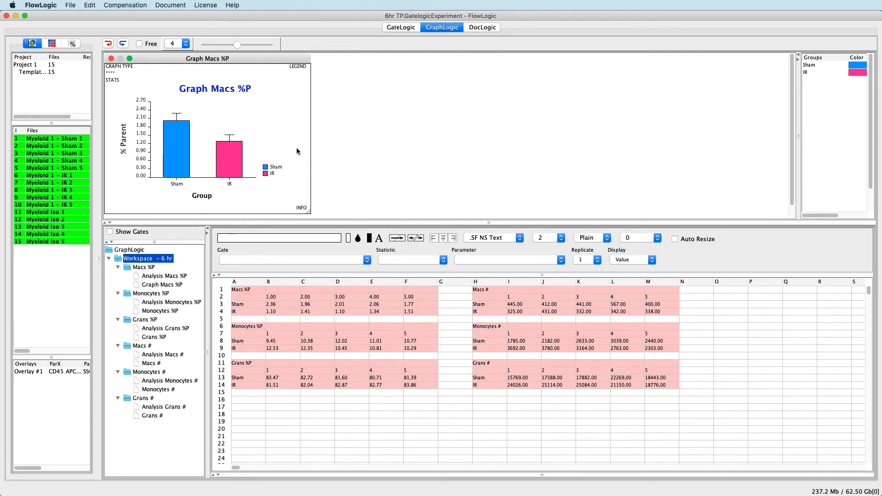
Review both pages of the Myeloid stain - 6 hr document in DocLogic.
click(468, 30)
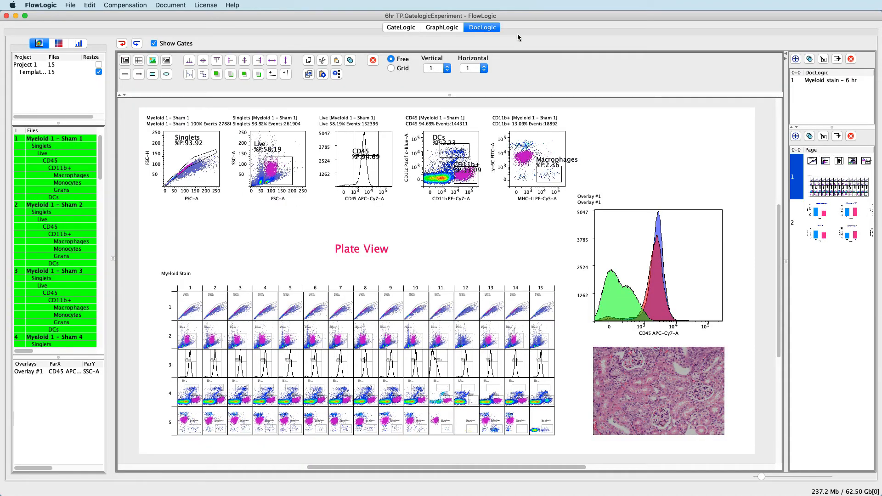
click(812, 82)
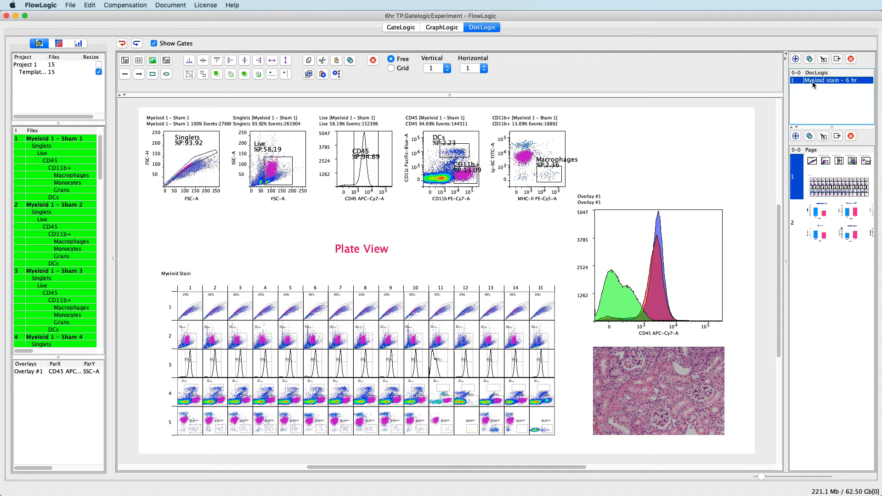
click(831, 220)
click(802, 172)
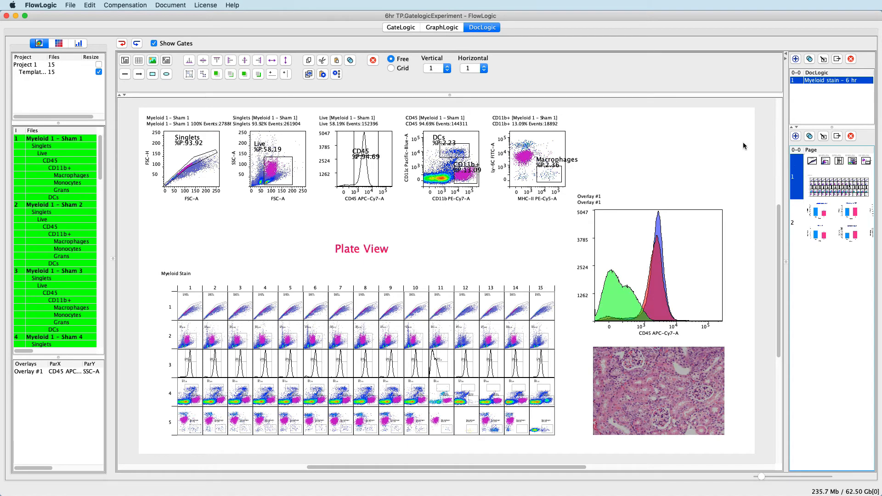
Return to GateLogic and look at the template commands available for the Template files folder.
click(401, 29)
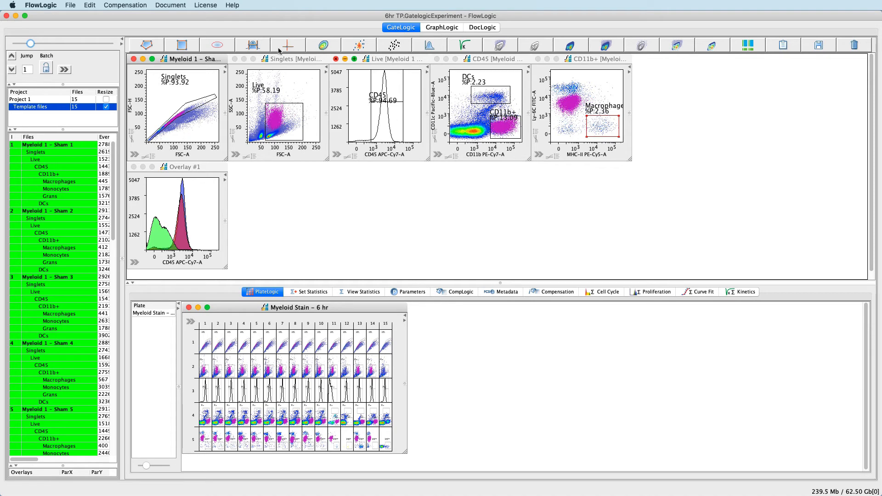
right_click(52, 112)
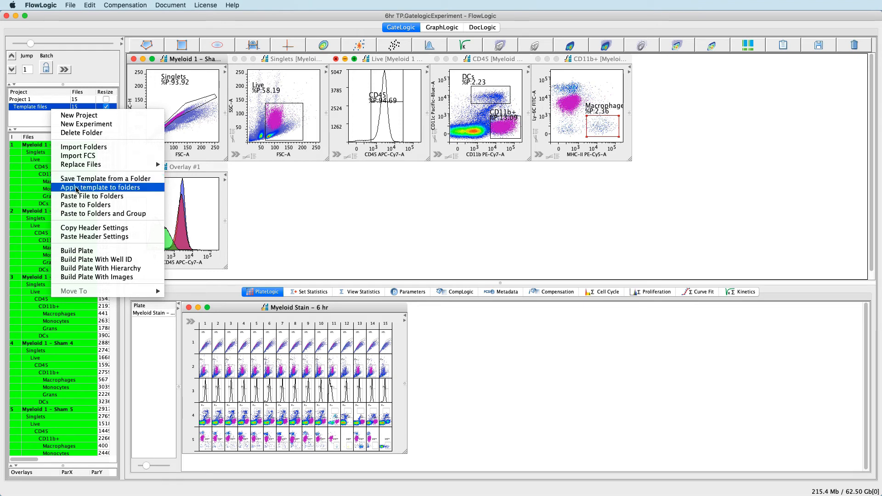
click(308, 205)
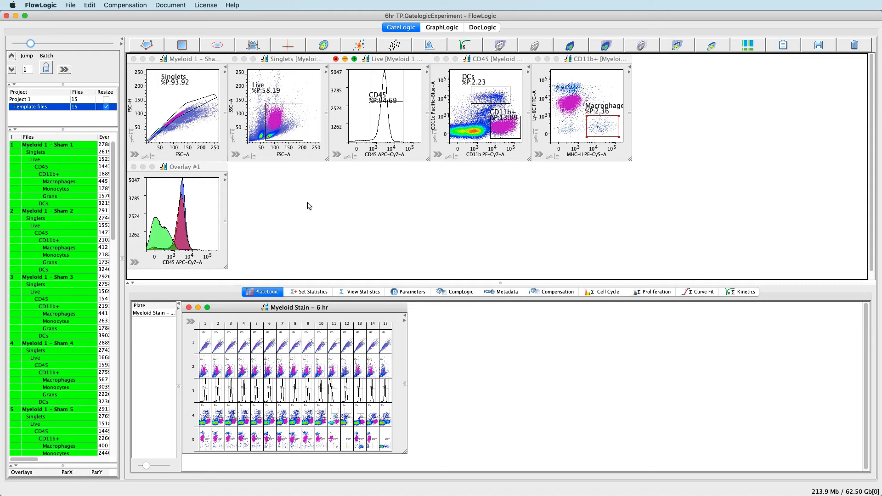
Open the keyword table of the Myeloid 1 - Sham 1 file for the Myeloid stain - 6 hr document in DocLogic.
click(480, 28)
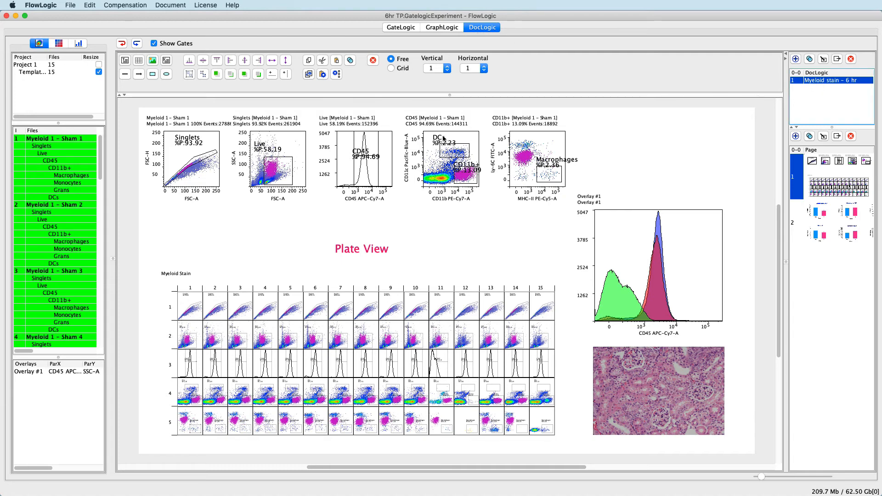
click(59, 139)
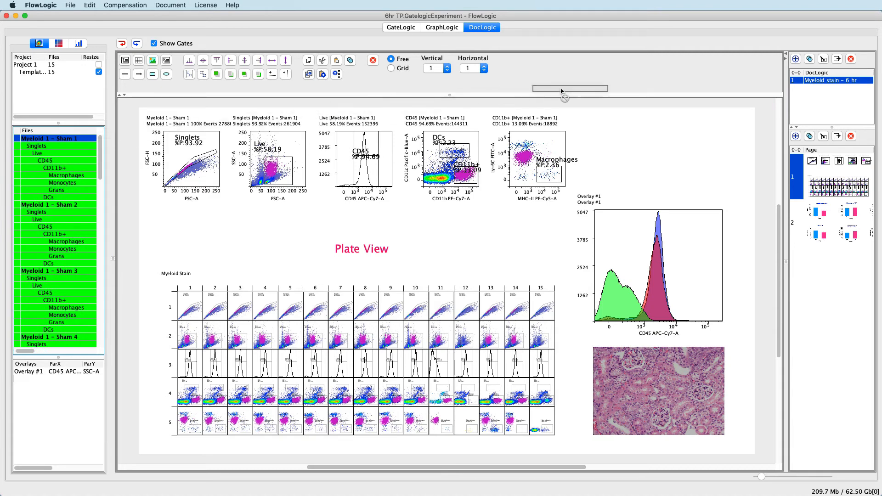
double_click(825, 82)
drag(824, 82, 824, 82)
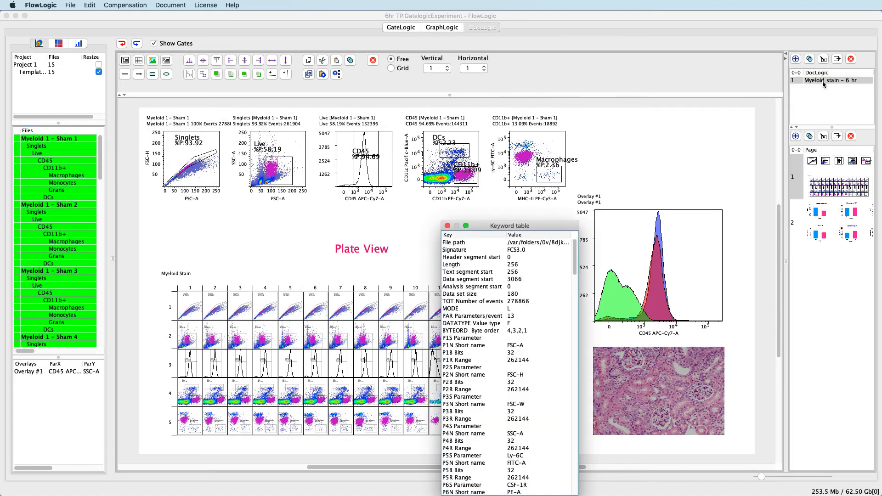
drag(544, 227, 607, 123)
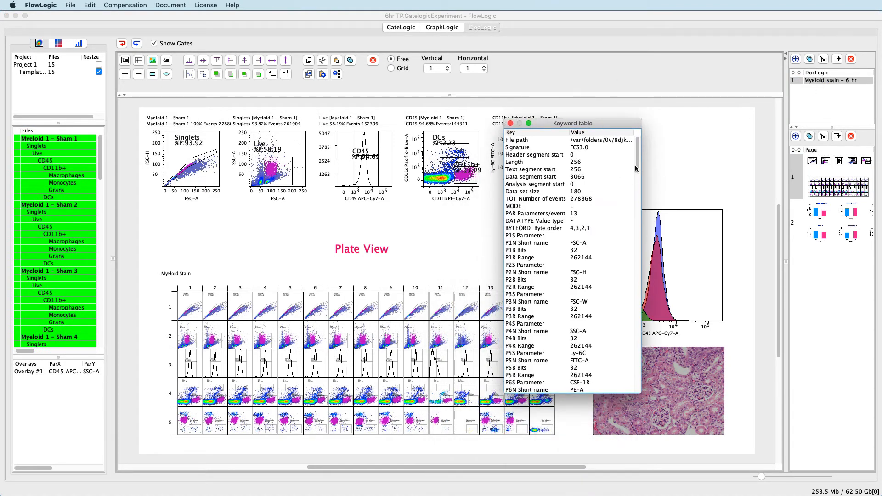
Find the $FIL keyword in the table and assign its value to the Myeloid stain - 6 hr document name.
drag(639, 155, 631, 227)
drag(632, 235, 634, 275)
click(597, 248)
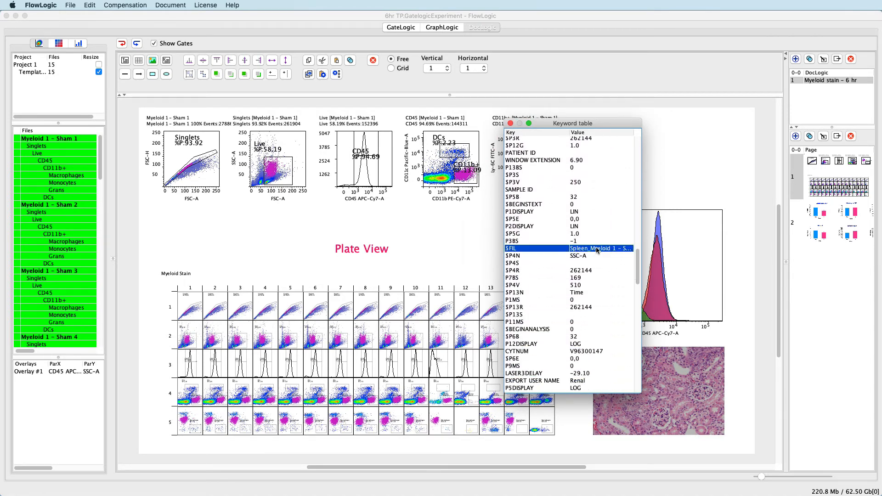
drag(597, 249, 810, 82)
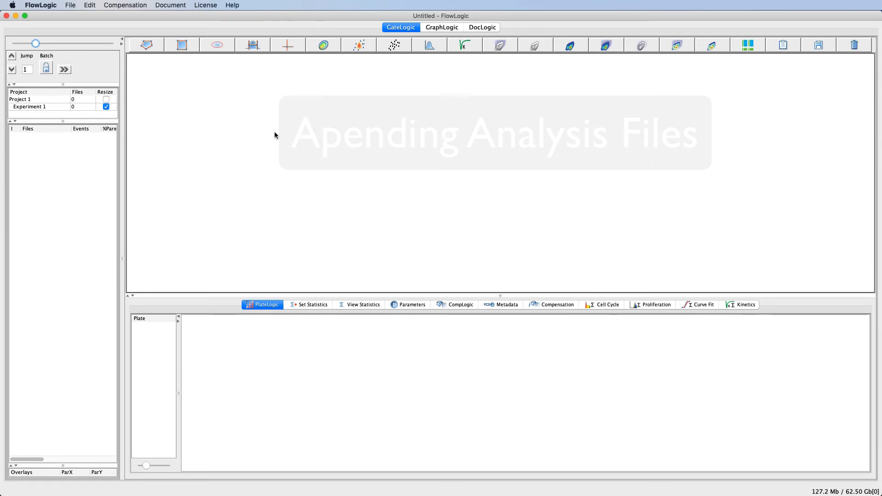
Open the analysis file 6hr TP.GatelogicExperiment from the Desktop and enlarge the project list.
click(77, 5)
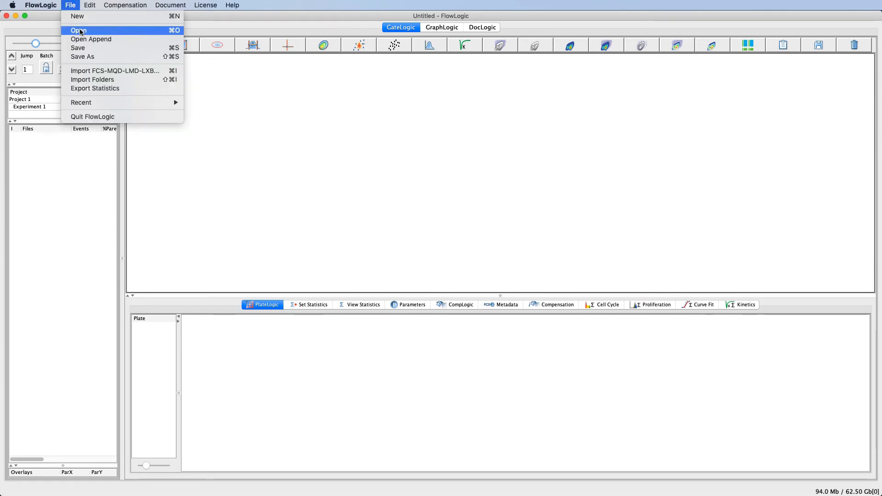
click(82, 30)
click(392, 176)
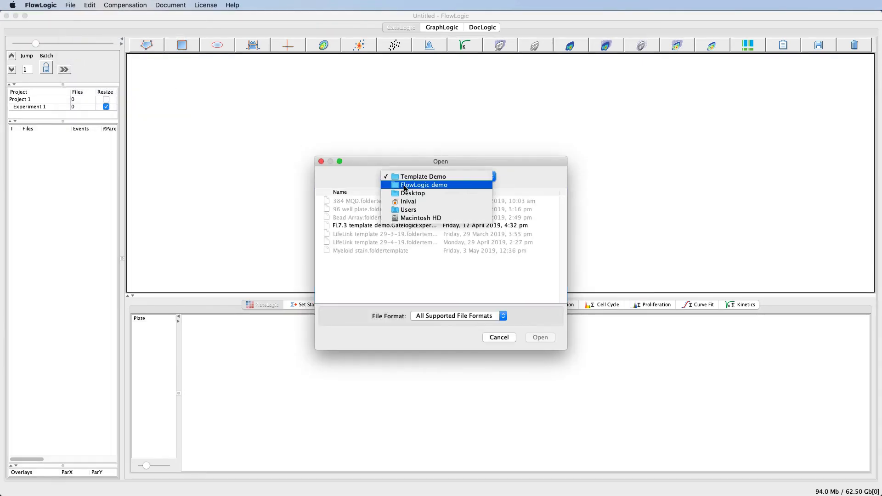
click(406, 195)
click(359, 210)
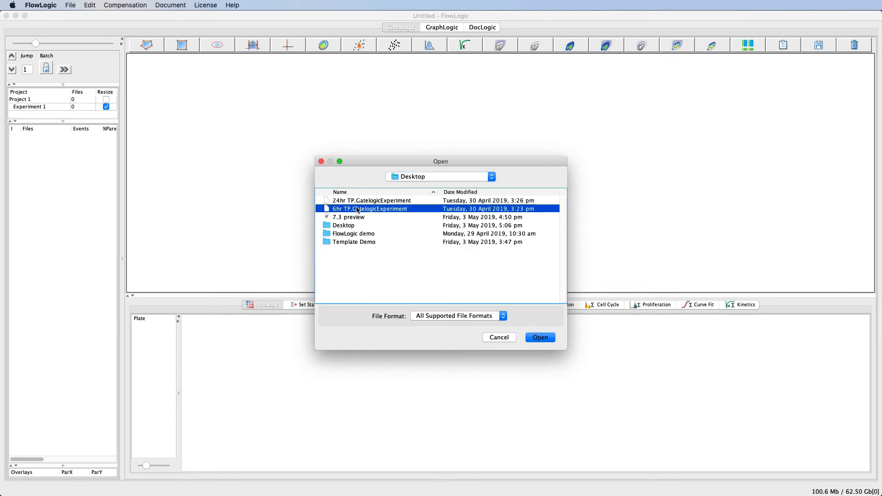
click(535, 339)
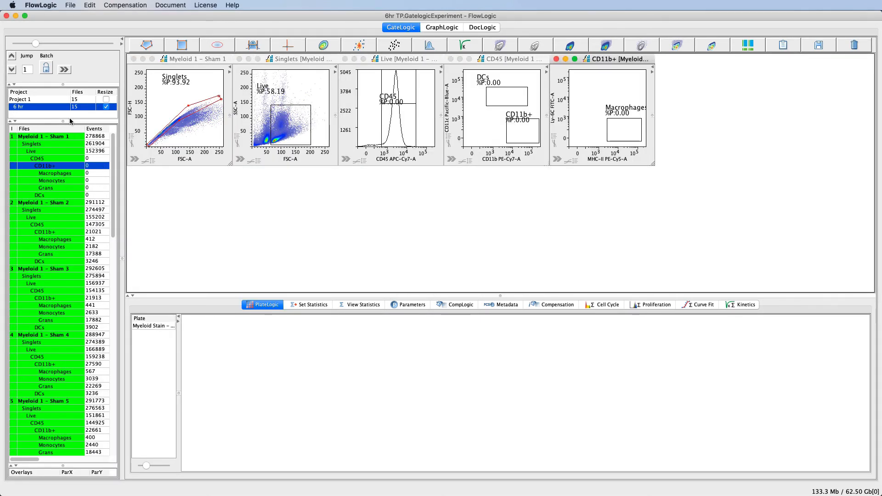
drag(69, 120, 69, 168)
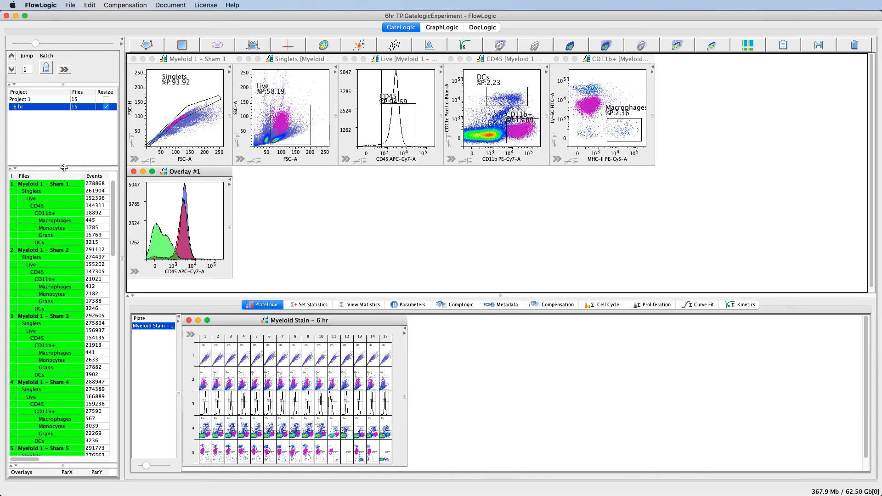
Check the two report pages of the opened 6 hr experiment's document in DocLogic.
click(483, 28)
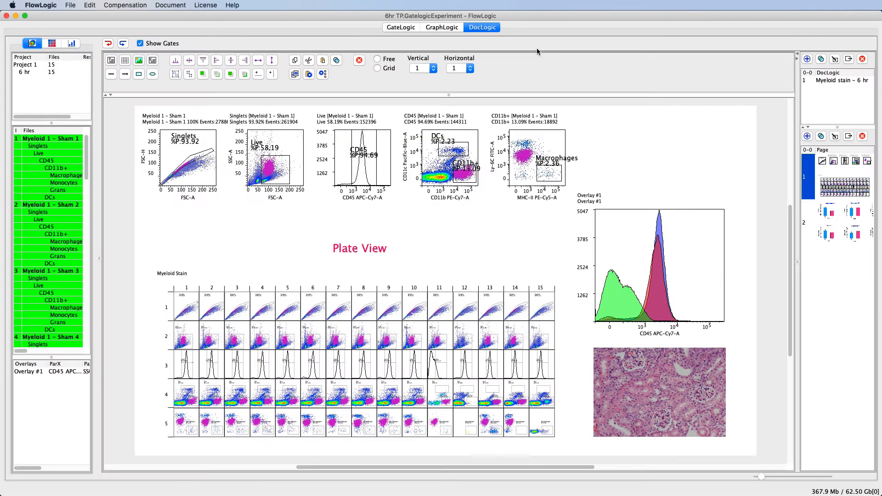
click(847, 81)
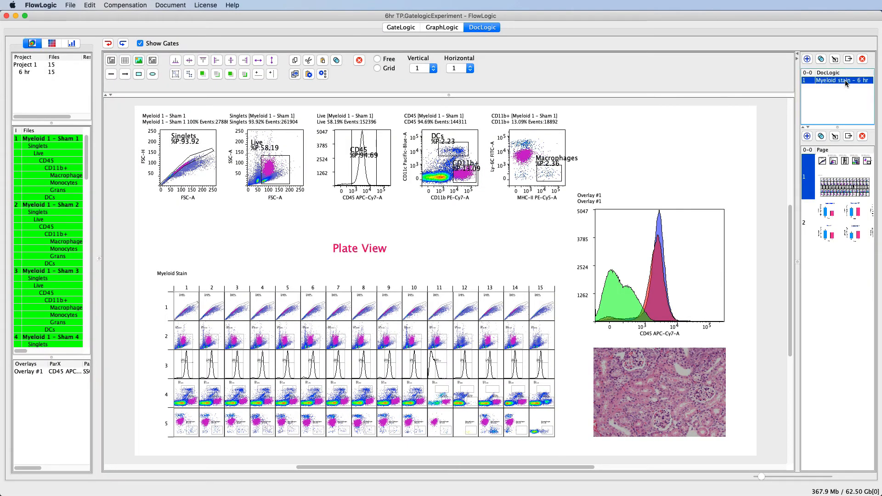
click(837, 227)
click(835, 181)
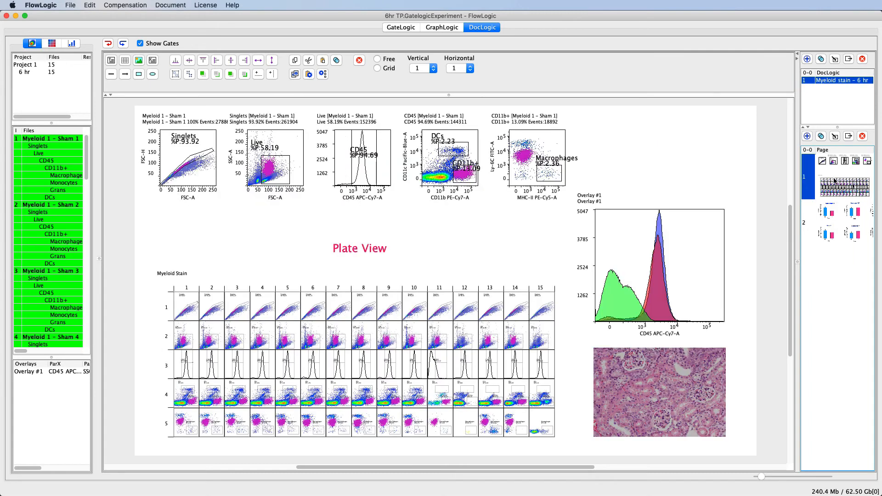
Append the analysis file 24hr TP.GatelogicExperiment to the open 6 hr experiment from GateLogic.
click(403, 27)
click(71, 5)
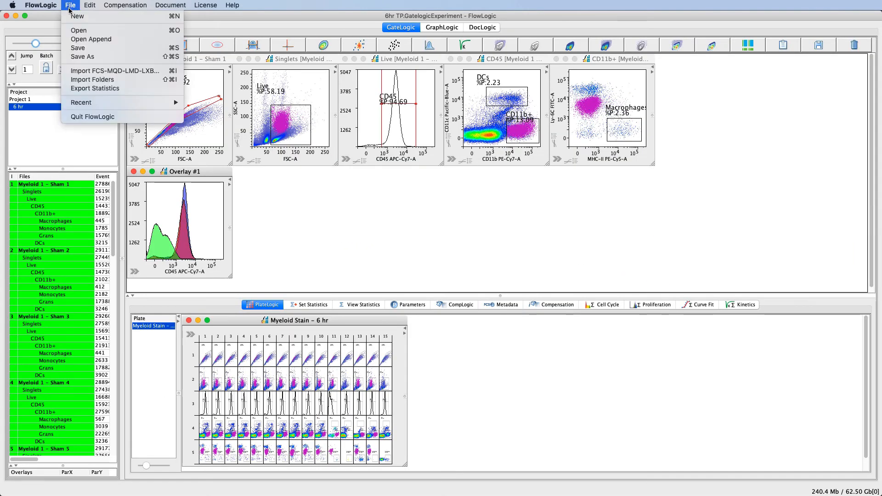
click(84, 40)
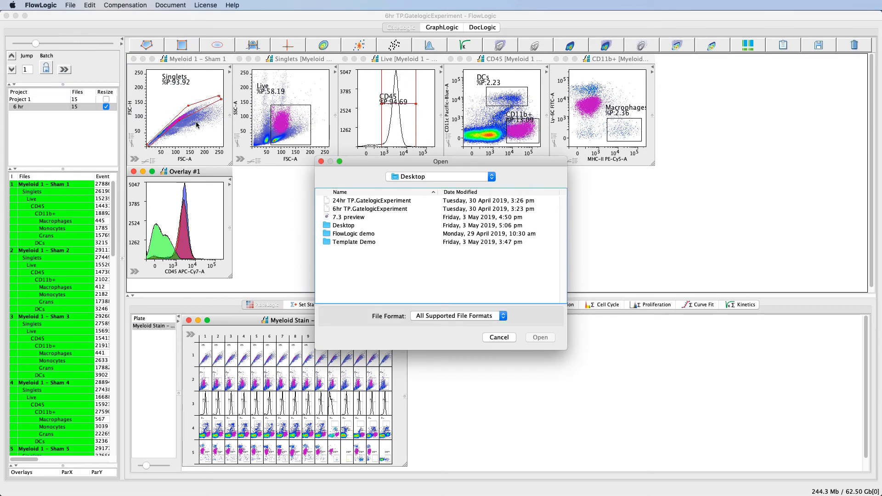
click(346, 201)
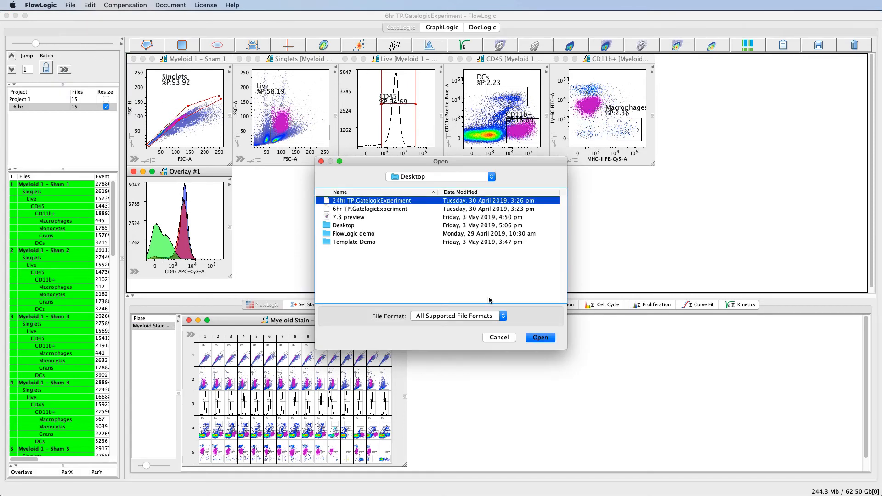
click(536, 337)
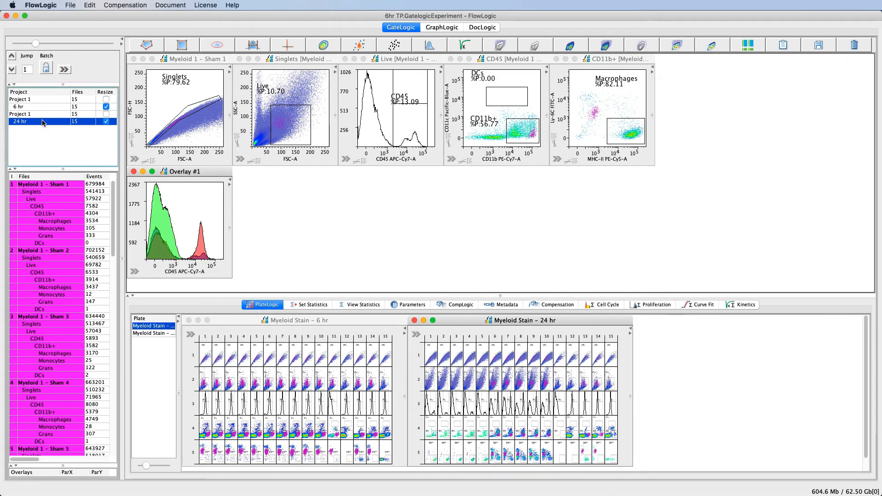
Move the 24 hr folder into the first Project 1, place it below the 6 hr folder, and compare both folders' plots.
drag(40, 119, 33, 100)
click(33, 106)
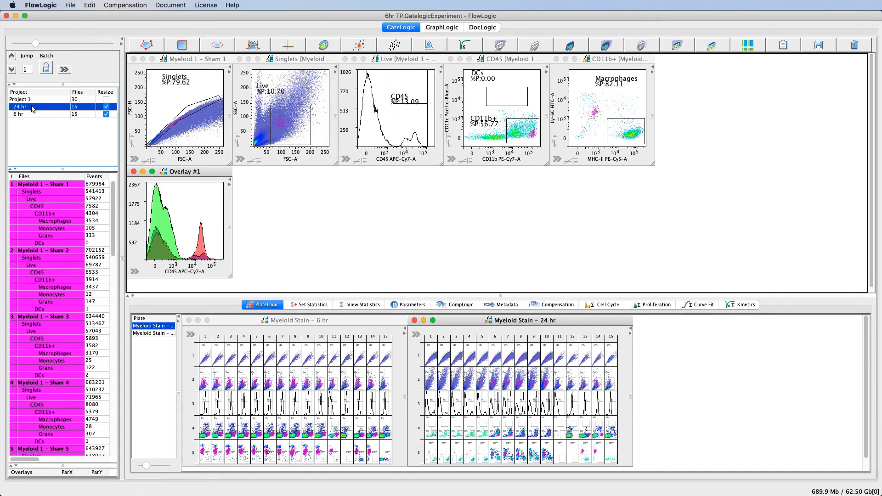
click(32, 114)
click(33, 115)
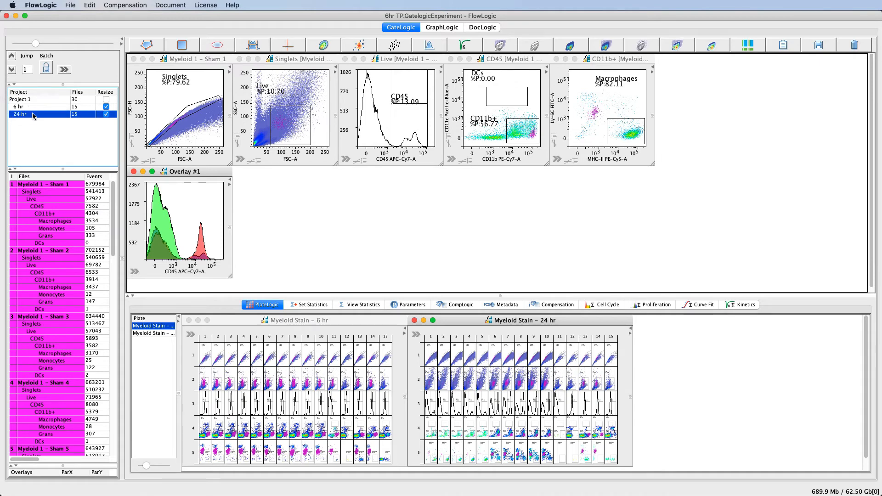
click(33, 107)
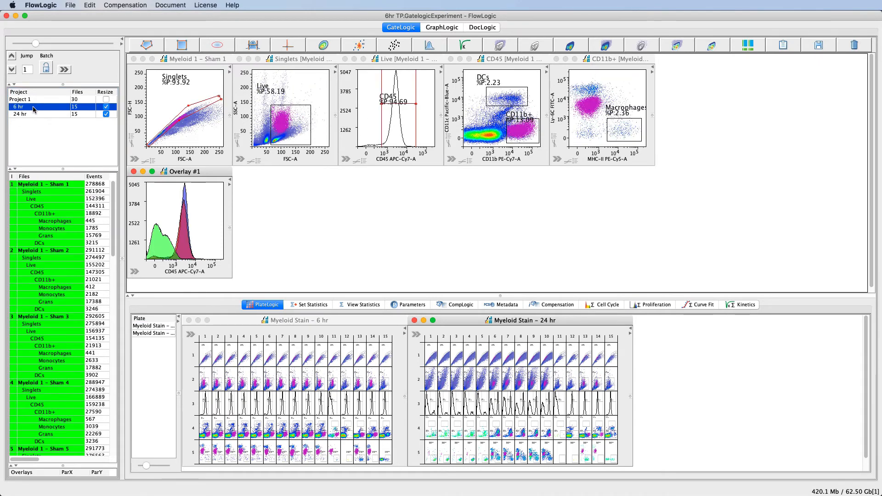
click(36, 115)
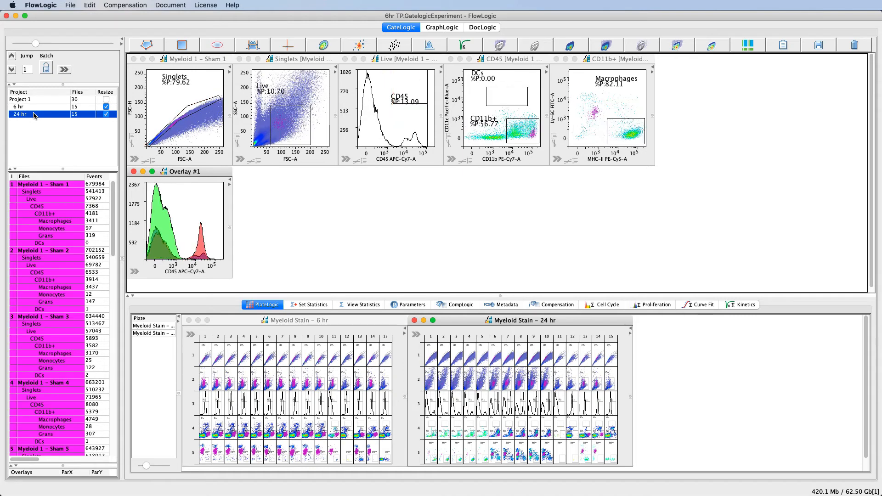
Compare the Myeloid stain - 24 hr and Myeloid stain - 6 hr documents in DocLogic.
click(483, 28)
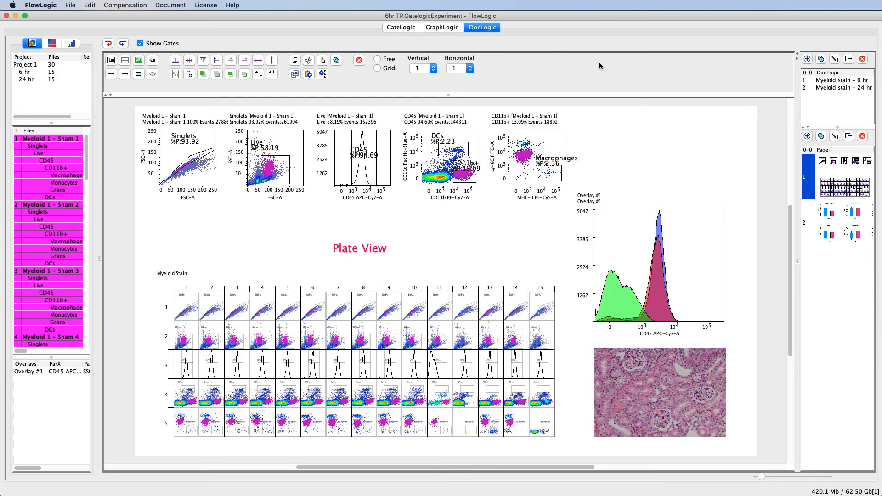
click(837, 89)
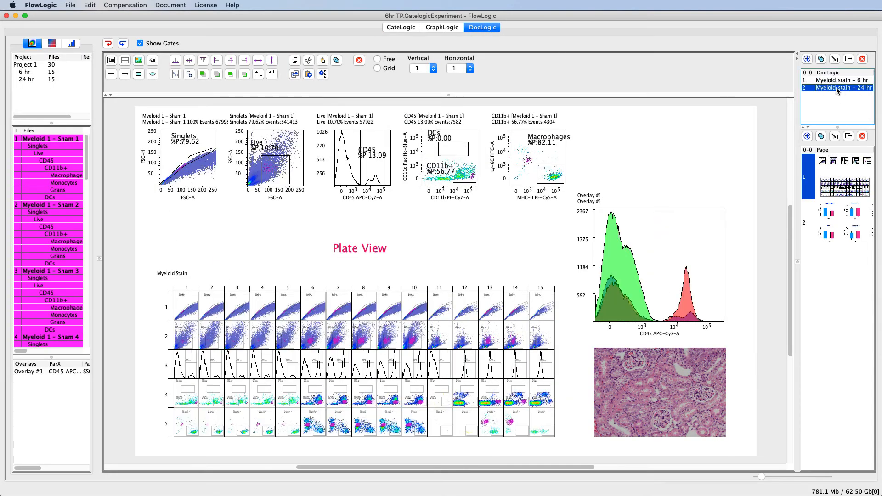
click(838, 81)
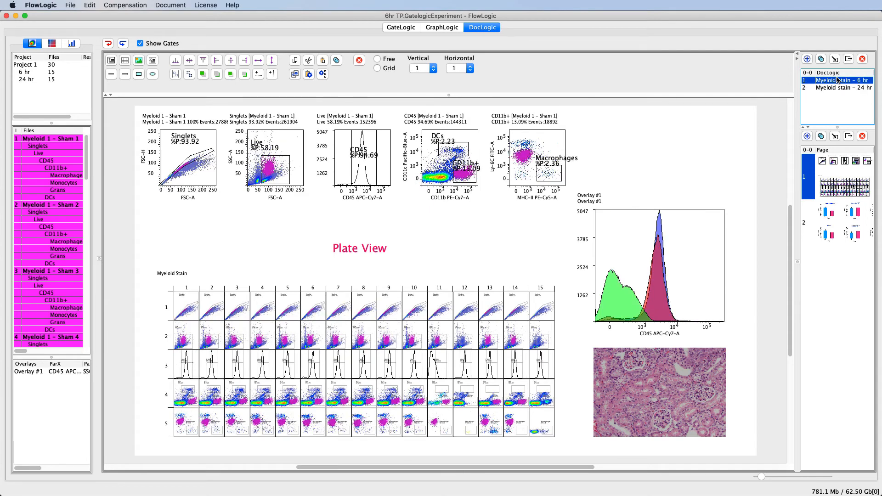
Widen the workspace tree in GraphLogic and compare the tables of Workspace - 6 hr and Workspace - 24 hr.
click(454, 29)
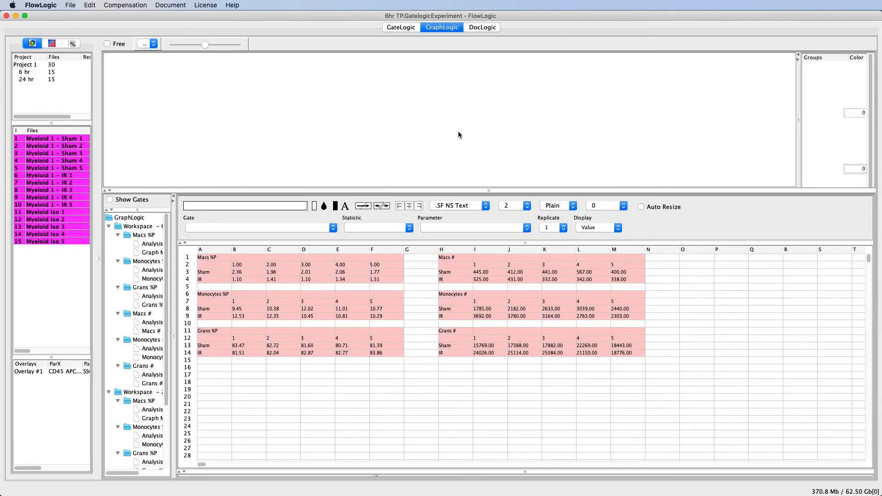
drag(176, 294, 212, 292)
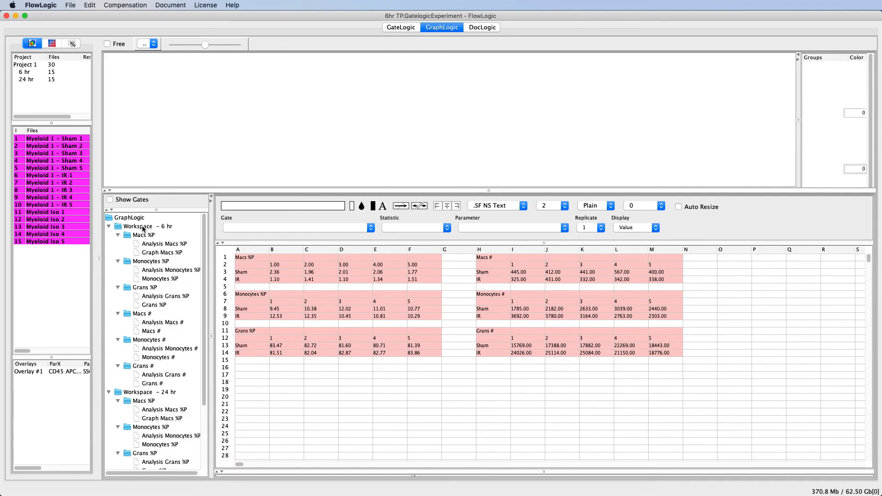
click(143, 228)
click(134, 393)
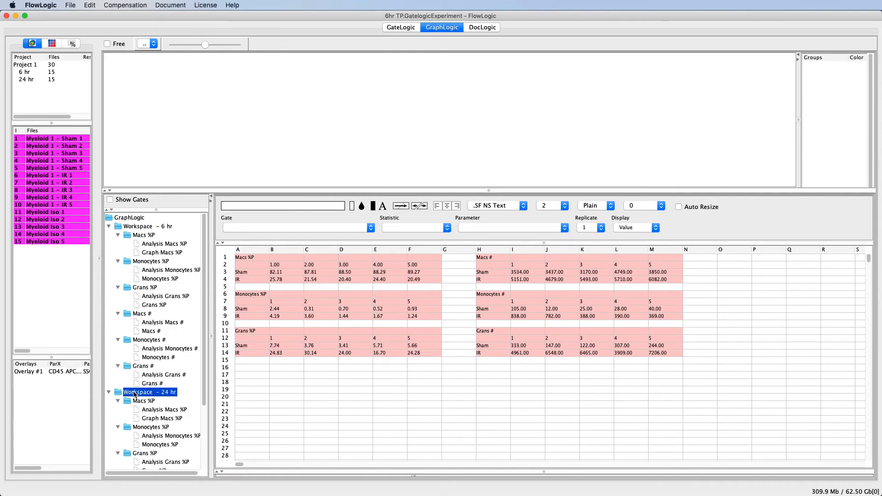
Copy the Grans %P table (A11:F14) from Workspace - 24 hr into Workspace - 6 hr, starting at cell A17.
drag(249, 331, 415, 353)
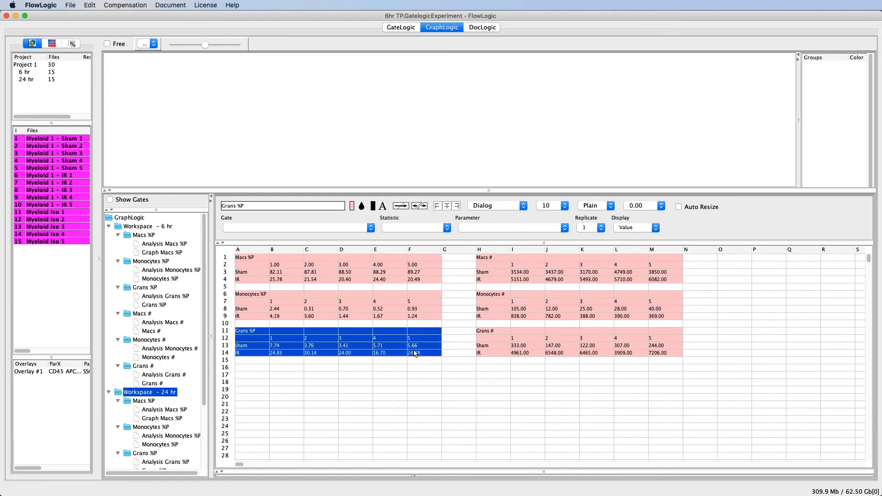
key(super+c)
click(142, 227)
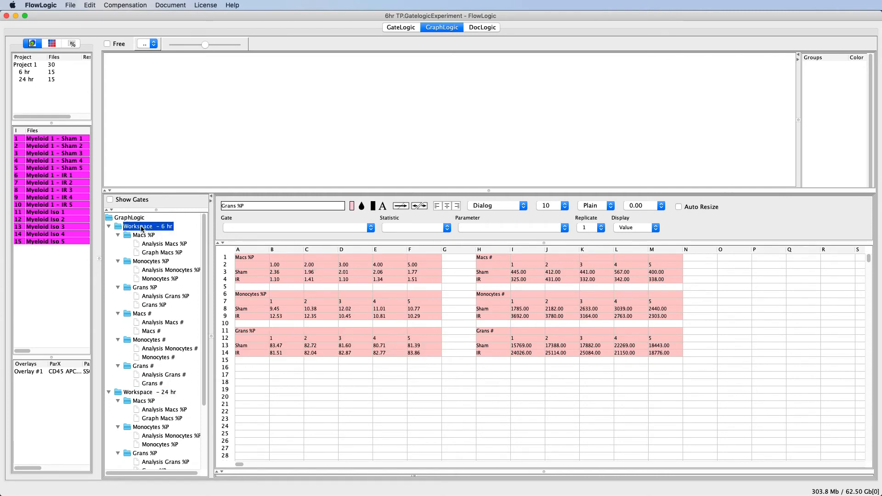
right_click(249, 373)
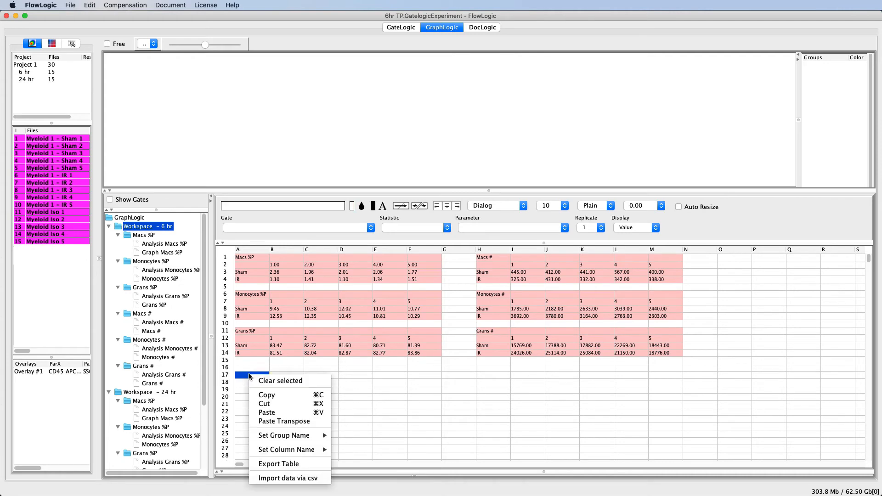
click(263, 412)
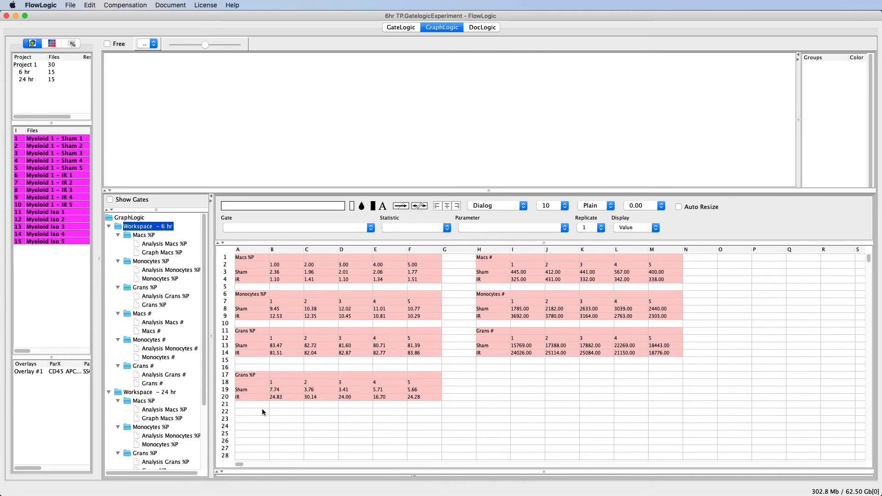
Show the gates and check which folder and gate the copied and original Grans %P values come from.
click(112, 200)
click(282, 398)
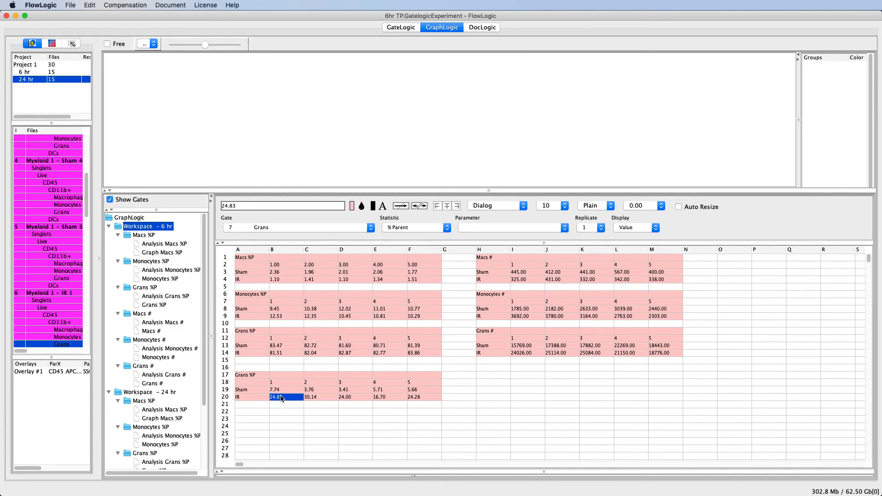
click(281, 390)
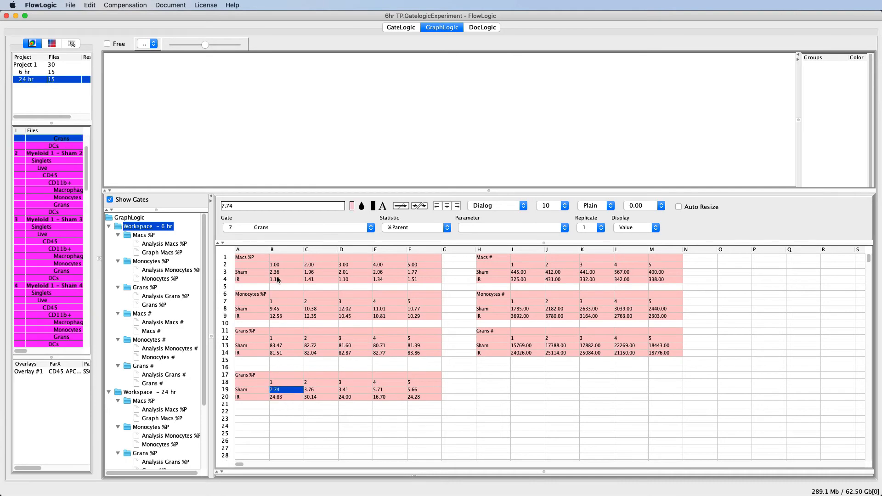
click(278, 347)
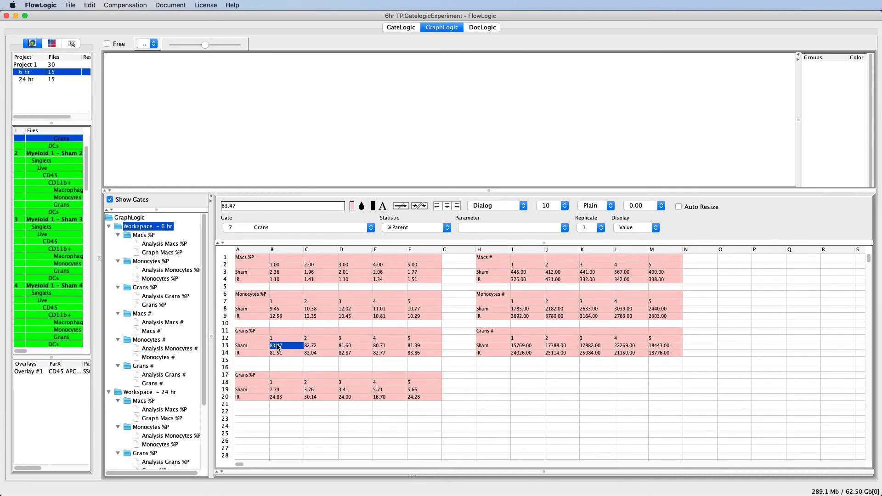
Build a combined Grans %P table by copying the 6 hr table (A11:F14) to A23 and the 24 hr values (B17:F20) to G23.
drag(256, 332, 417, 355)
click(252, 419)
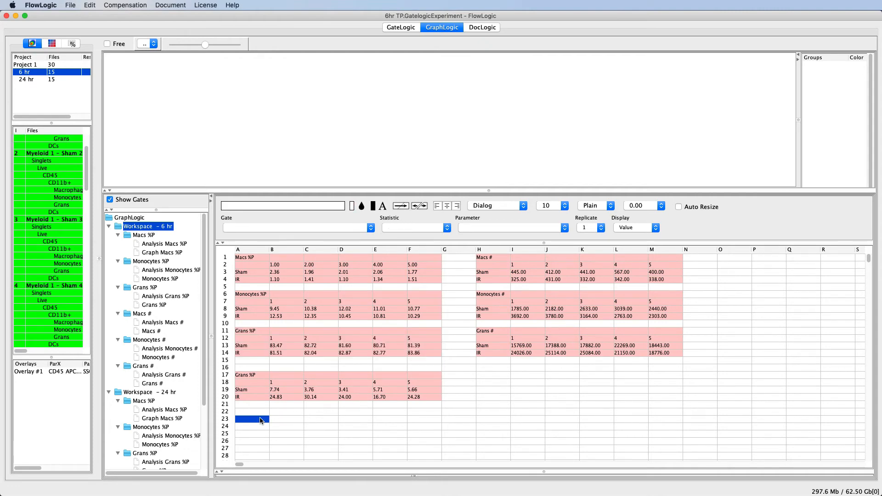
key(super+v)
drag(284, 377, 413, 394)
key(super+c)
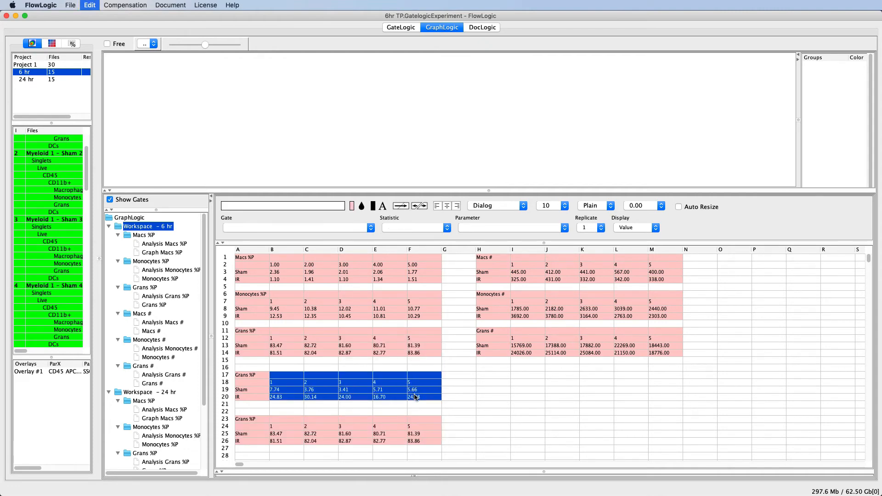
click(443, 418)
key(super+v)
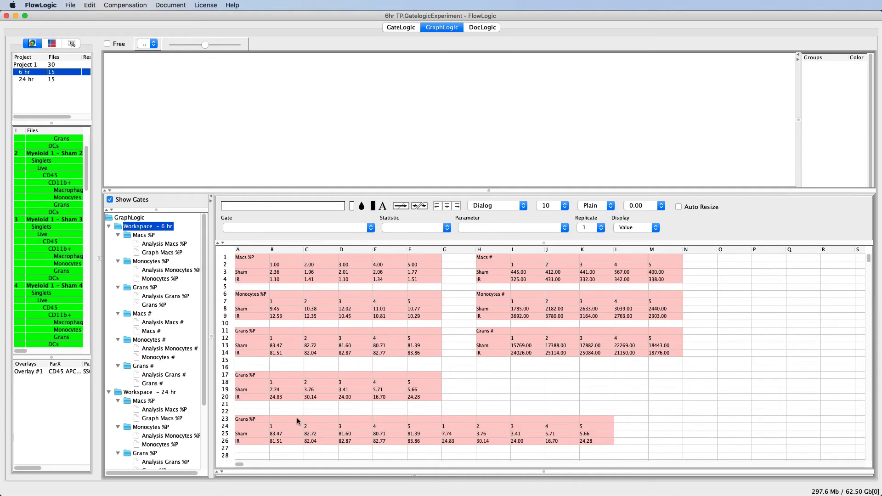
Color the combined table's 6 hr block (B23:F26) light blue and its 24 hr block (G23:K26) light green.
drag(297, 420, 421, 444)
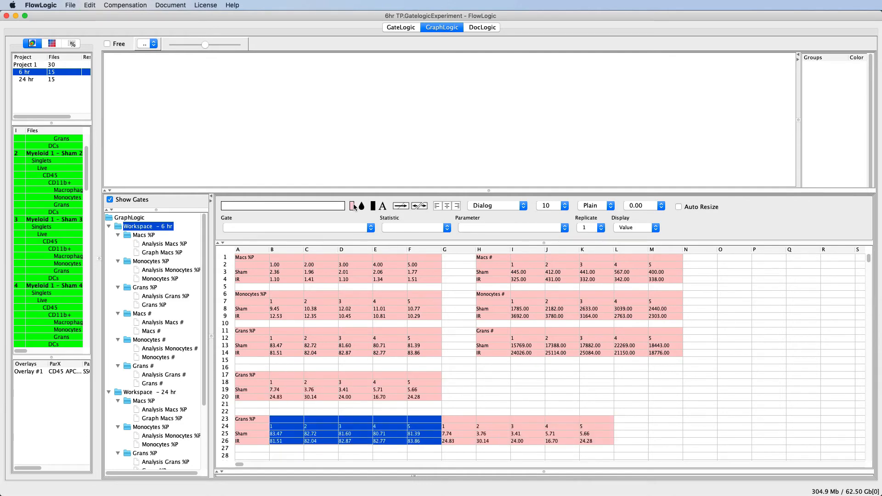
click(352, 205)
click(304, 170)
click(318, 299)
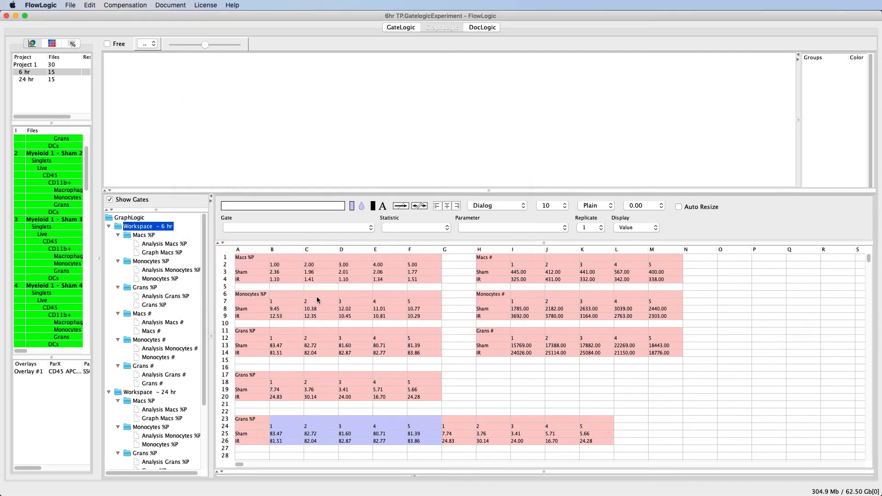
drag(453, 420, 595, 442)
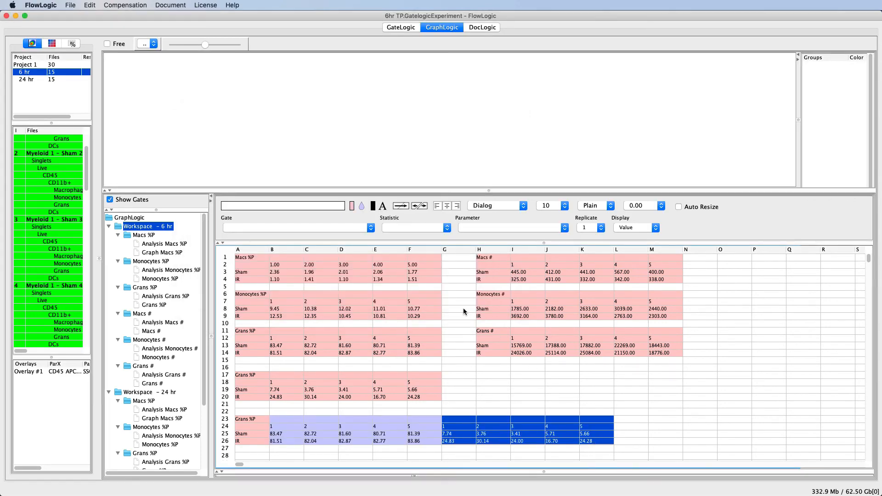
click(352, 206)
click(381, 169)
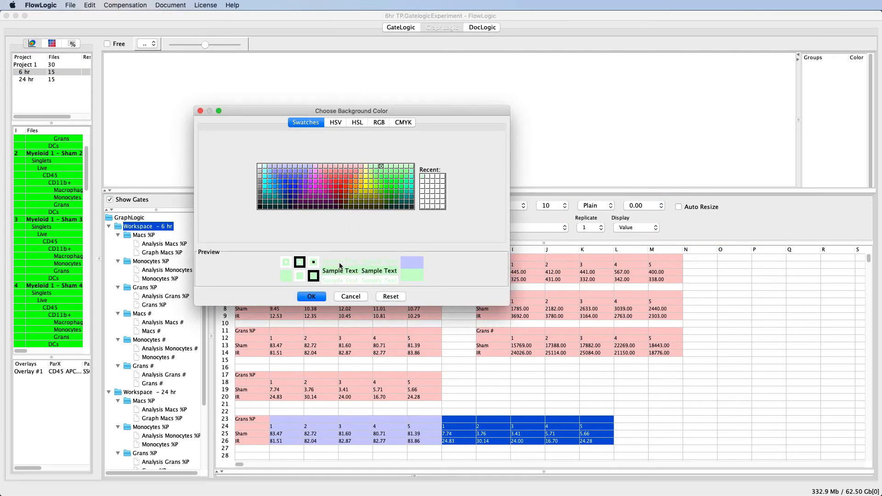
click(311, 296)
Merge the header cells B23:F23 above the 6 hr values and G23:K23 above the 24 hr values.
drag(283, 420, 423, 421)
click(401, 207)
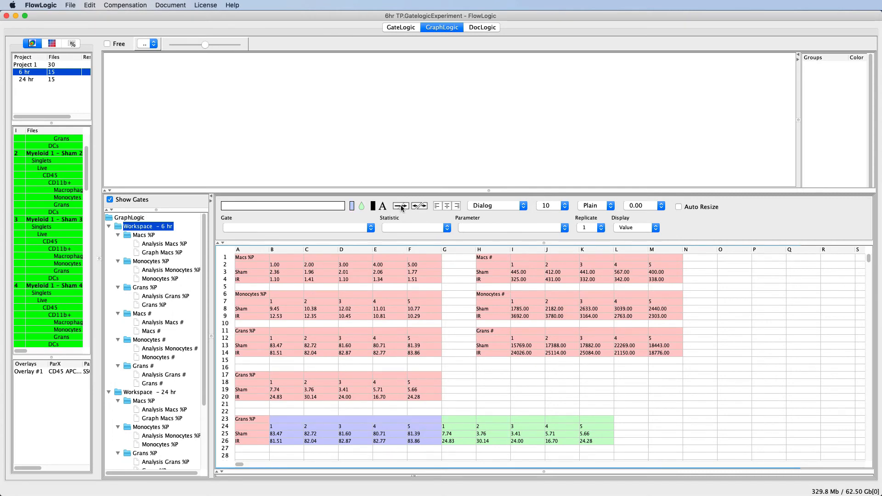
drag(444, 420, 593, 421)
click(396, 208)
Label the merged header above the 6 hr values "6hr TP" and the one above the 24 hr values "24hr TP".
click(283, 422)
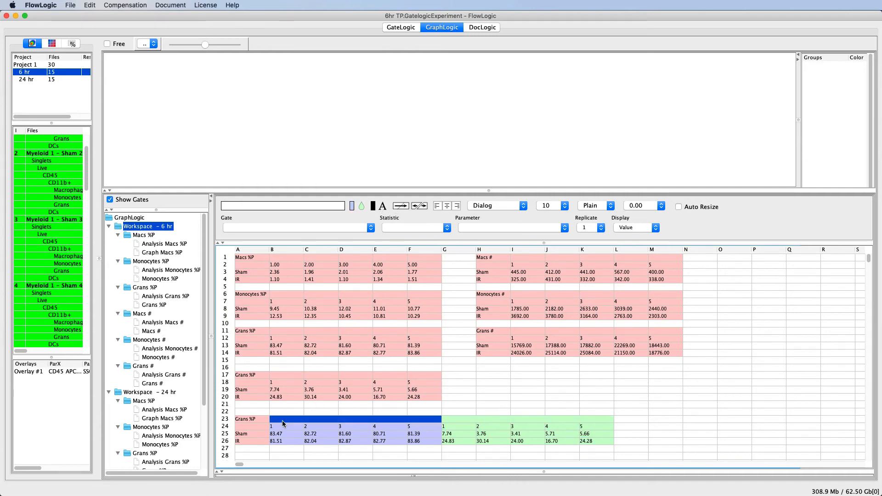
text(6hr TP)
key(Return)
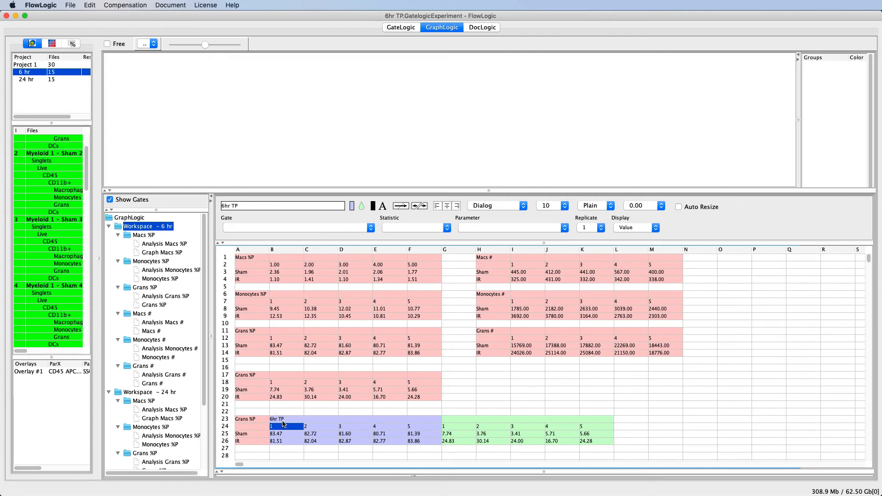
click(450, 419)
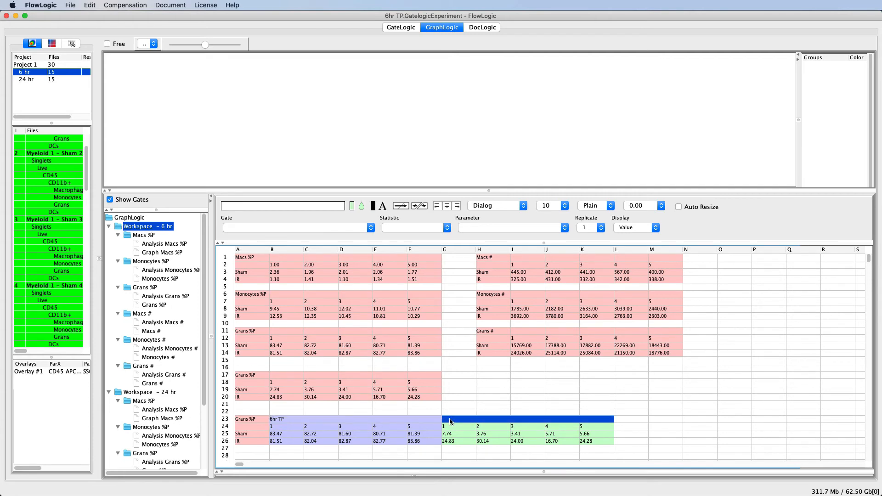
text(24hr TP)
key(Return)
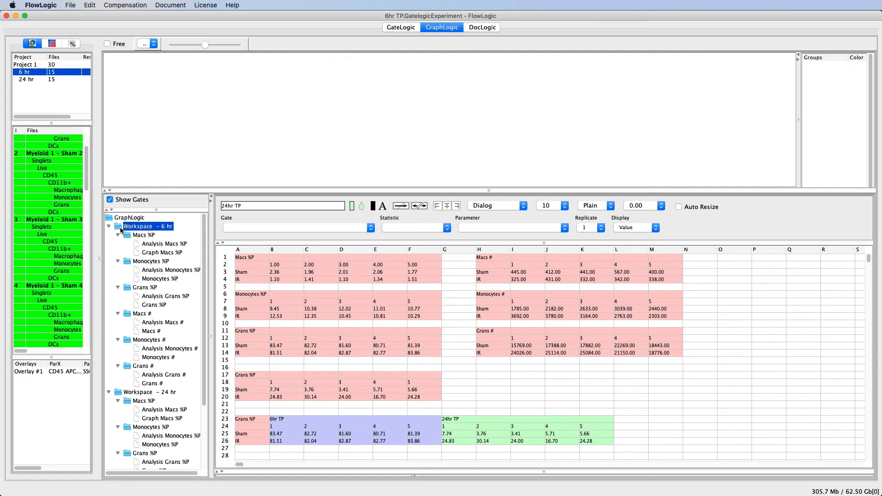
Add a new table to Workspace - 6 hr and assign the combined Grans %P range A23:K26 to it.
right_click(123, 230)
click(132, 244)
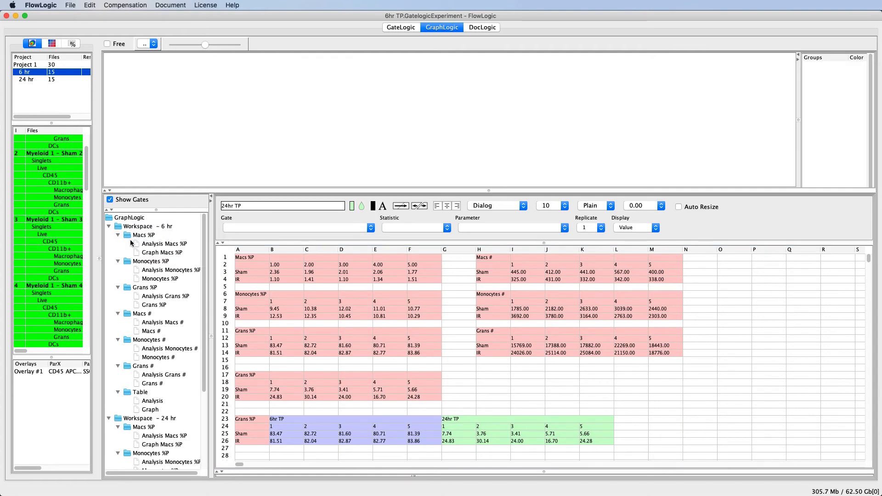
drag(256, 419, 583, 440)
drag(260, 425, 142, 394)
Open the combined Grans %P graph, enlarge its viewing area, and color the 6hr TP bars blue and the 24hr TP bars pink.
click(151, 410)
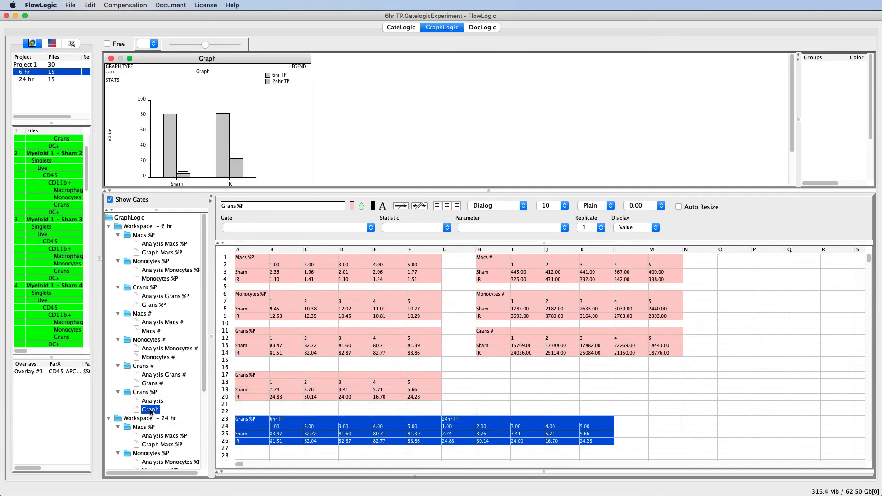
drag(372, 190, 373, 219)
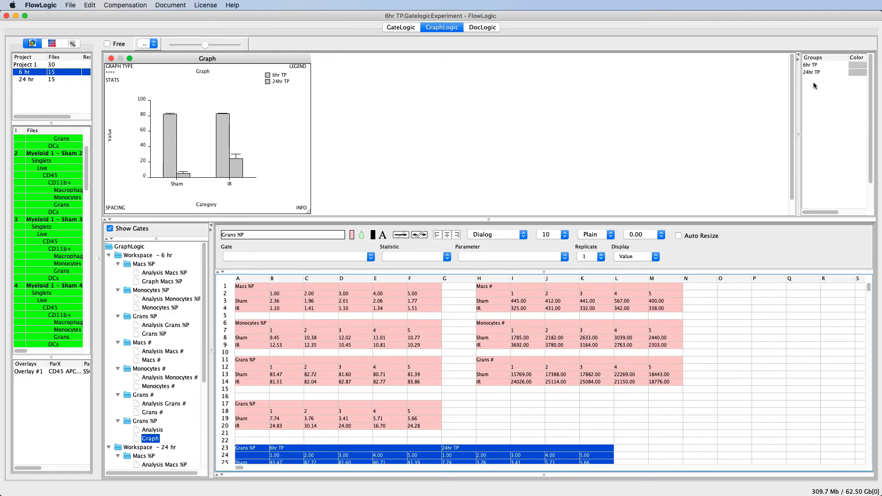
click(855, 69)
click(660, 94)
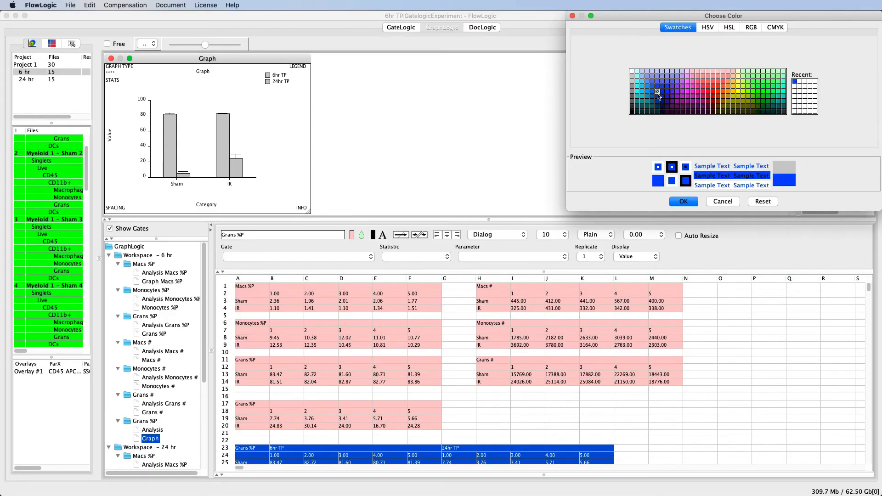
click(684, 202)
click(854, 73)
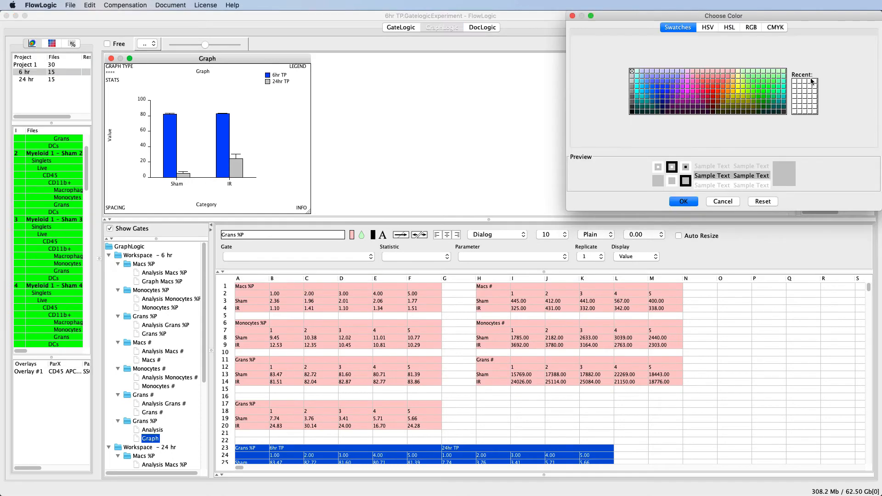
click(699, 94)
click(684, 201)
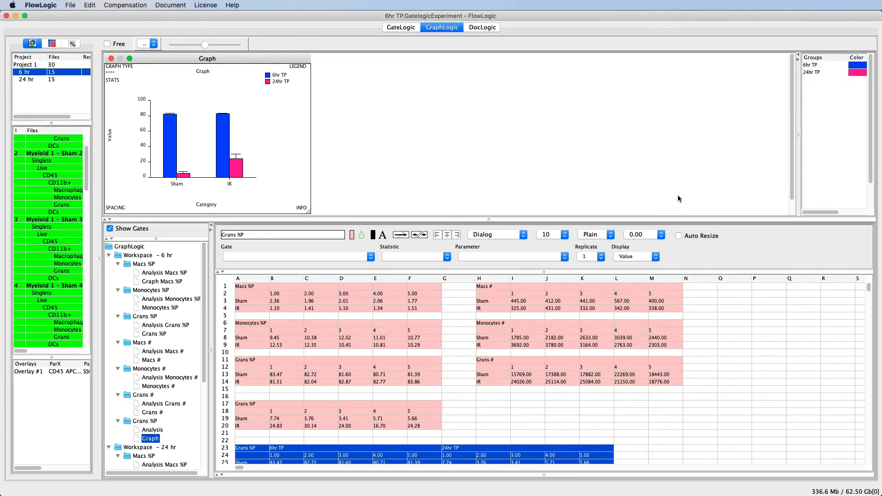
Set the combined Grans %P table's analysis to ANOVA, Two-way analysis of Variance, with a Bonferroni post analysis.
click(147, 431)
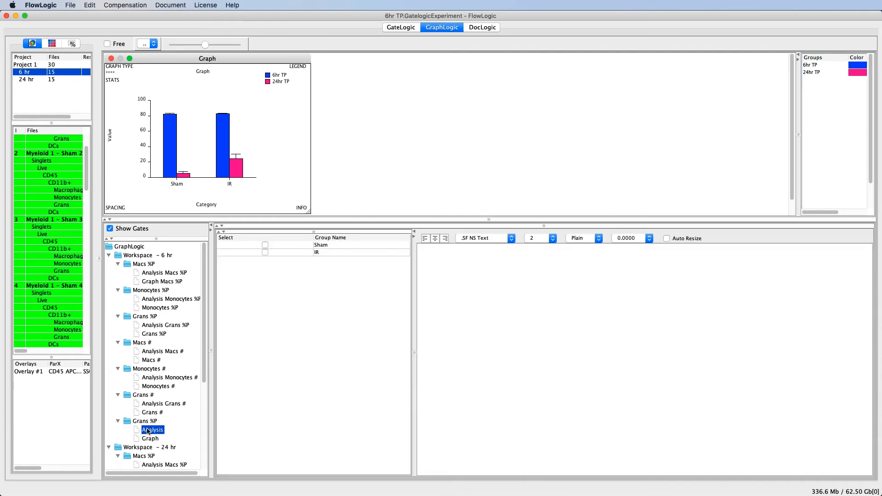
click(284, 241)
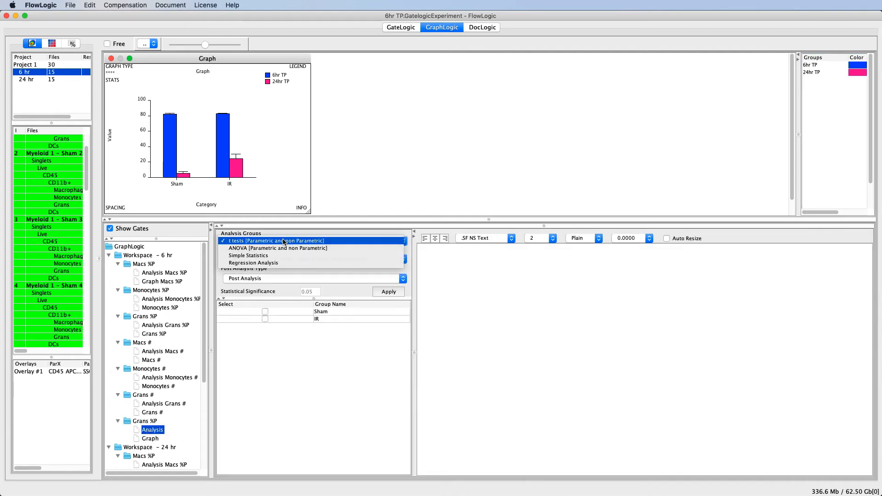
click(282, 248)
click(279, 258)
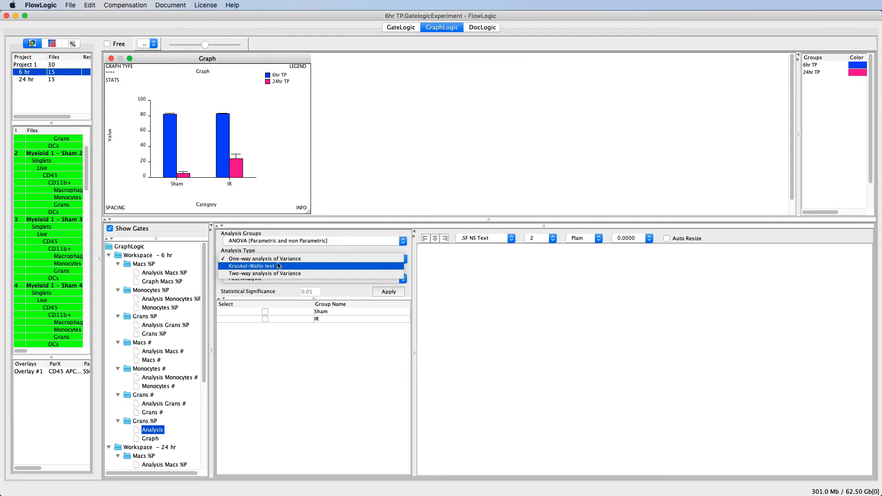
click(277, 274)
click(276, 278)
click(271, 298)
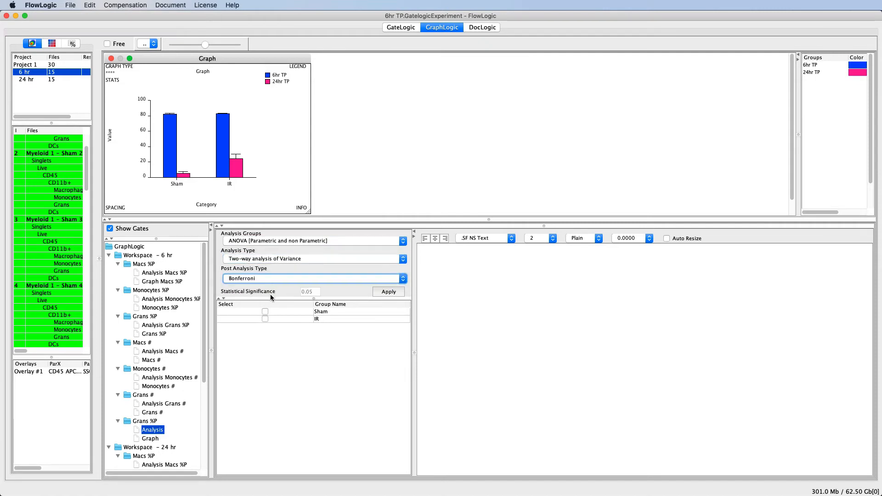
Include Sham and IR in the analysis, auto-resize the results columns, and show the 6hr TP versus 24hr TP comparisons within Sham and within IR.
click(265, 312)
click(265, 319)
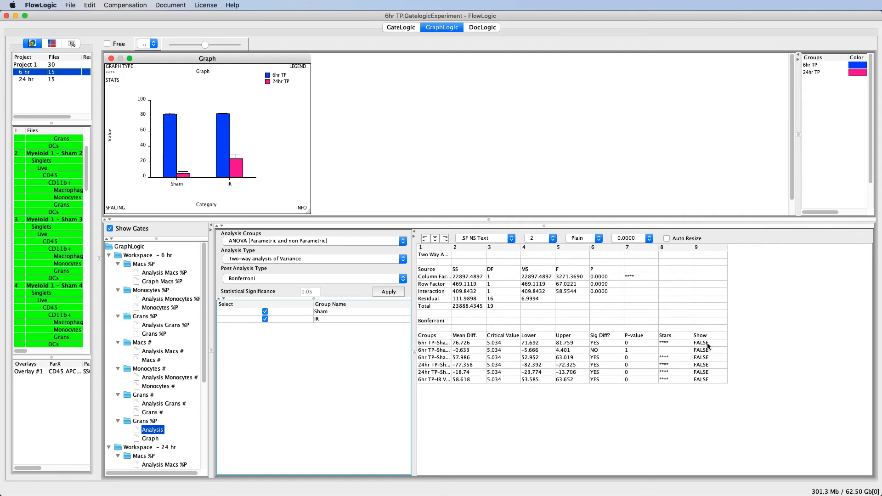
click(679, 238)
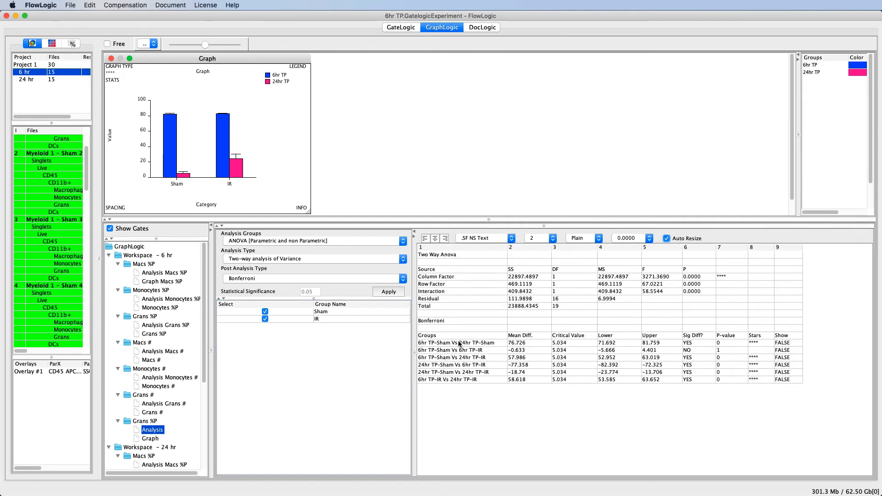
click(779, 342)
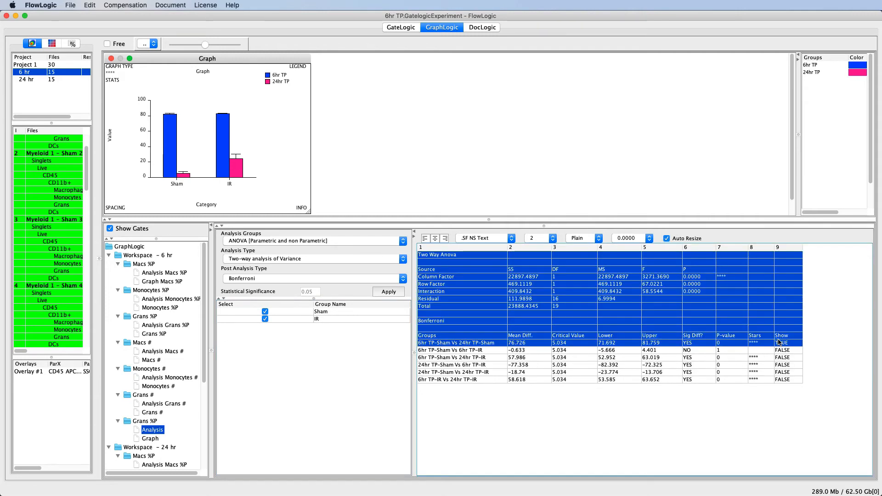
click(781, 380)
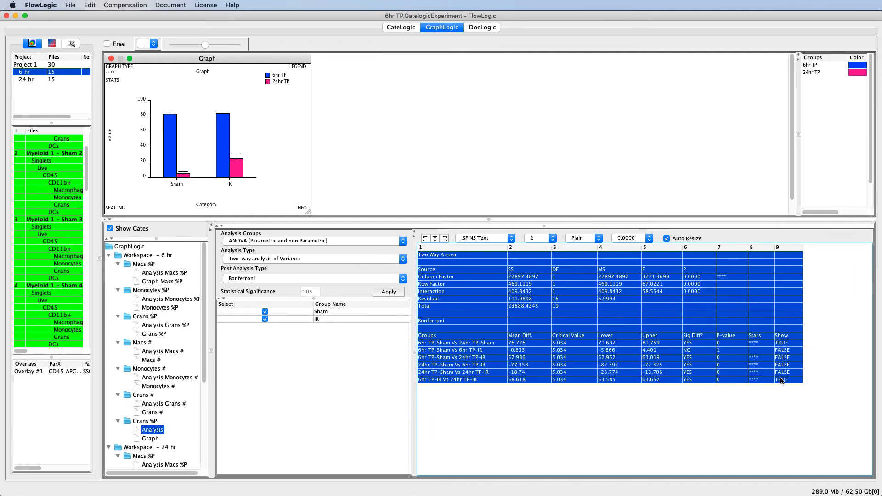
Show significance stars and comparison bars on the combined Grans %P graph and raise both markers slightly above the Sham and IR columns.
click(109, 73)
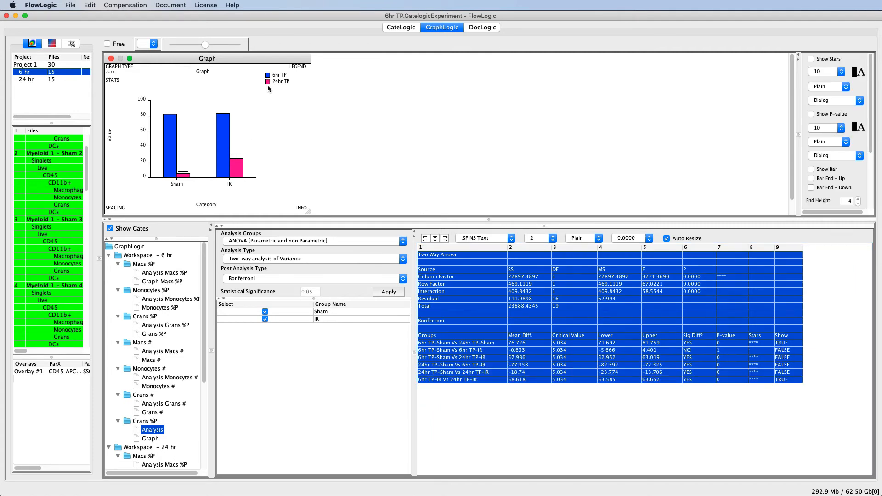
click(821, 60)
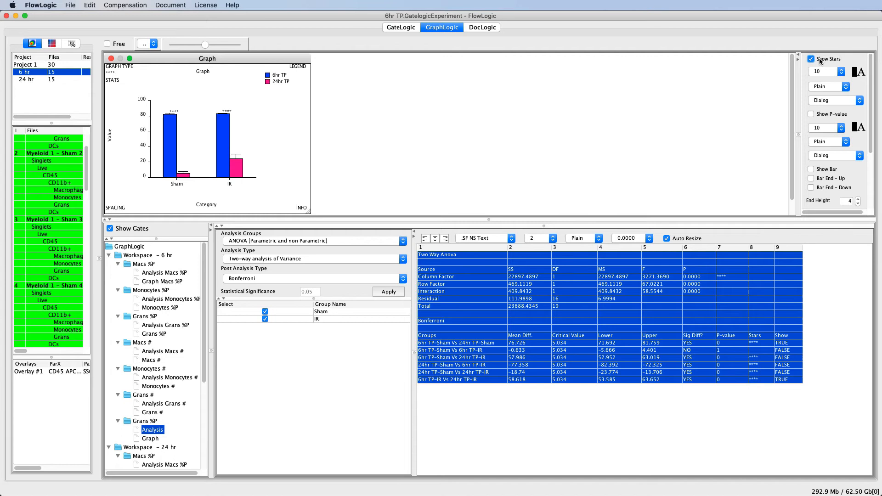
click(825, 169)
drag(182, 115, 182, 109)
drag(234, 114, 234, 109)
click(301, 124)
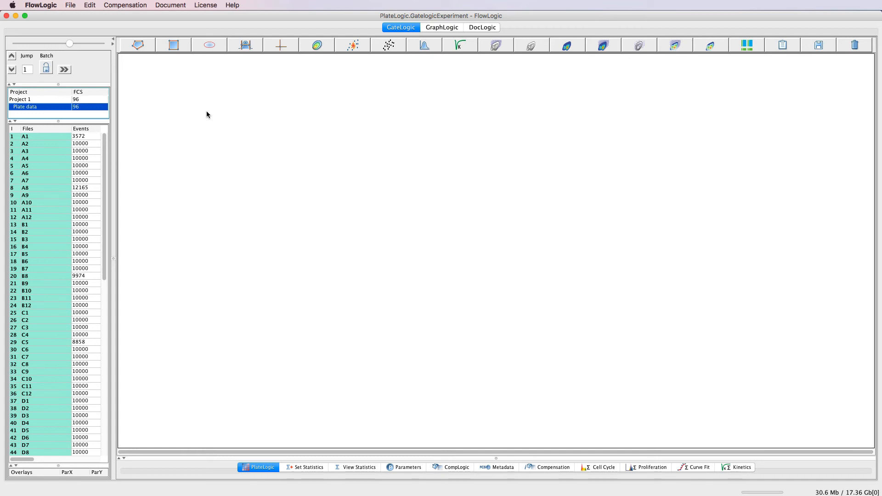
In the PlateLogic experiment, place the Tags column directly after Files, narrow the file list pane, and widen the Tags column.
drag(115, 141, 462, 141)
drag(324, 129, 87, 136)
drag(446, 156, 150, 157)
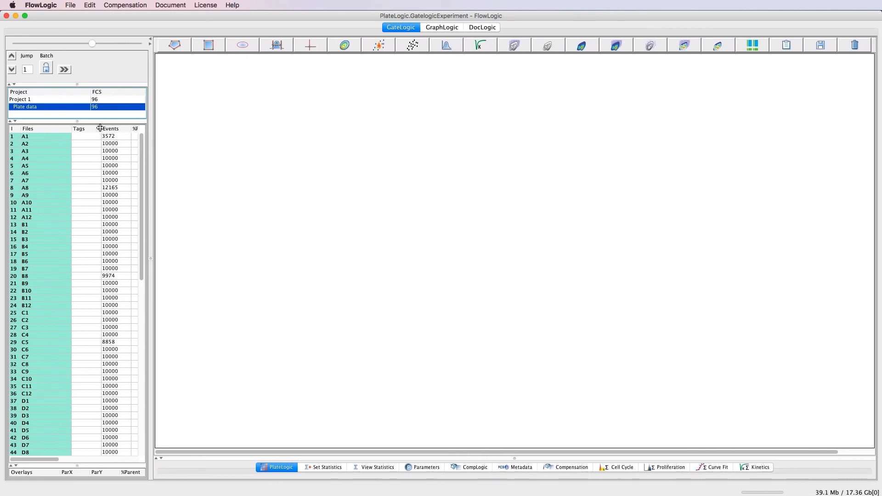
drag(100, 128, 148, 133)
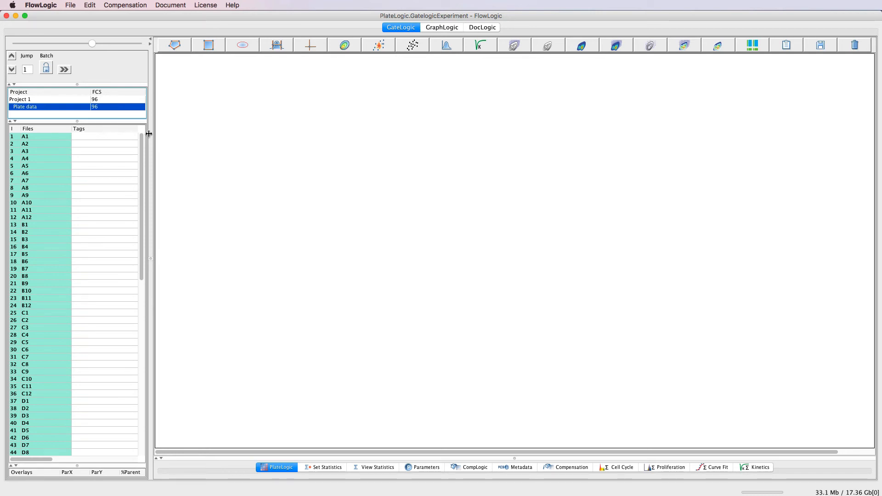
Add a new tag "Group A" to files A1 to A12.
click(51, 136)
shift+click(46, 220)
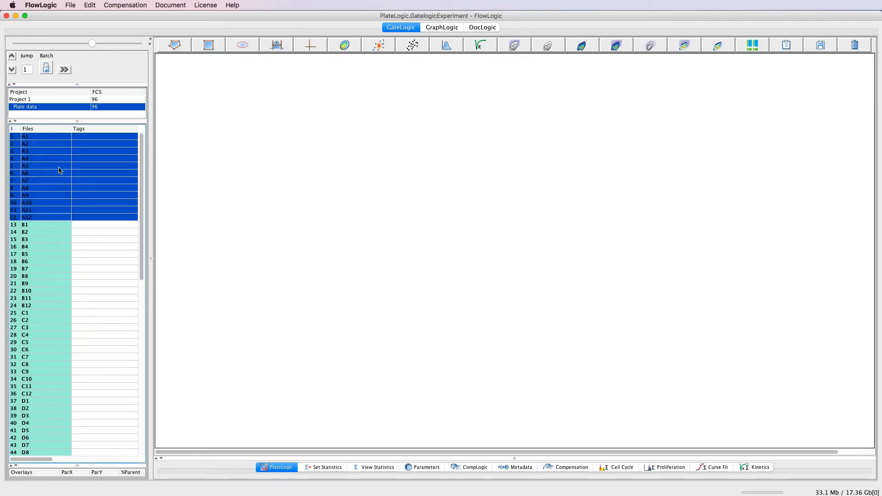
right_click(48, 138)
mouse_move(83, 144)
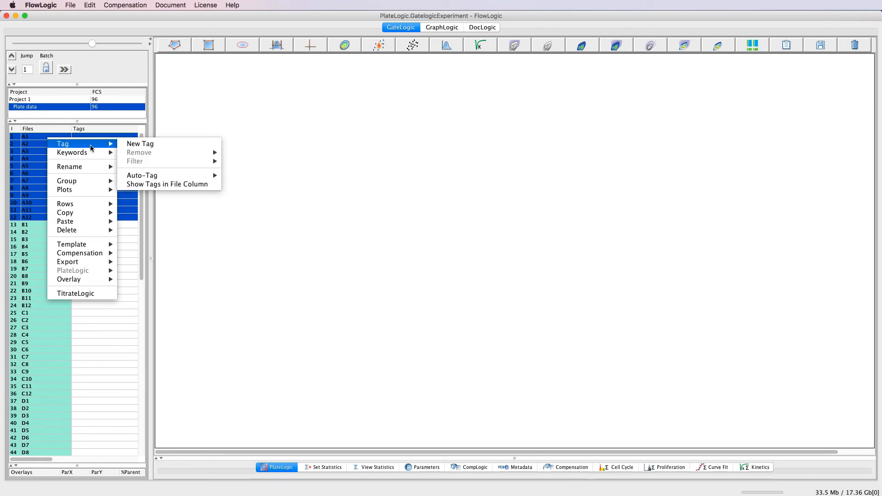
click(147, 145)
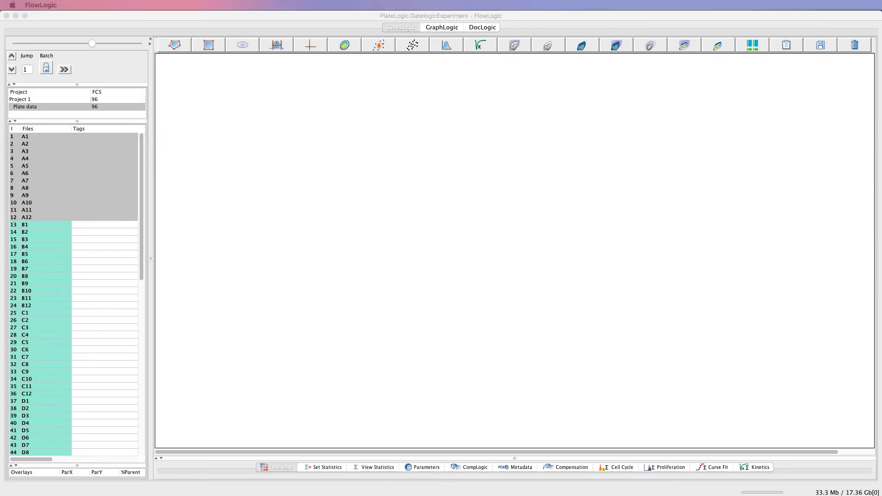
text(G)
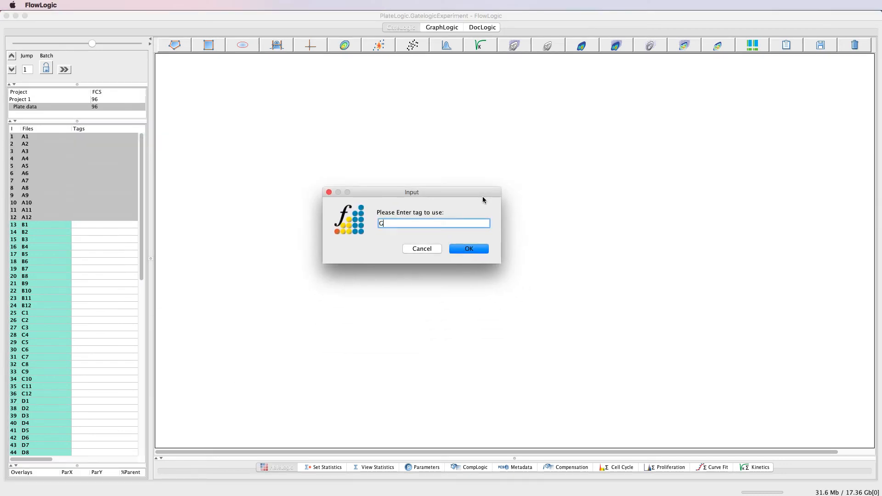
text(roup A)
click(478, 247)
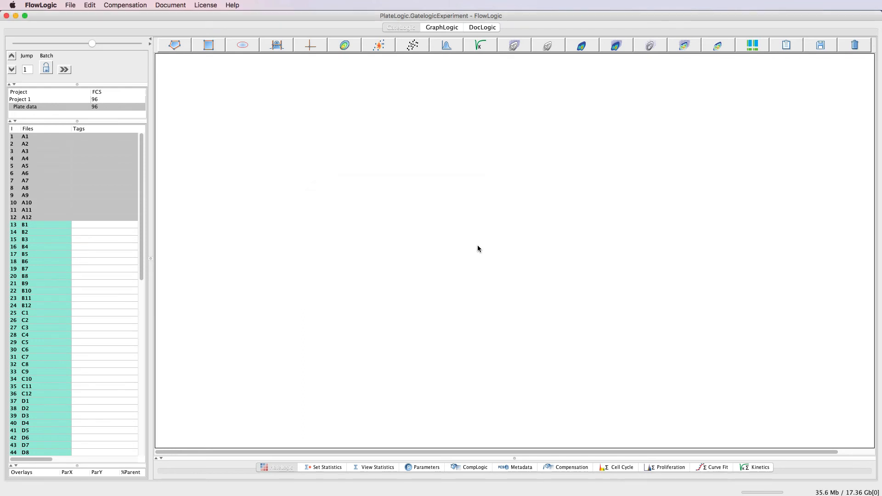
Add a new tag "Group B" to files B1 to B12.
click(59, 226)
shift+click(49, 306)
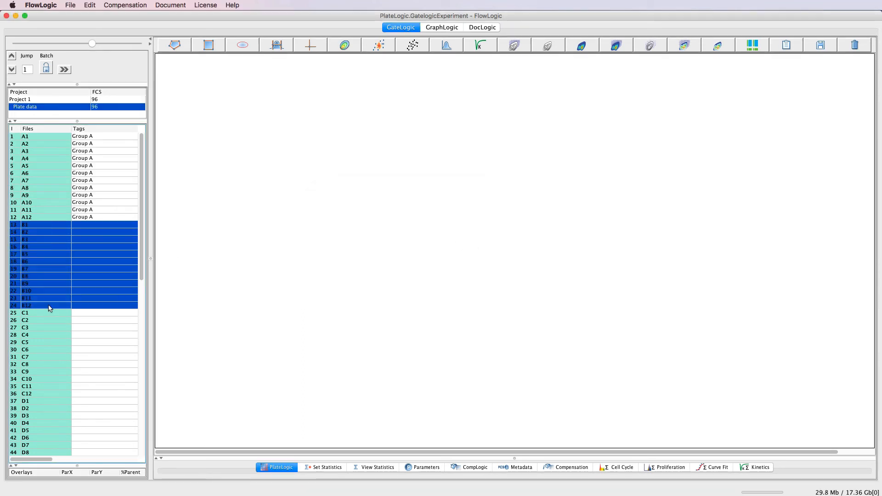
right_click(52, 229)
mouse_move(92, 233)
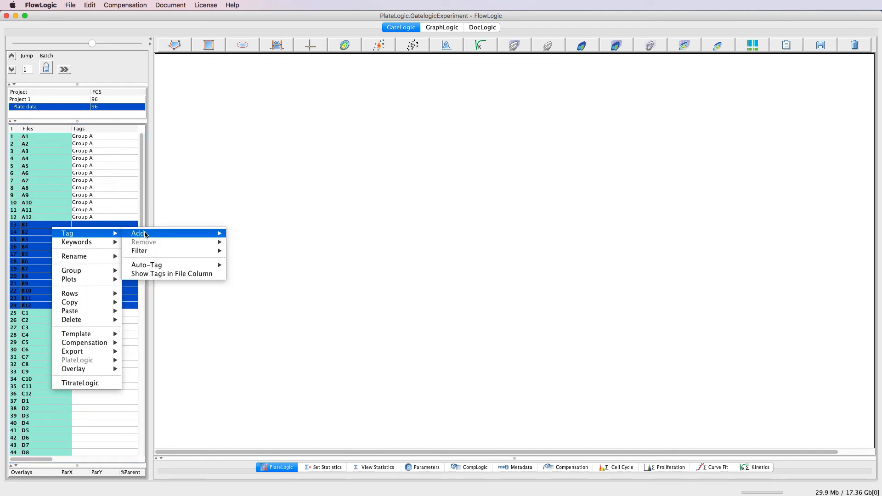
mouse_move(175, 233)
click(250, 234)
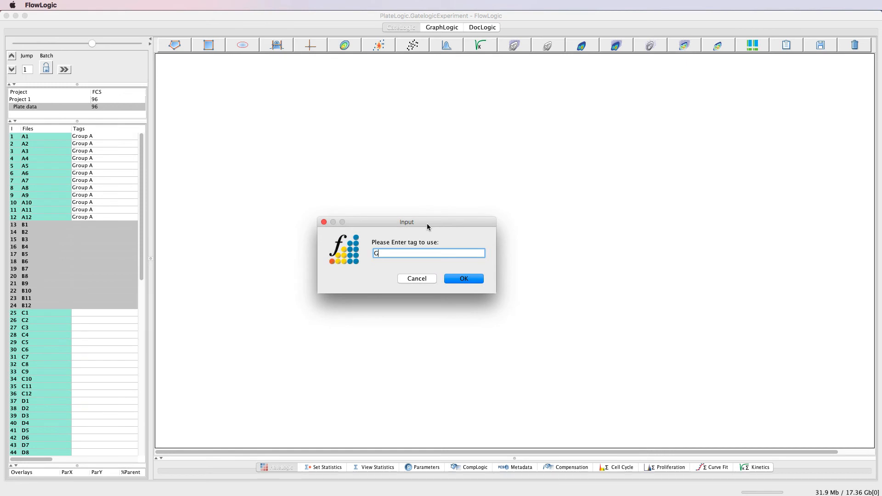
text(Group B)
click(458, 279)
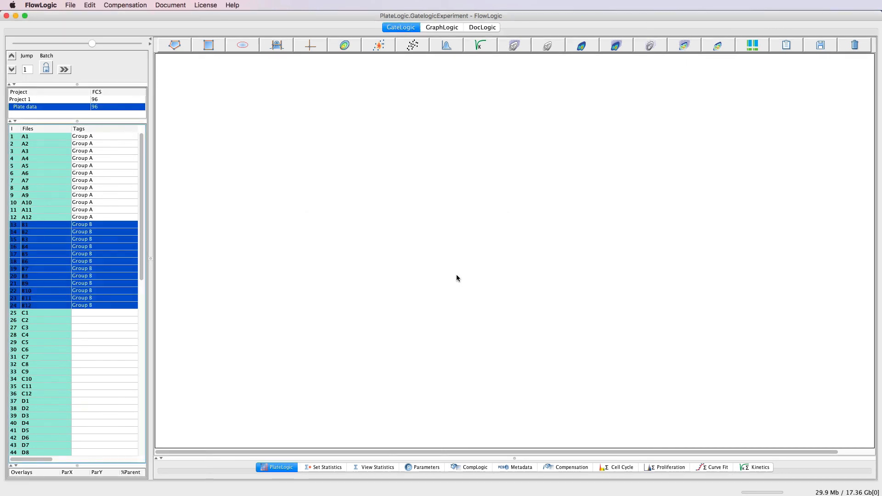
Filter the file list by the Group A tag.
click(50, 136)
right_click(46, 137)
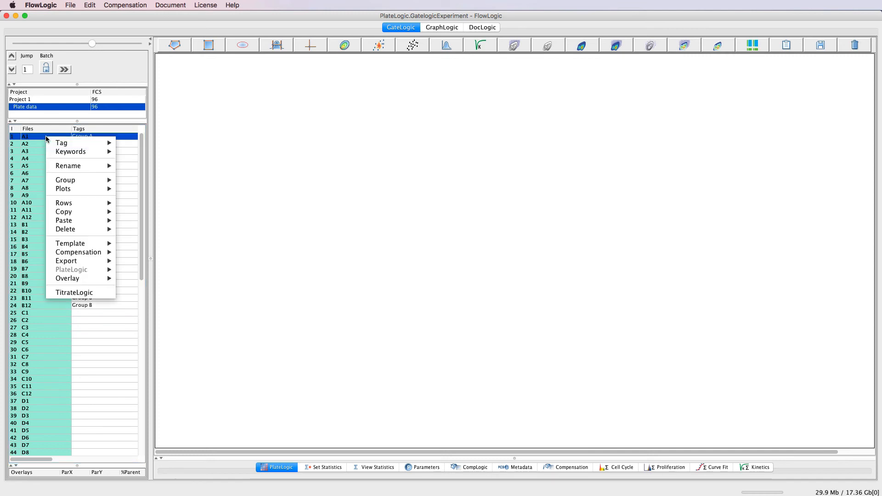
mouse_move(94, 143)
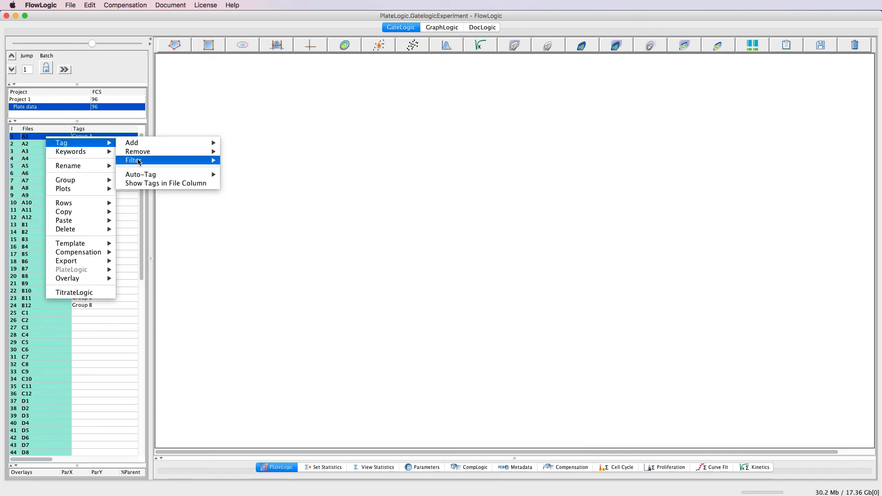
mouse_move(139, 161)
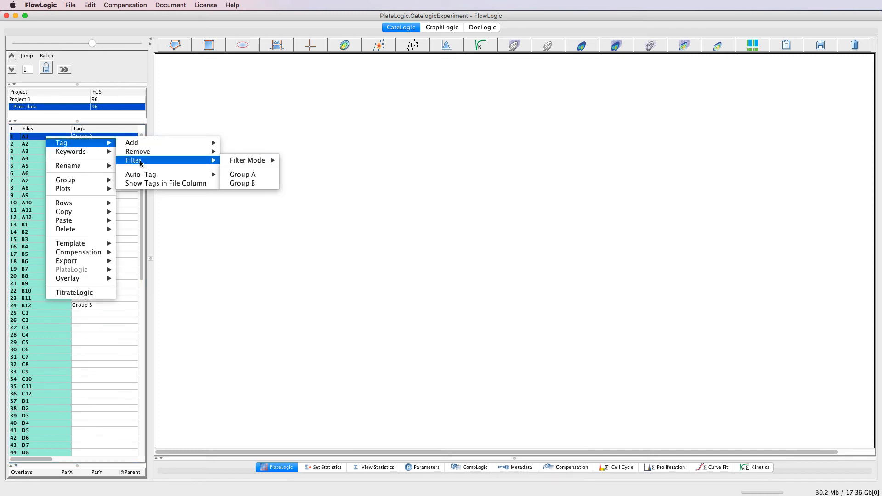
click(245, 176)
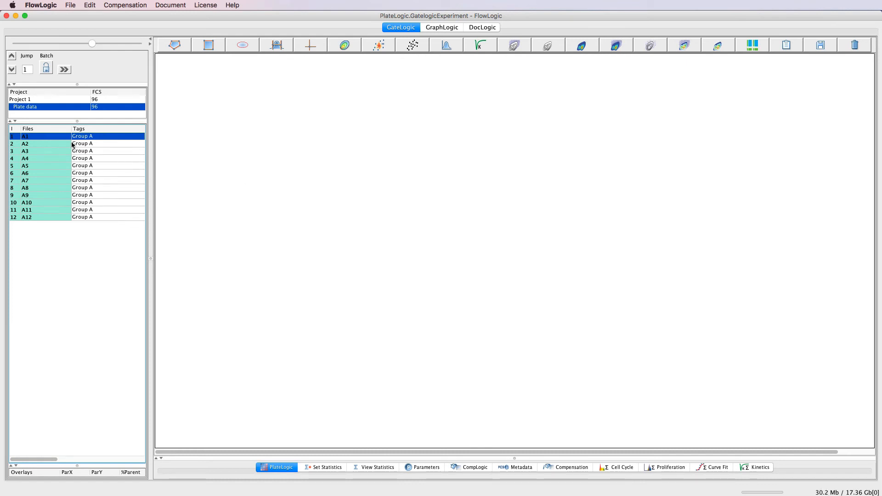
Add the Group B tag to the file list's active filter alongside Group A.
right_click(55, 137)
mouse_move(95, 146)
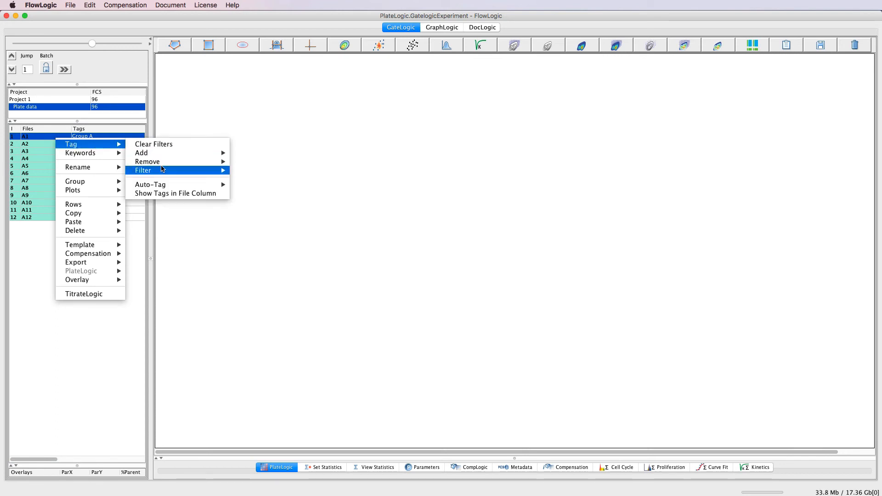
mouse_move(163, 170)
mouse_move(246, 184)
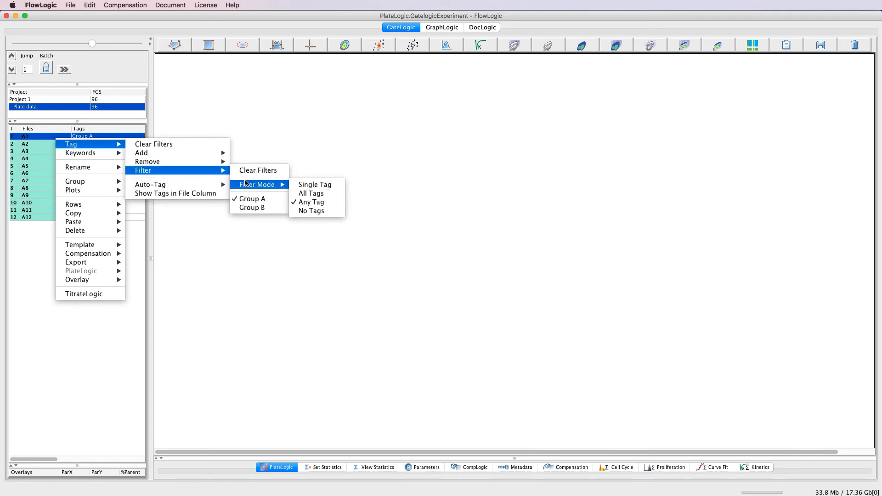
click(251, 209)
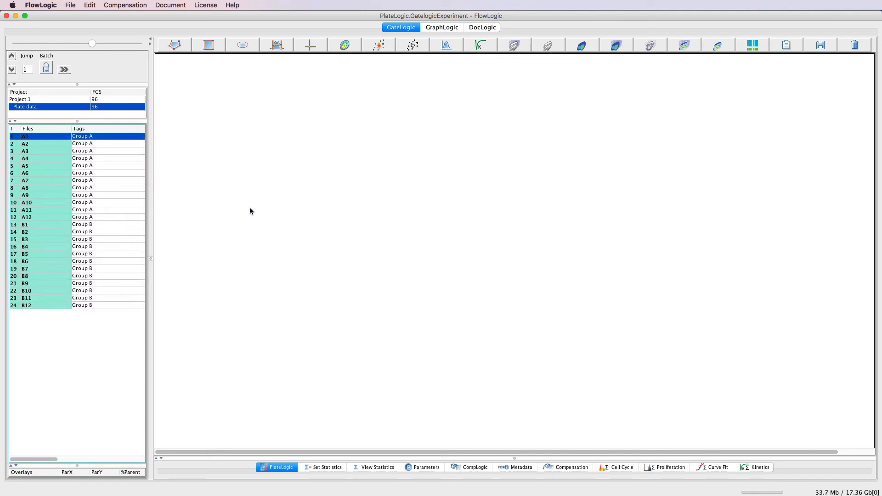
Clear the tag filters on the file list.
right_click(49, 137)
mouse_move(65, 141)
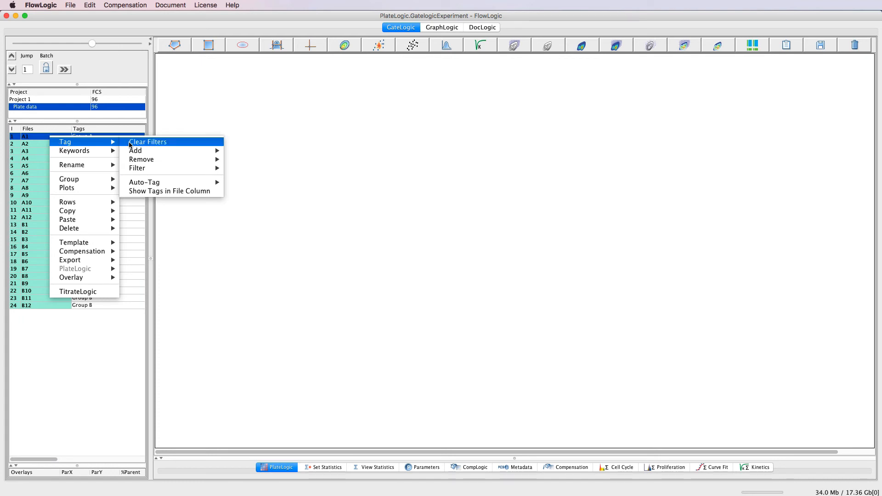
mouse_move(137, 168)
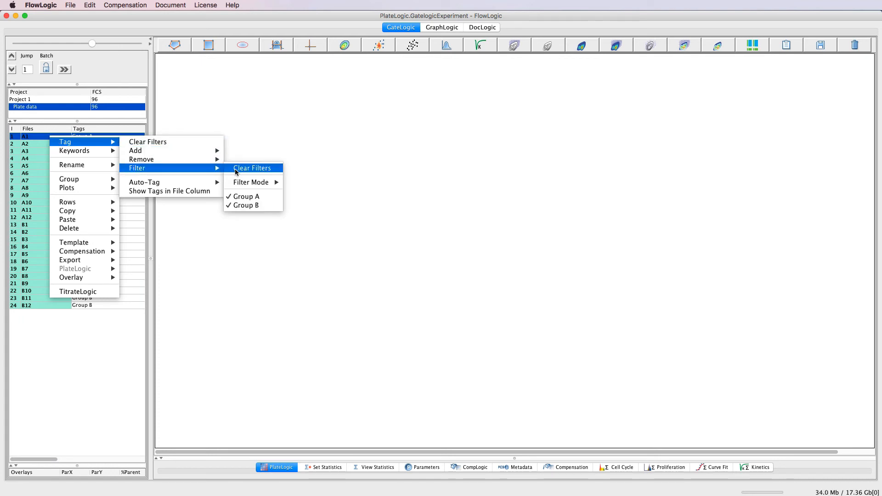
click(236, 170)
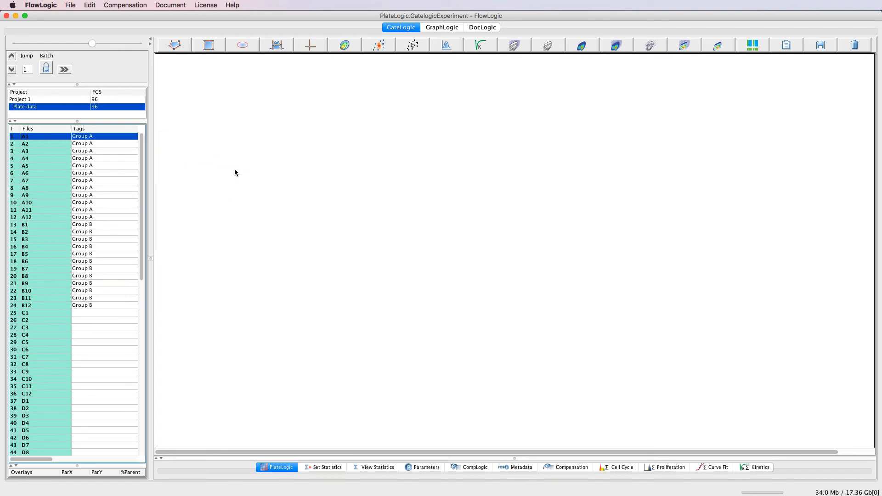
Remove the Group A and Group B tags from files A1 to B12.
shift+click(91, 305)
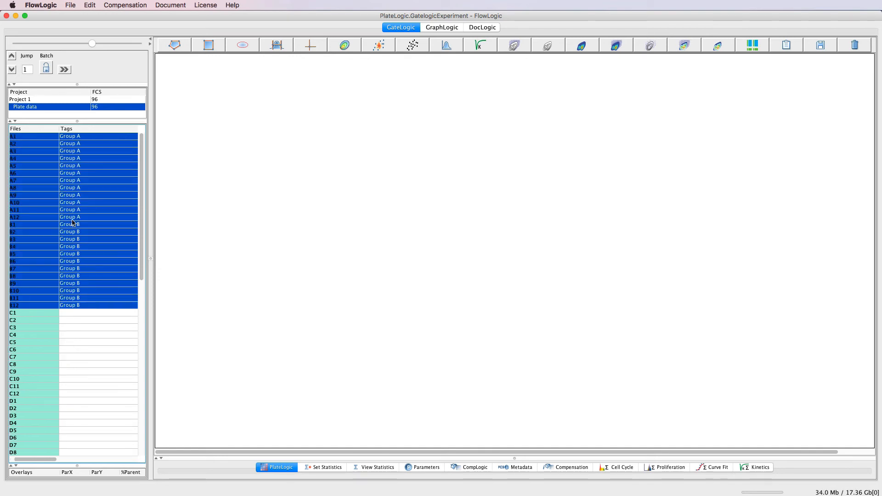
right_click(50, 136)
mouse_move(60, 142)
mouse_move(148, 145)
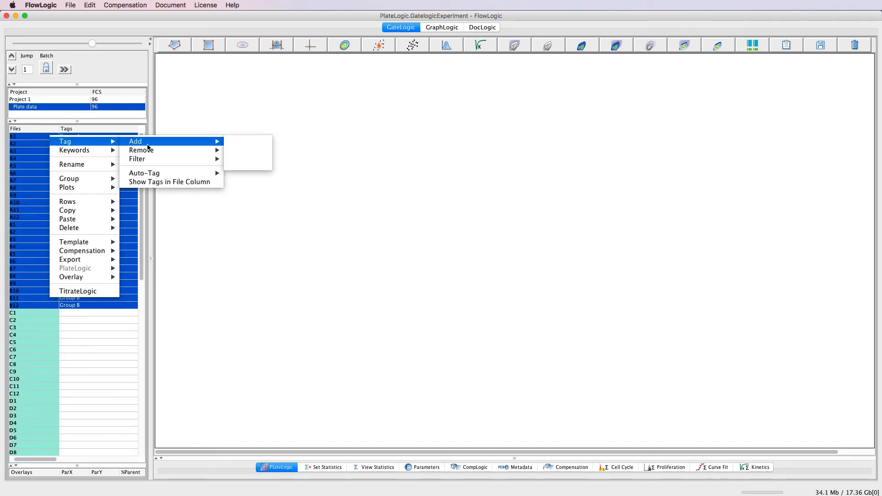
click(240, 151)
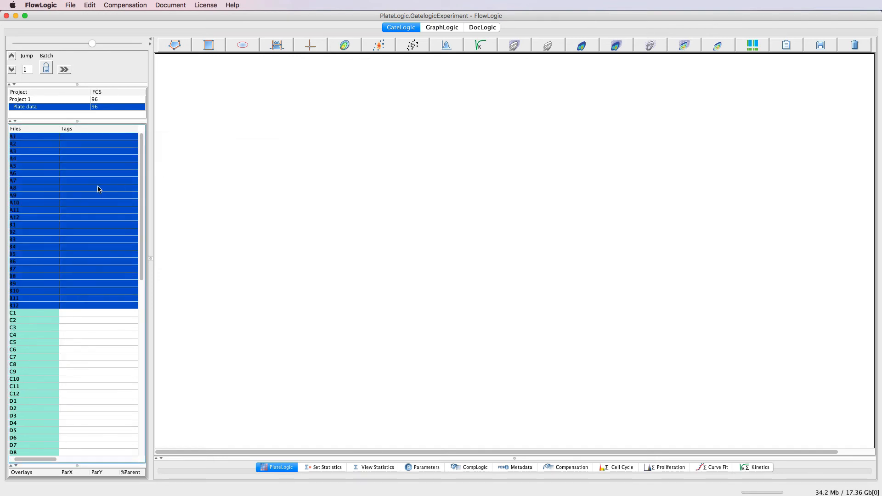
scroll(35, 461, left, 2)
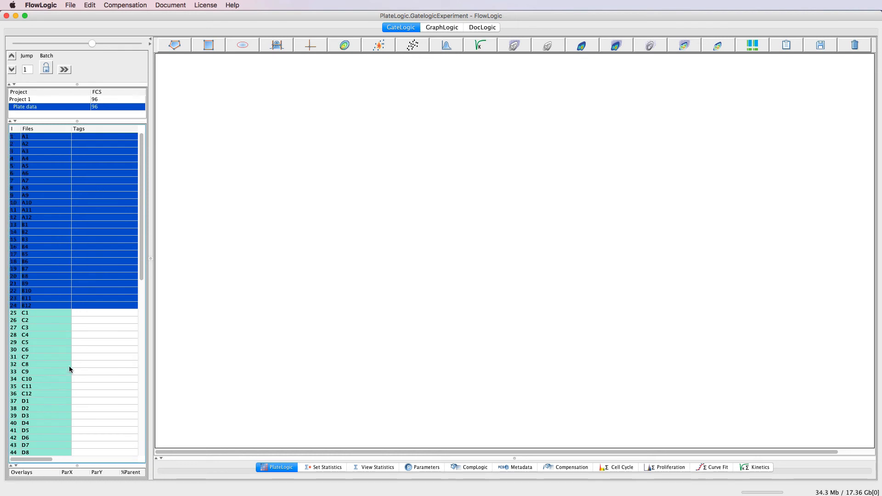
Enlarge the PlateLogic area and create a new PlateLogic plate.
click(53, 137)
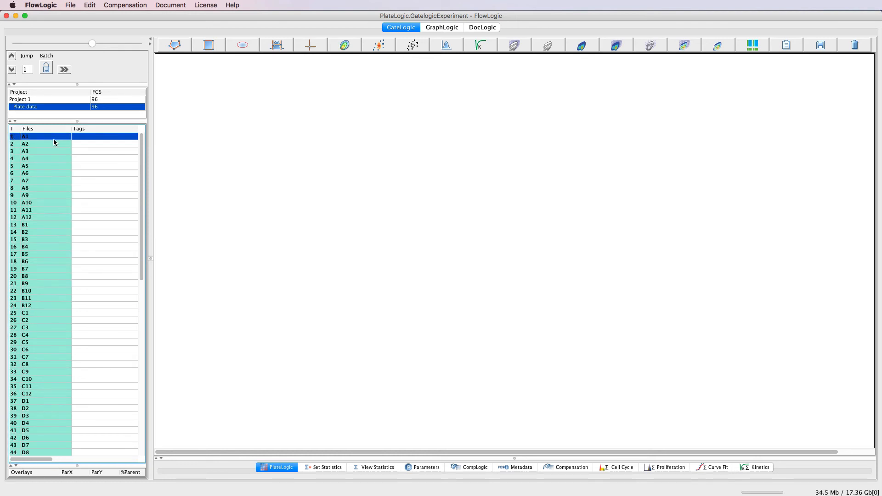
drag(515, 458, 499, 200)
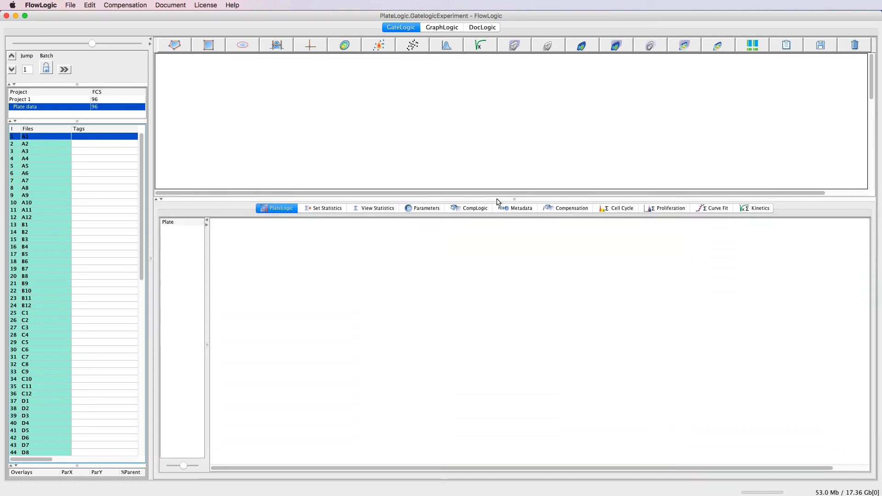
right_click(175, 255)
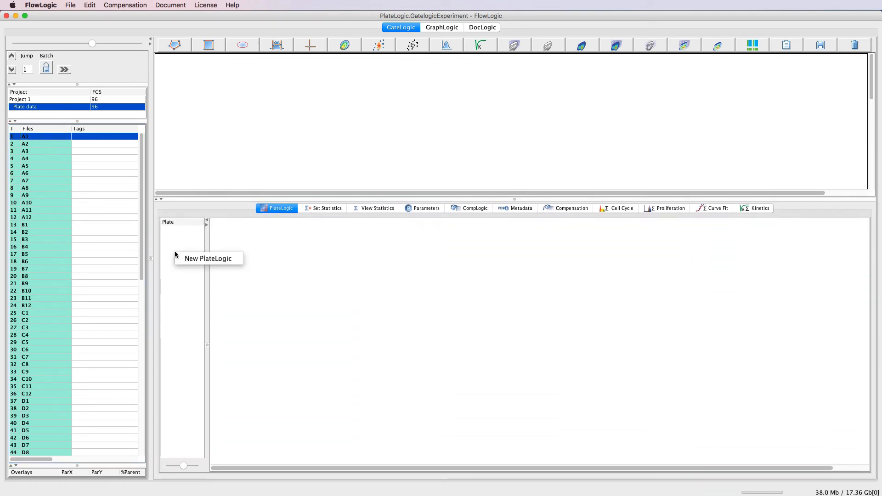
click(196, 259)
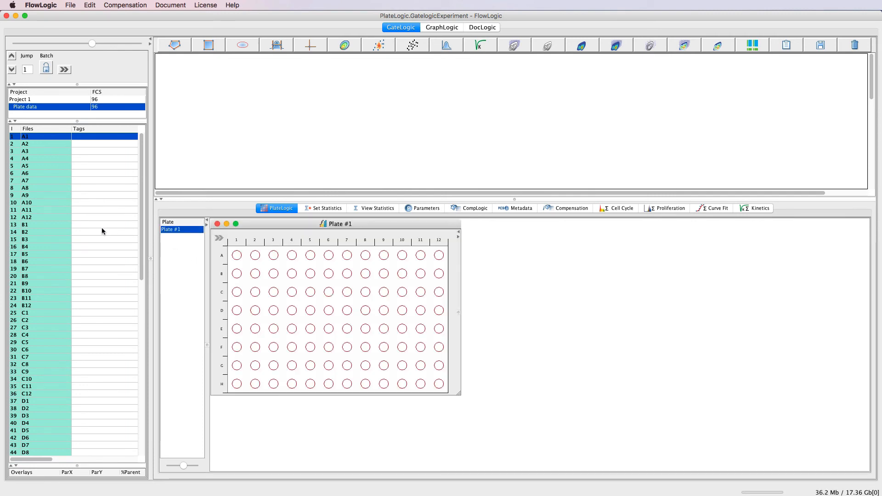
Select all files in the Plate data list and place them on the new plate starting at well A1.
click(56, 211)
key(super+a)
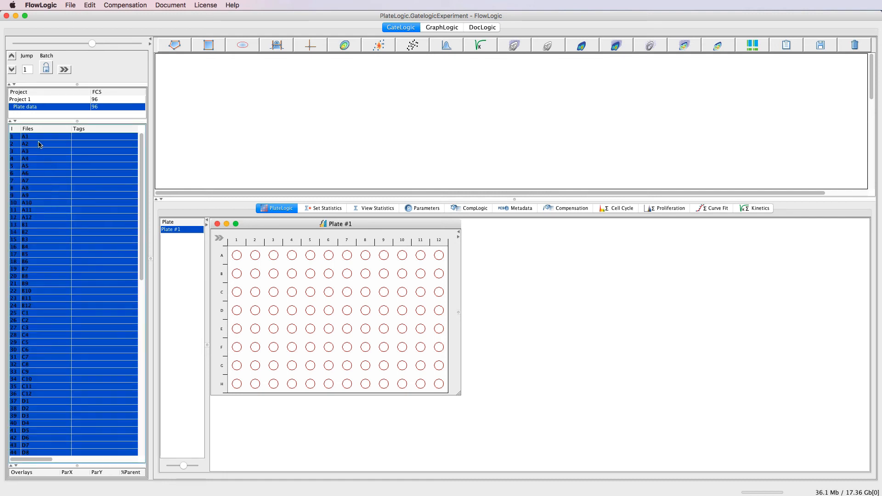
drag(35, 140, 236, 255)
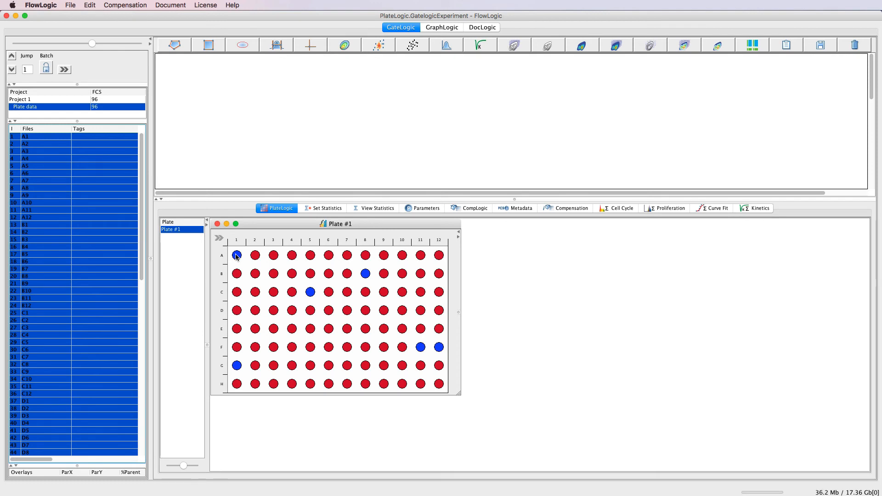
Add all selected files to a new group and expand the plate's settings.
right_click(45, 141)
mouse_move(77, 183)
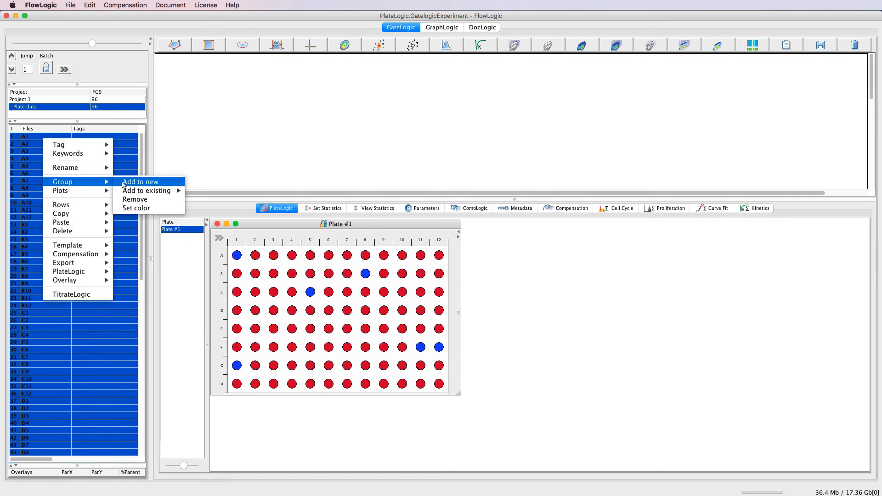
click(124, 182)
click(219, 238)
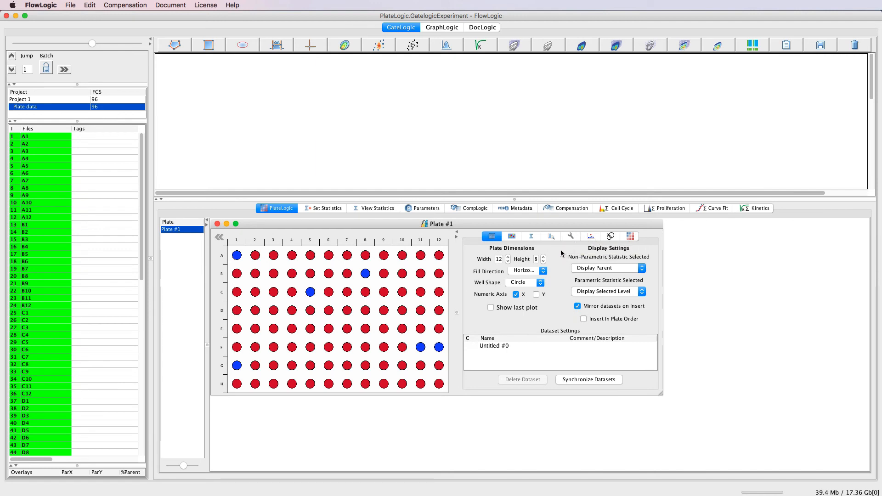
Open well A1's plot from the plate and set its axes to R660-A horizontally and B525-A vertically.
click(238, 255)
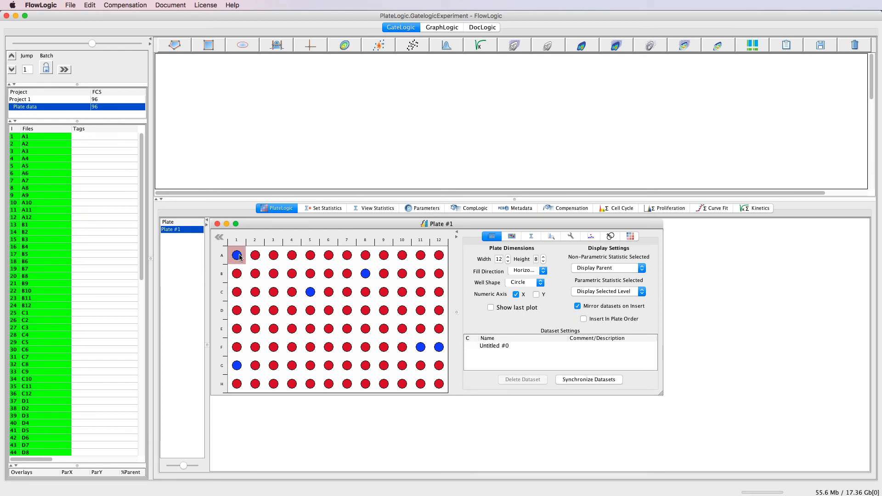
double_click(238, 256)
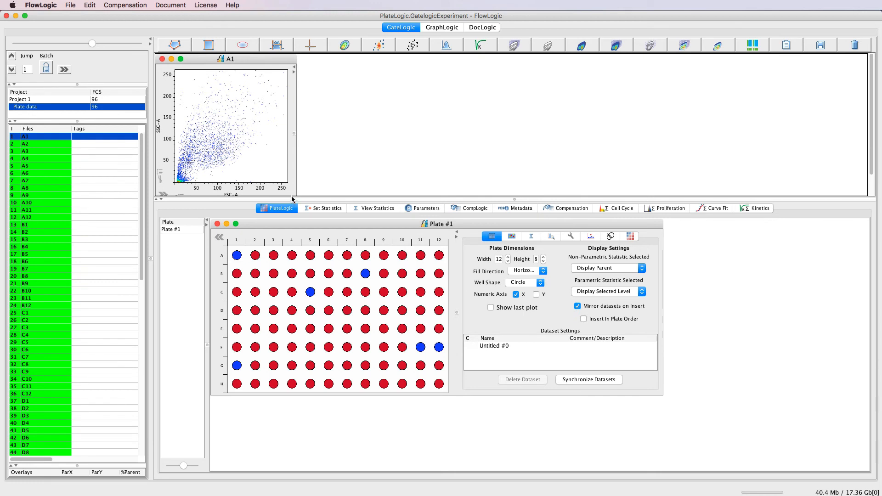
drag(292, 200, 293, 220)
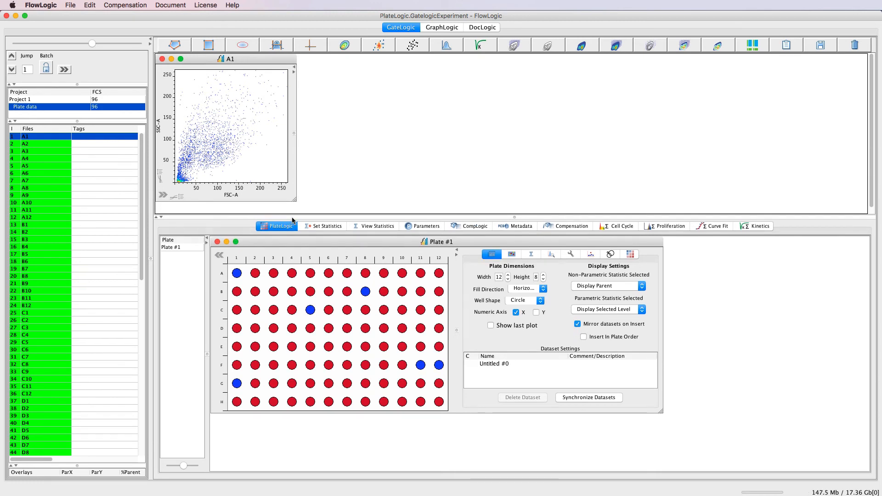
click(236, 196)
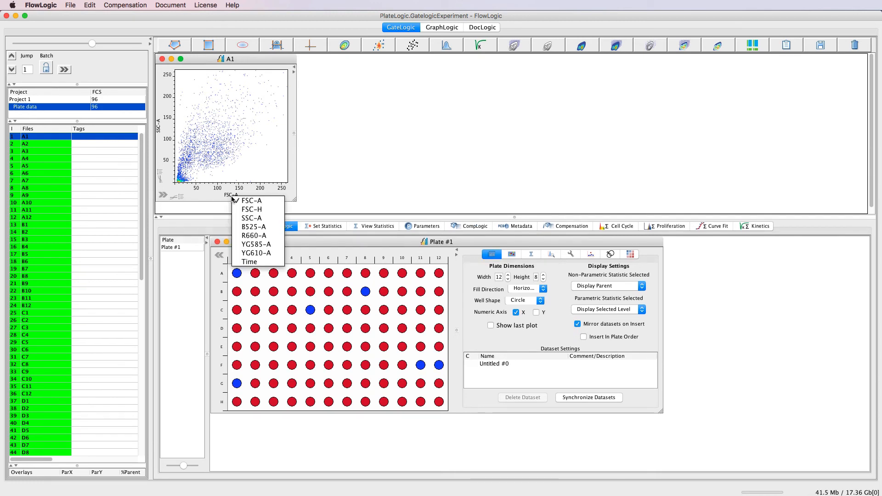
click(248, 234)
click(158, 130)
click(175, 159)
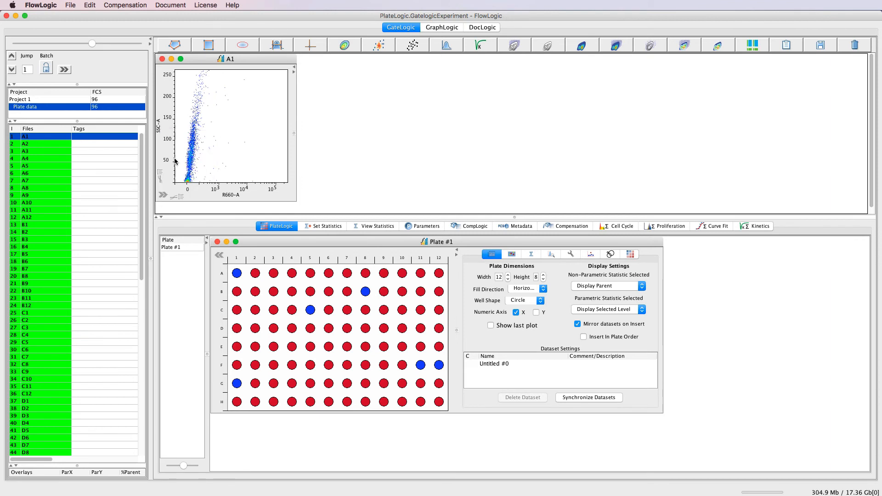
Draw a rectangular gate R1 over the R660-A positive events below about 10^3 on B525-A, and move its label above the events.
click(208, 45)
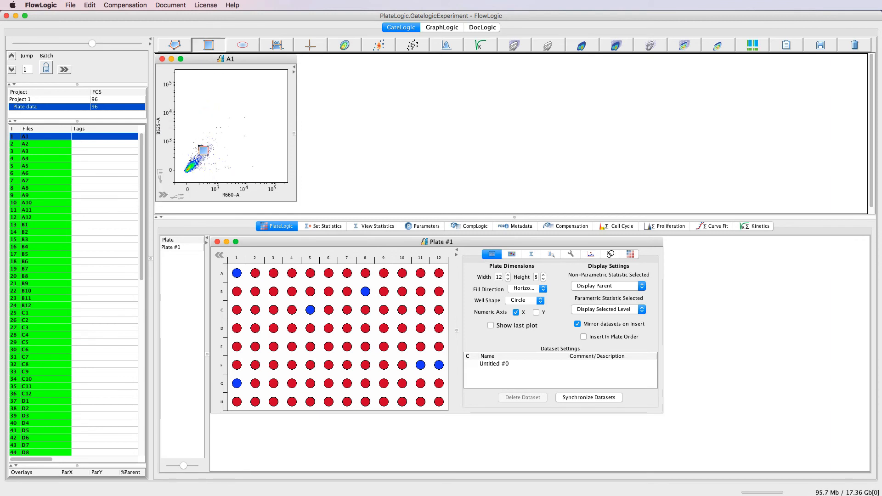
drag(200, 141, 283, 179)
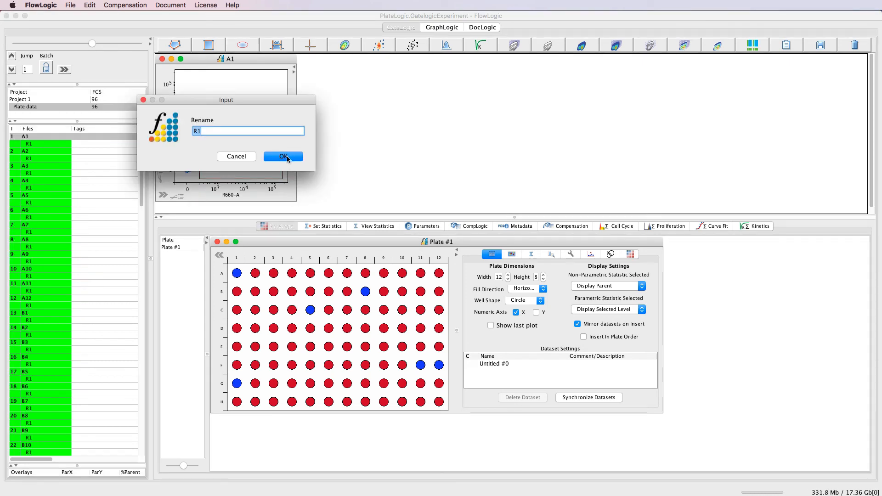
click(287, 157)
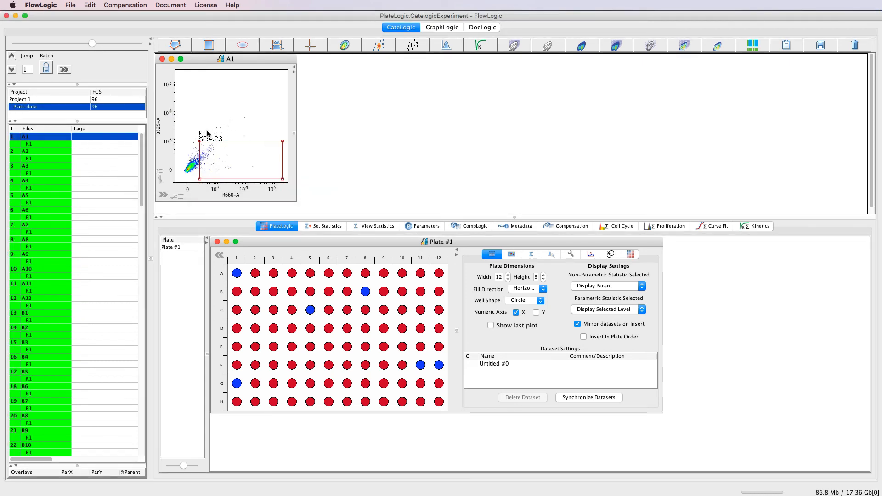
drag(197, 117, 195, 114)
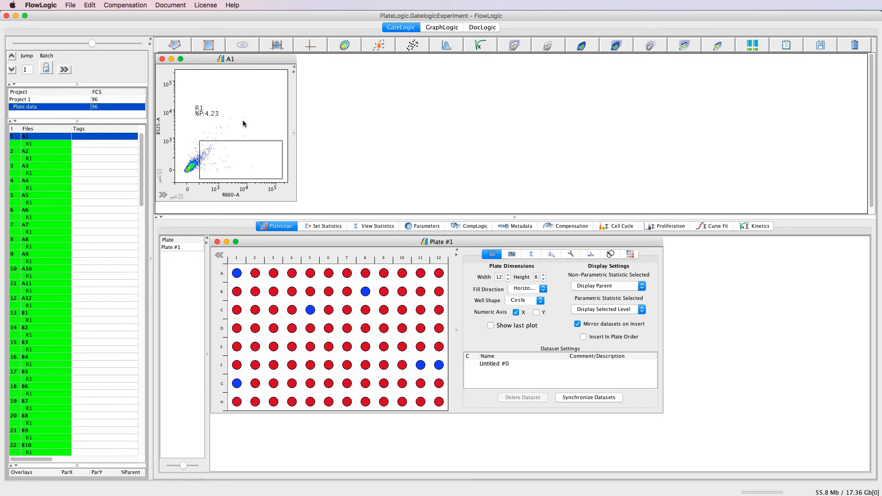
Set the plate's well shape to Fill and base its heatmap on the % Parent statistic of gate R1.
click(521, 301)
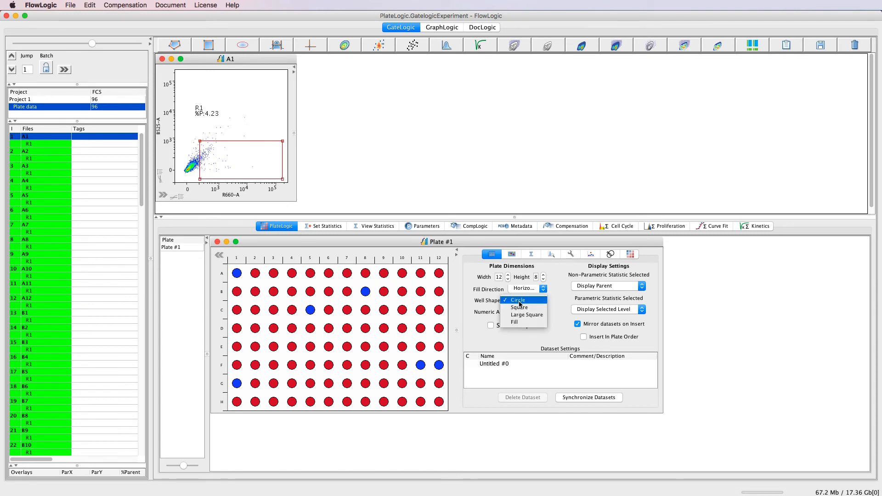
click(519, 323)
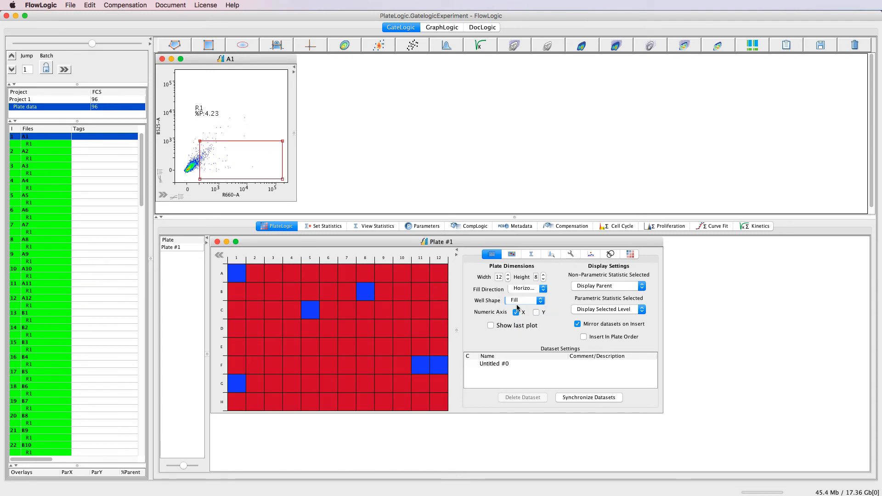
click(512, 254)
click(522, 296)
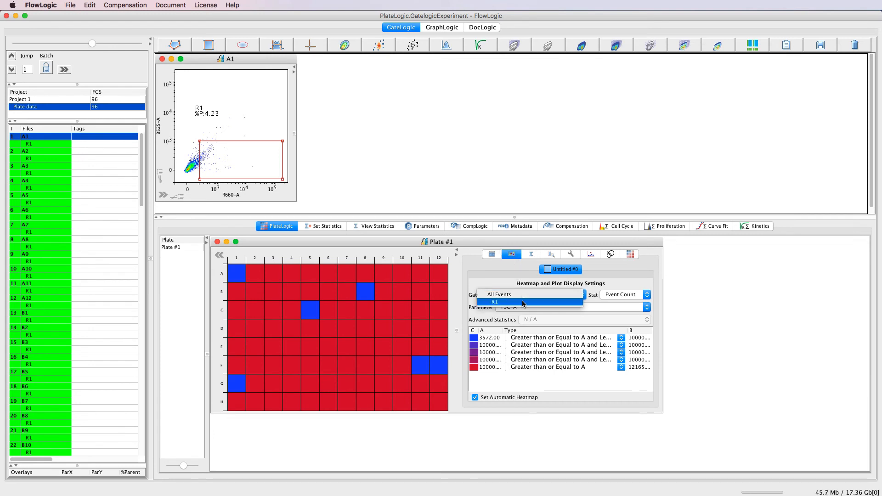
click(523, 304)
click(615, 295)
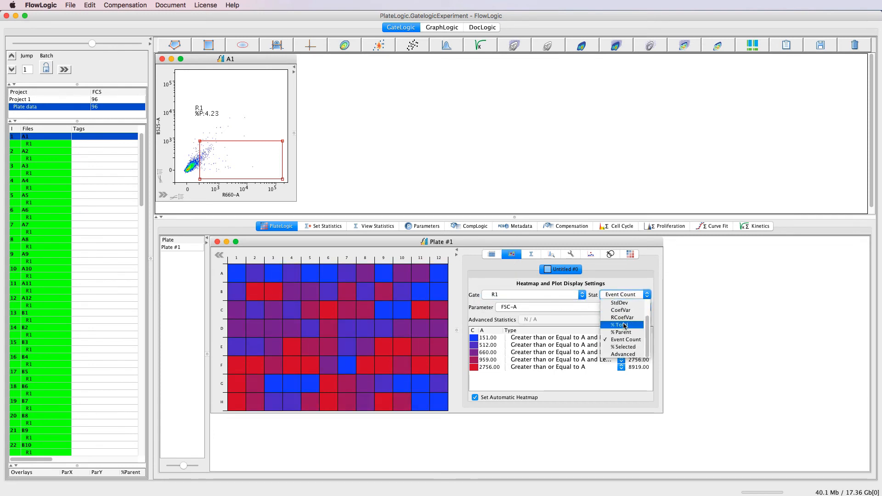
click(624, 332)
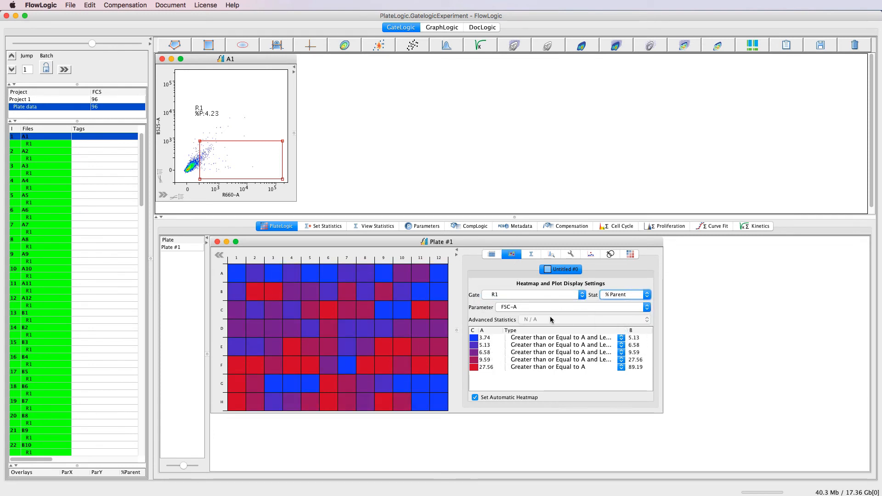
Turn off the automatic heatmap to examine the manual range editing options, and turn it back on.
click(476, 398)
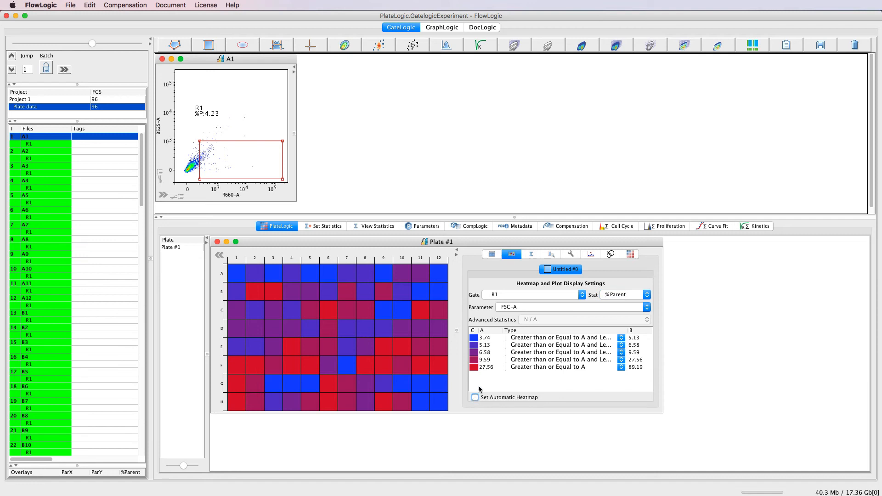
double_click(490, 338)
drag(491, 338, 477, 340)
right_click(488, 348)
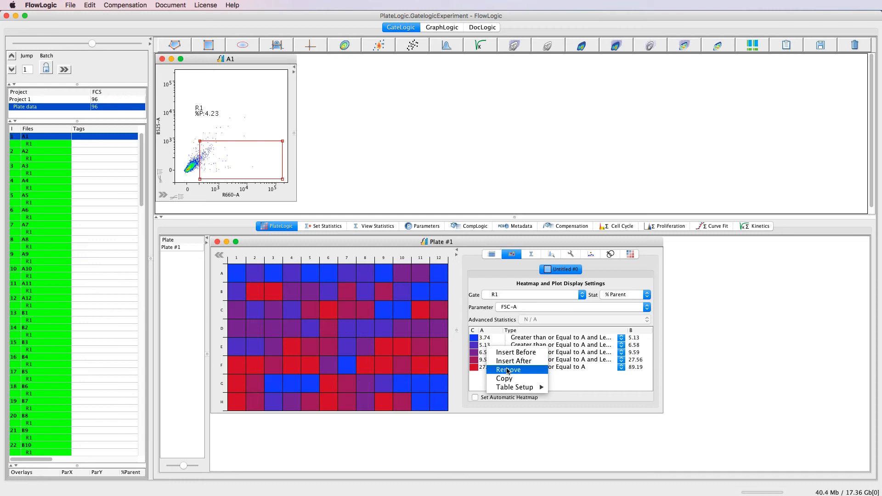
click(575, 390)
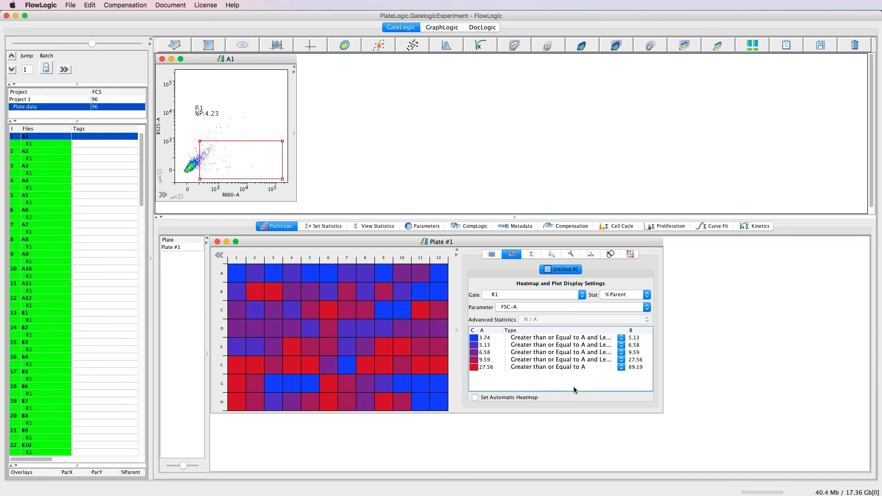
click(476, 398)
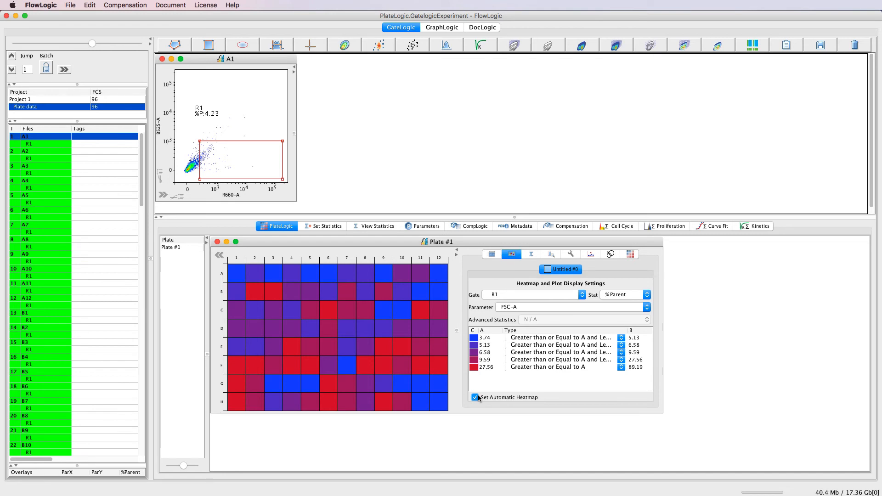
Show the plate's statistics grid in an enlarged plate window and colour the cell backgrounds by value.
click(531, 256)
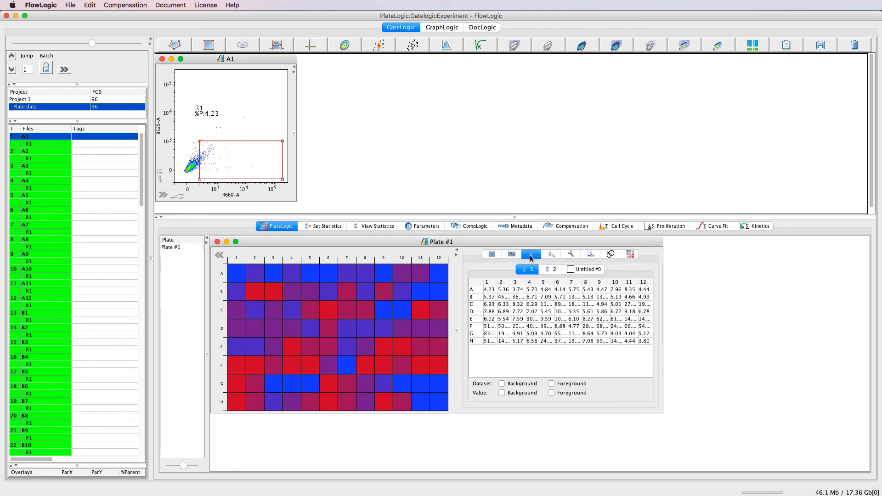
drag(662, 414, 792, 452)
drag(585, 349, 515, 350)
click(630, 433)
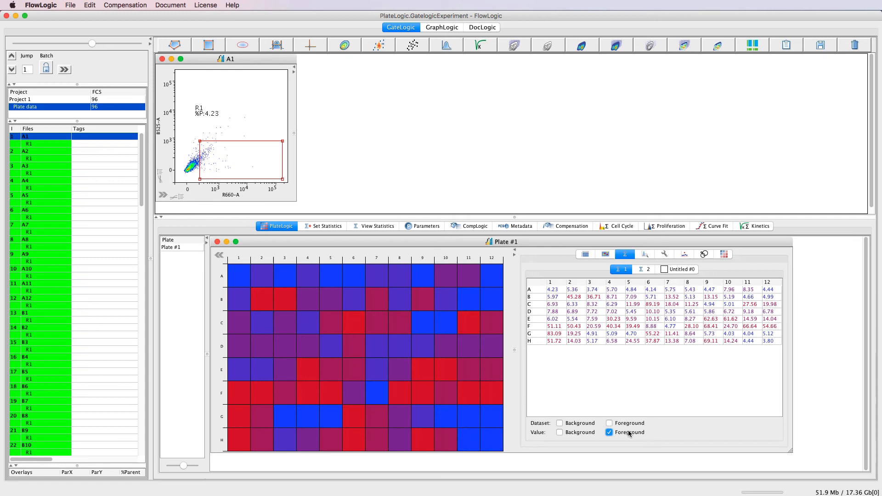
click(588, 435)
right_click(585, 307)
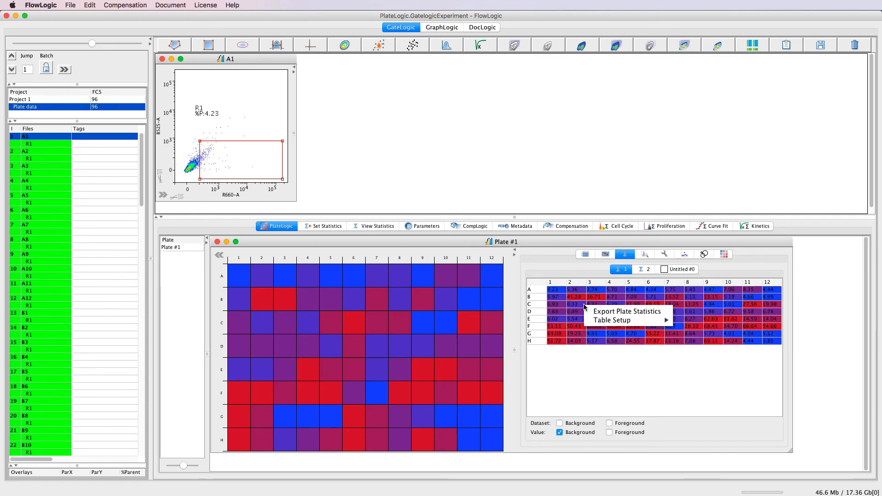
click(597, 356)
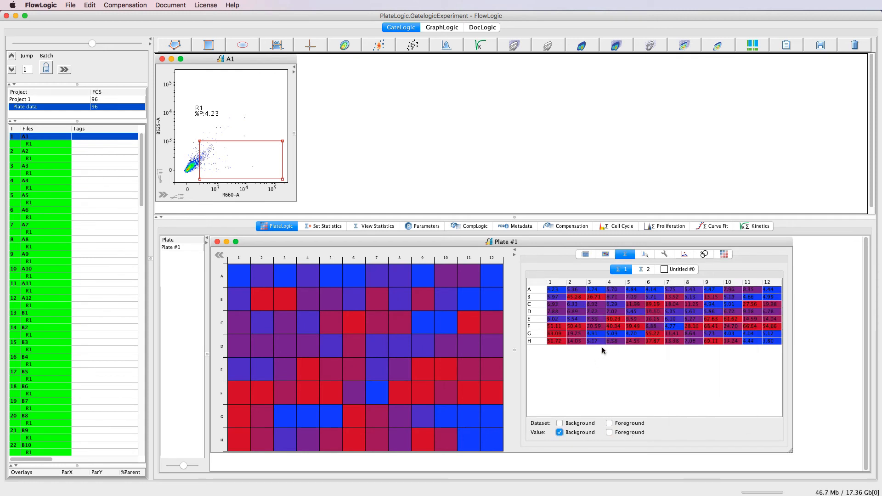
Show the per-well statistics list with backgrounds coloured by value, and open well A1's Comment 1 for editing.
click(646, 269)
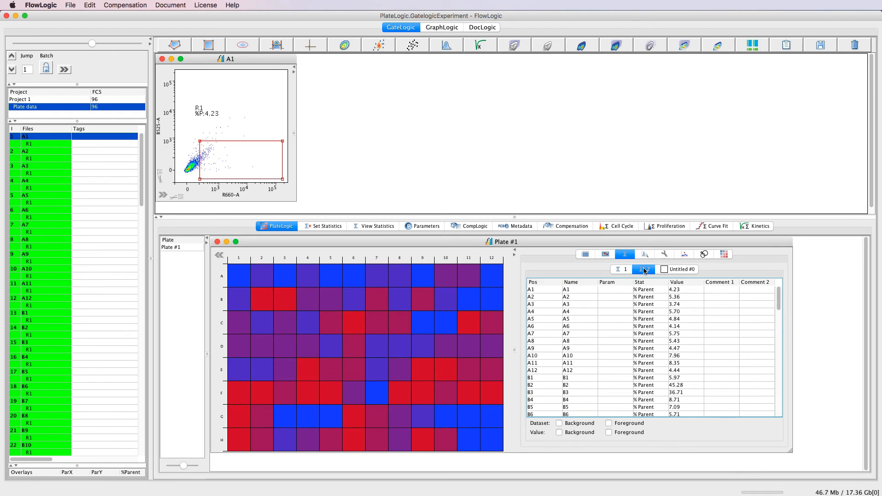
click(572, 434)
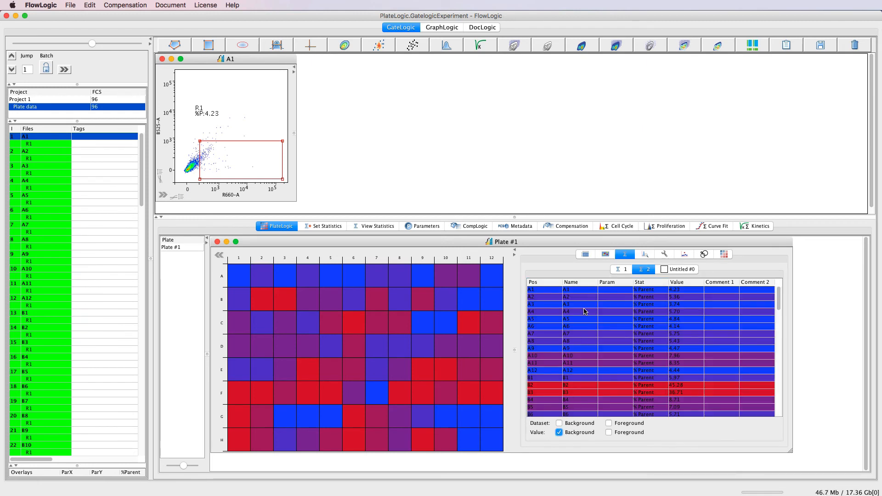
double_click(729, 289)
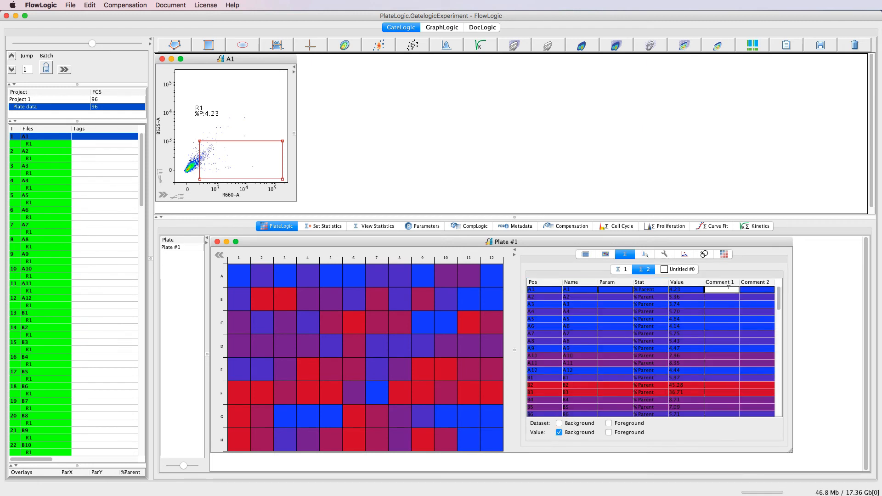
Sort the per-well statistics list by value in ascending order.
right_click(697, 294)
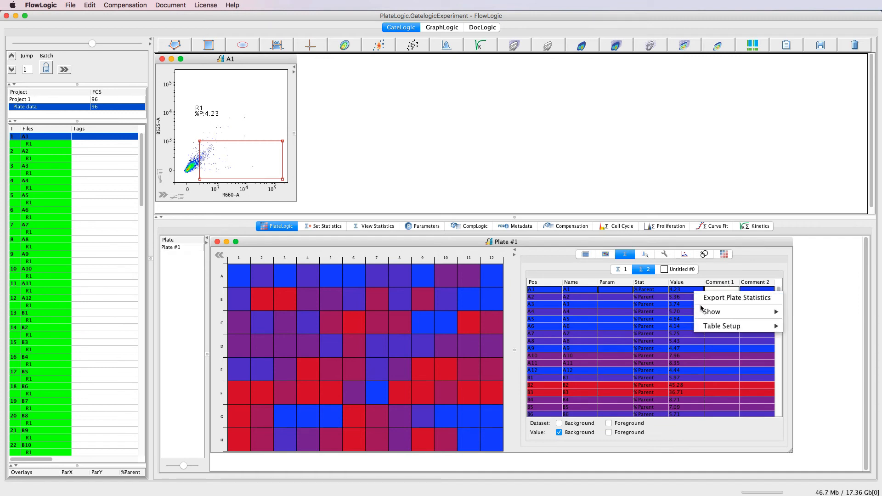
mouse_move(724, 312)
click(800, 331)
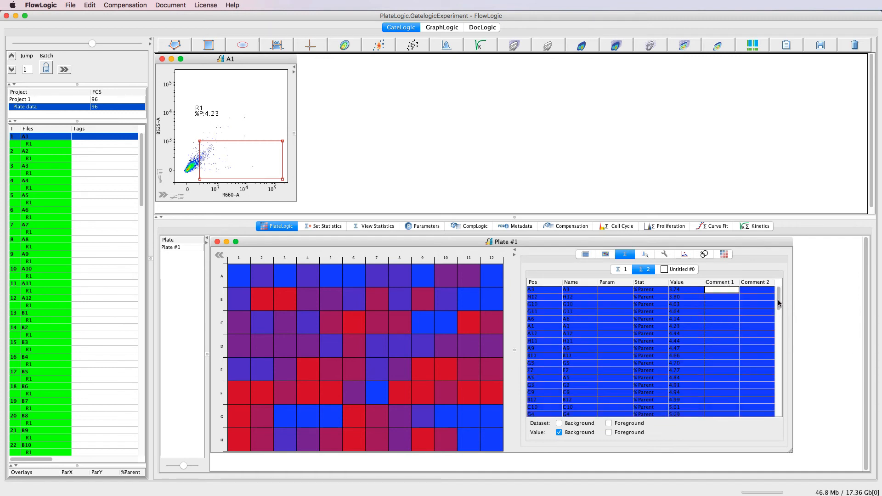
Preview individual wells' plots, then replace the plate's heatmap cells with each well's own plot.
mouse_move(779, 296)
mouse_down()
mouse_move(784, 406)
mouse_move(775, 294)
mouse_up()
click(646, 255)
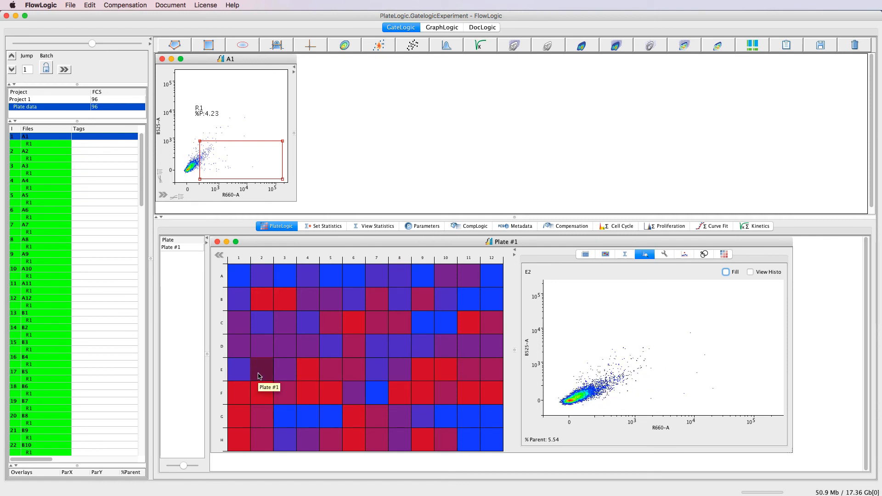
right_click(239, 276)
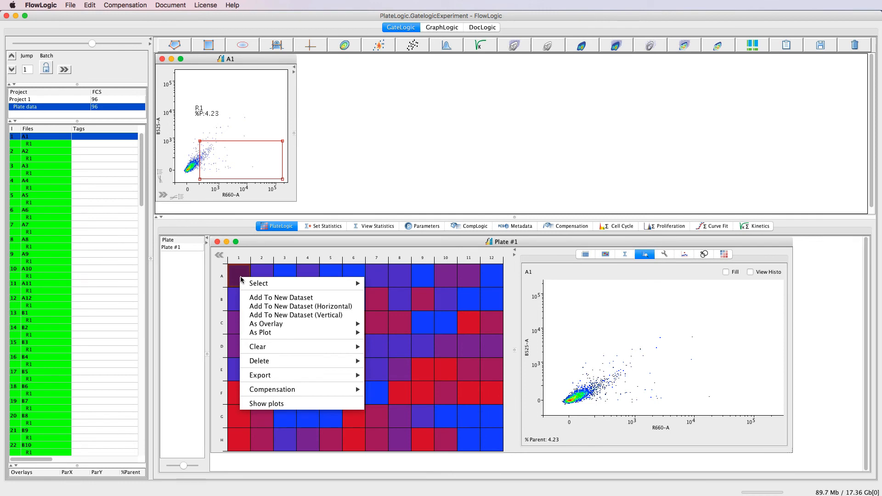
click(298, 405)
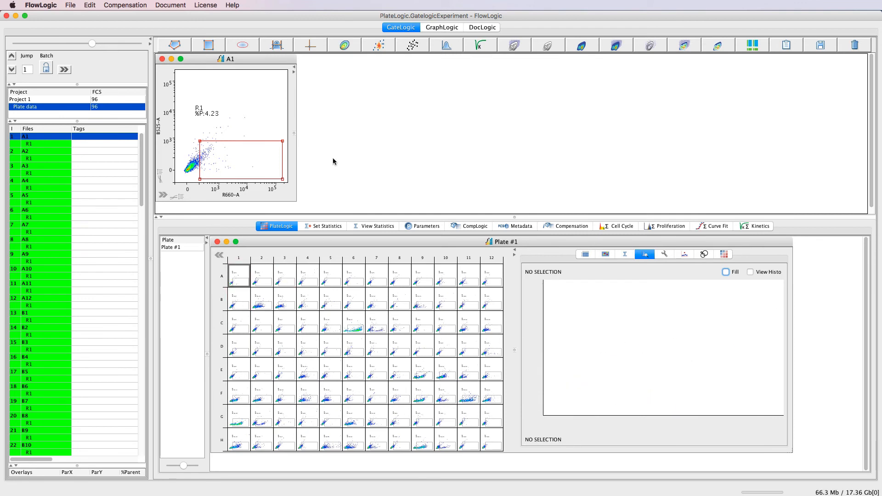
Change the A1 plot to a histogram and color the plate's wells with the heatmap.
click(443, 45)
click(238, 279)
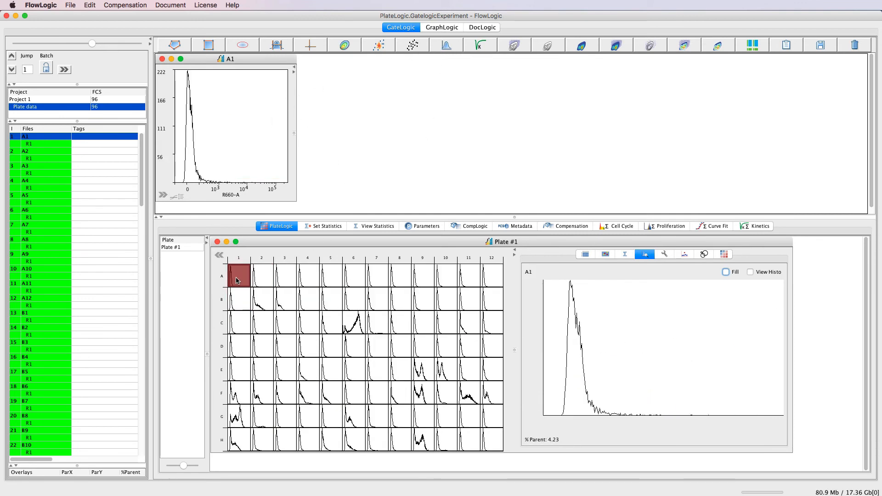
right_click(238, 280)
mouse_move(274, 405)
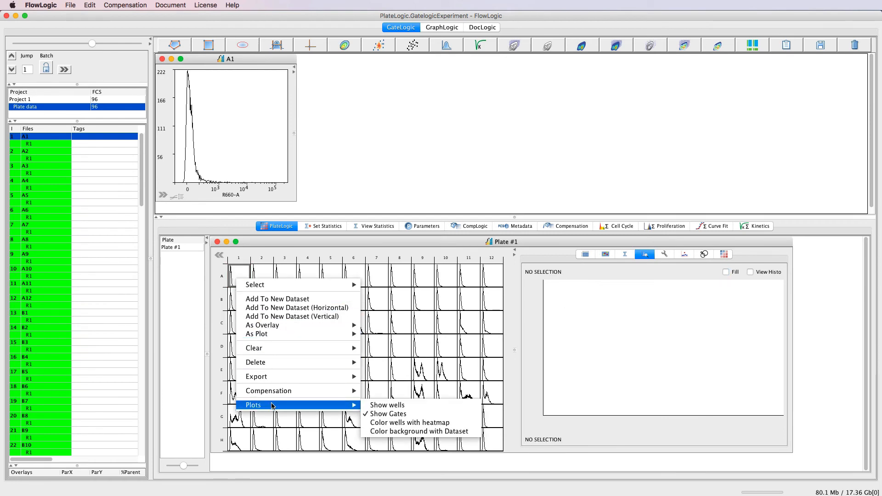
click(398, 423)
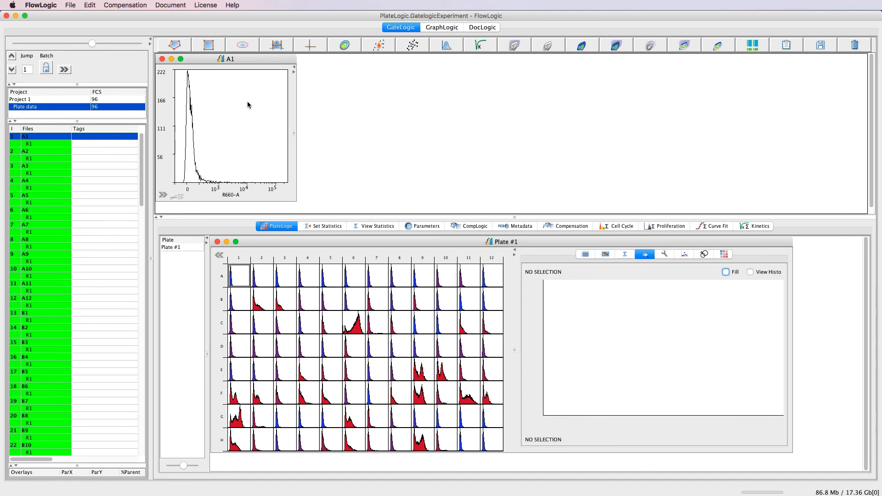
Return the A1 plot to a density dot plot, collapse the Plate #1 side options and widen the plate window.
click(372, 51)
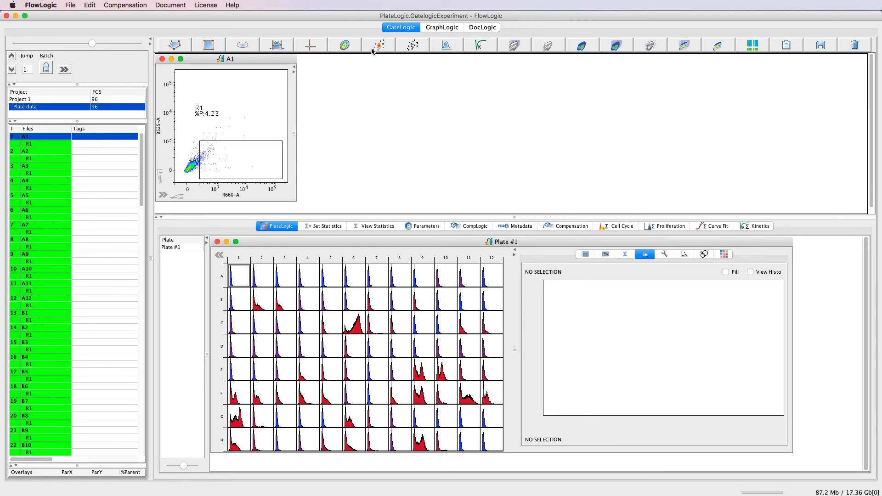
click(219, 256)
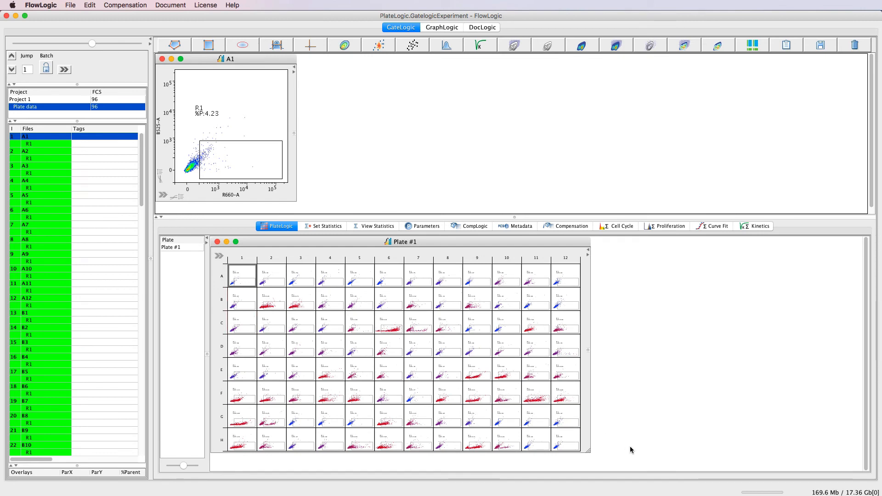
drag(591, 452, 803, 457)
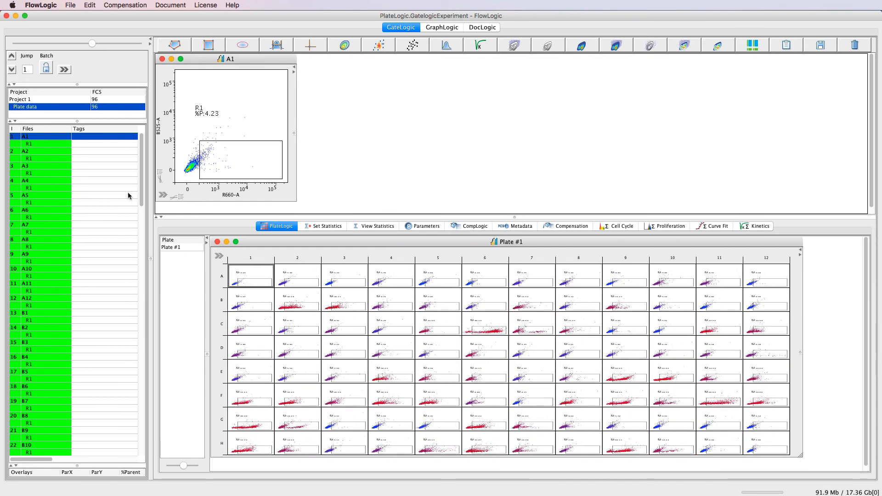
Auto-tag the plate files according to their plate heatmap color.
right_click(58, 139)
mouse_move(64, 144)
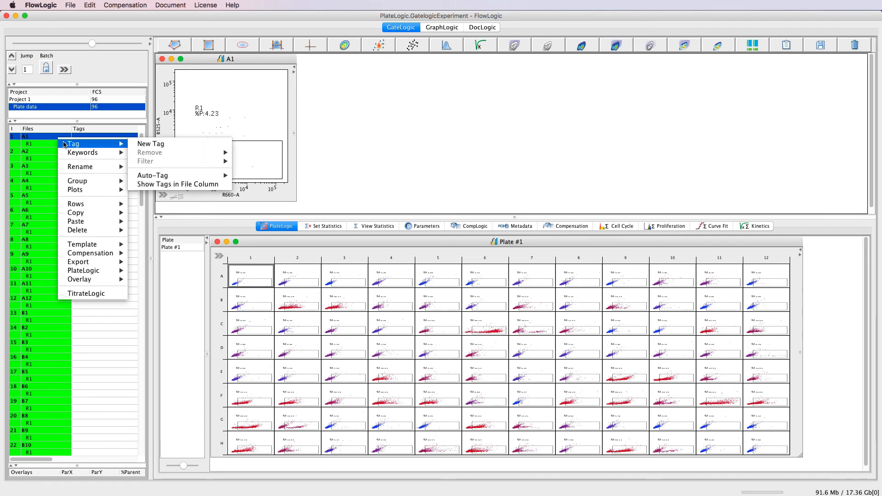
mouse_move(169, 176)
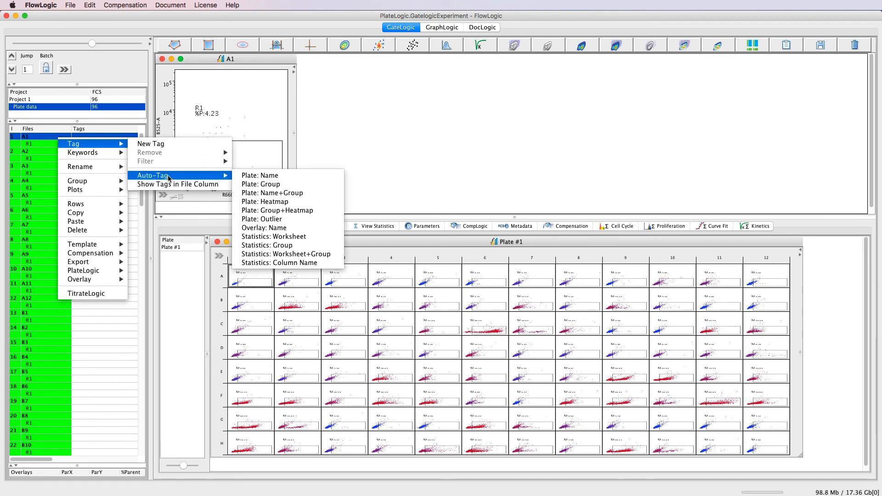
click(266, 203)
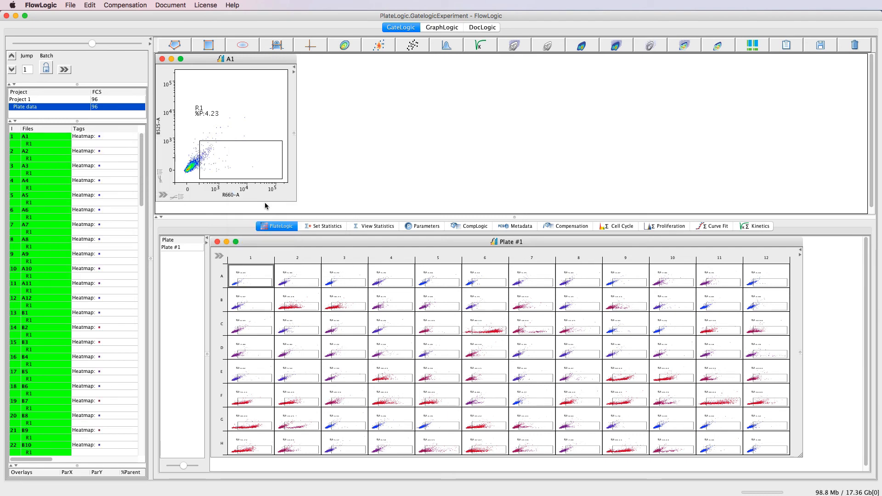
Filter the file list by the last red heatmap tag.
mouse_move(143, 188)
mouse_down()
mouse_move(139, 459)
mouse_move(144, 173)
mouse_up()
right_click(65, 138)
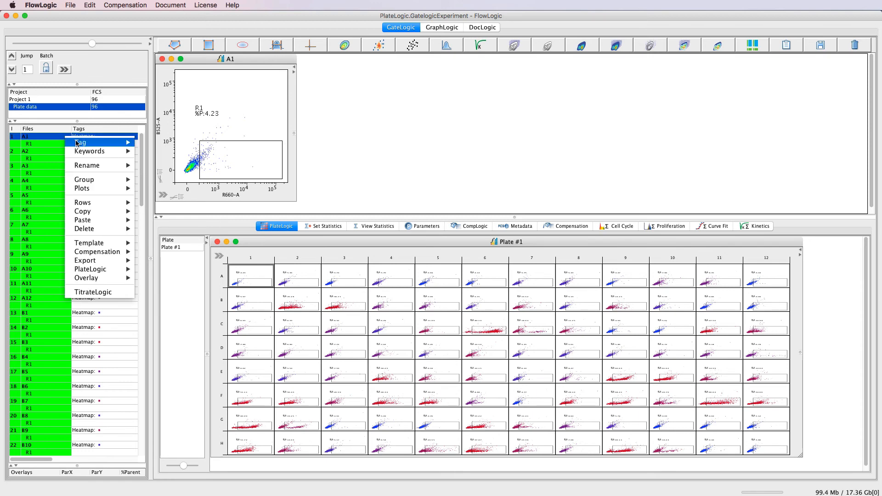
mouse_move(101, 143)
mouse_move(195, 161)
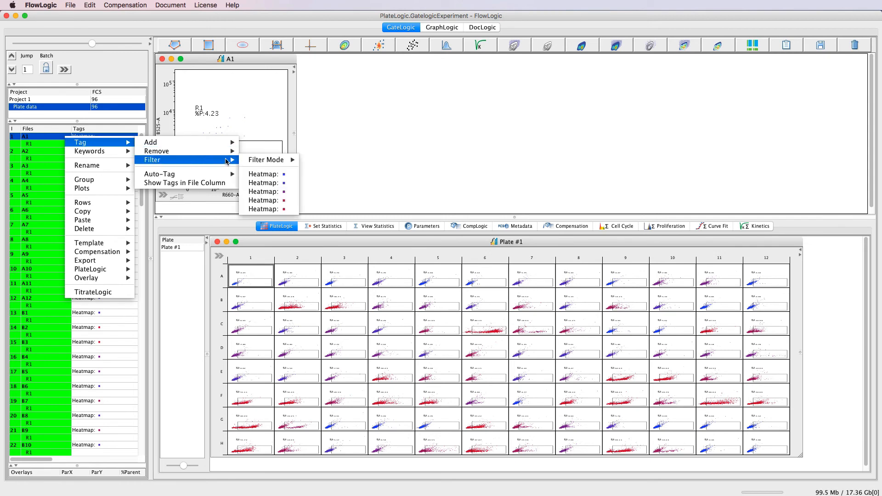
click(263, 210)
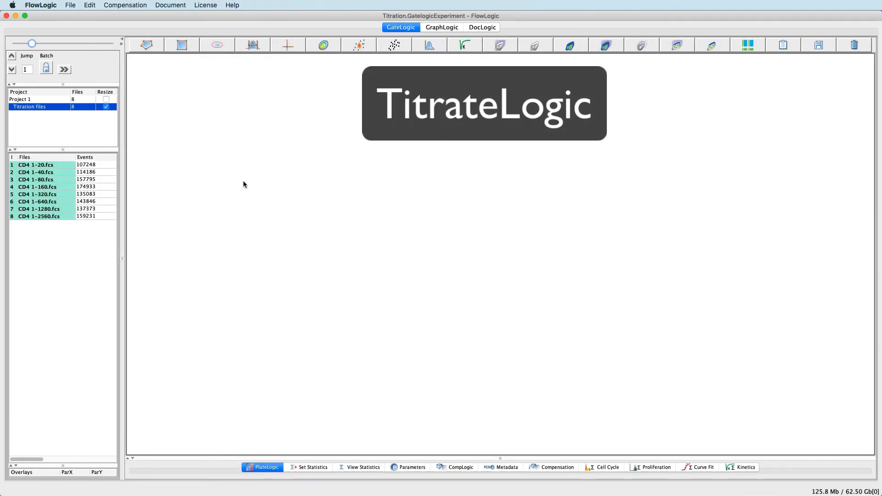
Select all eight CD4 titration files and apply the gates from Titration.gatelogictemplate.
click(63, 168)
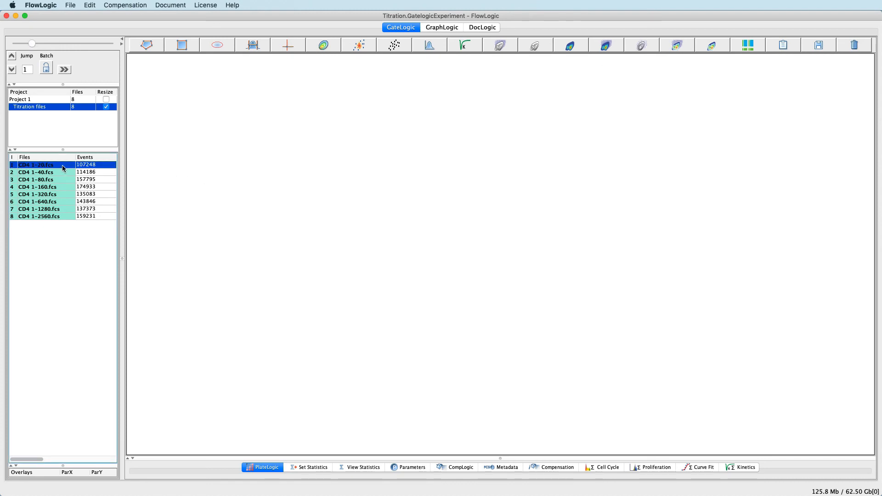
shift+click(60, 218)
right_click(67, 164)
mouse_move(92, 270)
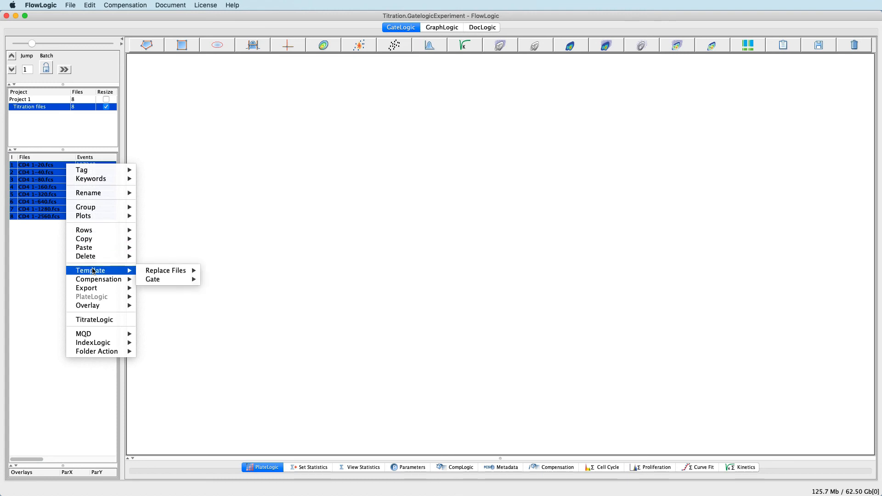
mouse_move(165, 279)
click(218, 287)
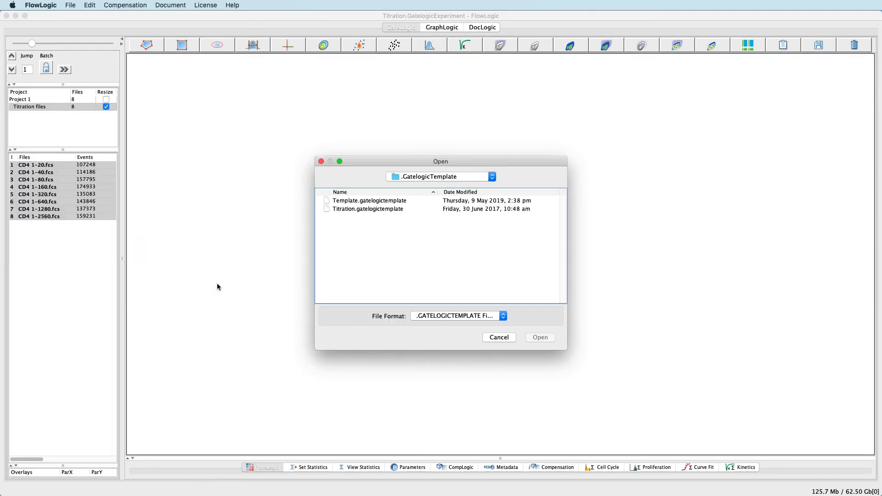
click(348, 209)
click(542, 338)
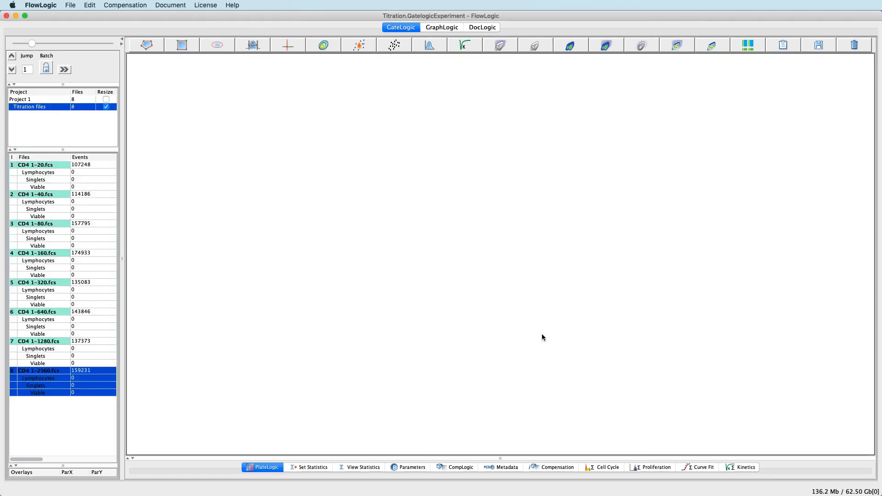
Group all the CD4 titration files together with their Lymphocytes, Singlets and Viable populations.
click(53, 167)
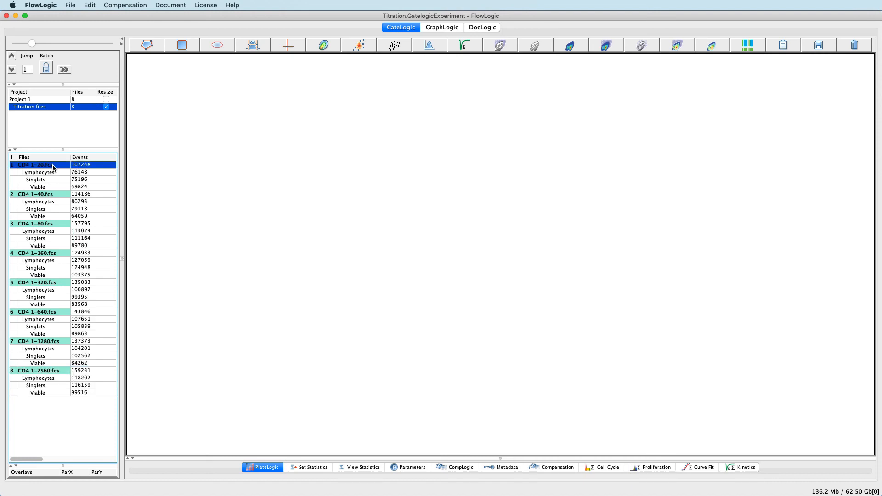
key(super+a)
right_click(53, 167)
click(130, 209)
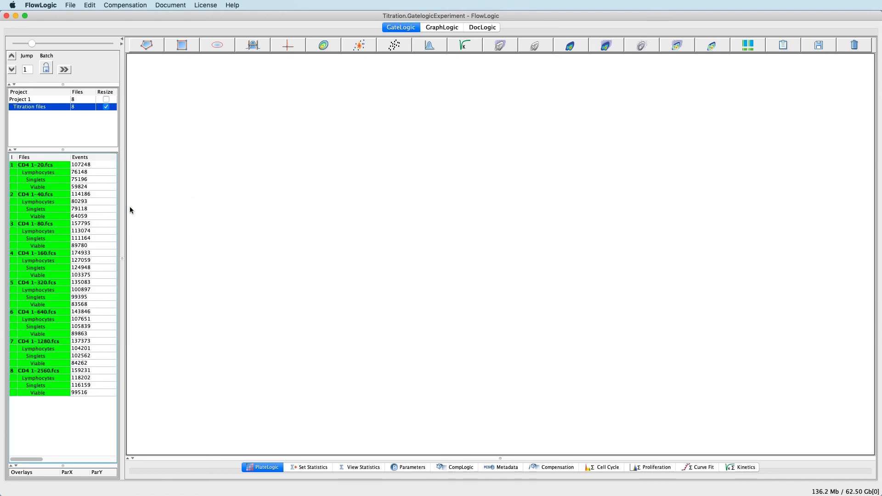
Show enlarged plots for CD4 1-20.fcs and its gated populations, and run the titration analysis from the Viable plot.
drag(61, 167, 59, 187)
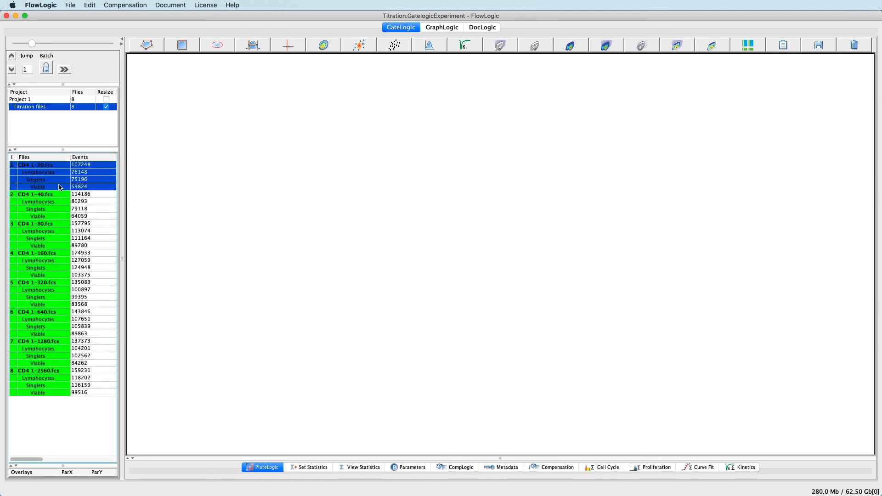
double_click(60, 187)
drag(31, 43, 70, 44)
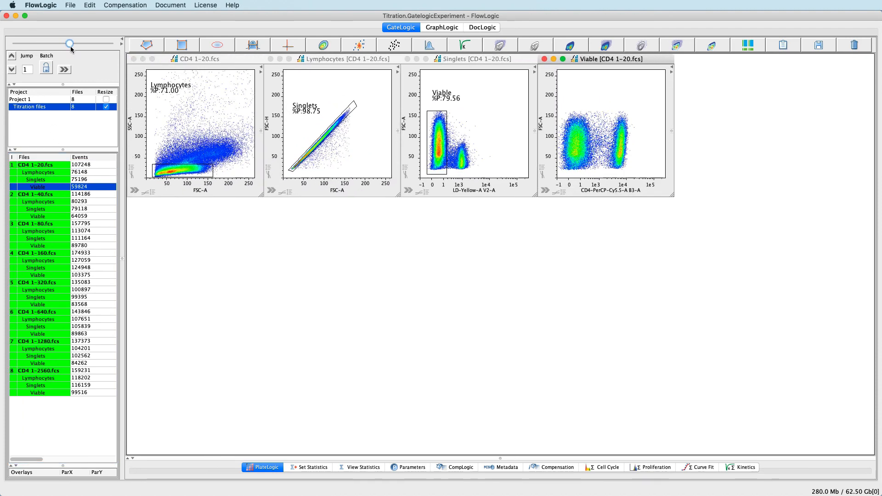
right_click(599, 103)
click(620, 107)
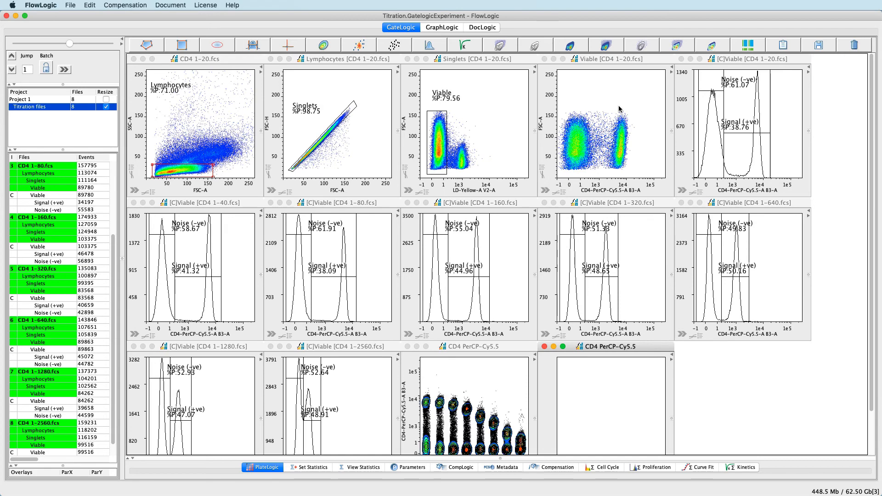
Shrink the titration plots and reveal the Titration files plate in an enlarged window.
drag(69, 43, 31, 46)
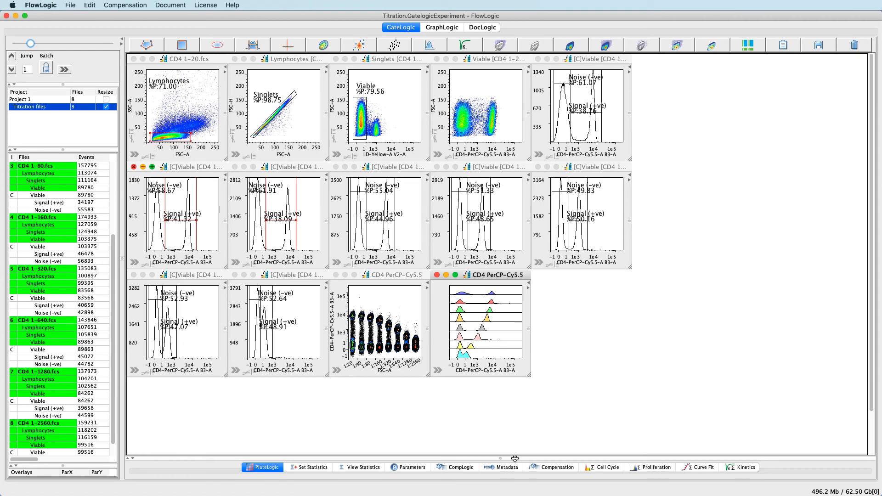
drag(515, 458, 486, 170)
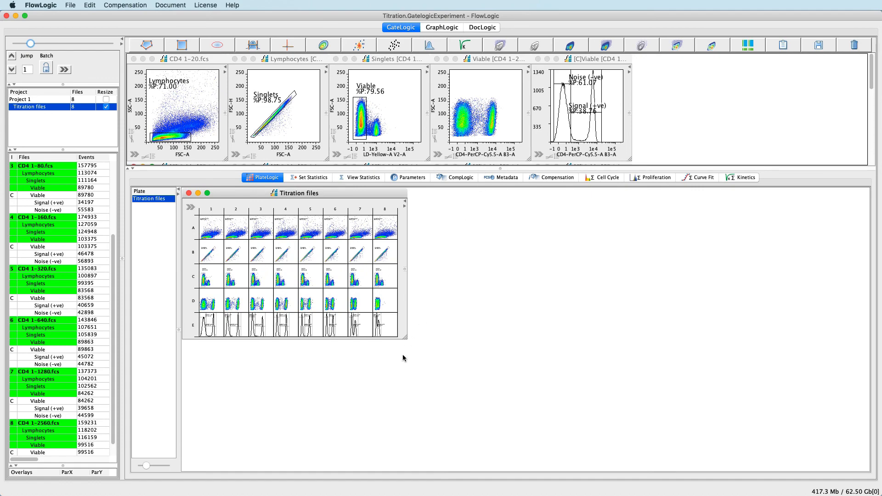
drag(405, 338, 658, 461)
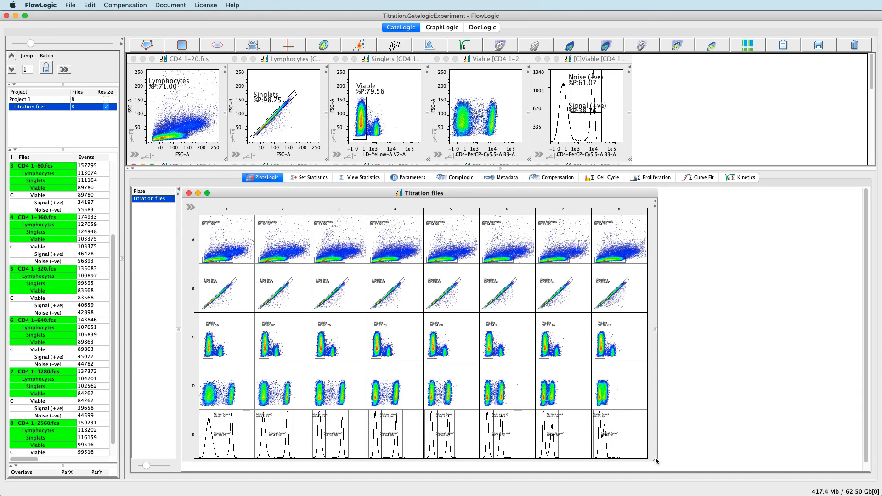
Review the Titration report's pages in DocLogic, including the overlays and the MFI, signal/noise and stain index charts.
click(483, 28)
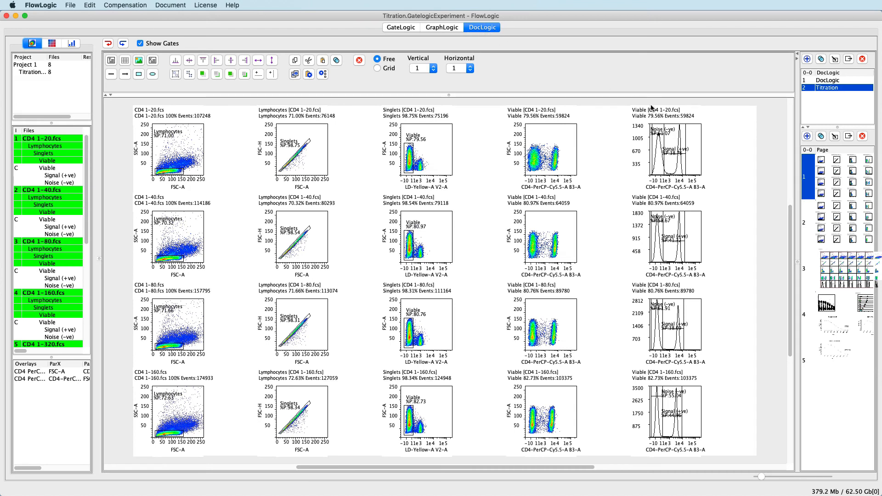
click(838, 221)
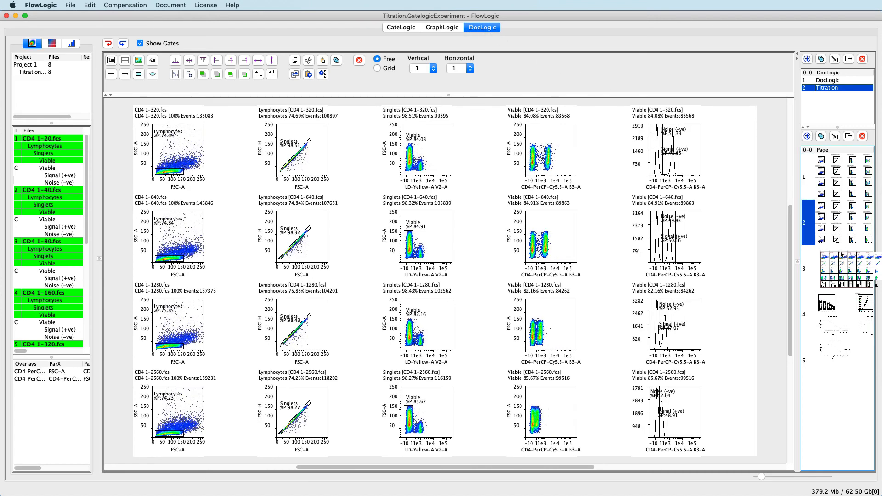
click(842, 269)
click(840, 317)
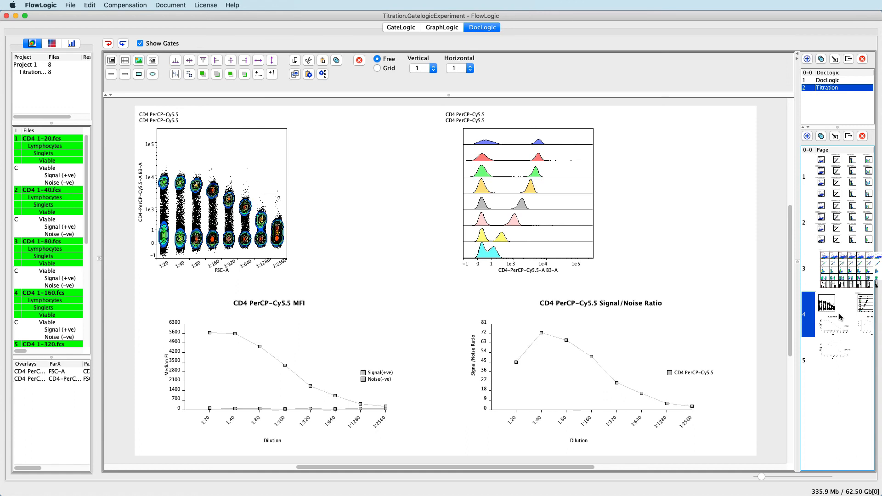
click(851, 349)
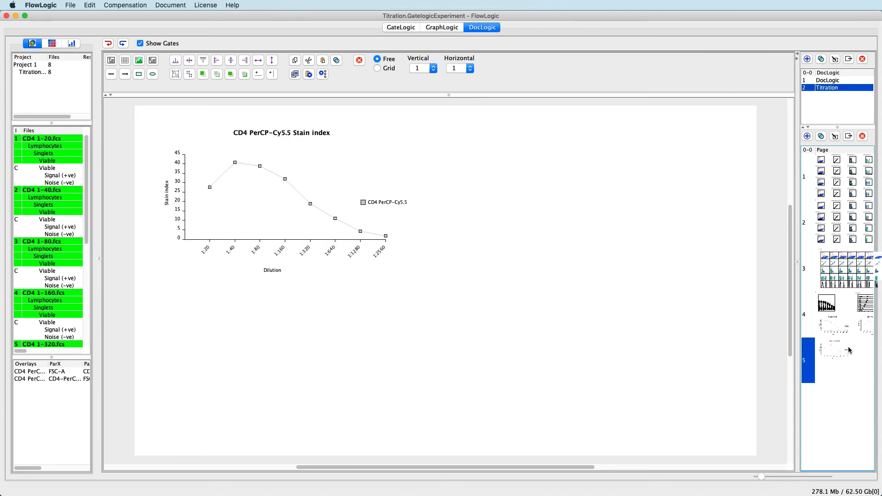
Add a large text box beside the Stain index chart and replace its placeholder text.
click(110, 61)
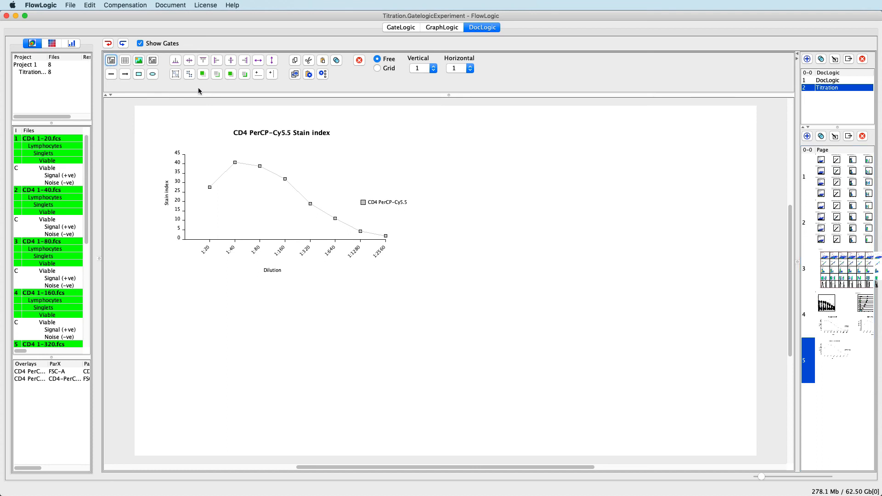
mouse_move(443, 134)
mouse_down()
mouse_move(763, 315)
mouse_move(742, 306)
mouse_up()
double_click(450, 138)
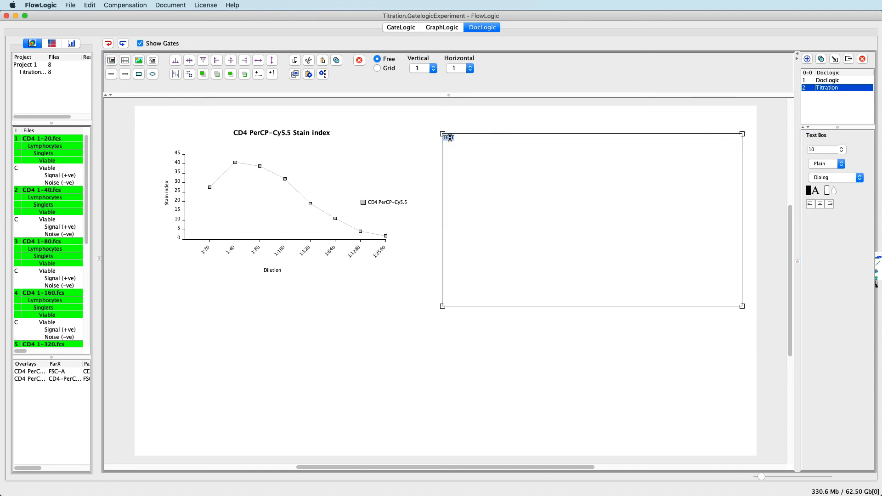
text(C)
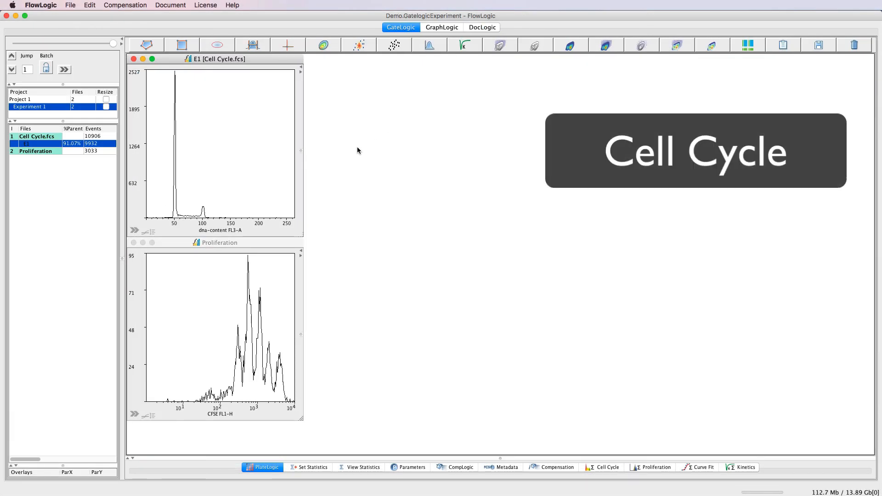
Expand the E1 plot of Cell Cycle.fcs and fit the Watson pragmatic cell cycle model to it.
click(135, 231)
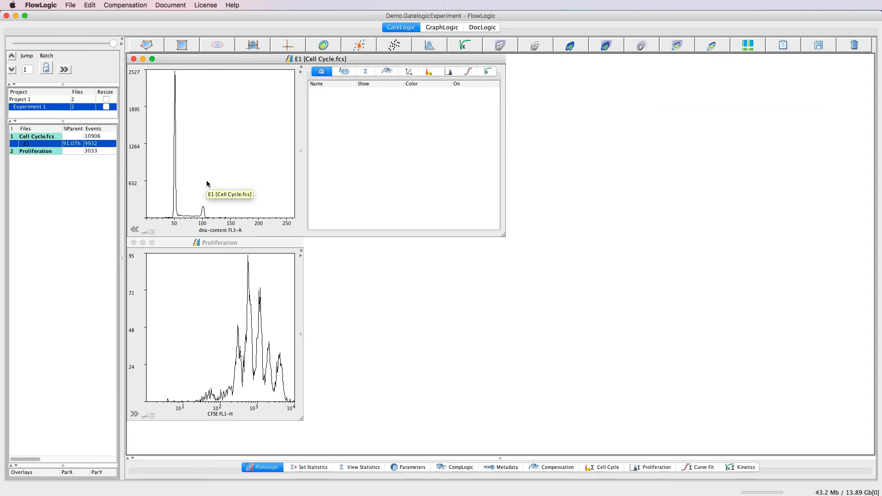
click(430, 72)
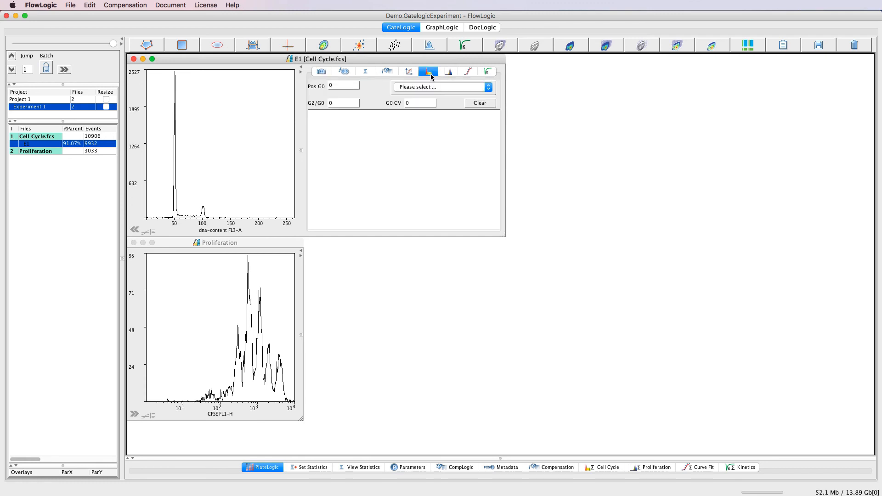
click(490, 87)
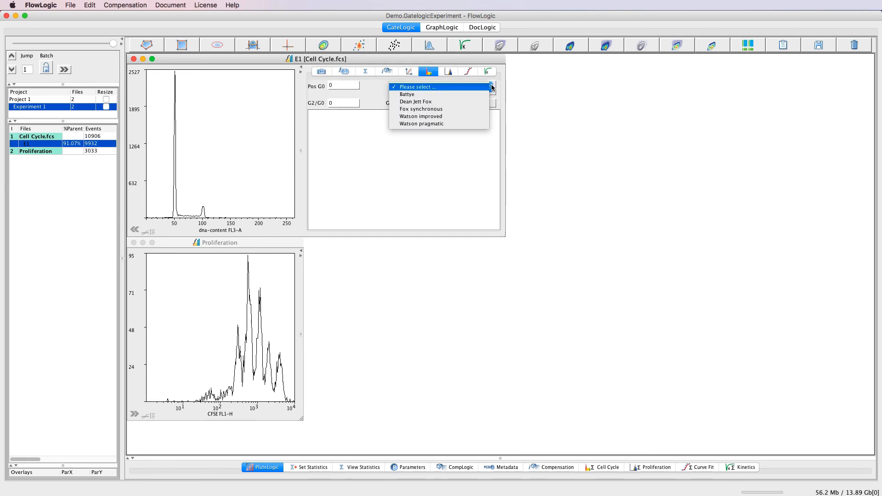
click(482, 124)
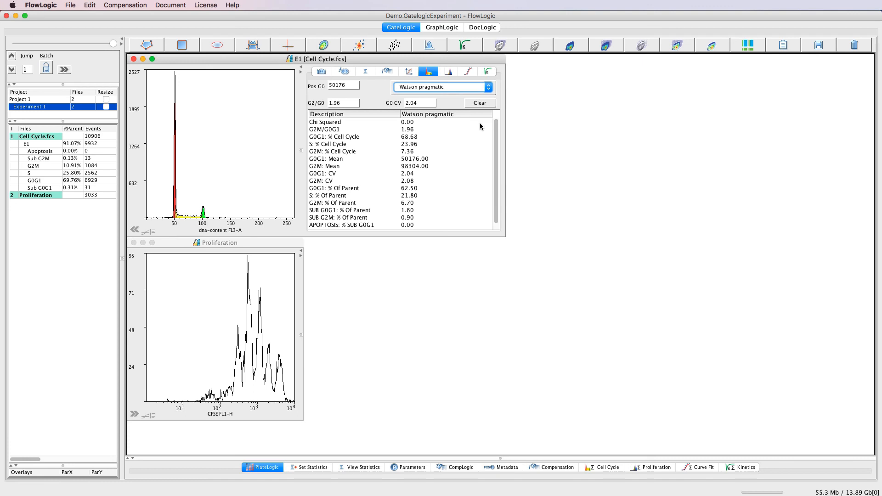
Expand the Proliferation histogram and fit the proliferation model with a background of 10 and 12 peaks.
click(134, 415)
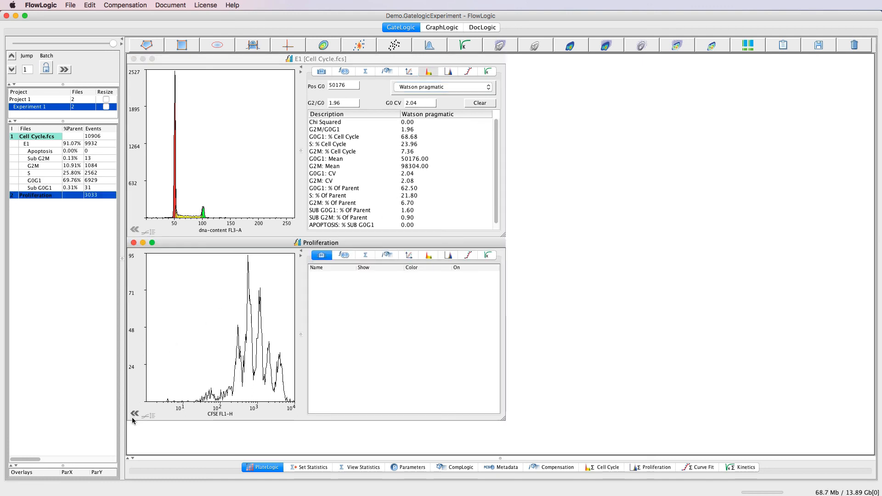
click(449, 256)
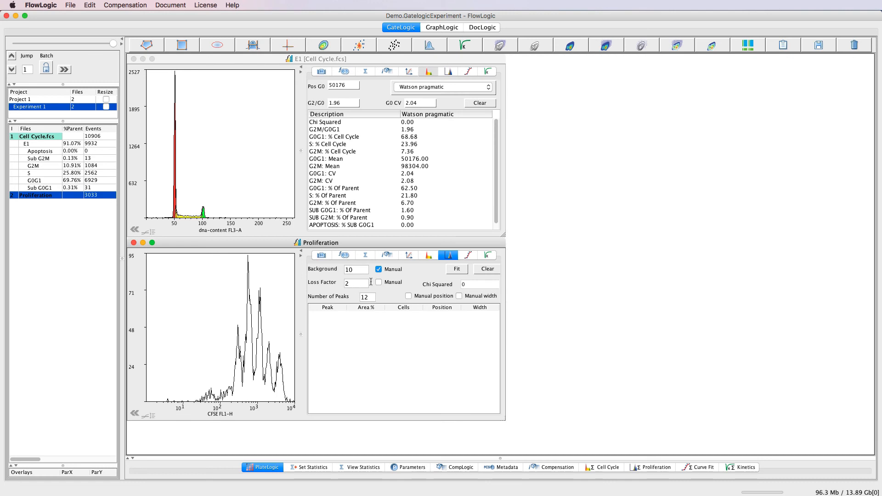
click(455, 269)
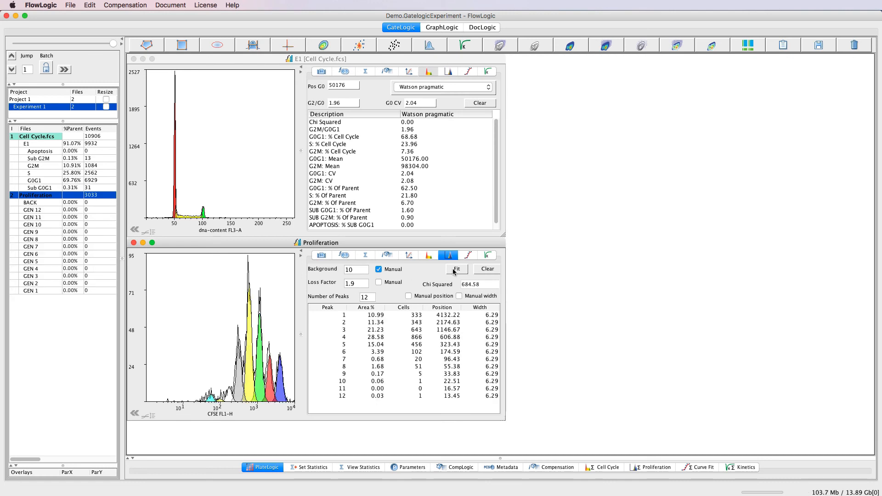
Show the GEN 1 gate on the Proliferation histogram and enable manual position and manual width for the peaks.
click(326, 256)
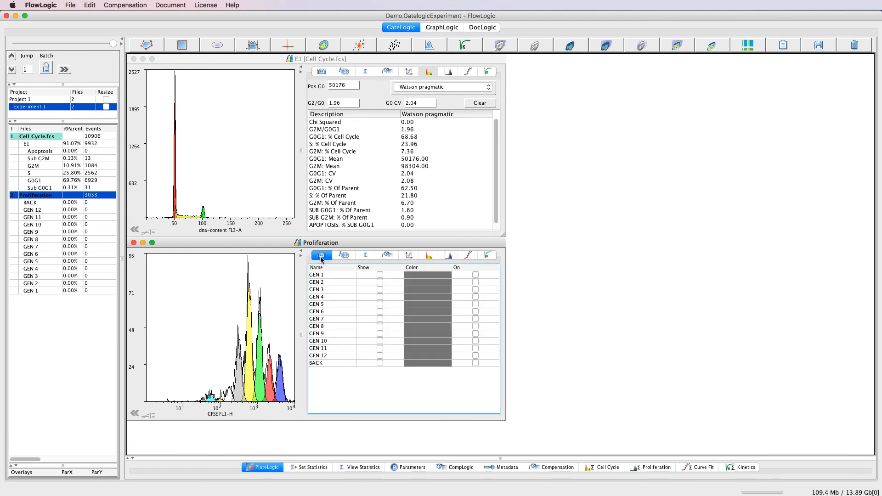
click(380, 276)
click(449, 255)
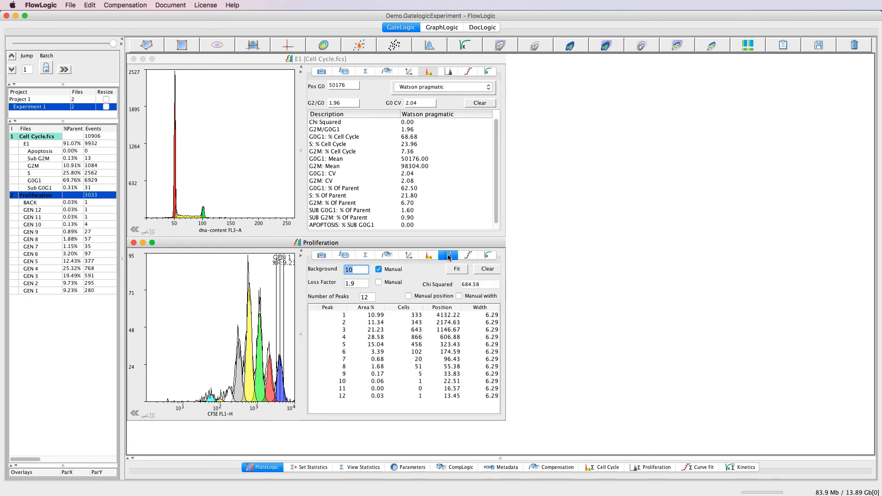
click(409, 297)
click(459, 297)
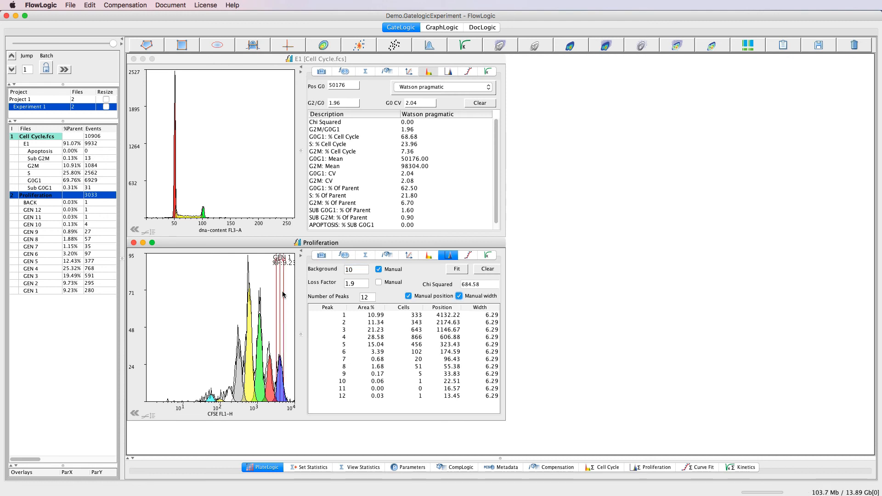
drag(283, 295, 287, 296)
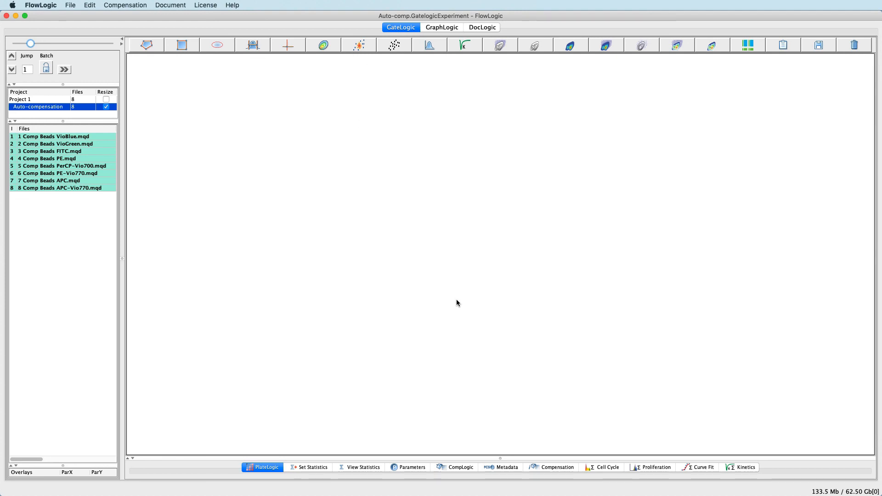
Load the Comp Beads files into an enlarged CompLogic view and set all eight as the compensation files.
click(461, 467)
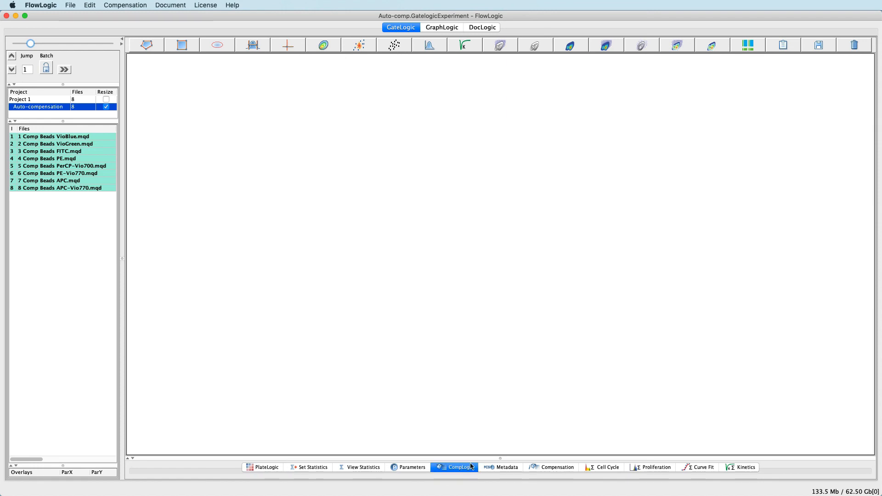
drag(500, 458, 484, 204)
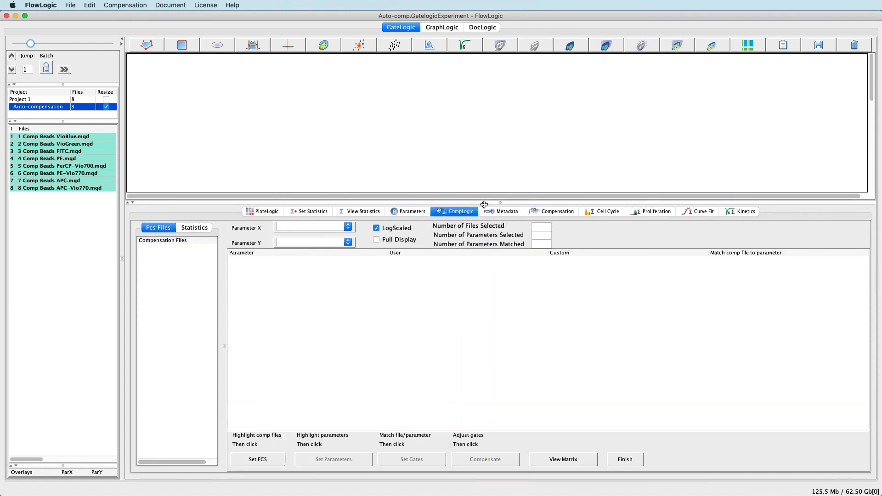
click(88, 137)
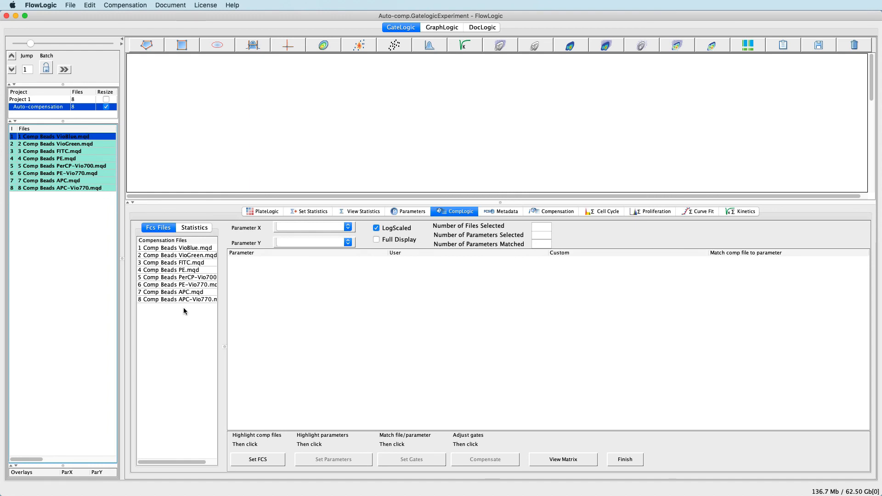
drag(226, 350, 237, 349)
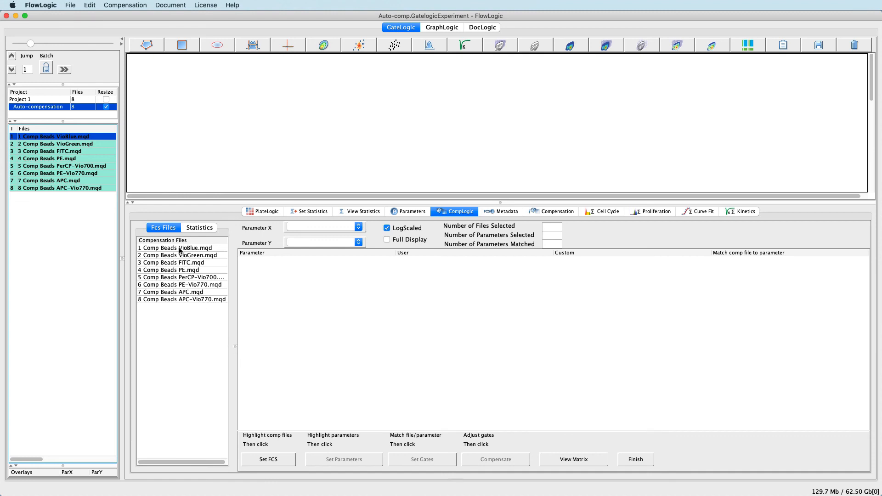
drag(180, 250, 183, 301)
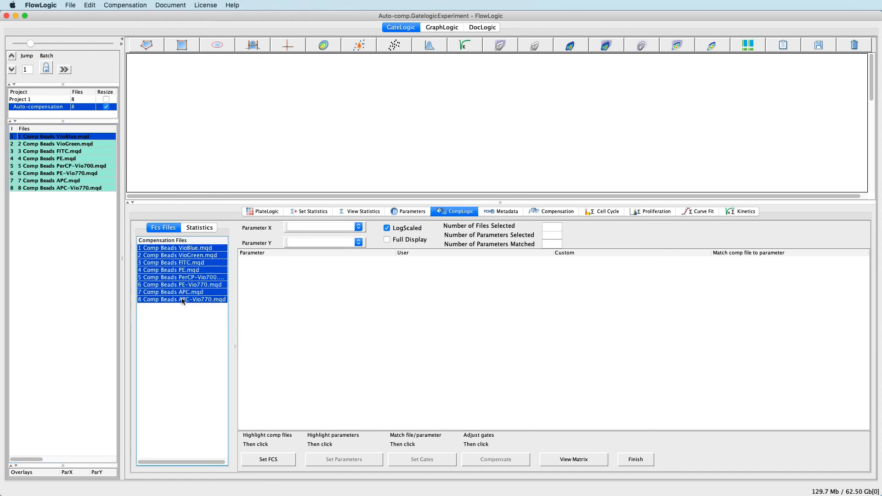
click(272, 462)
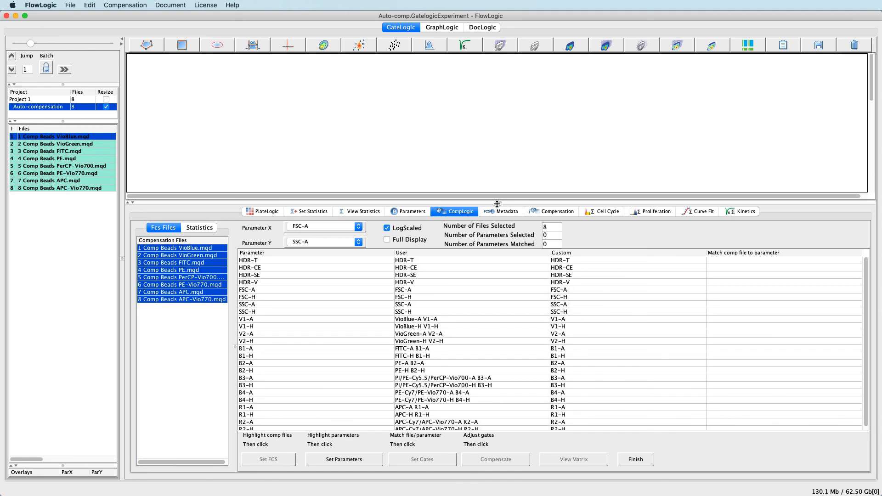
Set V1-A, V2-A, B1-A, B2-A, B3-A, B4-A, R1-A and R2-A as the compensation parameters.
drag(498, 202, 497, 164)
click(441, 280)
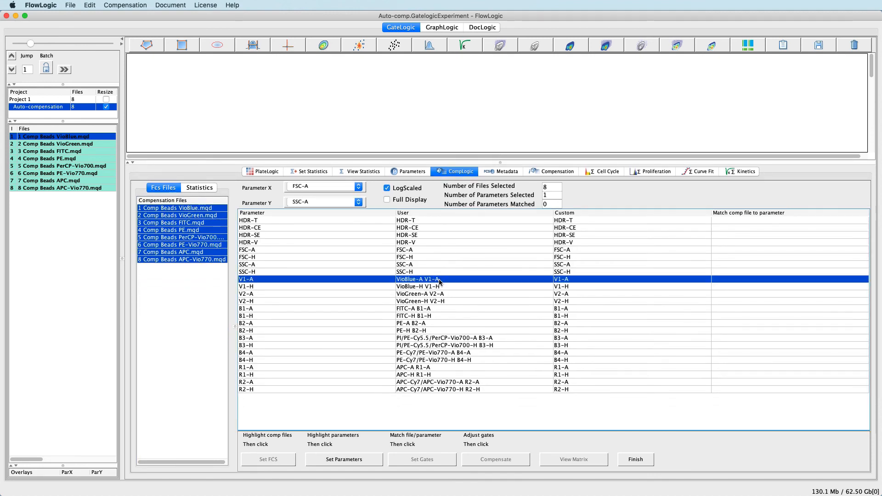
super+click(438, 295)
super+click(438, 310)
super+click(434, 324)
super+click(428, 339)
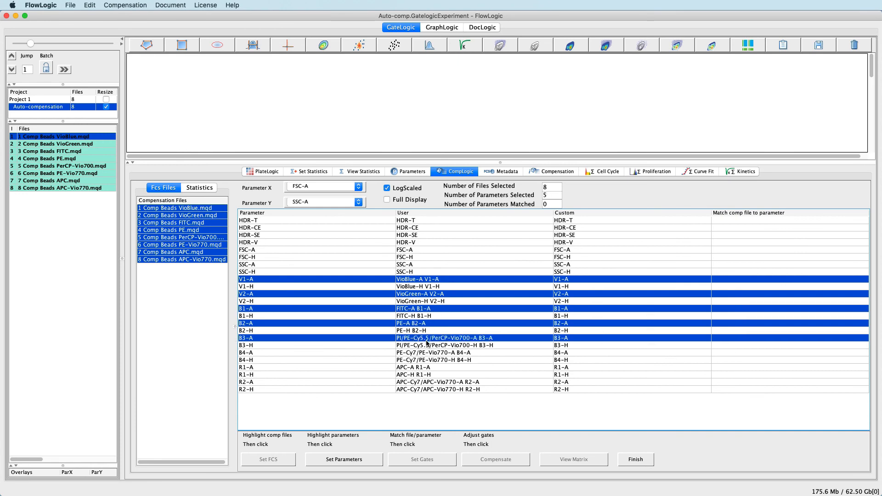
super+click(424, 353)
super+click(420, 368)
super+click(424, 383)
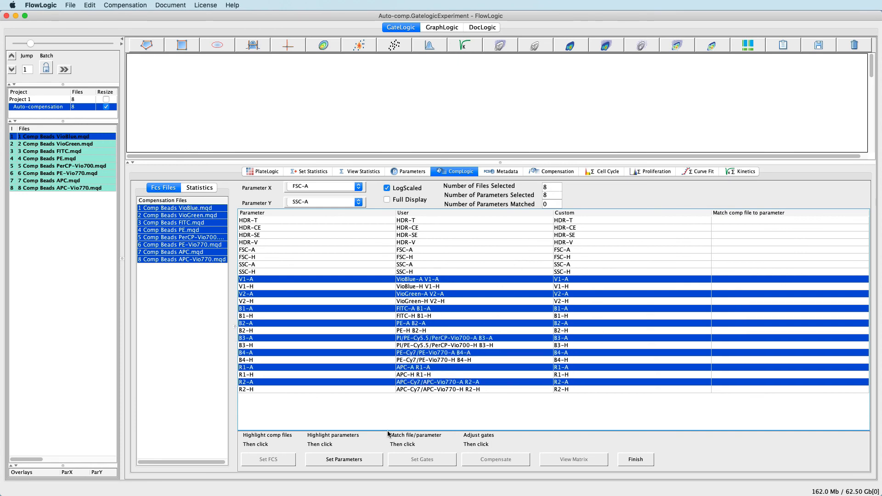
click(352, 459)
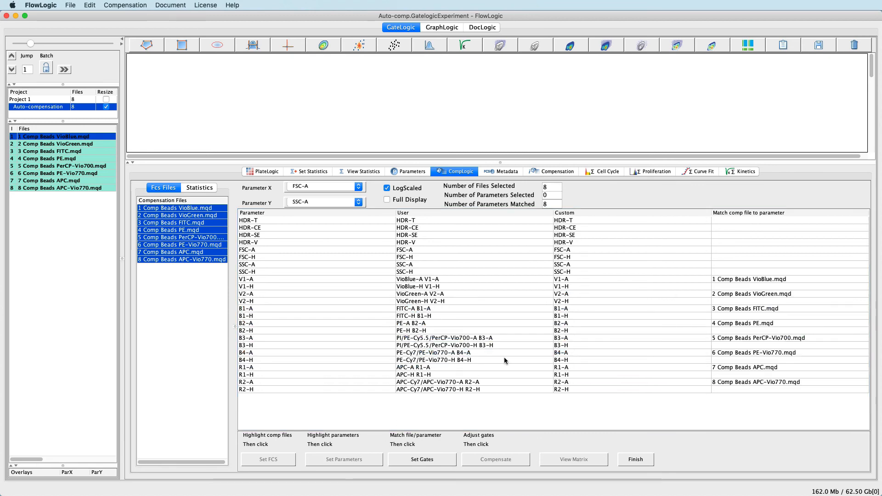
Move the comp file matching column beside the User column and choose 1 Comp Beads VioBlue.mqd for V1-A.
drag(737, 213, 503, 225)
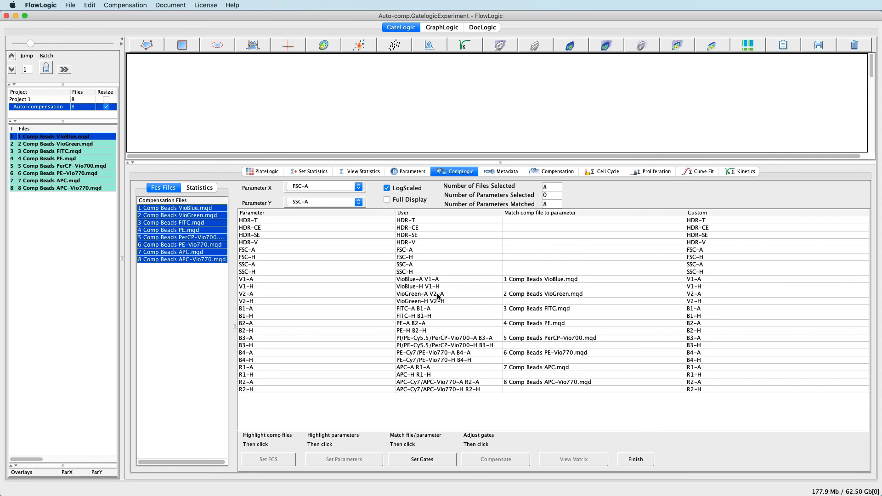
click(578, 281)
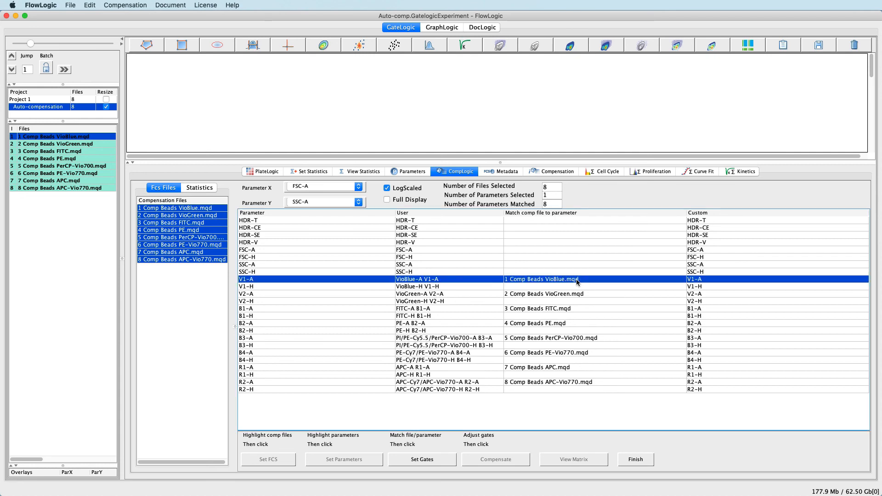
click(579, 281)
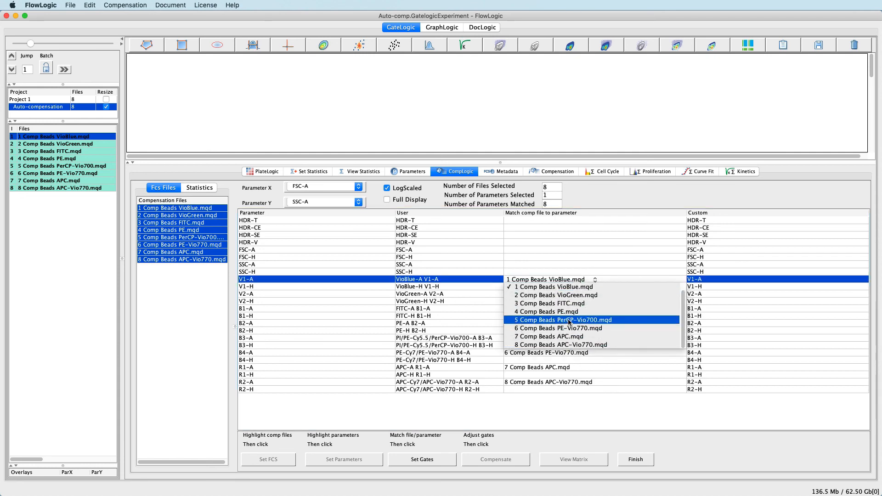
click(569, 288)
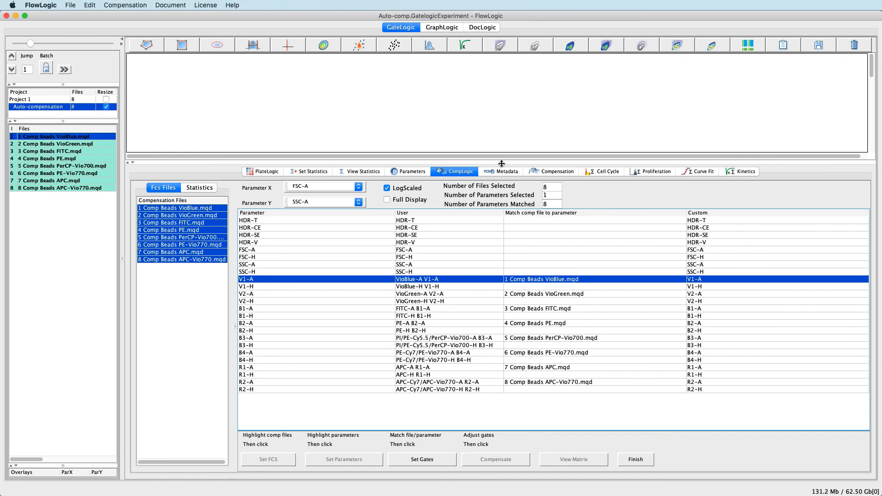
Set the compensation gates for the matched bead files and review the gated plots in an enlarged plot area.
drag(501, 162, 506, 215)
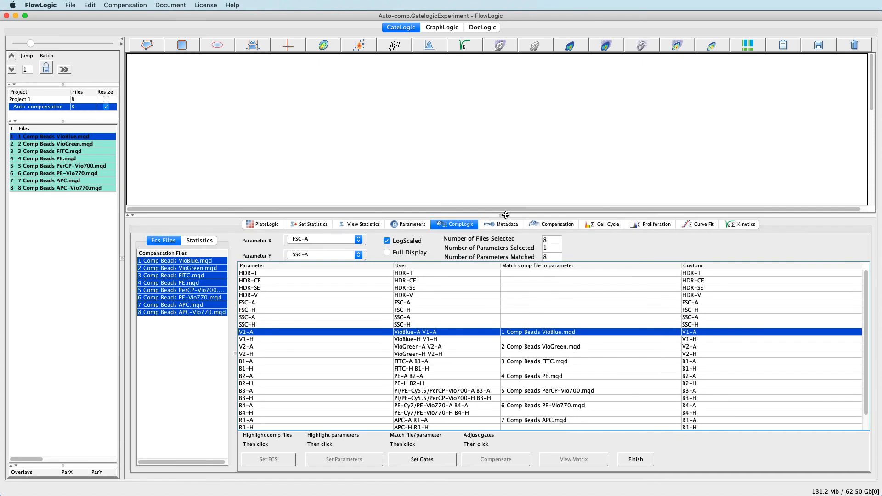
click(428, 461)
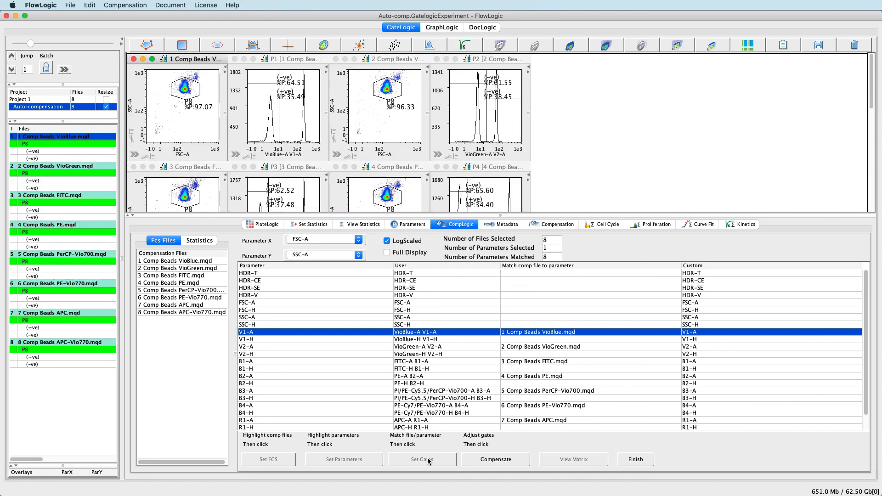
drag(501, 214, 547, 455)
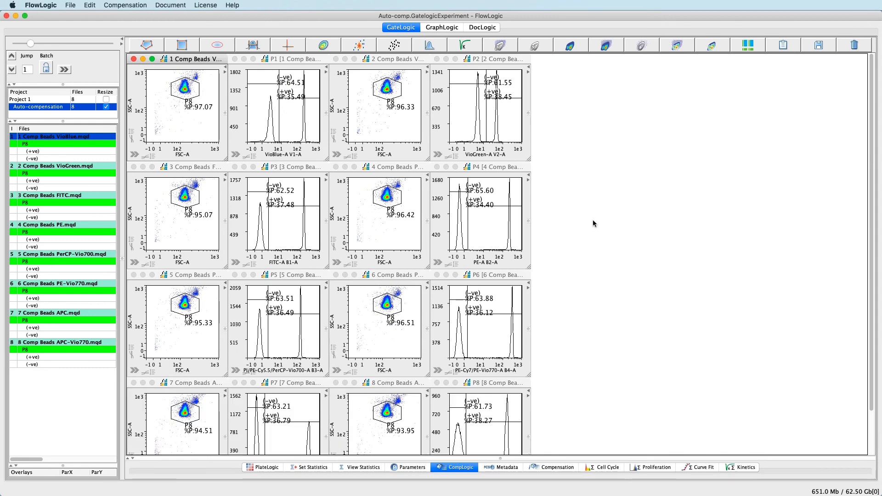
scroll(592, 224, down, 3)
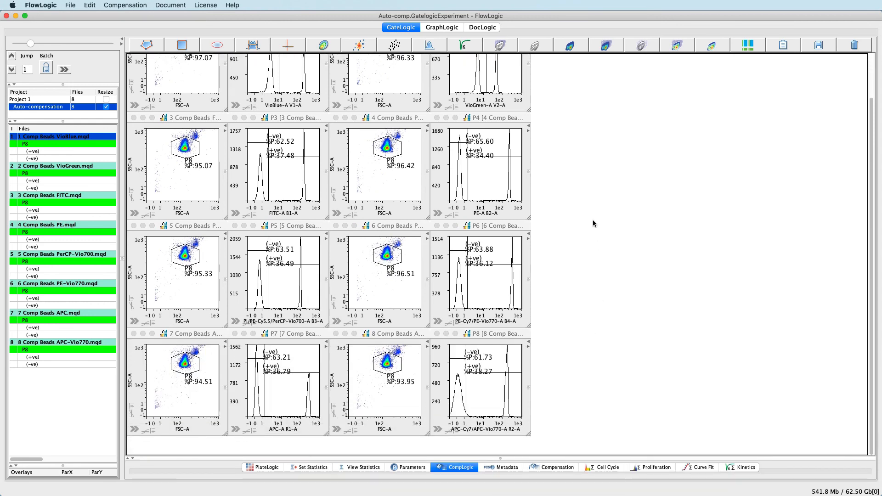
scroll(593, 224, up, 3)
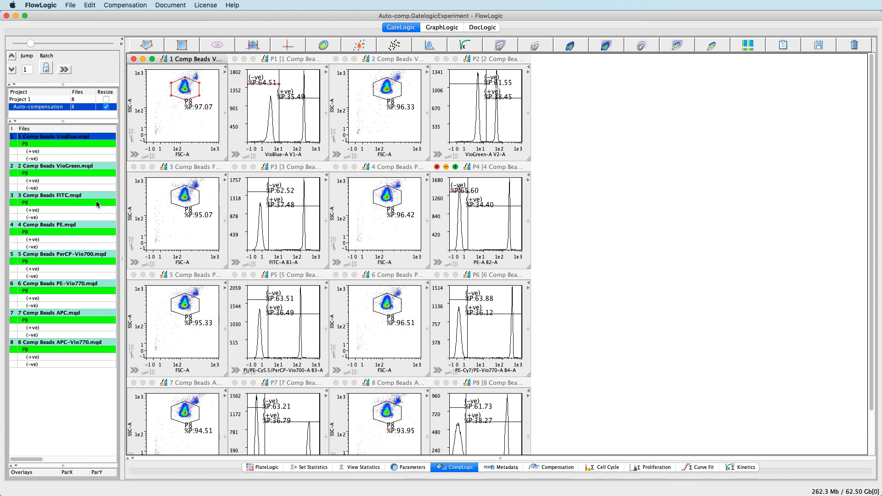
Compensate using the bead files' positive and negative gates, and examine the compensated plots down to the APC-Vio770 file.
click(294, 119)
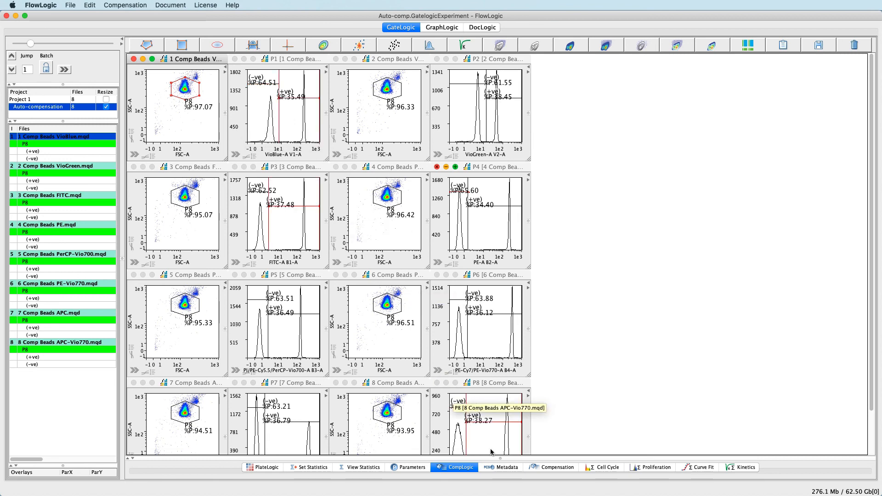
drag(500, 459, 533, 167)
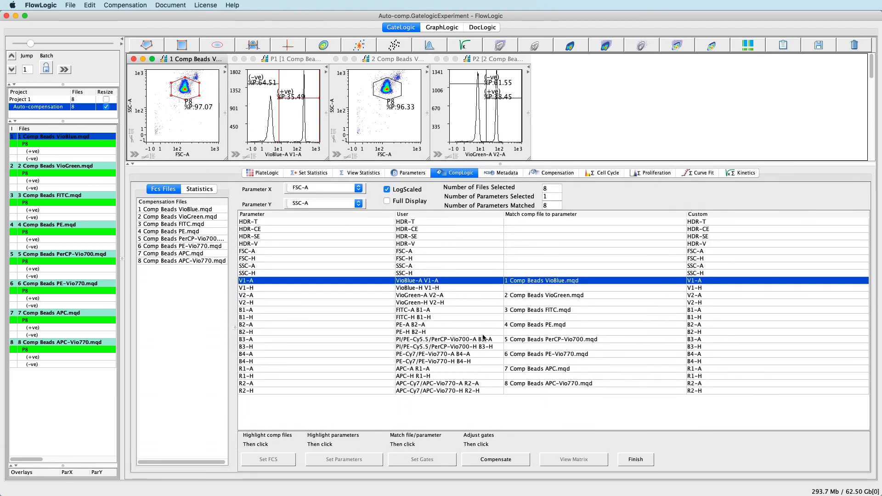
click(486, 460)
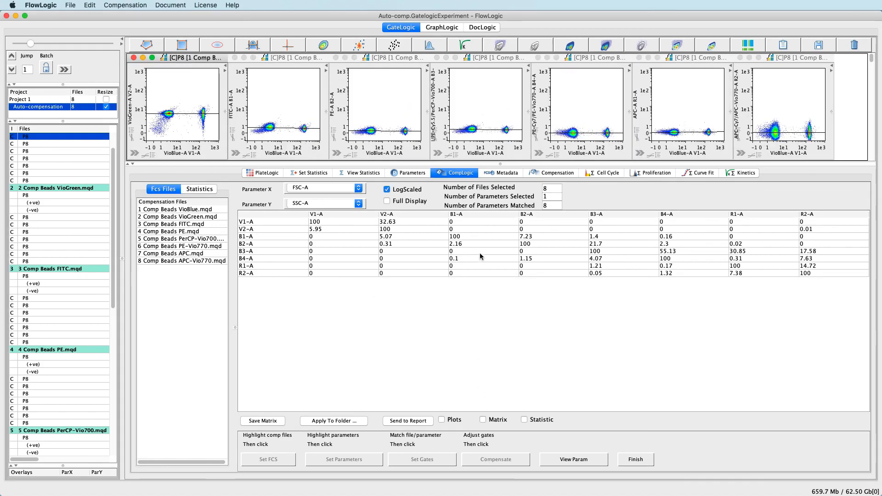
drag(500, 166, 496, 458)
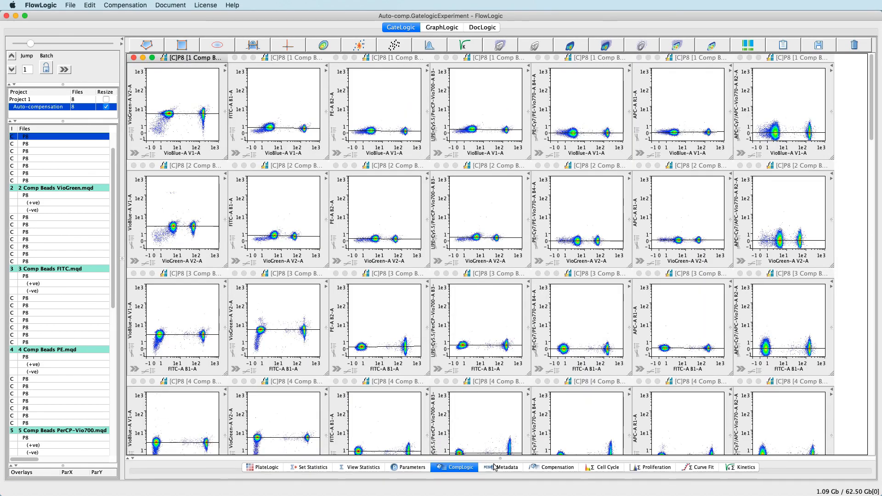
drag(871, 115, 857, 225)
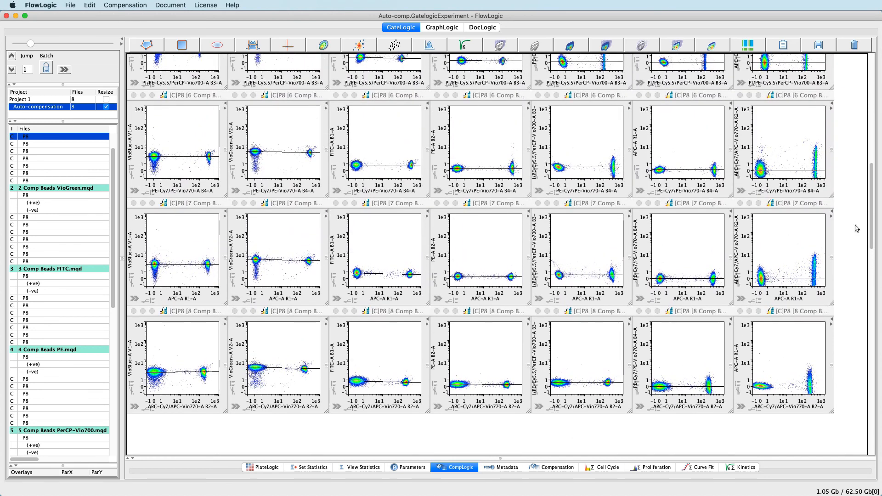
Set the V2-A compensation value for B4-A to -0.2 on the 6 Comp Beads PE-Vio770 plot.
click(236, 190)
click(413, 111)
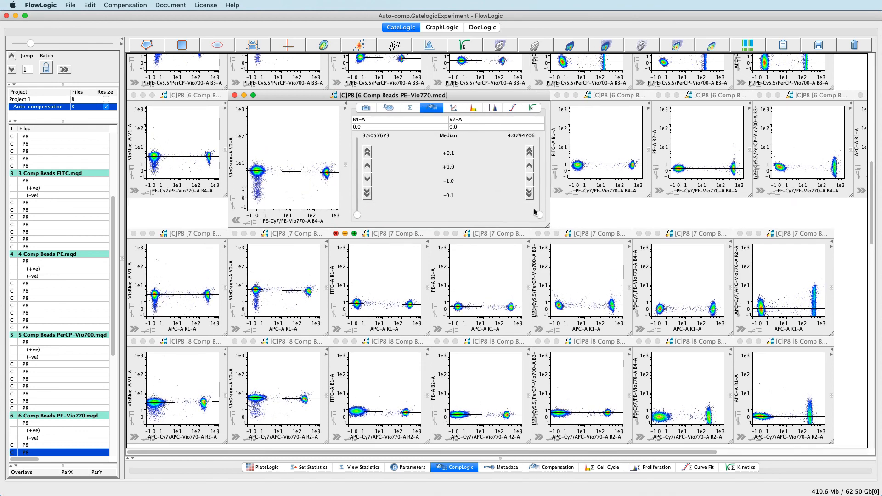
click(530, 194)
click(529, 193)
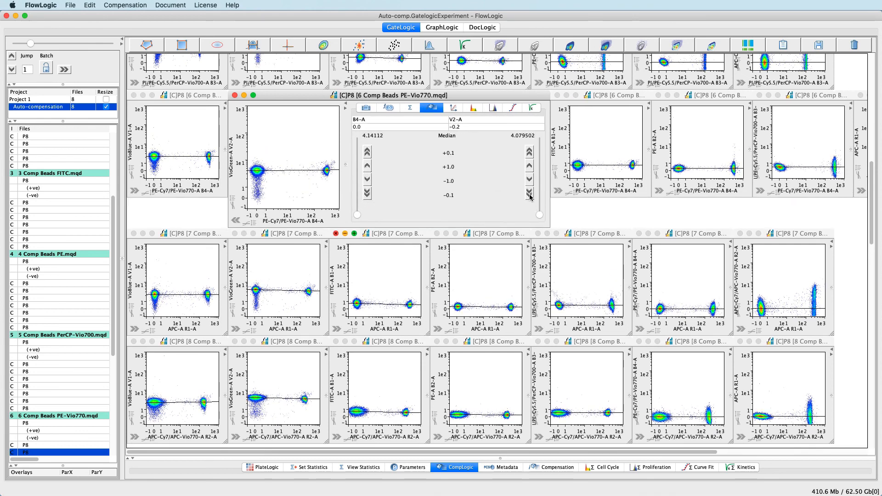
click(236, 221)
Show the CompLogic statistics in a wider table and compare the 5 Comp Beads PerCP-Vio700 R2-A and B4-A rows with their plots.
drag(31, 43, 25, 44)
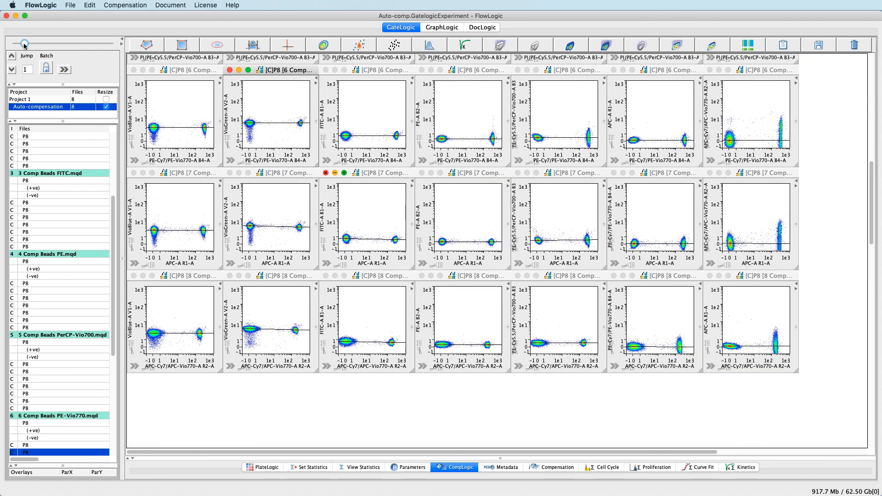
drag(503, 460, 490, 174)
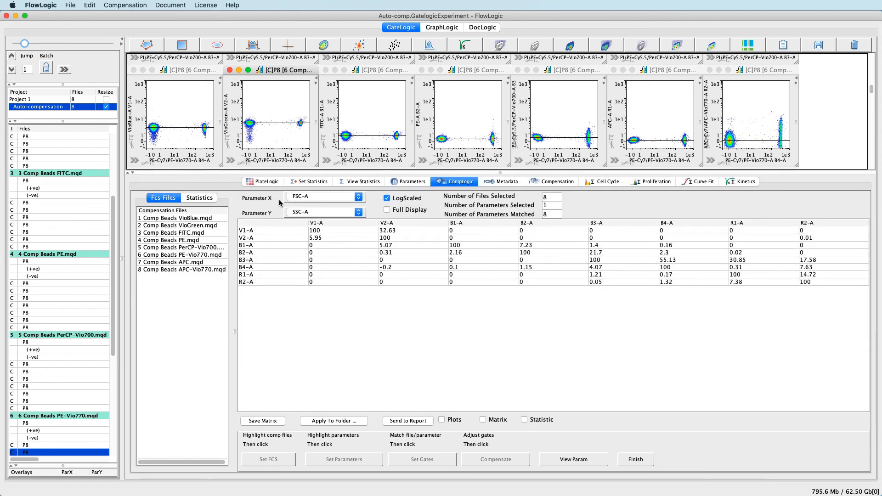
click(199, 199)
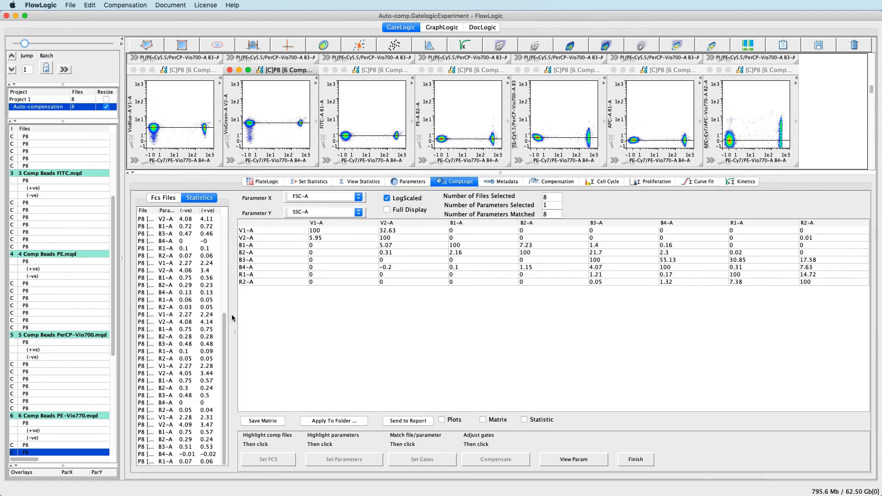
drag(238, 334, 310, 335)
click(155, 307)
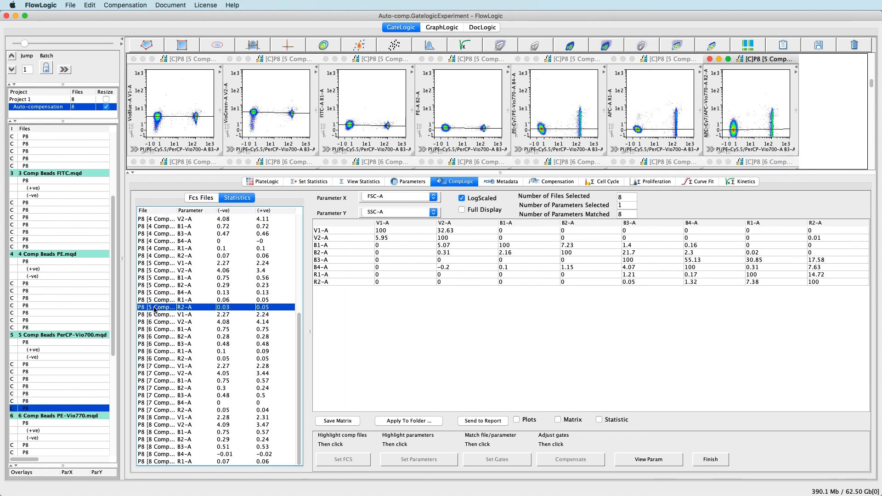
click(479, 71)
click(564, 63)
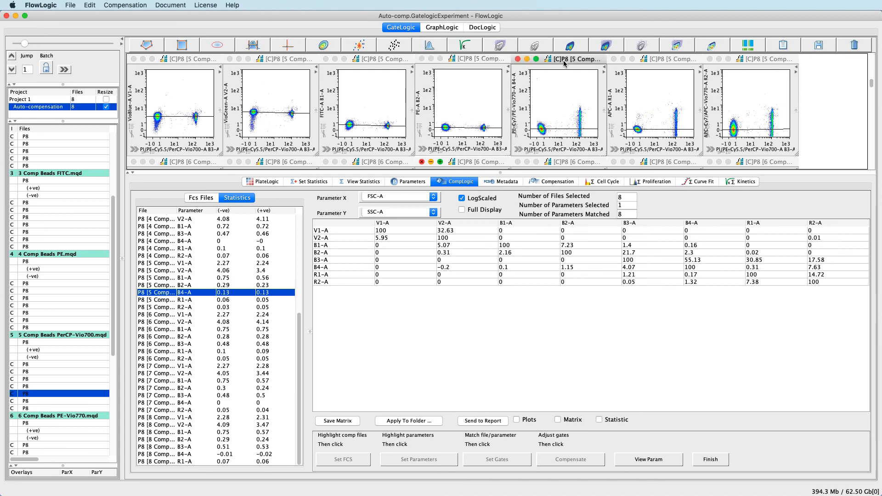
Compare the compensated plots with Full Display on and LogScaled off, and restore both display options.
drag(504, 175, 497, 266)
click(462, 302)
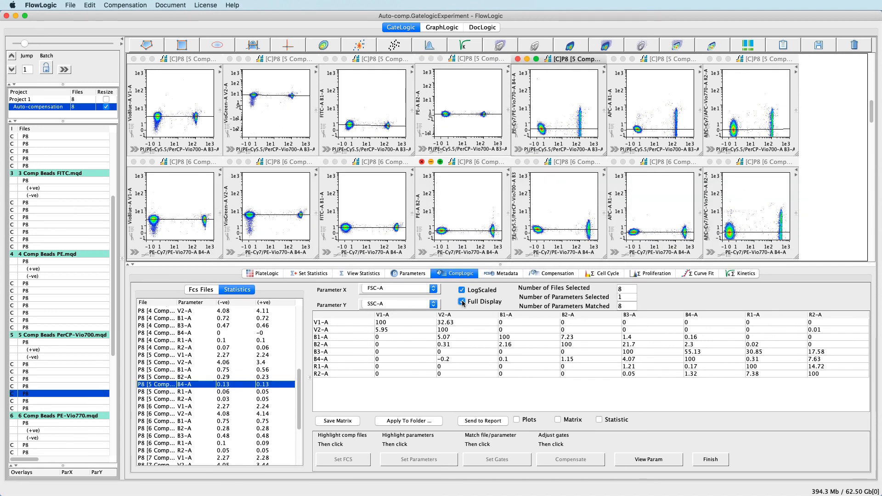
click(462, 290)
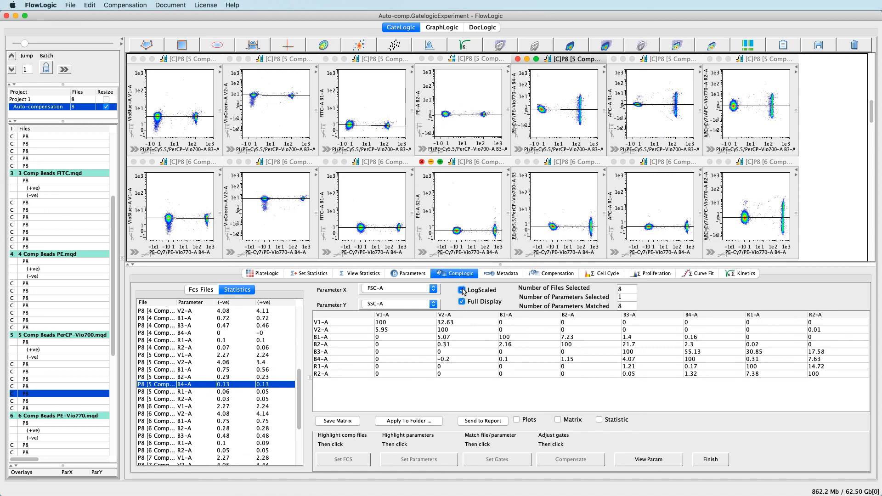
click(462, 290)
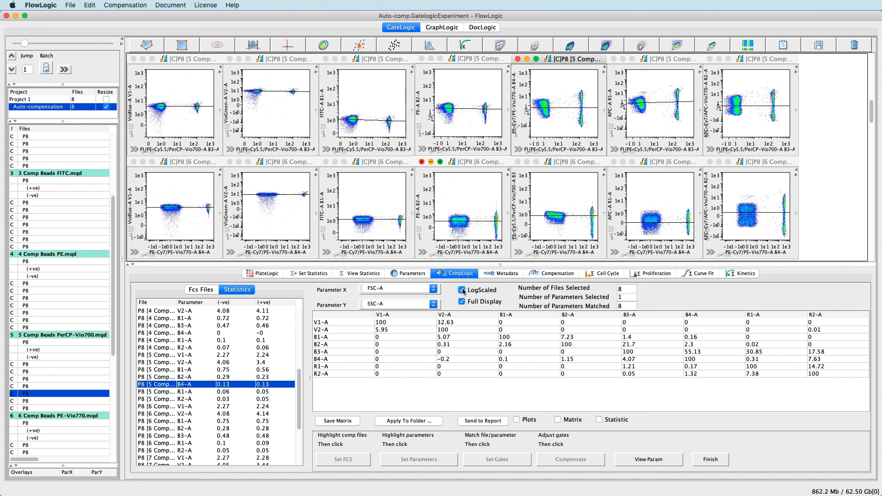
click(462, 302)
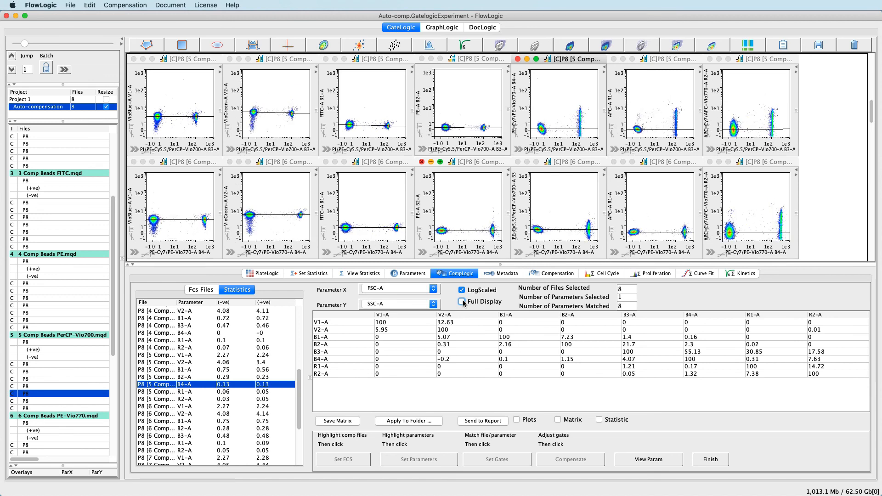
drag(501, 265, 495, 154)
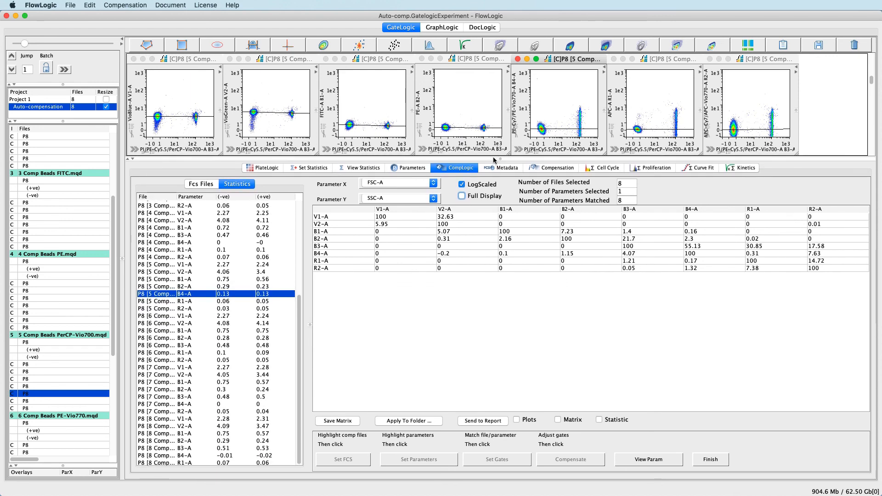
Check the negative and positive statistics of the PerCP-Vio700 file's B2-A, V1-A and R2-A plots.
click(484, 60)
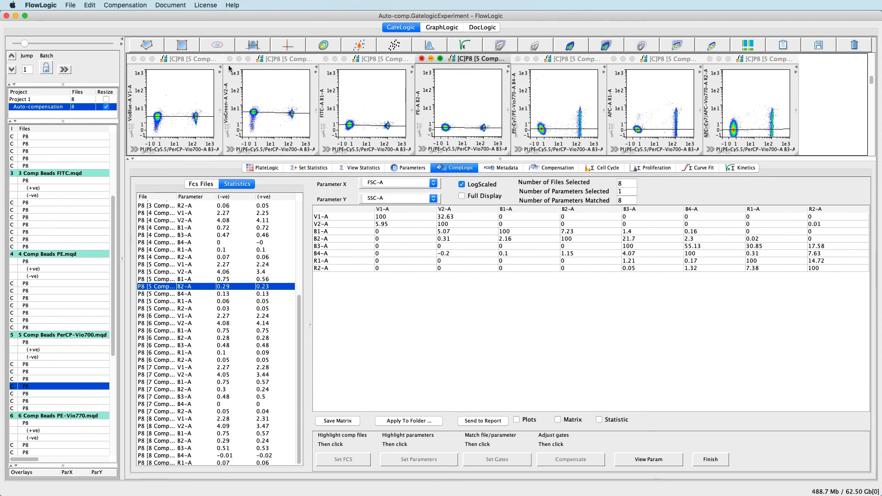
click(176, 63)
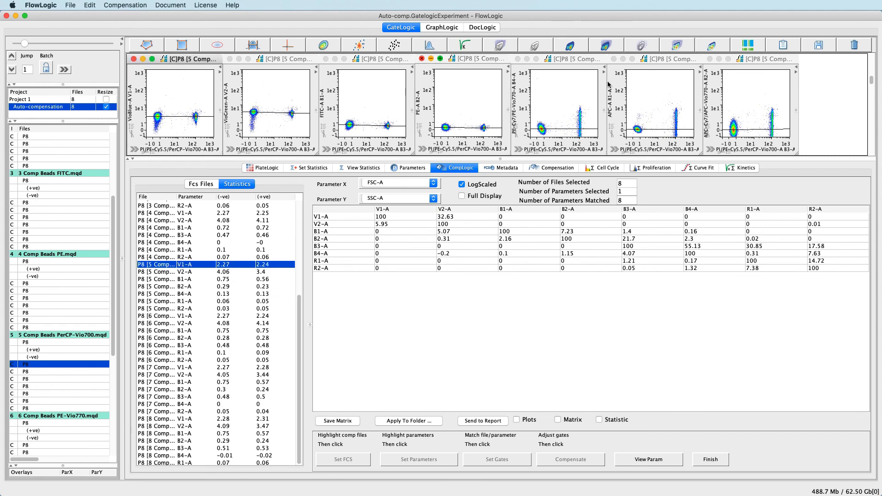
click(752, 67)
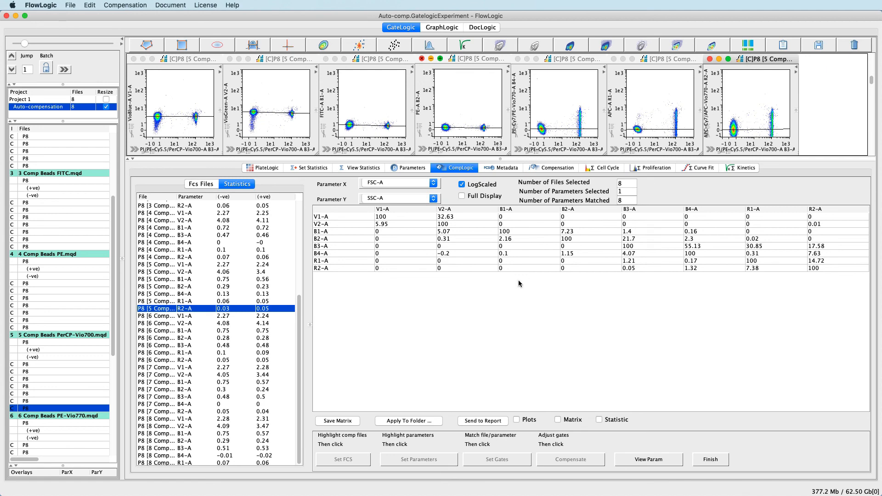
Preview saving the compensation matrix without saving it, and apply the matrix to the Auto-compensation folder.
click(334, 422)
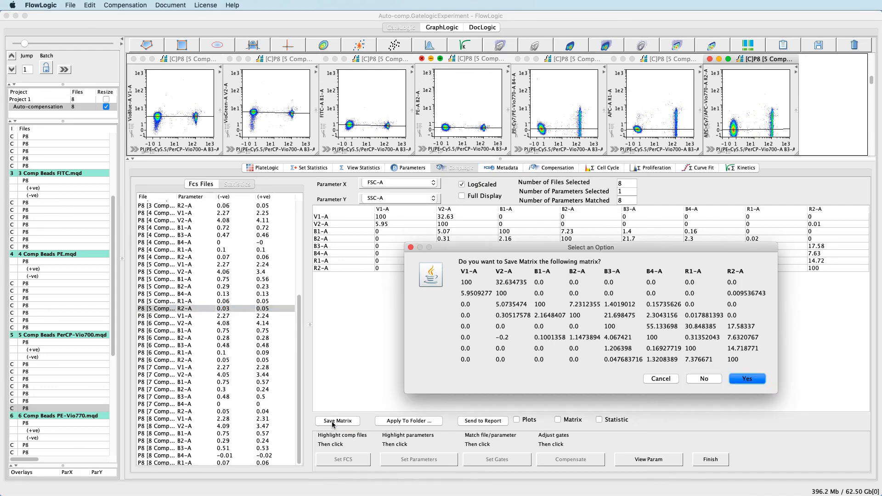
click(411, 248)
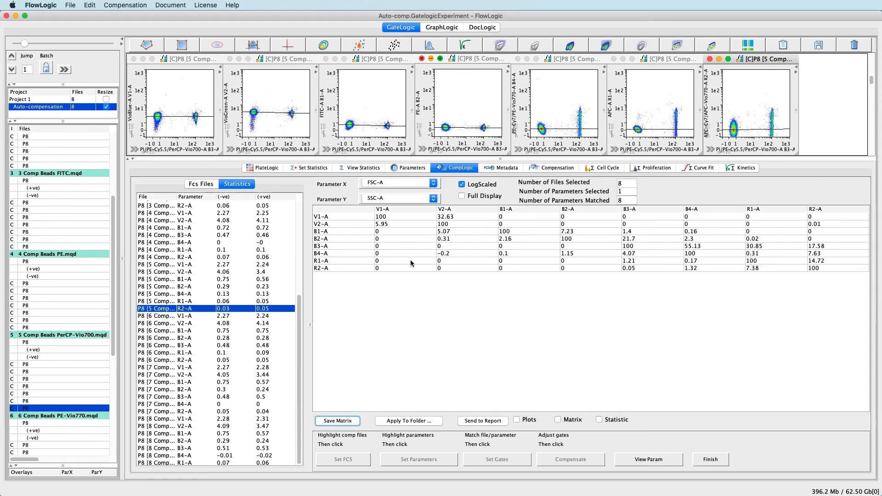
click(404, 423)
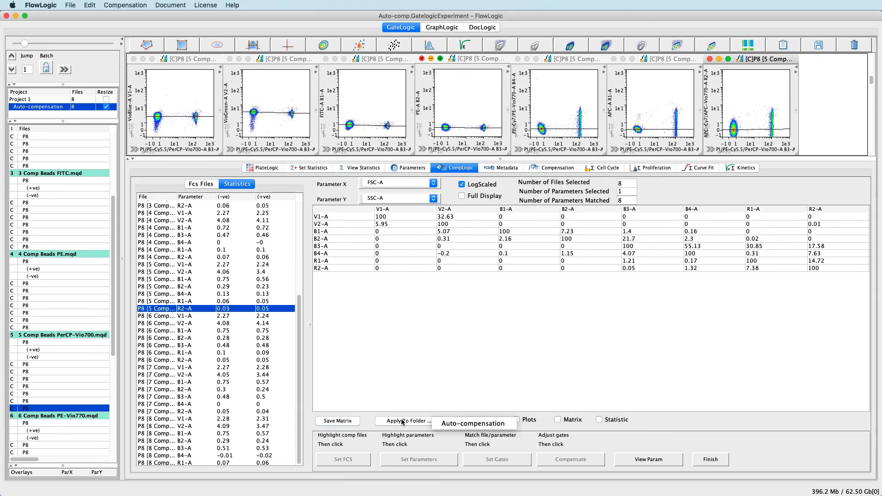
click(460, 424)
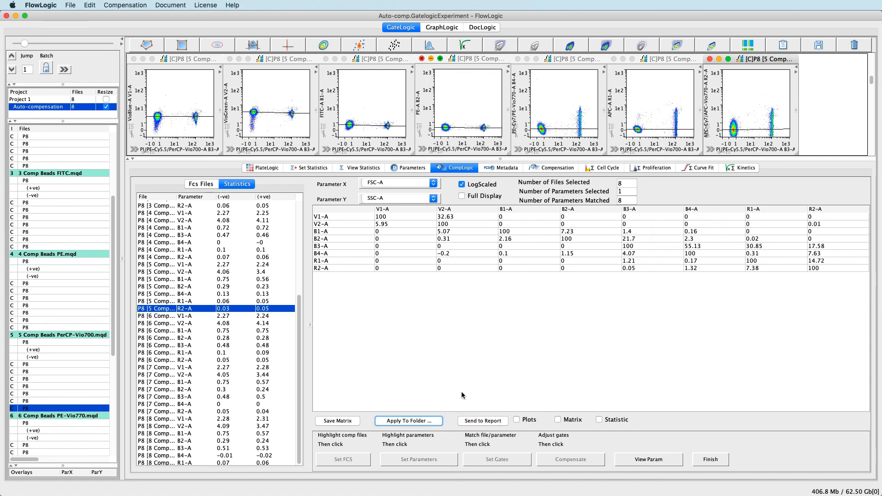
Send the compensation plots, matrix and statistics to the report and finish the compensation.
click(516, 420)
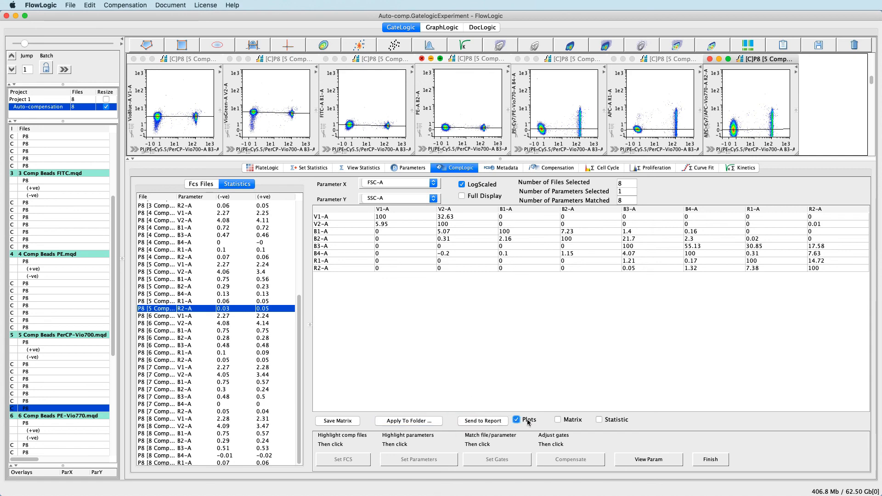
click(558, 420)
click(599, 420)
click(483, 421)
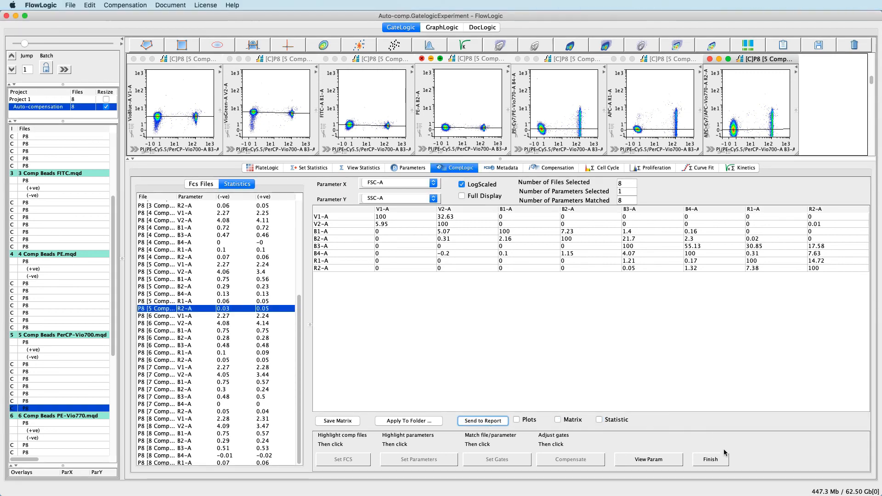
click(711, 460)
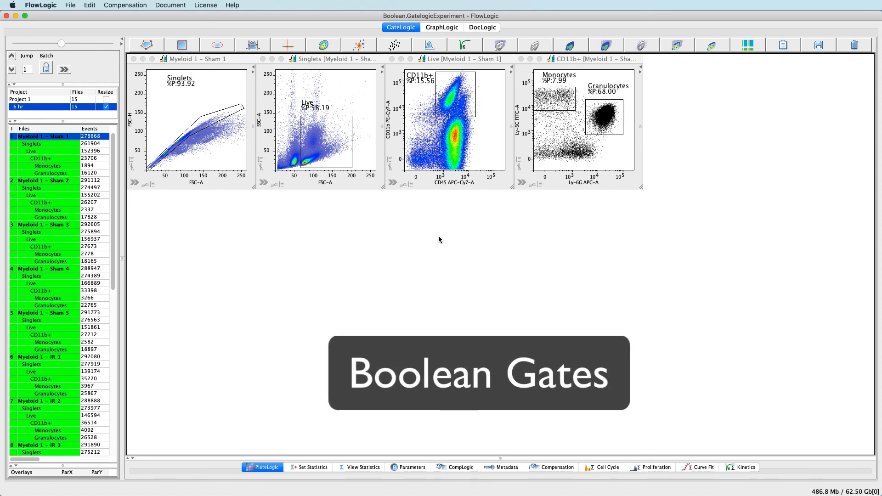
Add a Boolean gate with the expression NOT Granulocytes to the Myeloid 1 - Sham 1 CD11b+ plot.
click(521, 183)
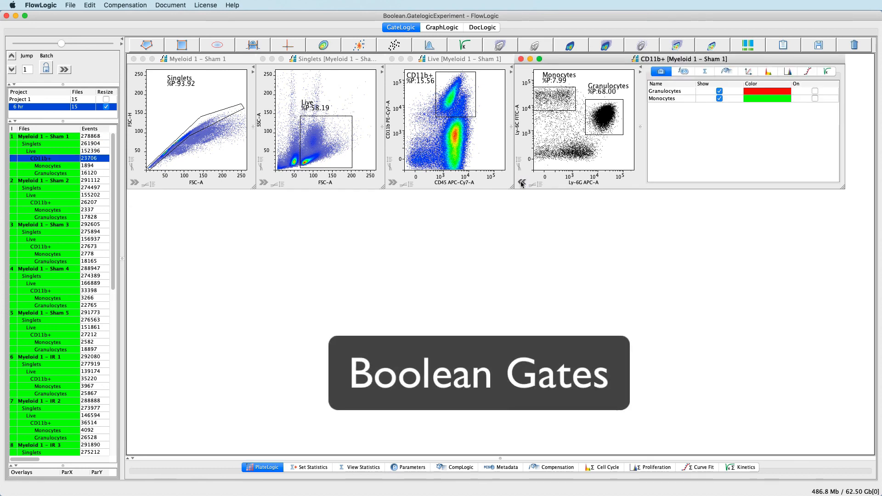
click(685, 72)
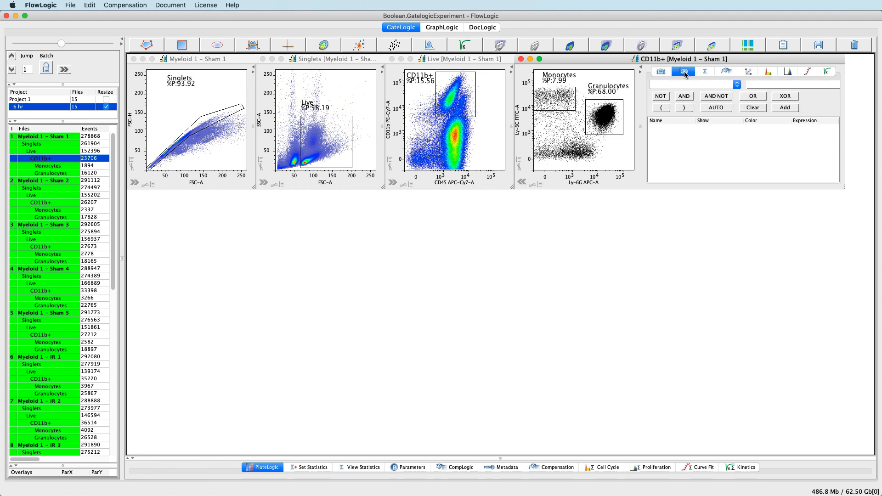
click(737, 84)
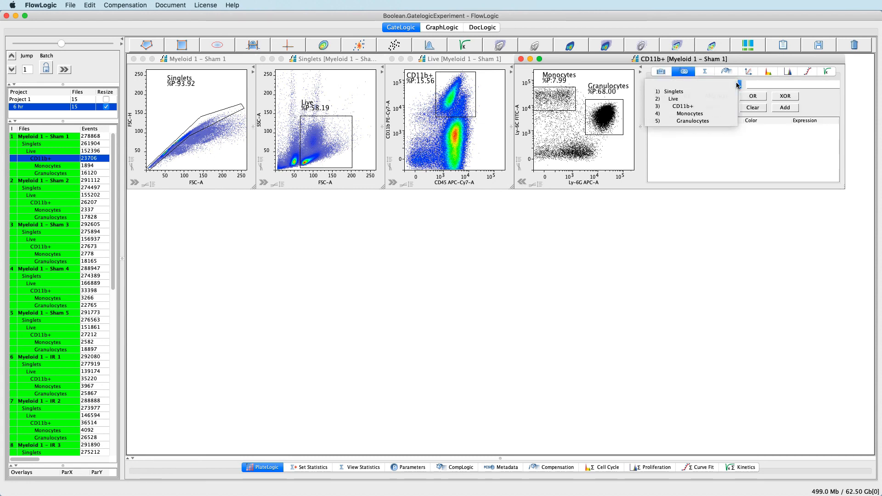
click(747, 145)
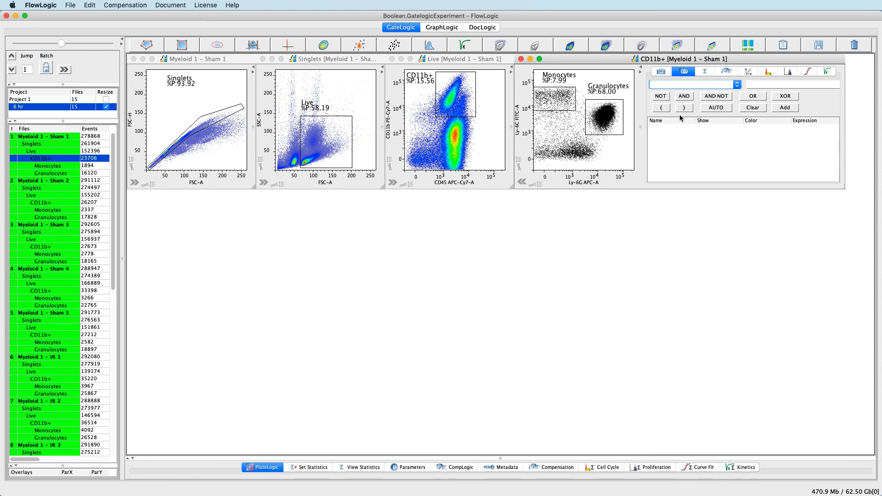
click(661, 97)
click(737, 85)
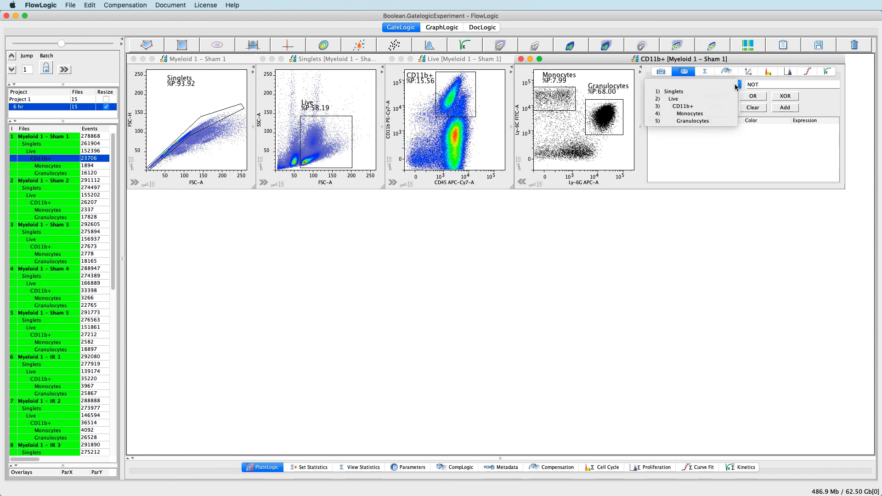
click(722, 122)
click(787, 109)
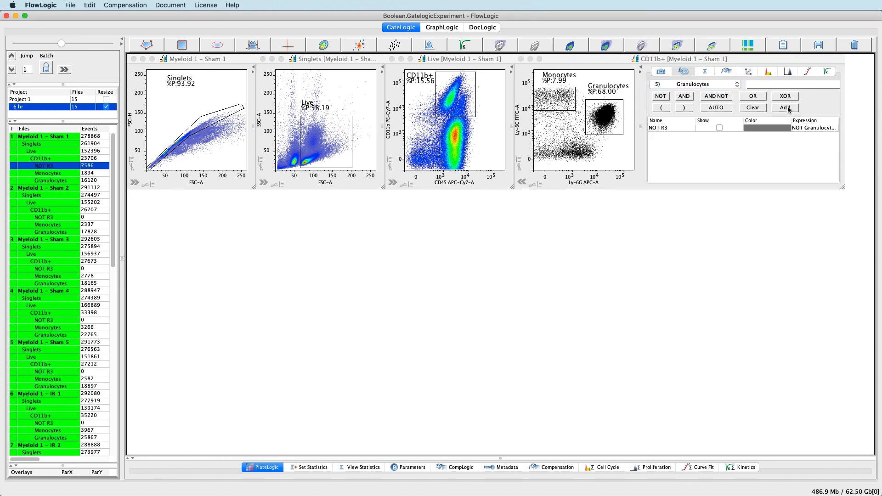
Color the NOT Granulocytes gate pinkish red and show its events on the plots.
drag(744, 122, 720, 123)
drag(780, 122, 747, 126)
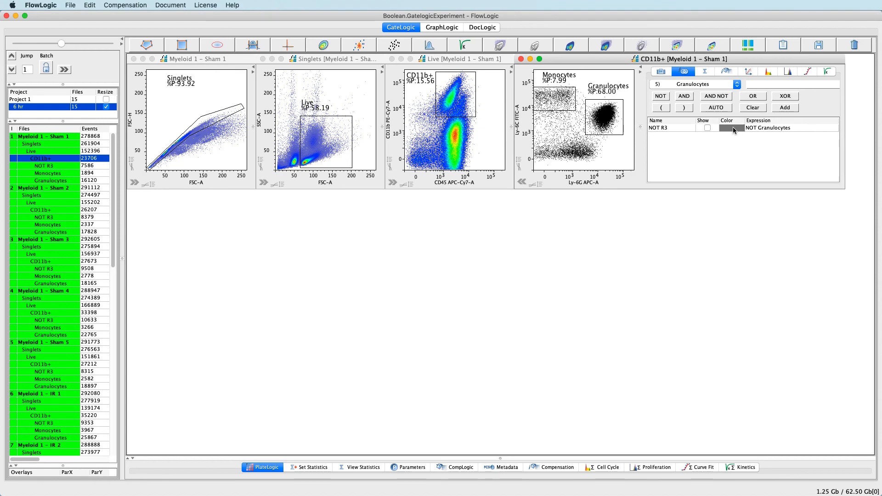
click(734, 128)
click(703, 109)
click(684, 217)
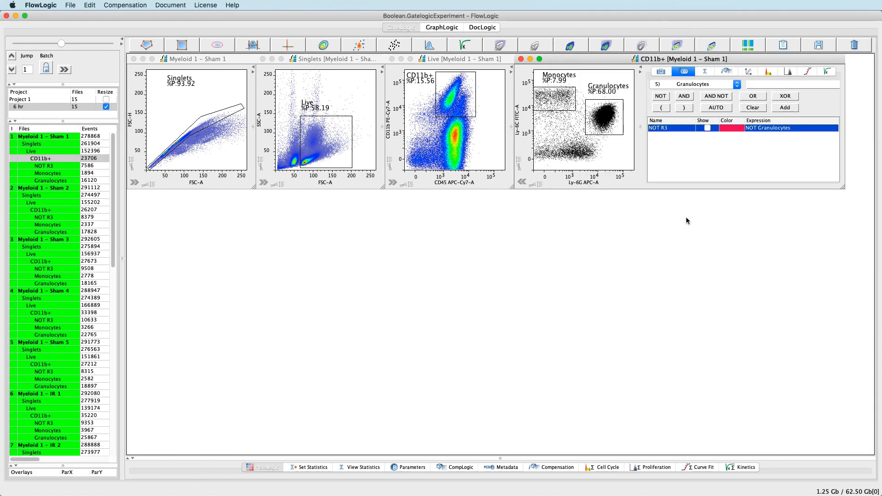
click(709, 128)
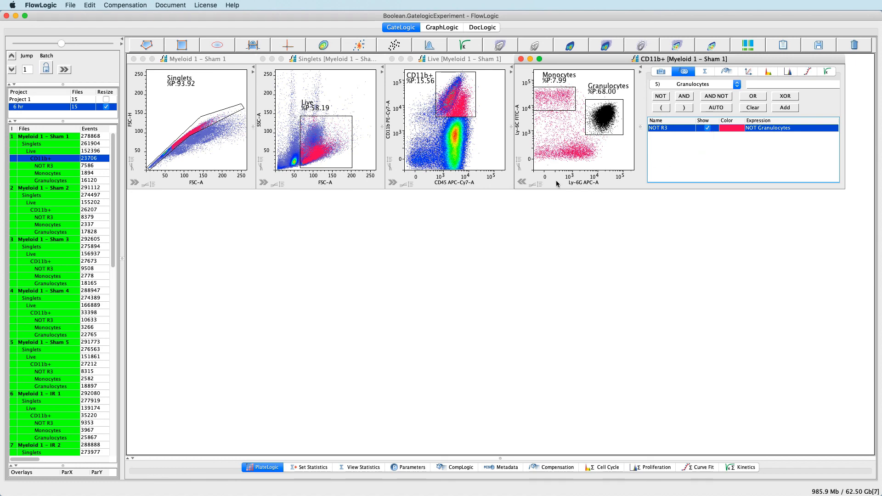
click(522, 182)
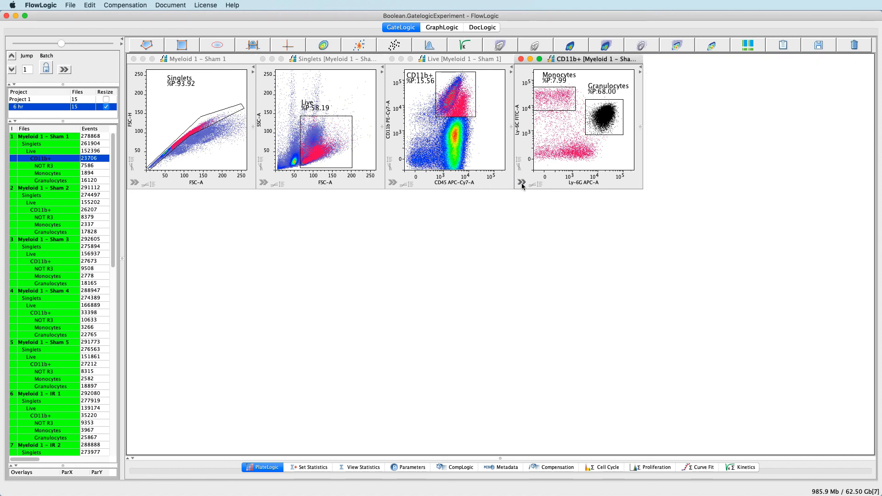
Plot the NOT R3 population of Myeloid 1 - Sham 1 and rename it NOT Grans.
double_click(55, 167)
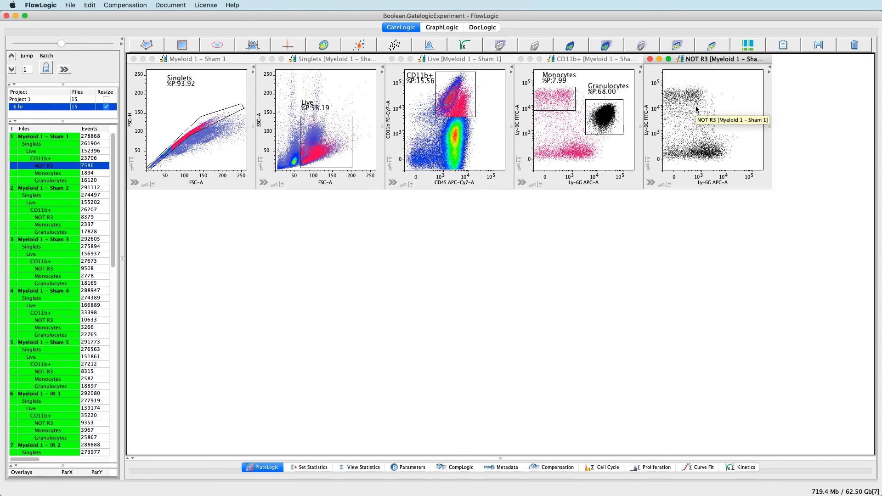
click(506, 232)
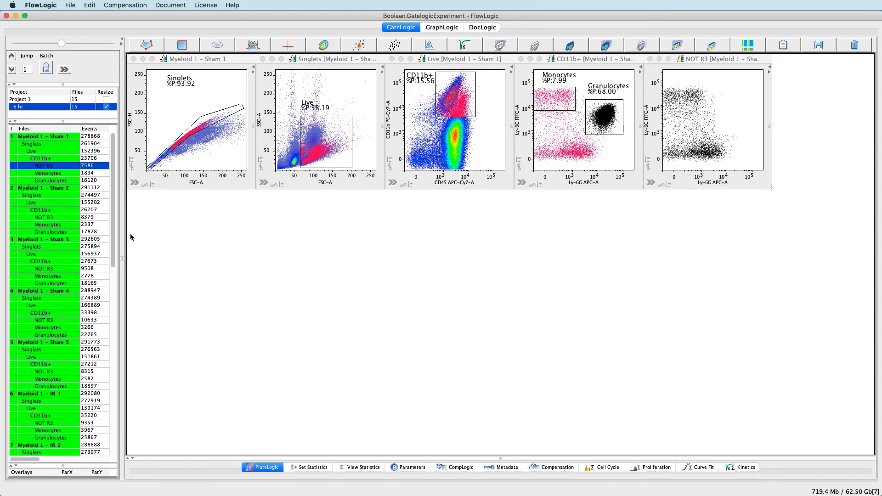
right_click(48, 169)
mouse_move(87, 197)
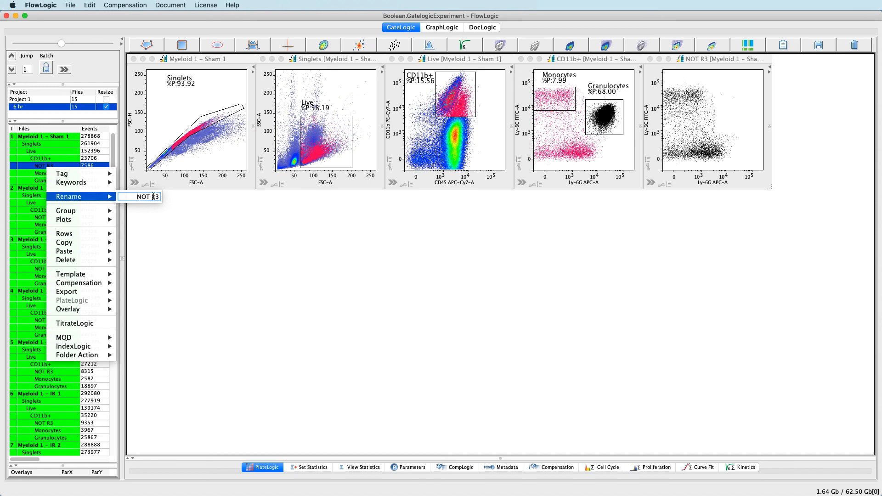
key(BackSpace)
key(BackSpace)
key(BackSpace)
key(BackSpace)
key(BackSpace)
key(BackSpace)
text(NOT Grans)
key(Return)
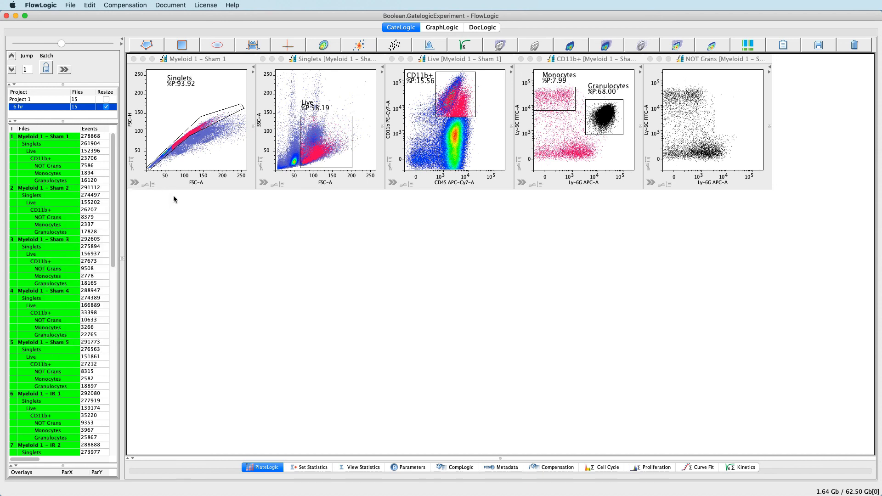
Shift the Granulocytes gate slightly toward lower Ly-6G on the CD11b+ plot and close the NOT Grans plot.
click(51, 167)
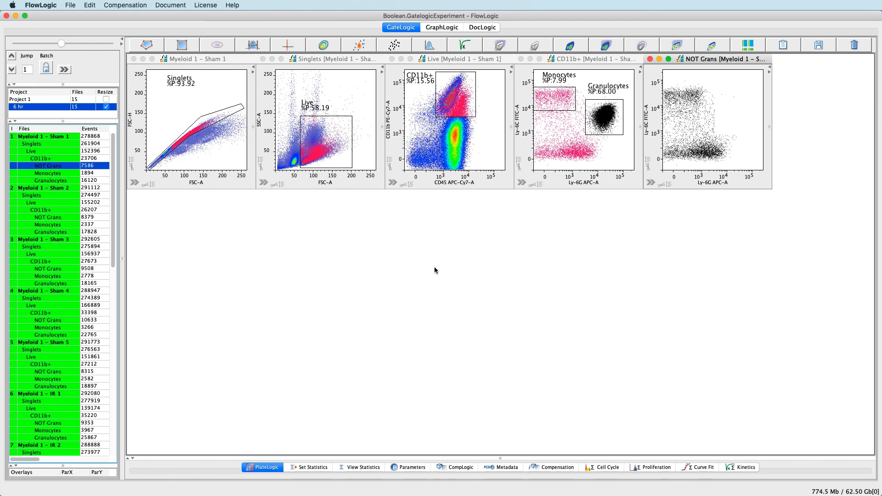
click(615, 121)
mouse_move(615, 121)
mouse_down()
mouse_move(566, 133)
mouse_move(568, 108)
mouse_move(610, 120)
mouse_up()
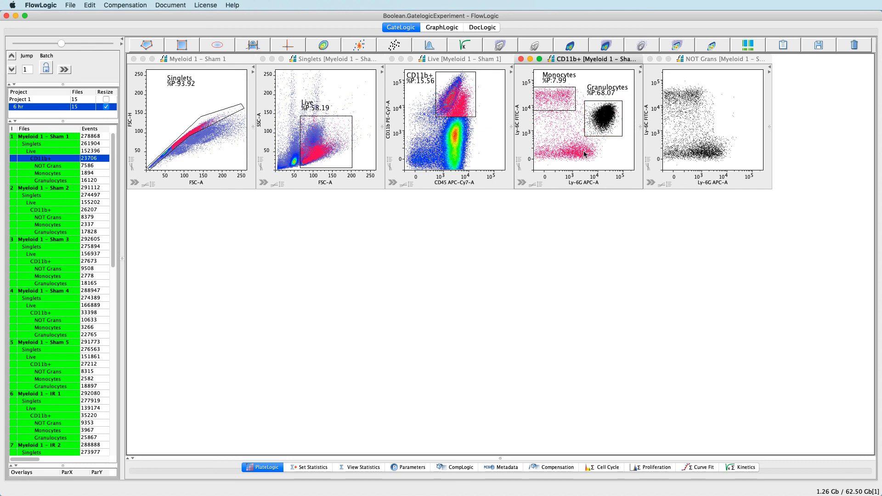
click(651, 58)
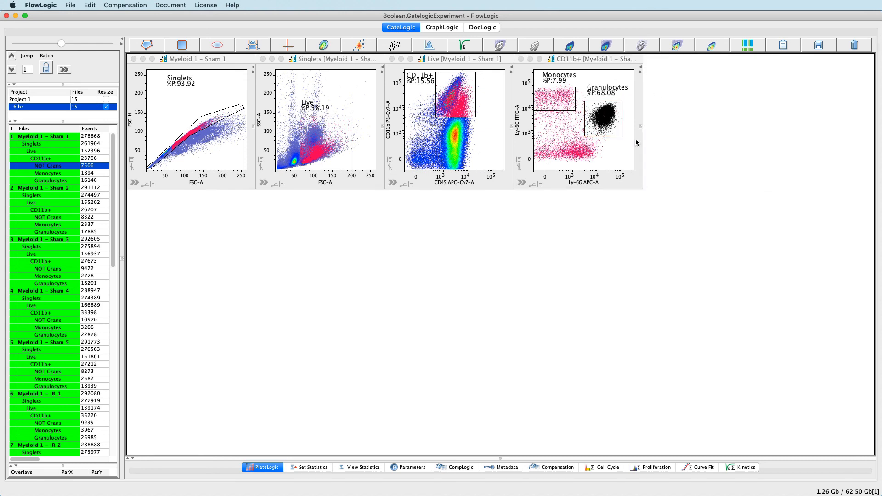
Use Auto Boolean on the CD11b+ plot to add NOT Monocytes and Granulocytes OR Monocytes gates.
click(522, 183)
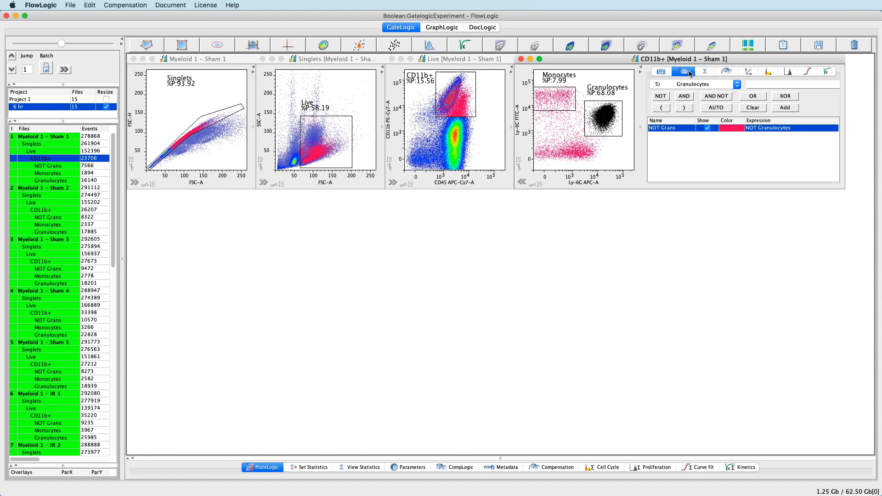
click(711, 109)
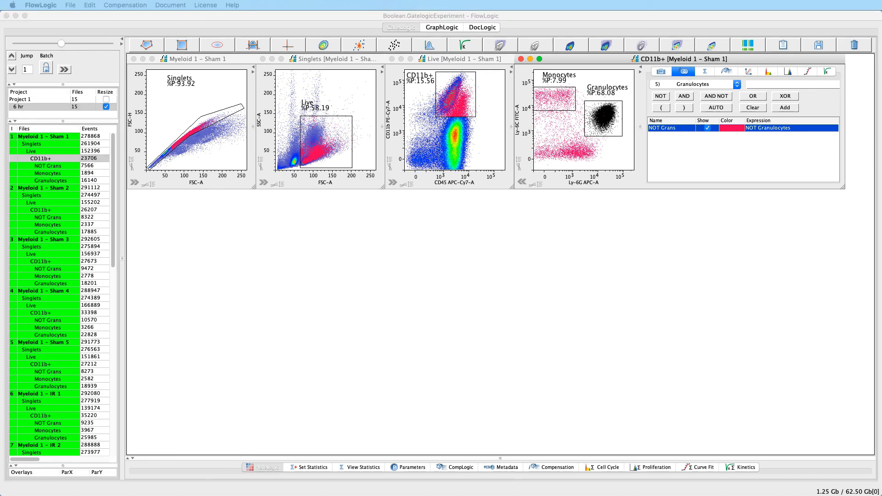
drag(513, 195, 545, 206)
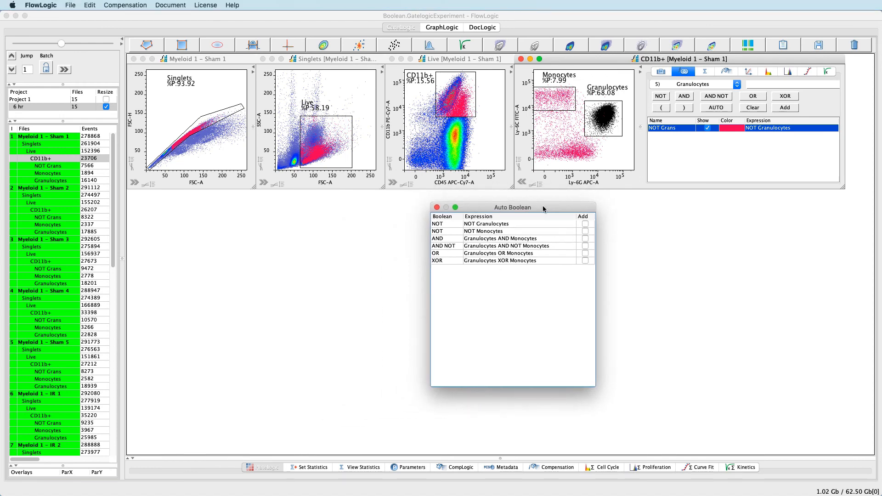
click(585, 231)
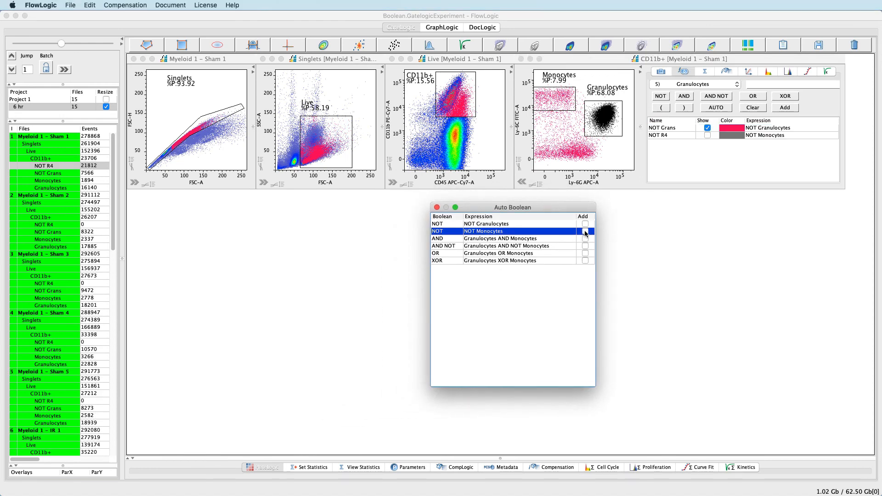
click(586, 254)
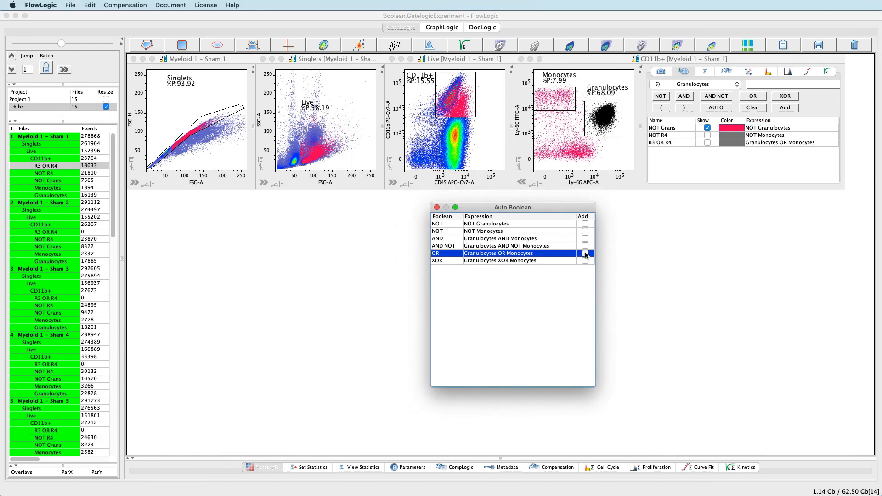
click(437, 207)
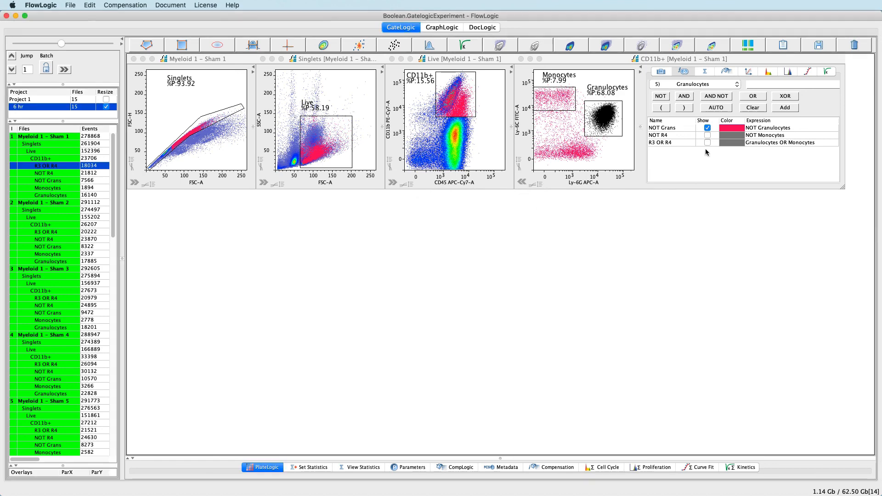
Color the Granulocytes OR Monocytes gate cyan and show its events on the plots instead of NOT Grans.
click(734, 143)
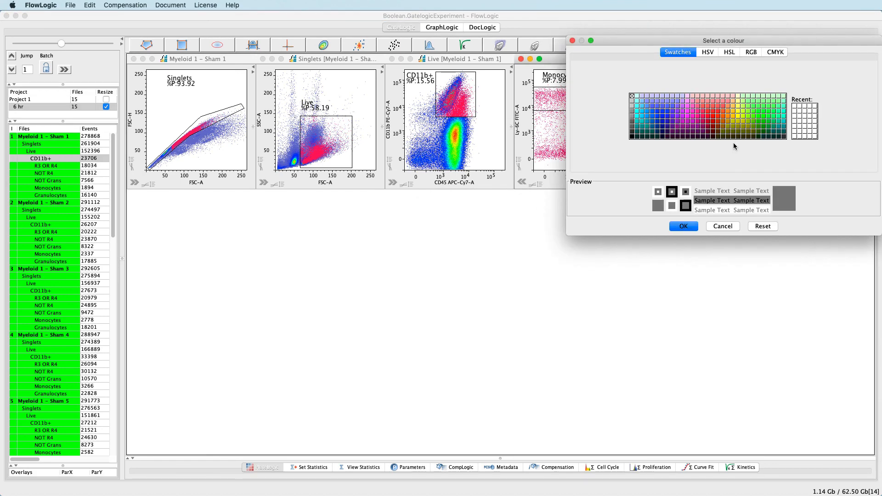
click(643, 116)
click(680, 228)
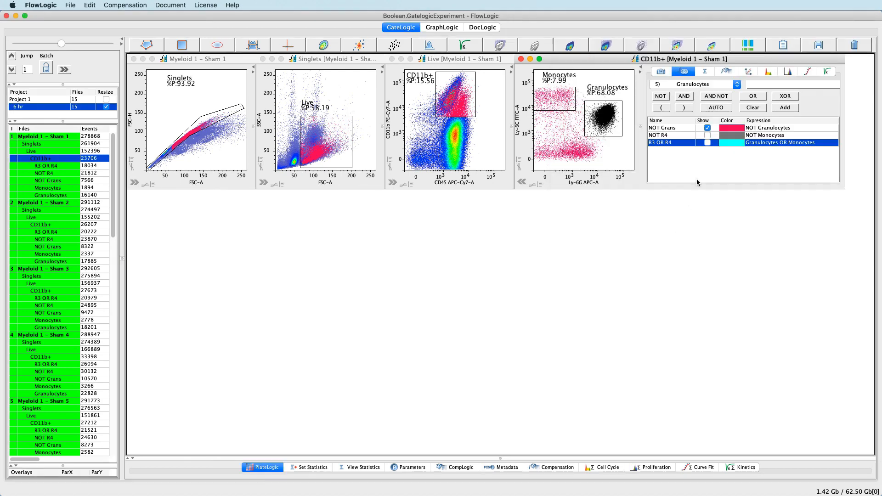
click(707, 129)
click(708, 142)
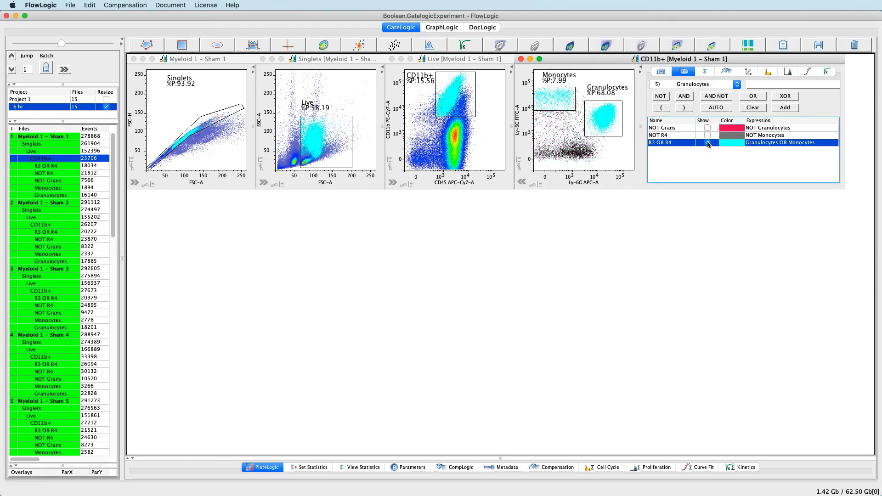